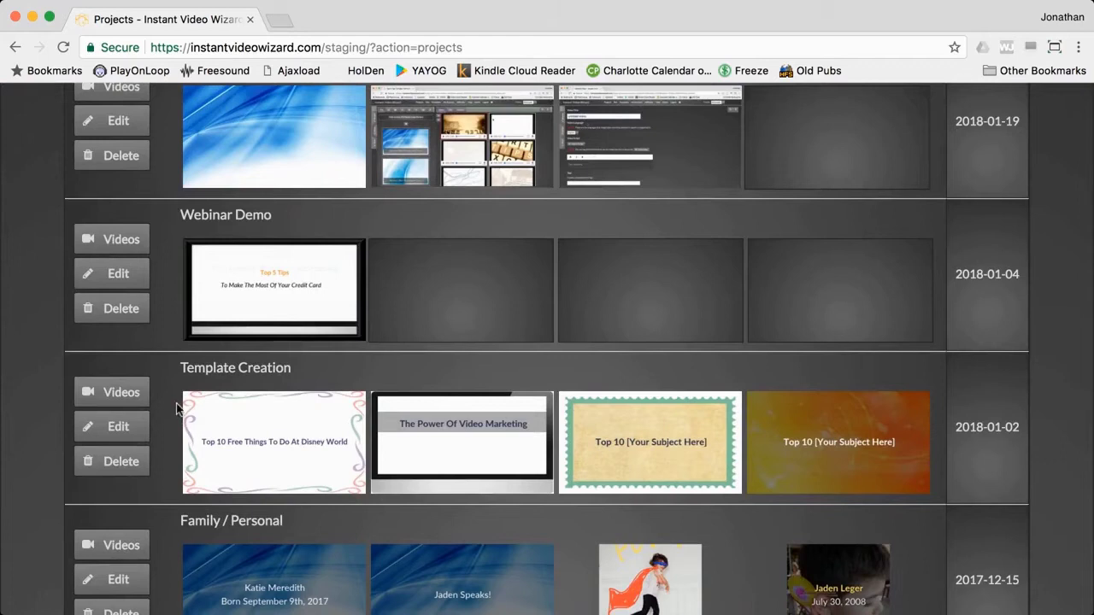
View the videos in the Template Creation project and return to the project list
{"action": "left_click", "coordinate": [111, 392]}
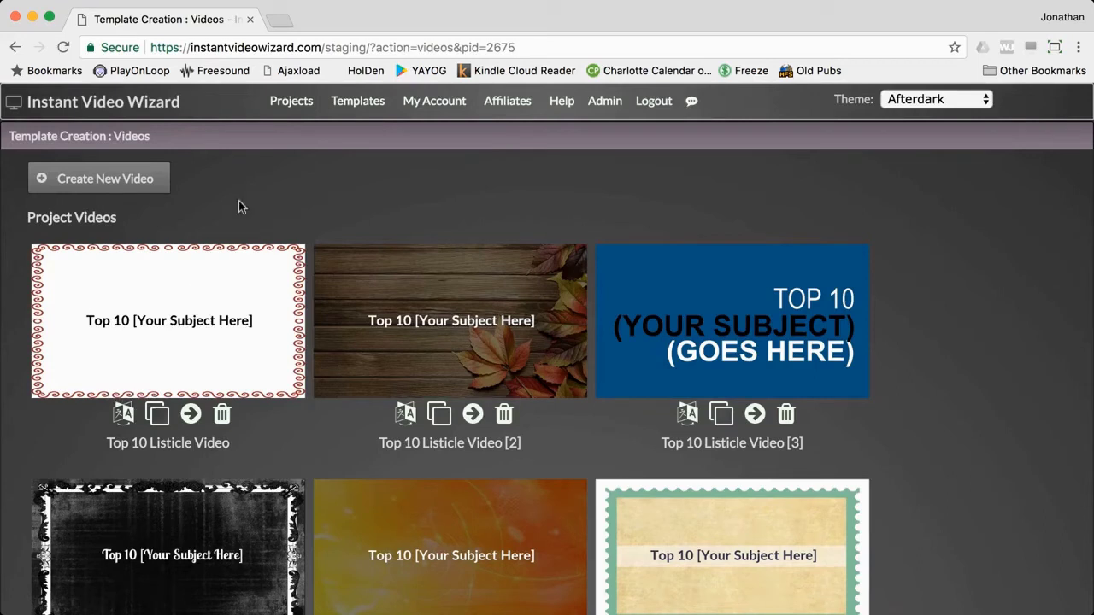
{"action": "left_click", "coordinate": [291, 103]}
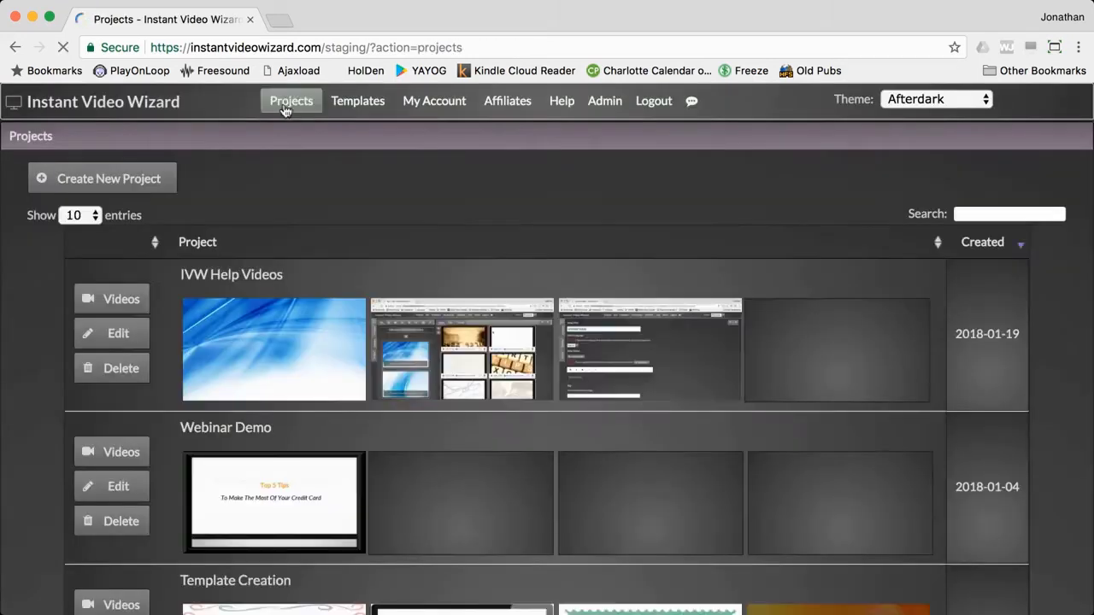
View the new project form with its name and description fields, and return to the project list without creating a project
{"action": "left_click", "coordinate": [142, 185]}
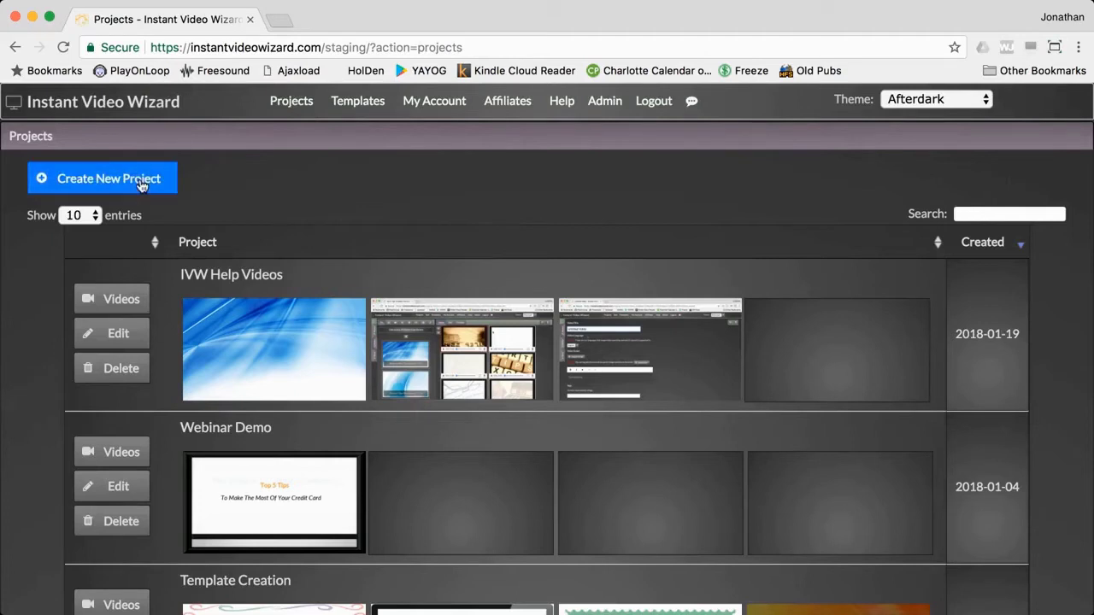
{"action": "left_click", "coordinate": [119, 258]}
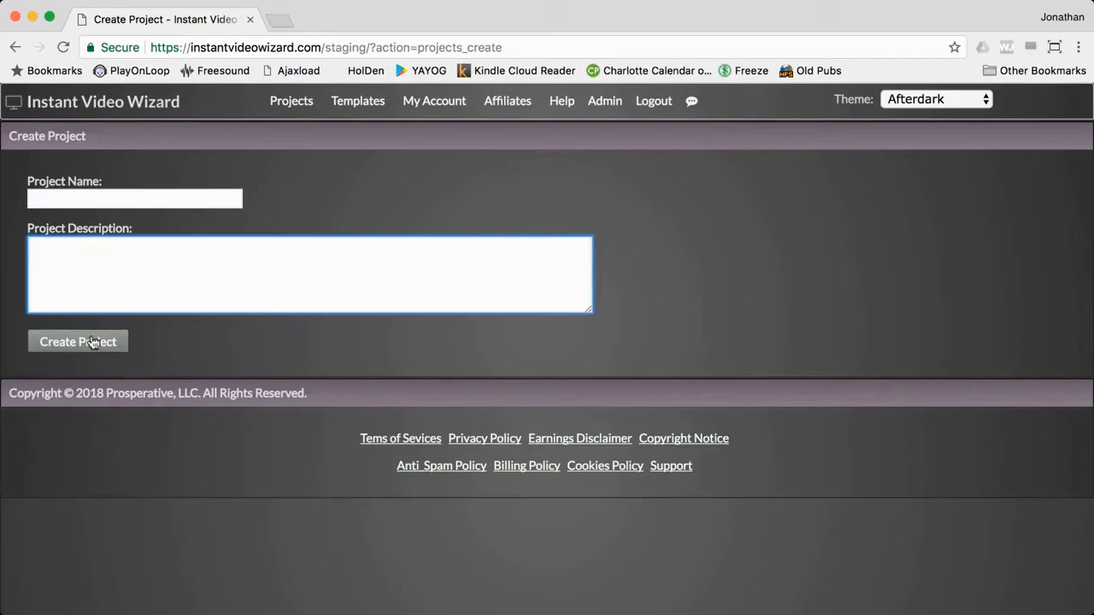
{"action": "left_click", "coordinate": [292, 110]}
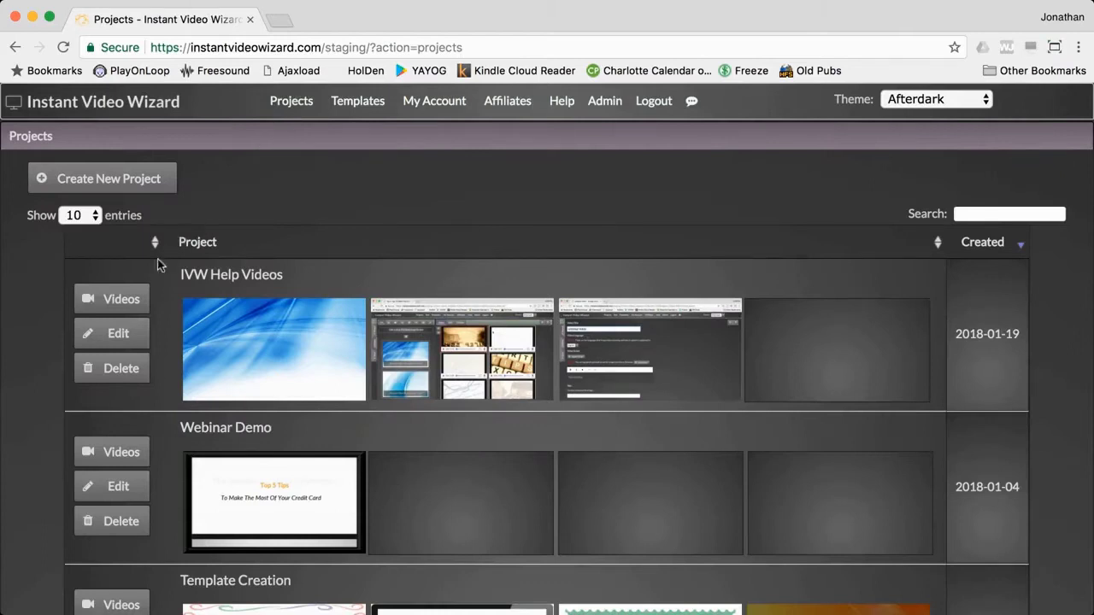
Start a new Landscape (16:9) video in the IVW Help Videos project
{"action": "left_click", "coordinate": [127, 305]}
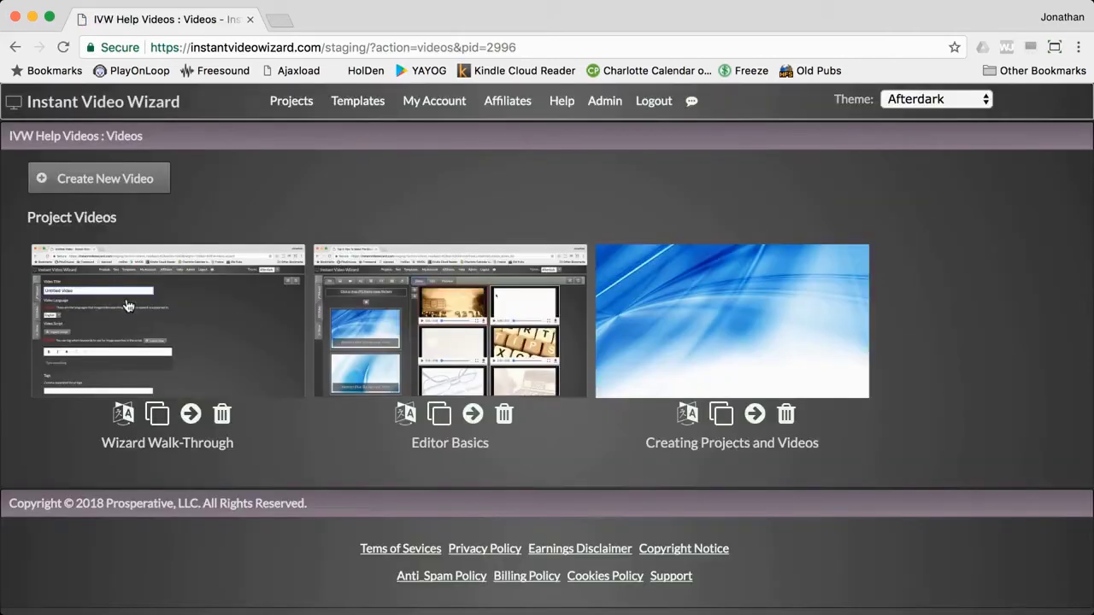
{"action": "left_click", "coordinate": [128, 188]}
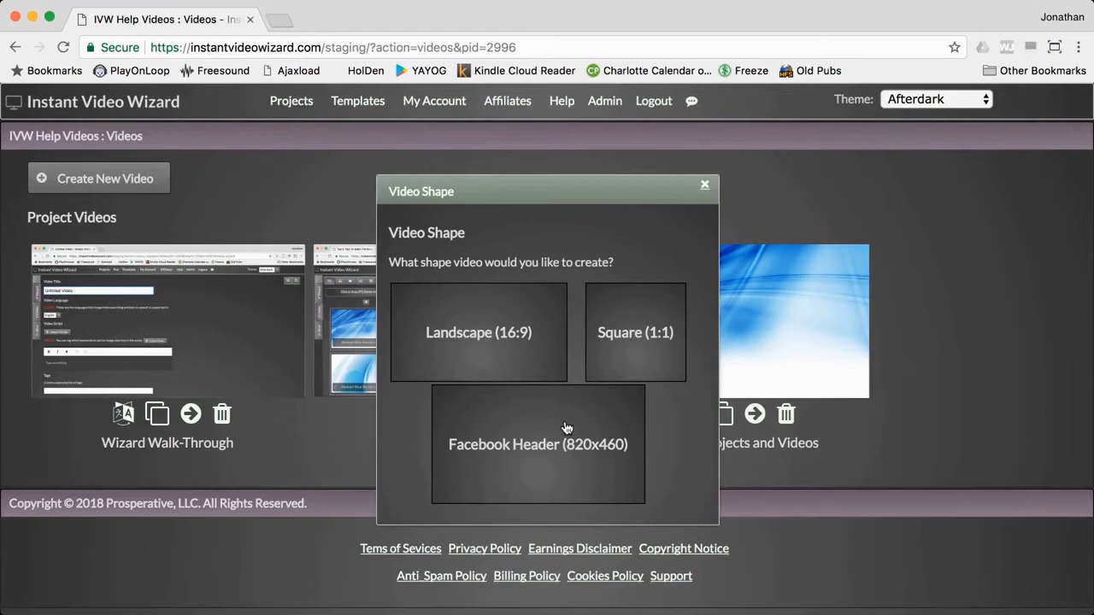
{"action": "left_click", "coordinate": [496, 342]}
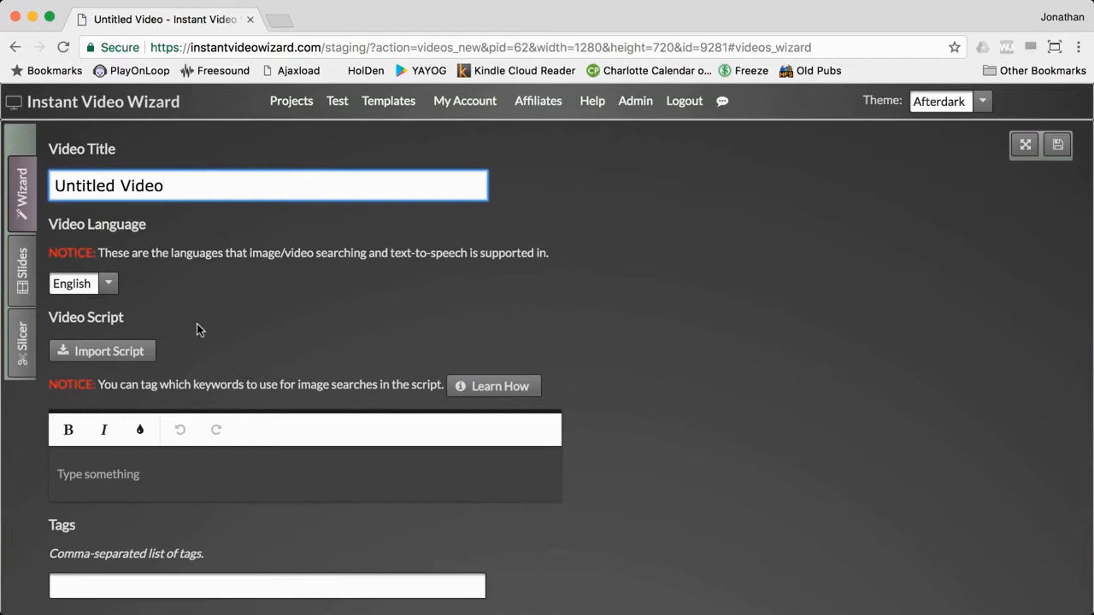
Review the PLR Database, ArticleBuilder and Product Search script sources and import an acid reflux article as the video script
{"action": "left_click", "coordinate": [111, 465]}
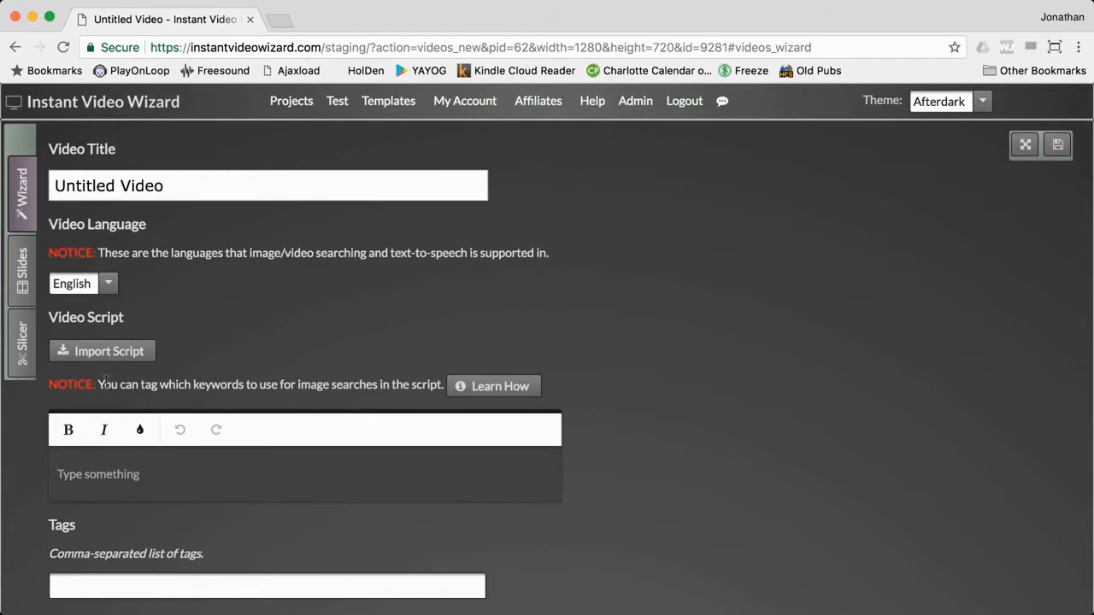
{"action": "left_click", "coordinate": [117, 357]}
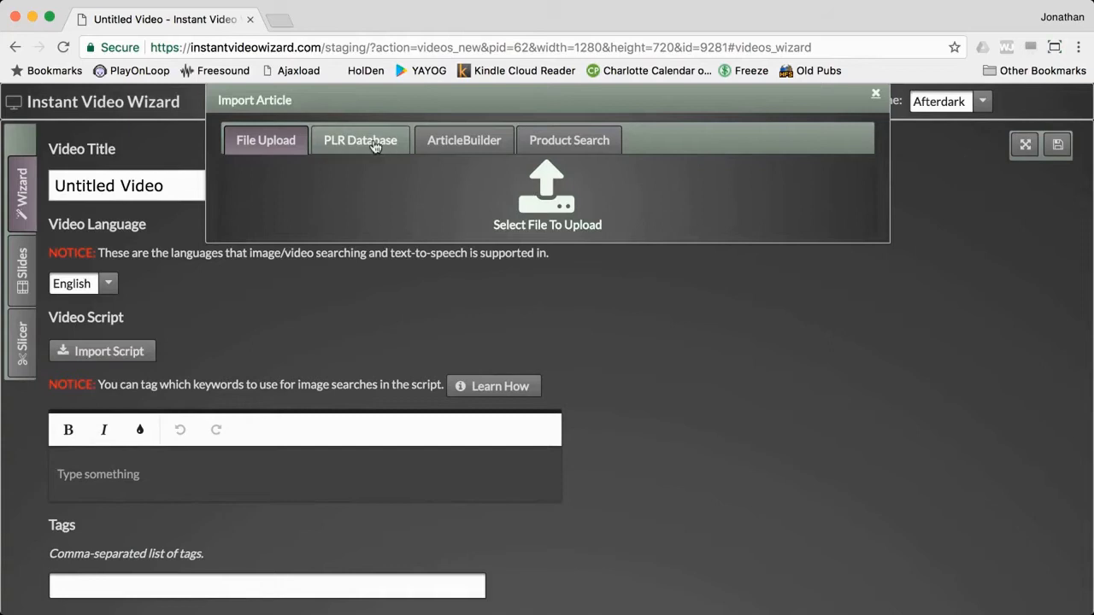
{"action": "left_click", "coordinate": [374, 146]}
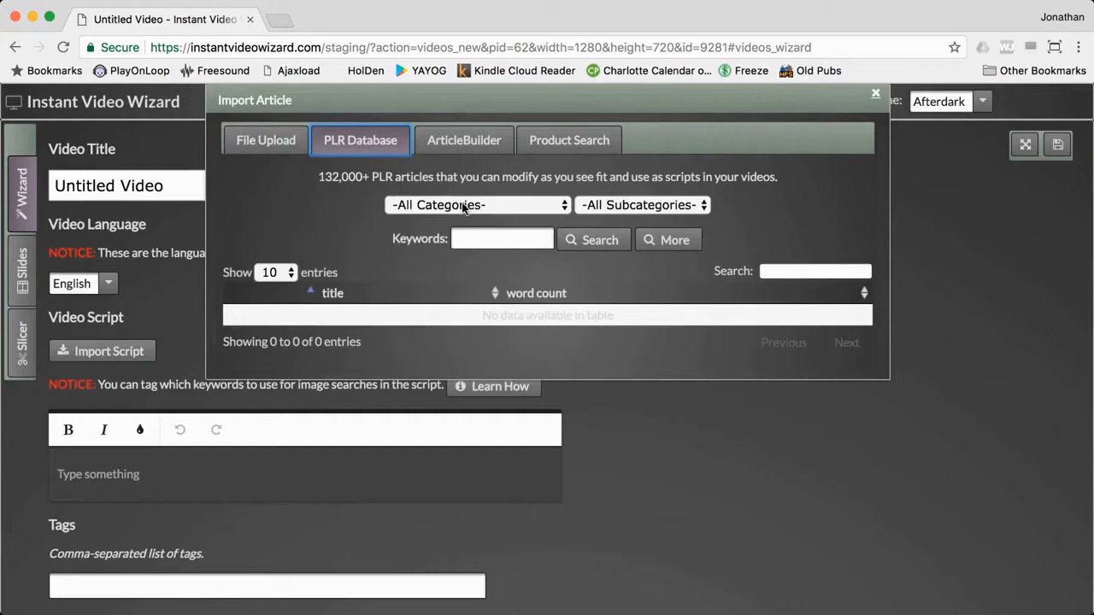
{"action": "left_click", "coordinate": [469, 138]}
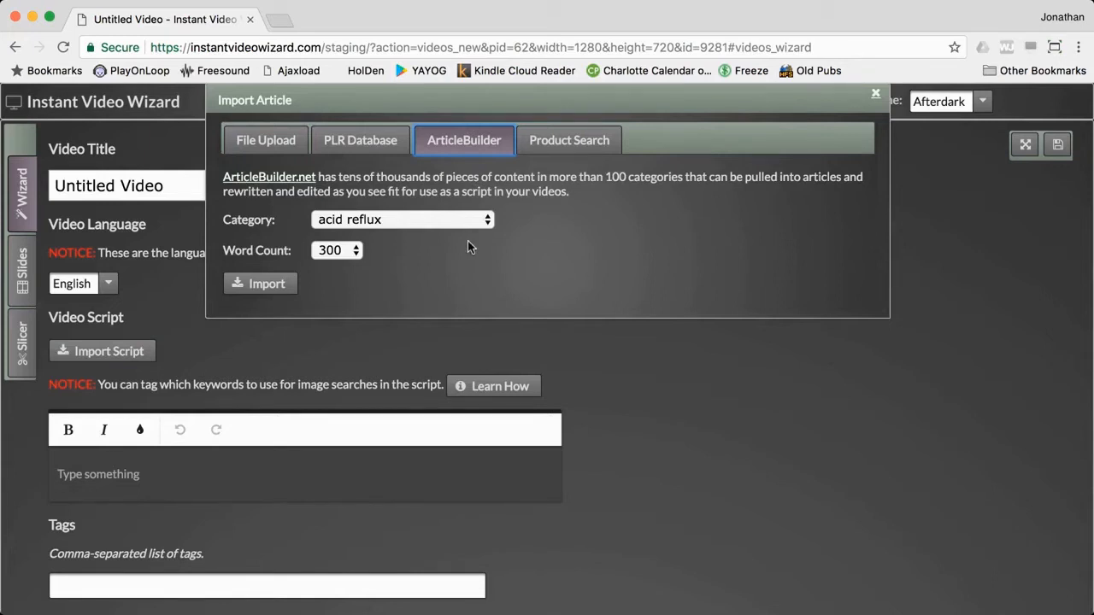
{"action": "left_click", "coordinate": [552, 144]}
{"action": "left_click", "coordinate": [398, 180]}
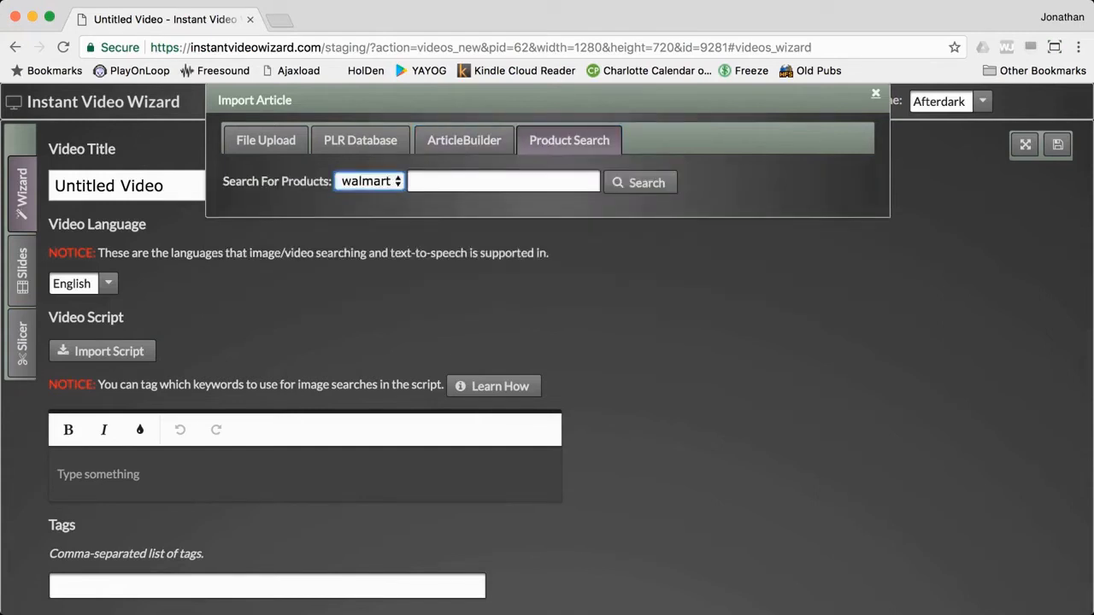
{"action": "left_click", "coordinate": [430, 180]}
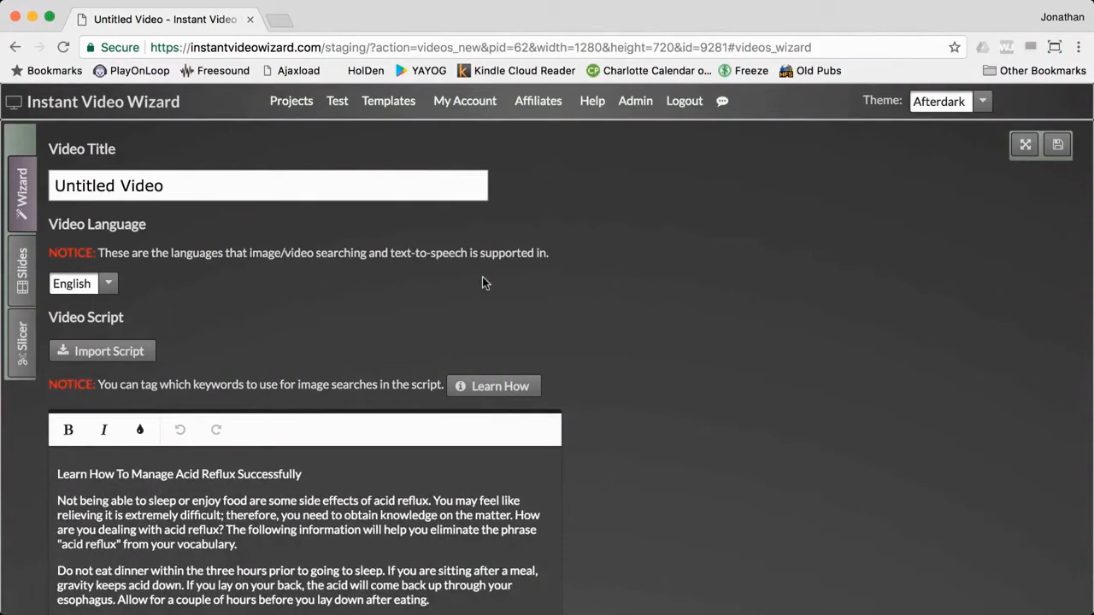
Look through the imported script, the tags field, the available theme backgrounds and the slide generation options
{"action": "scroll", "coordinate": [494, 275], "scroll_direction": "down", "scroll_amount": 10}
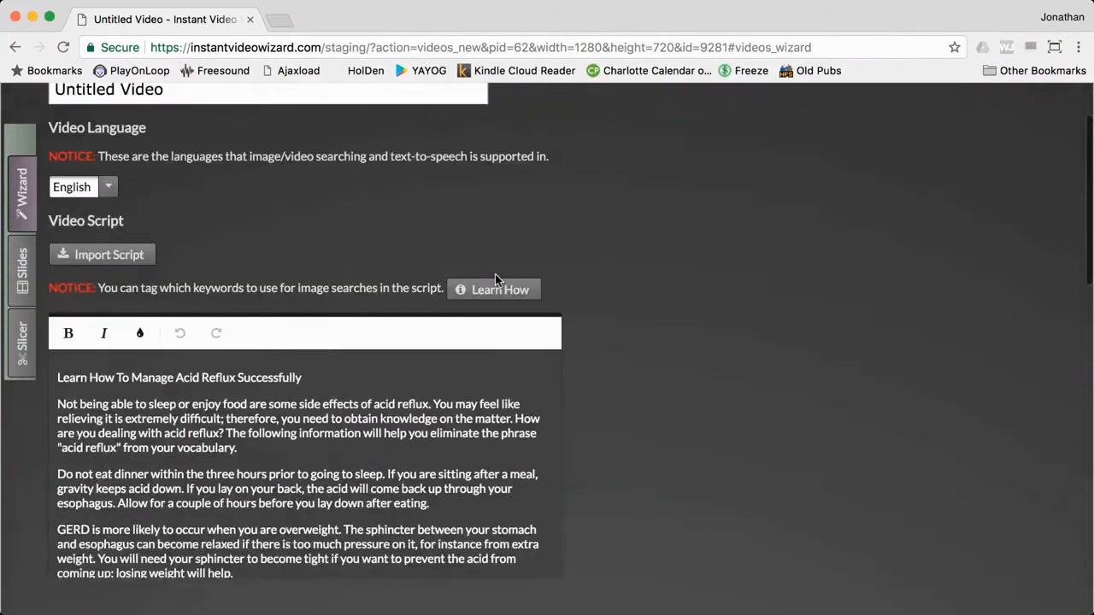
{"action": "scroll", "coordinate": [495, 280], "scroll_direction": "down", "scroll_amount": 8}
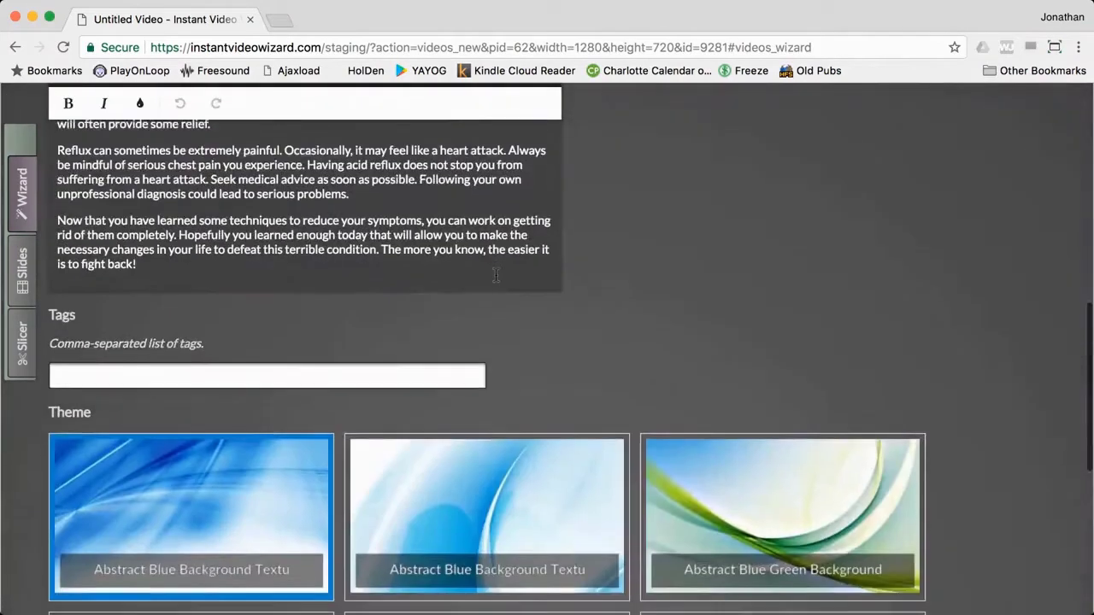
{"action": "scroll", "coordinate": [494, 279], "scroll_direction": "down", "scroll_amount": 5}
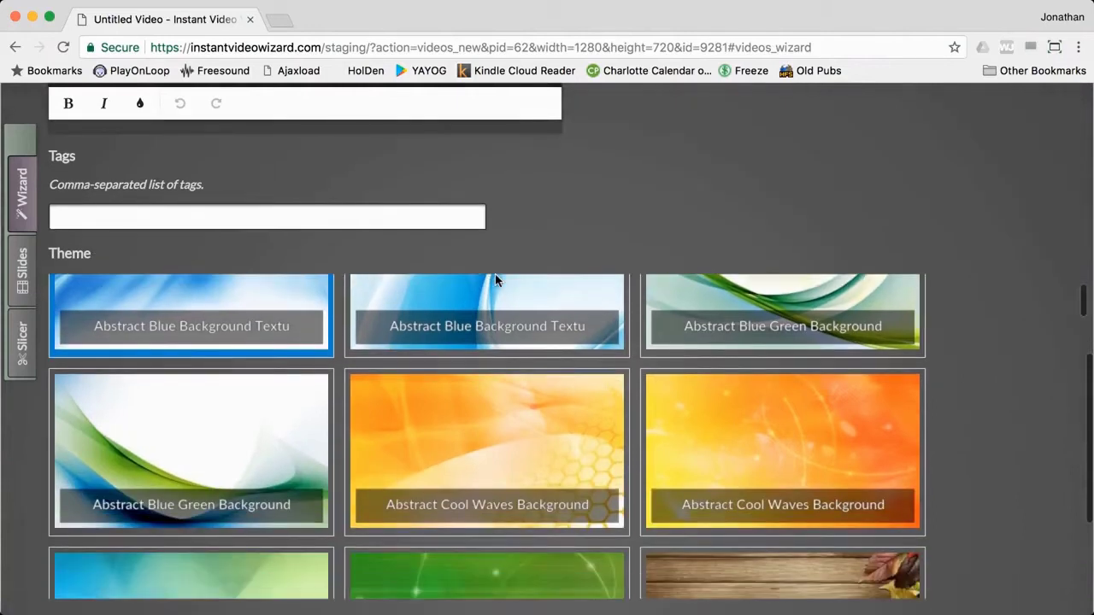
{"action": "scroll", "coordinate": [498, 353], "scroll_direction": "down", "scroll_amount": 8}
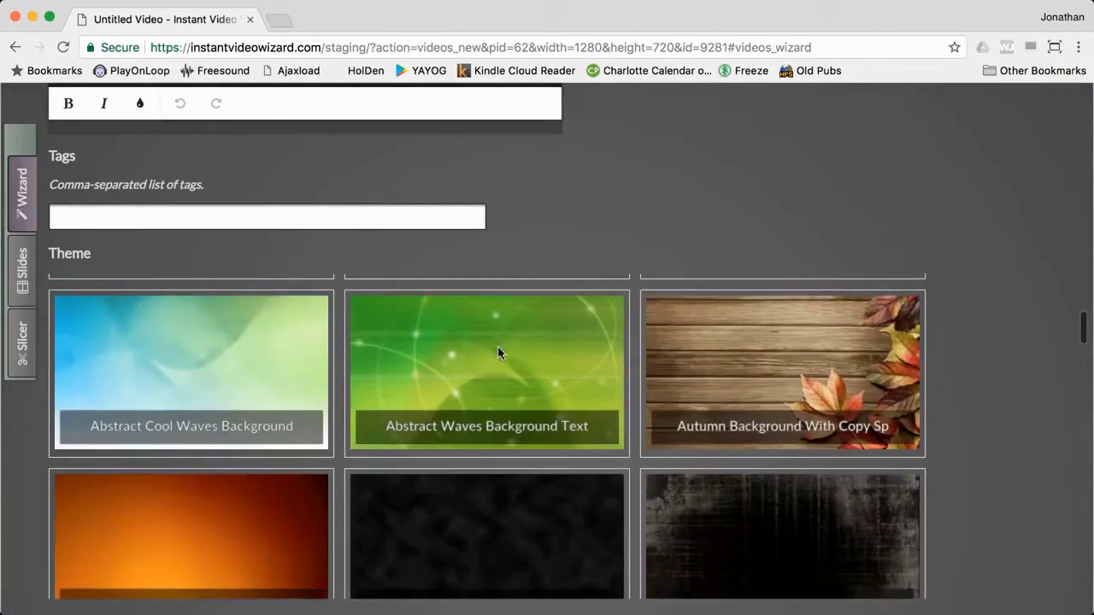
{"action": "scroll", "coordinate": [500, 353], "scroll_direction": "down", "scroll_amount": 8}
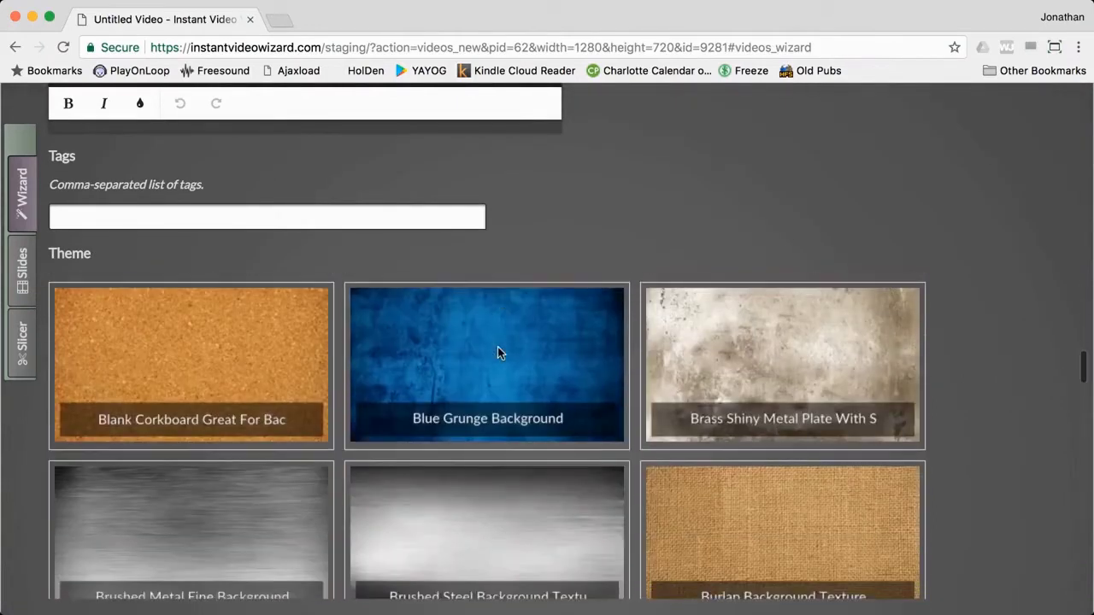
{"action": "scroll", "coordinate": [497, 346], "scroll_direction": "down", "scroll_amount": 8}
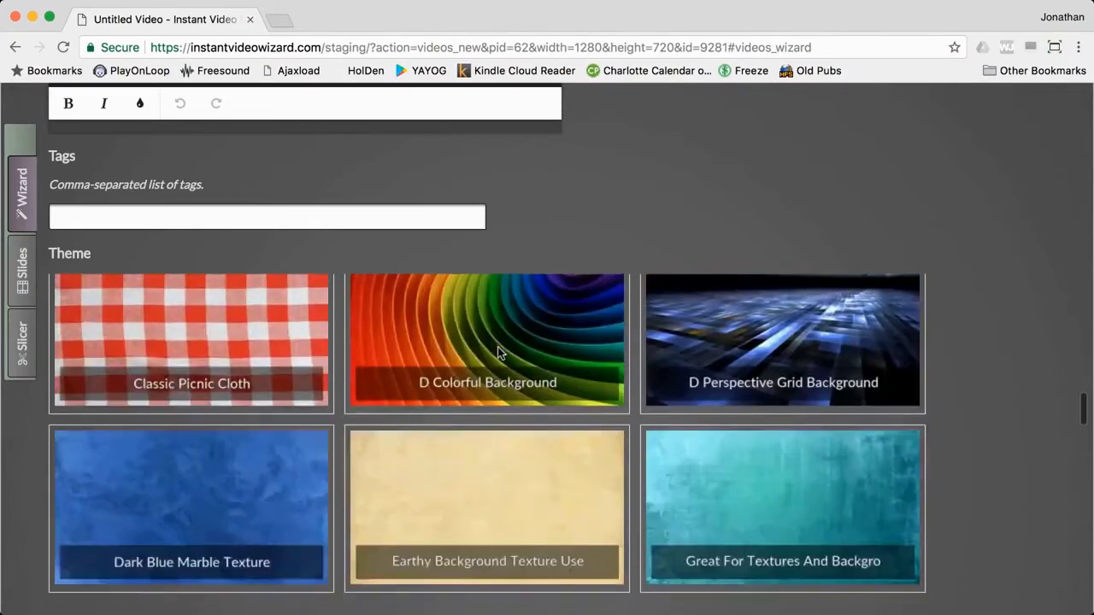
{"action": "scroll", "coordinate": [24, 455], "scroll_direction": "down", "scroll_amount": 4}
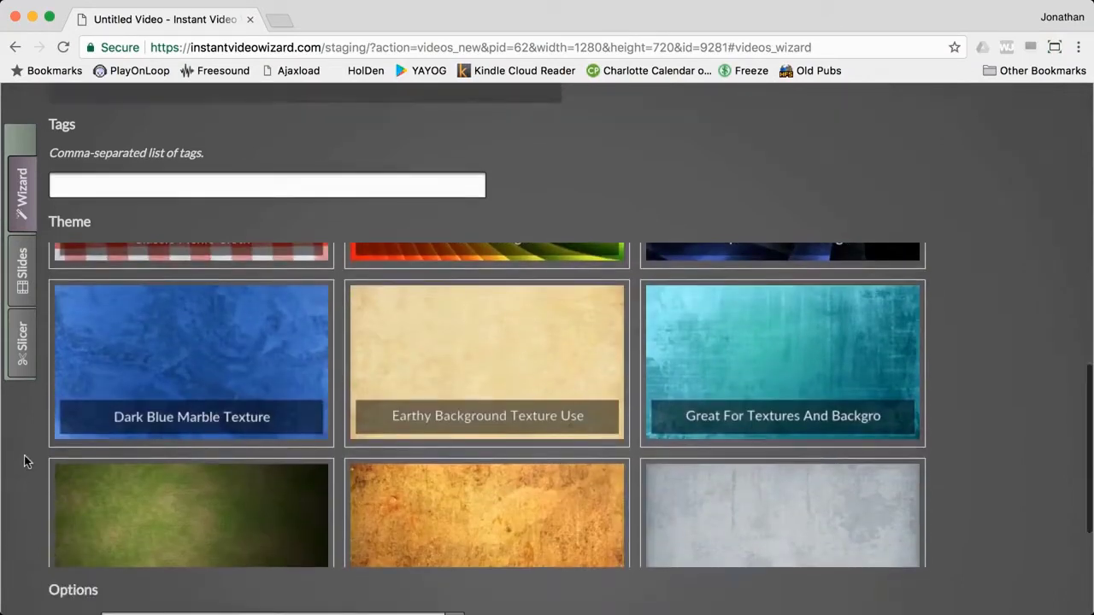
{"action": "scroll", "coordinate": [23, 456], "scroll_direction": "down", "scroll_amount": 3}
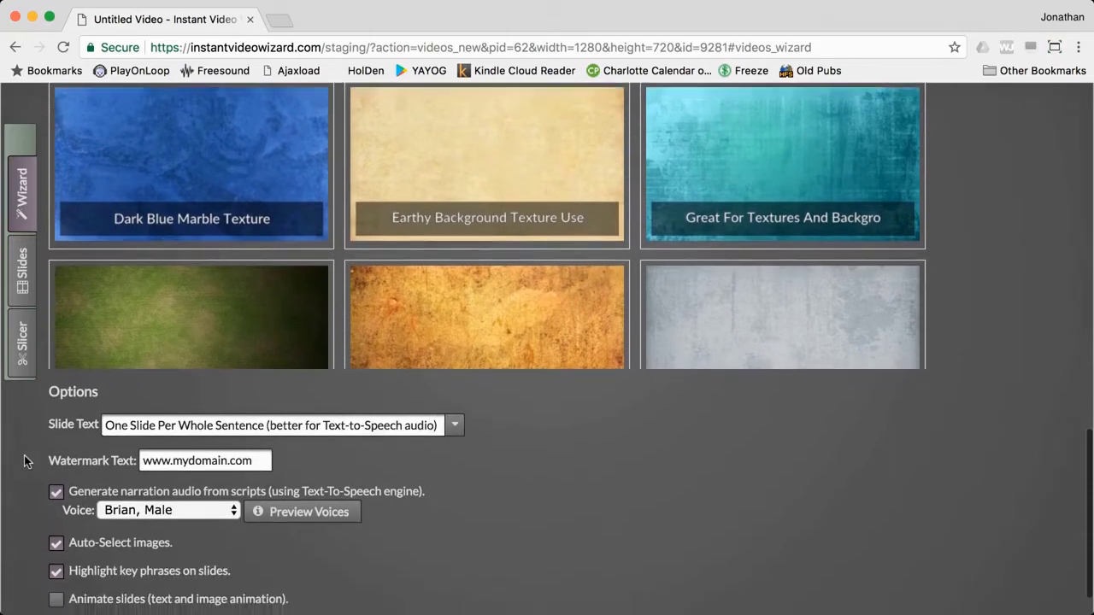
Examine the slide text choices, watermark text and narration voice options, including the voice preview, without changing them
{"action": "left_click", "coordinate": [296, 386]}
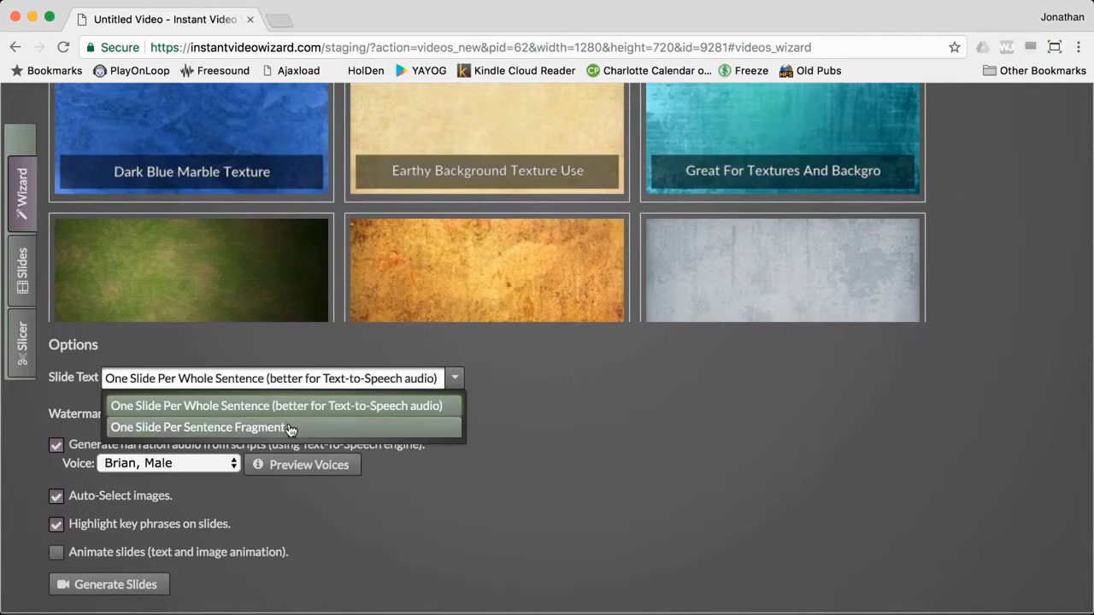
{"action": "left_click", "coordinate": [554, 381]}
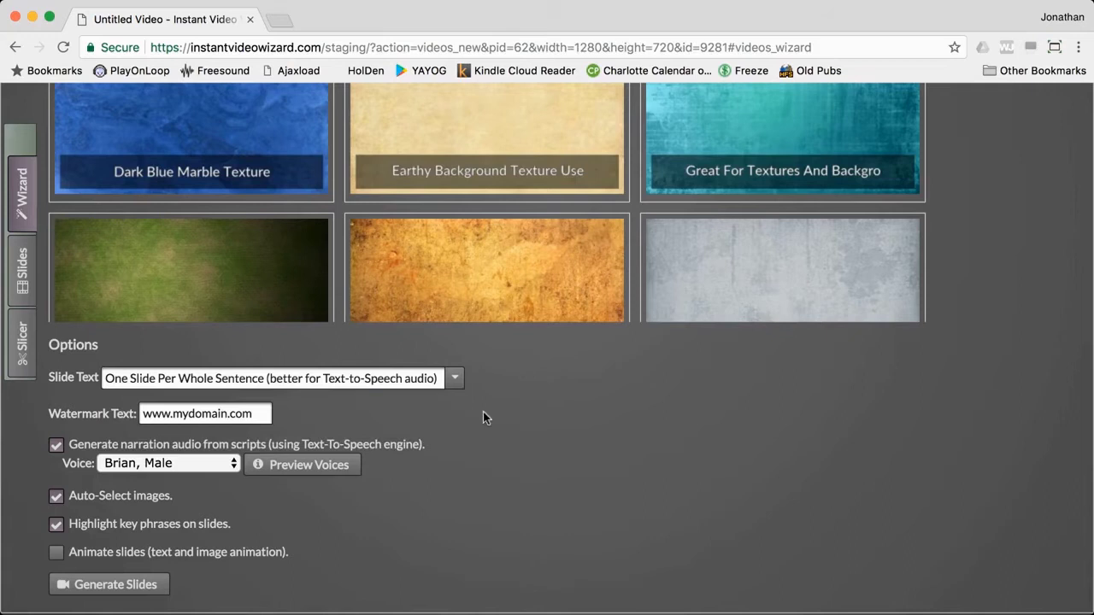
{"action": "left_click_drag", "start_coordinate": [253, 413], "coordinate": [142, 413]}
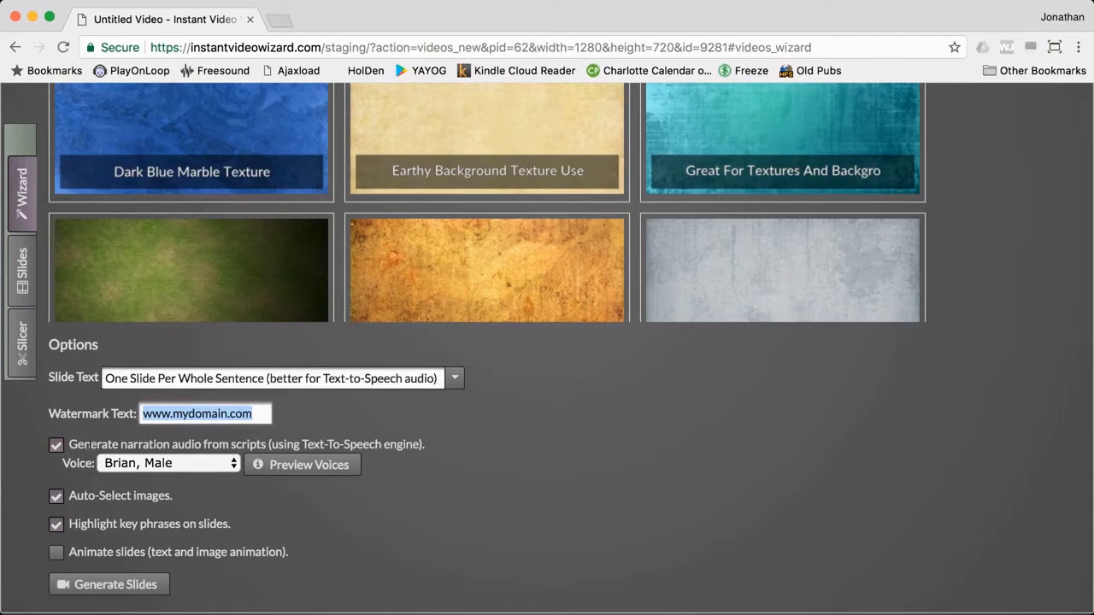
{"action": "left_click", "coordinate": [212, 466]}
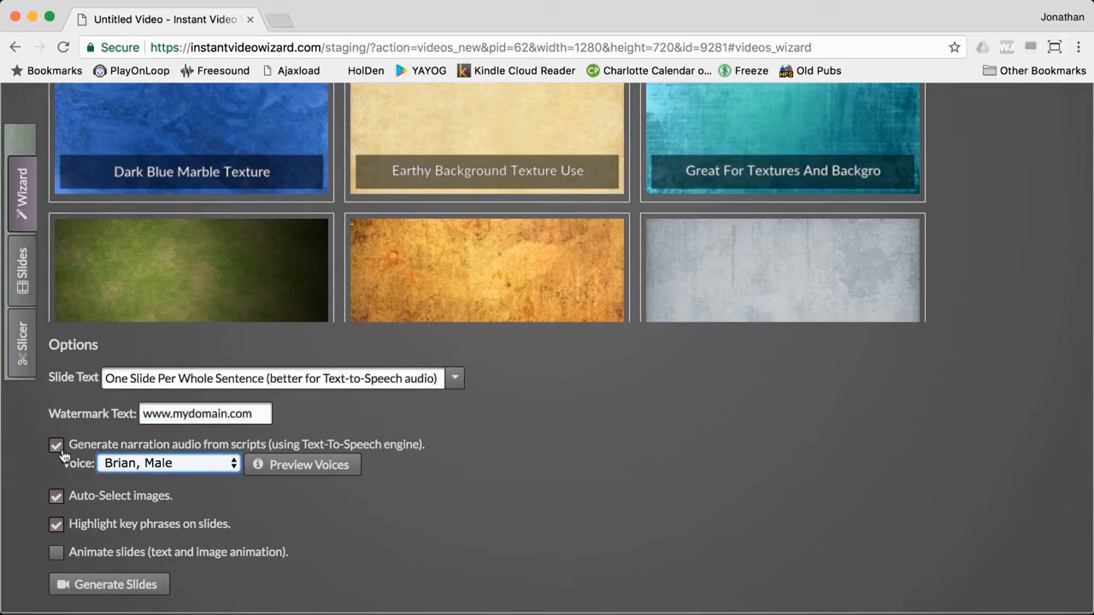
{"action": "left_click", "coordinate": [291, 468]}
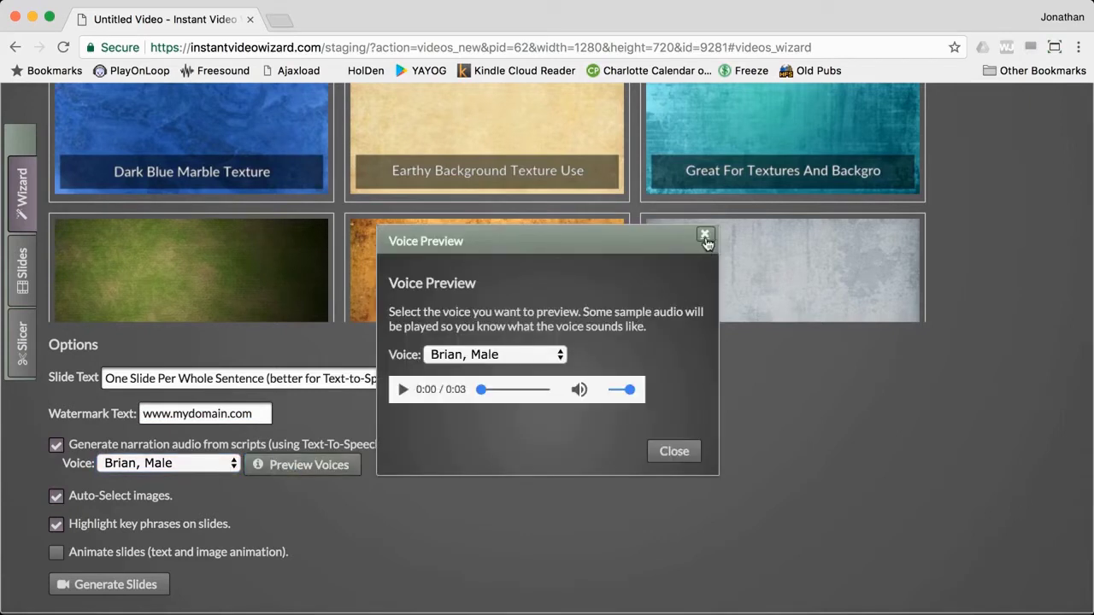
{"action": "left_click", "coordinate": [705, 236]}
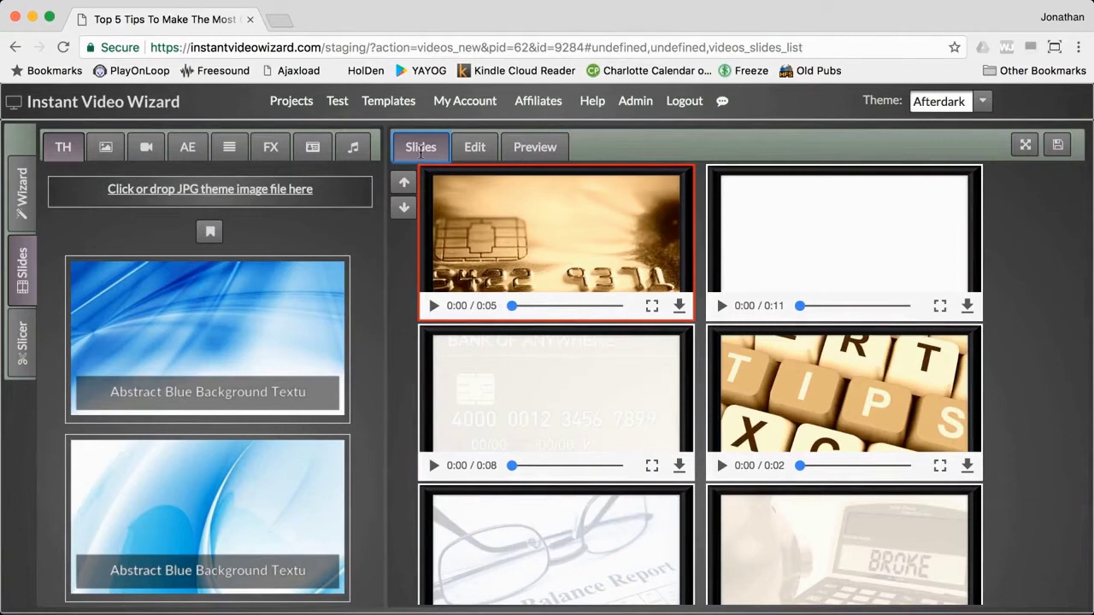
Look over the generated slides of the credit card tips video and open the first slide for editing
{"action": "scroll", "coordinate": [577, 245], "scroll_direction": "down", "scroll_amount": 3}
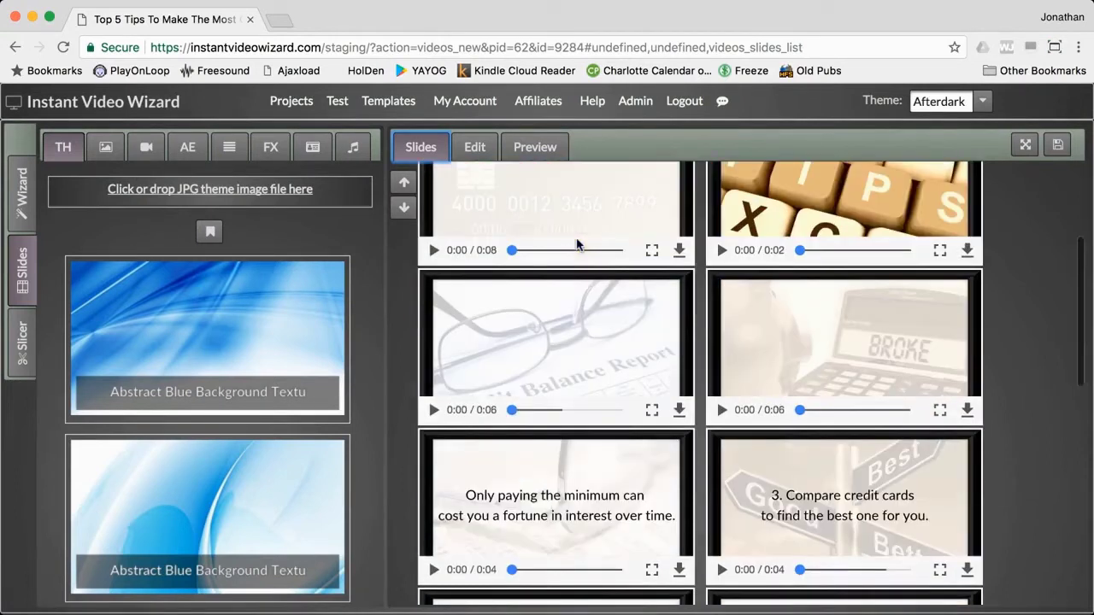
{"action": "scroll", "coordinate": [577, 244], "scroll_direction": "down", "scroll_amount": 4}
{"action": "scroll", "coordinate": [577, 244], "scroll_direction": "up", "scroll_amount": 7}
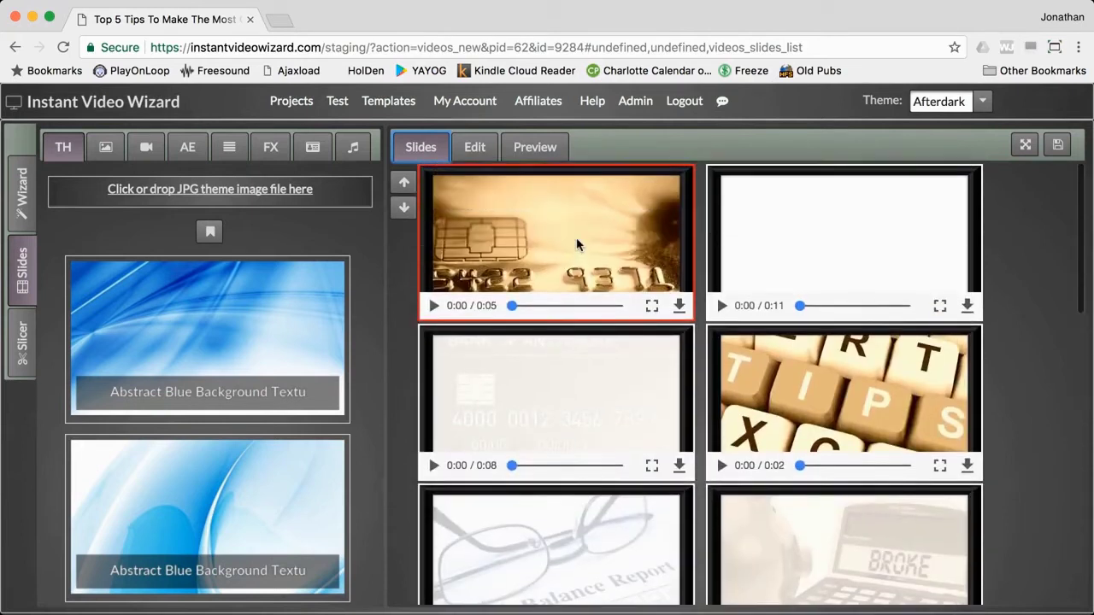
{"action": "left_click", "coordinate": [605, 245]}
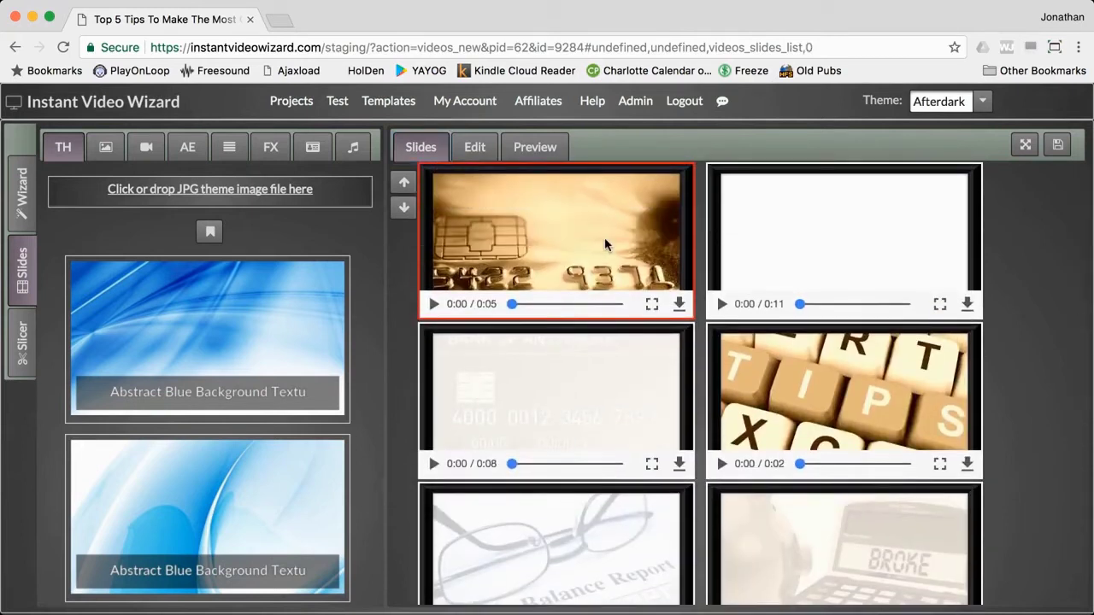
{"action": "left_click", "coordinate": [605, 246]}
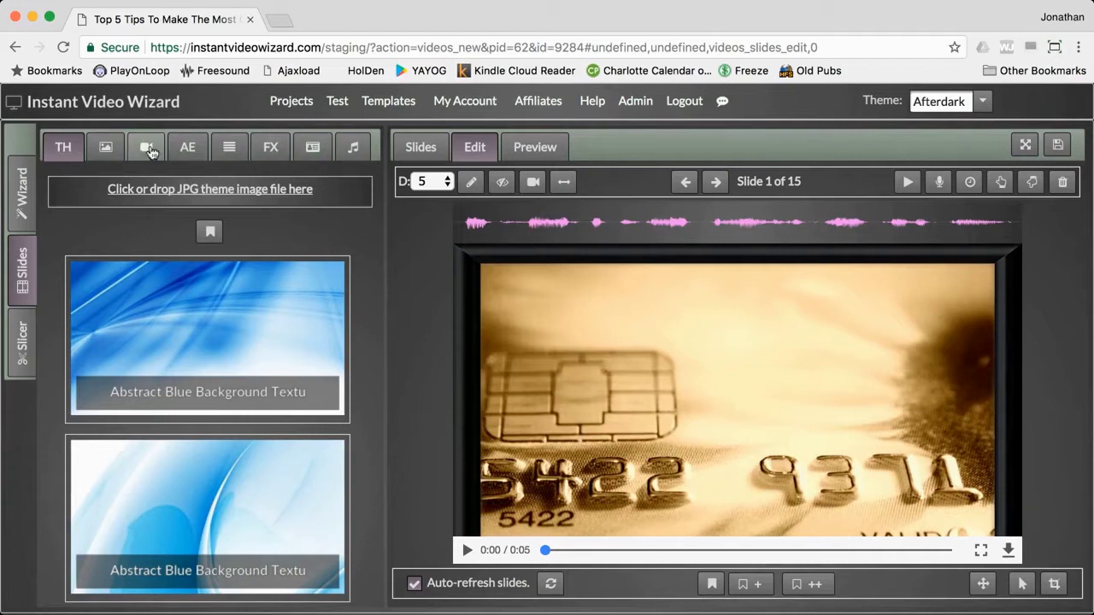
Browse the theme backgrounds available for the first slide and show the image search tools
{"action": "scroll", "coordinate": [163, 228], "scroll_direction": "down", "scroll_amount": 10}
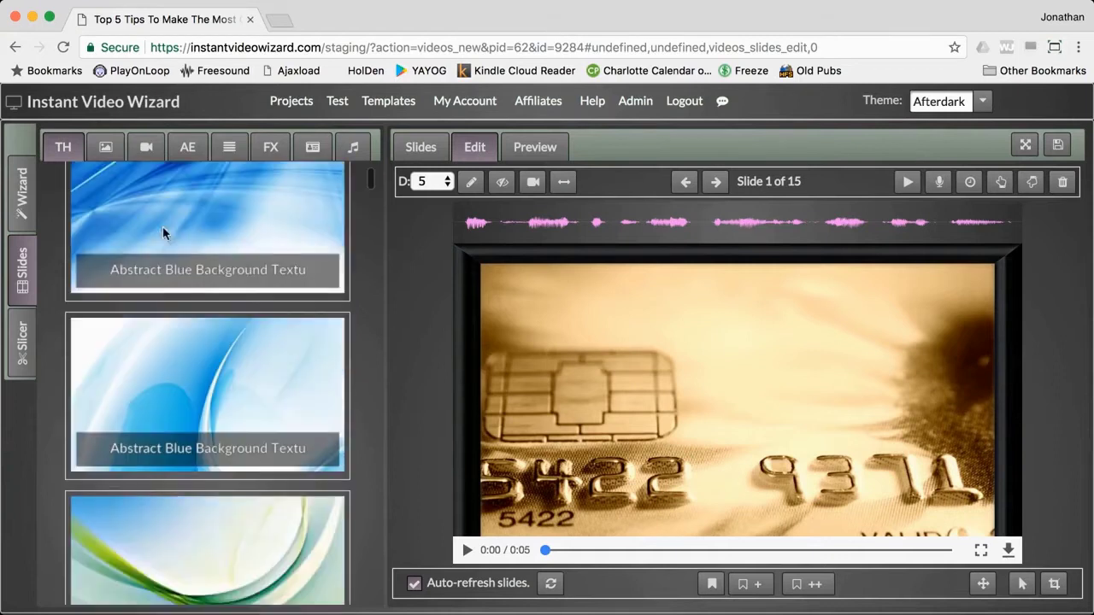
{"action": "scroll", "coordinate": [164, 232], "scroll_direction": "down", "scroll_amount": 10}
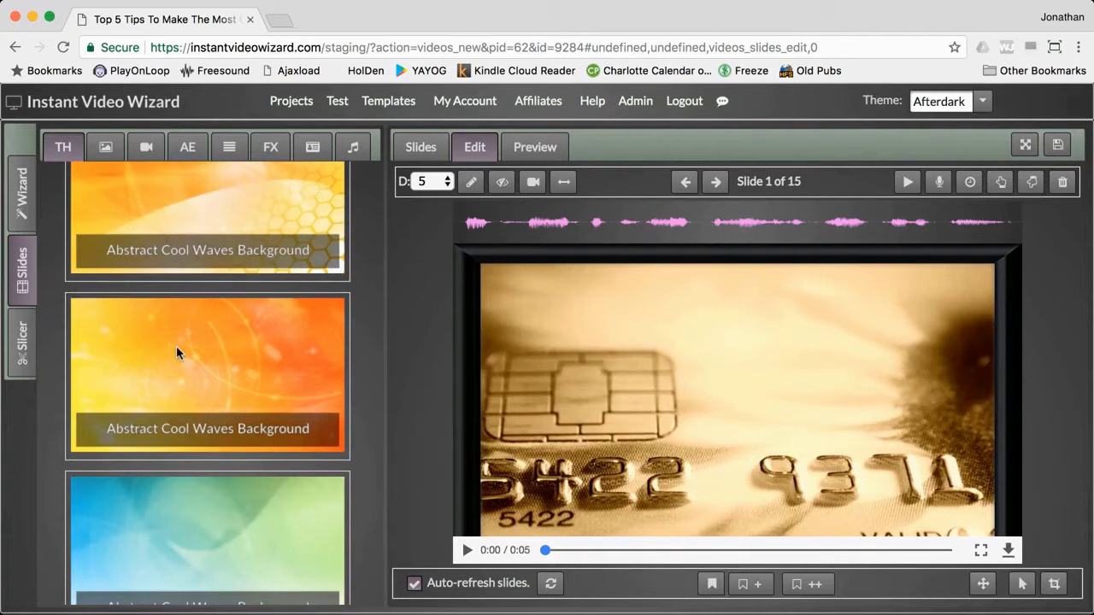
{"action": "left_click", "coordinate": [106, 150]}
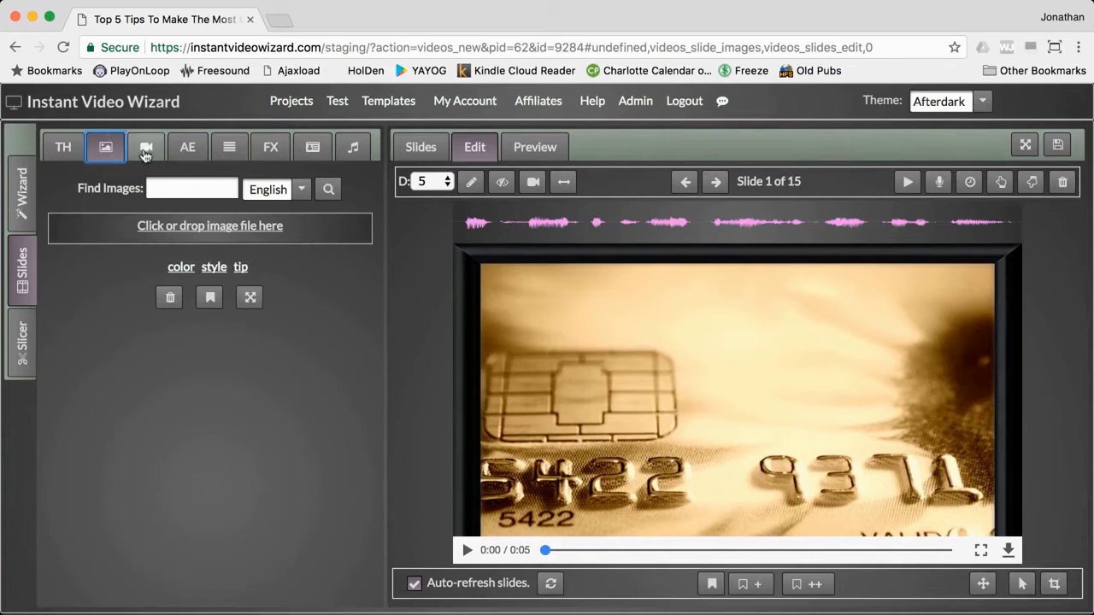
Look through the video search tools, After Effects templates and text layouts available for the first slide
{"action": "left_click", "coordinate": [145, 151]}
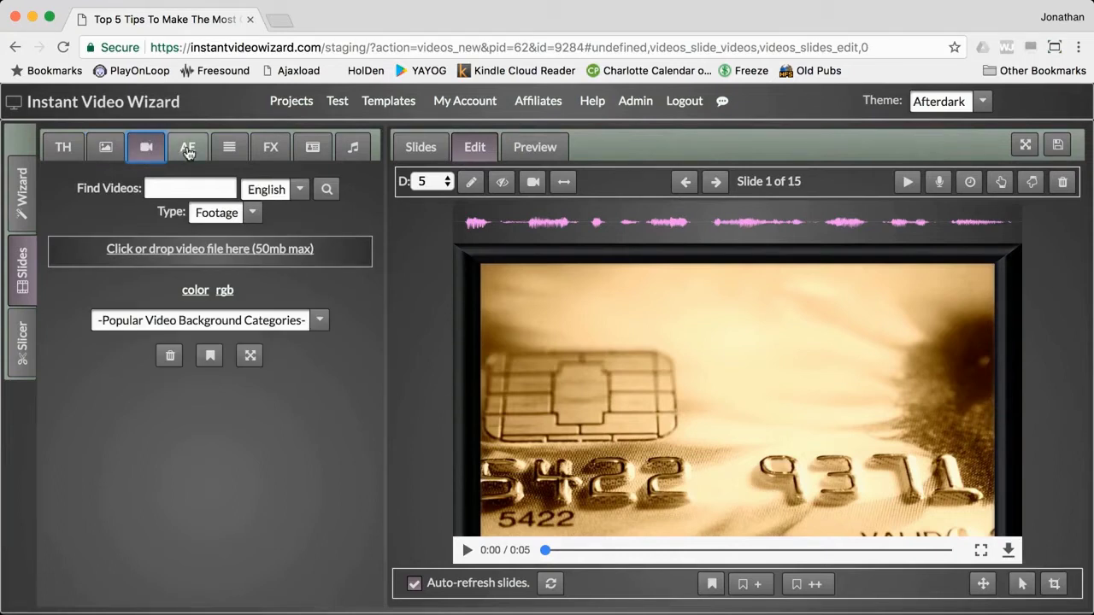
{"action": "left_click", "coordinate": [188, 150]}
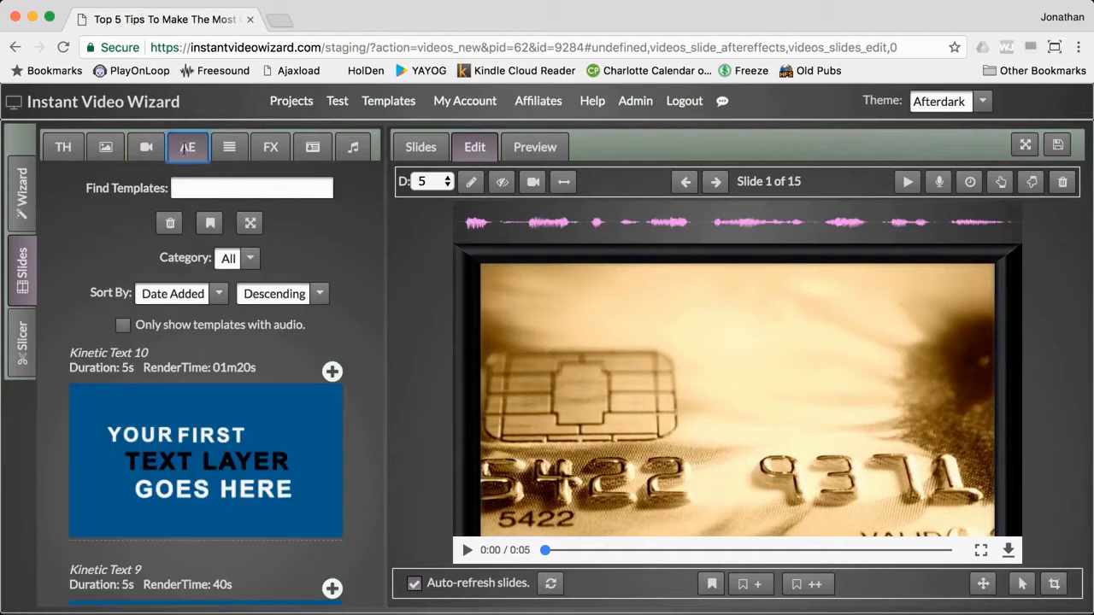
{"action": "left_click", "coordinate": [229, 150]}
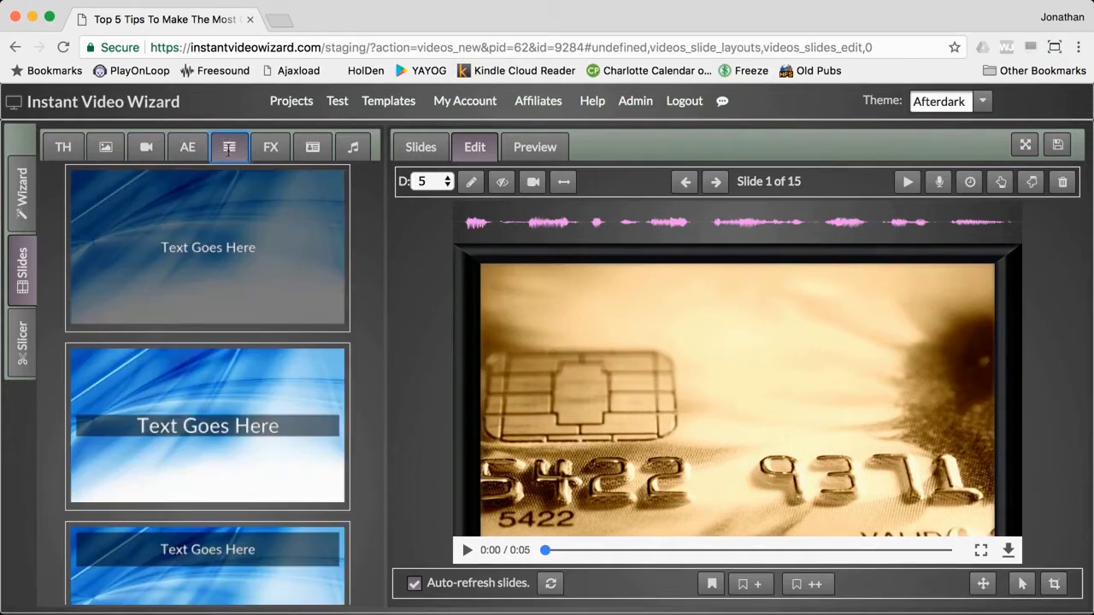
{"action": "scroll", "coordinate": [236, 232], "scroll_direction": "down", "scroll_amount": 1}
{"action": "scroll", "coordinate": [236, 231], "scroll_direction": "down", "scroll_amount": 15}
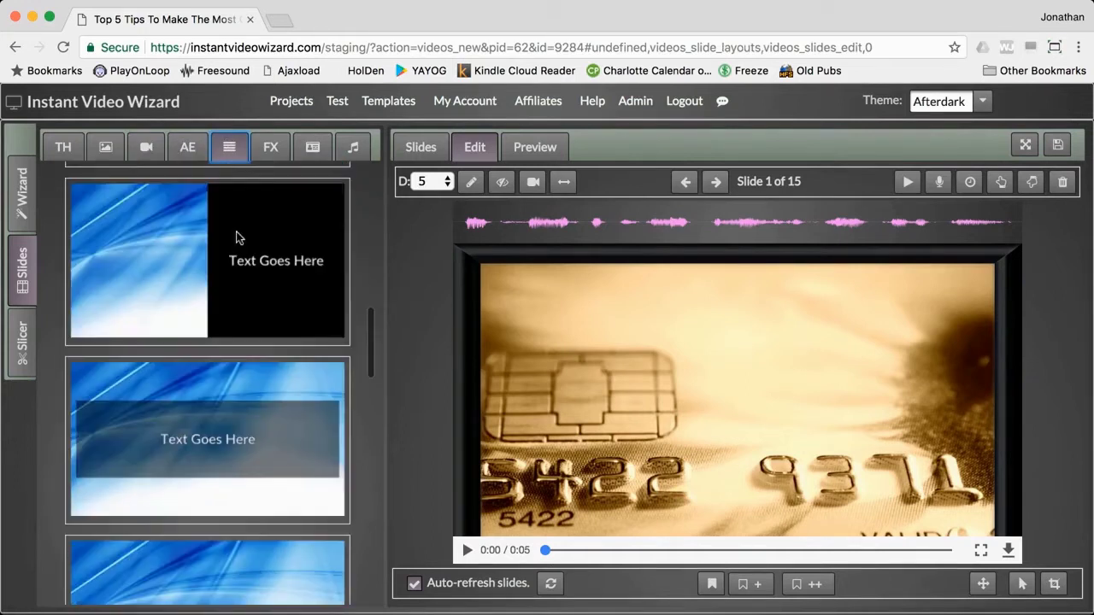
{"action": "scroll", "coordinate": [237, 238], "scroll_direction": "down", "scroll_amount": 3}
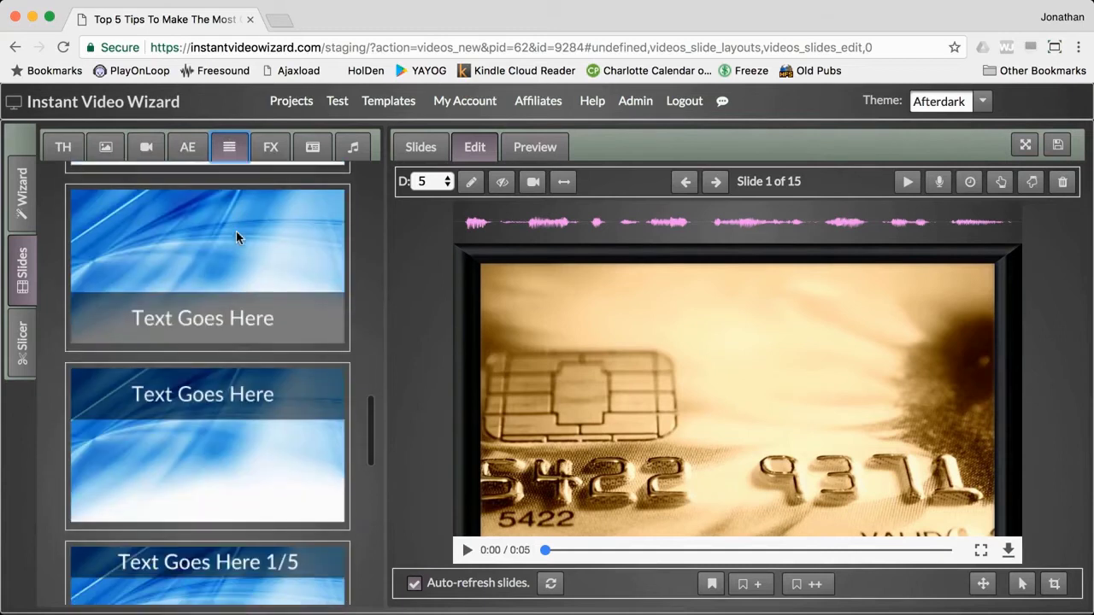
Examine the image, video, frame and audio effects available for the first slide without changing any
{"action": "left_click", "coordinate": [270, 150]}
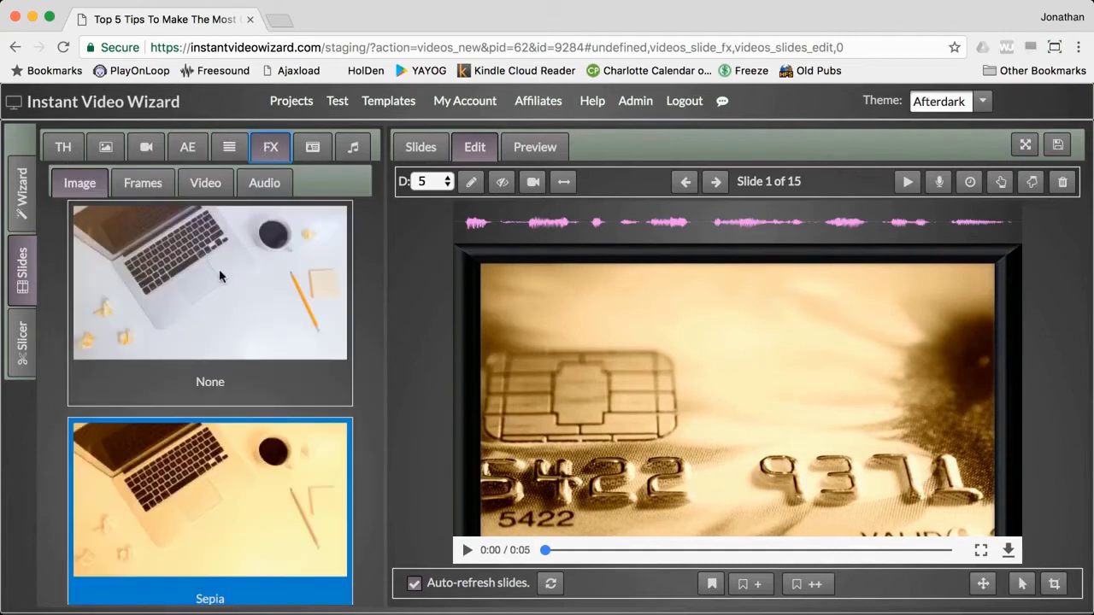
{"action": "scroll", "coordinate": [219, 272], "scroll_direction": "down", "scroll_amount": 3}
{"action": "scroll", "coordinate": [219, 270], "scroll_direction": "up", "scroll_amount": 3}
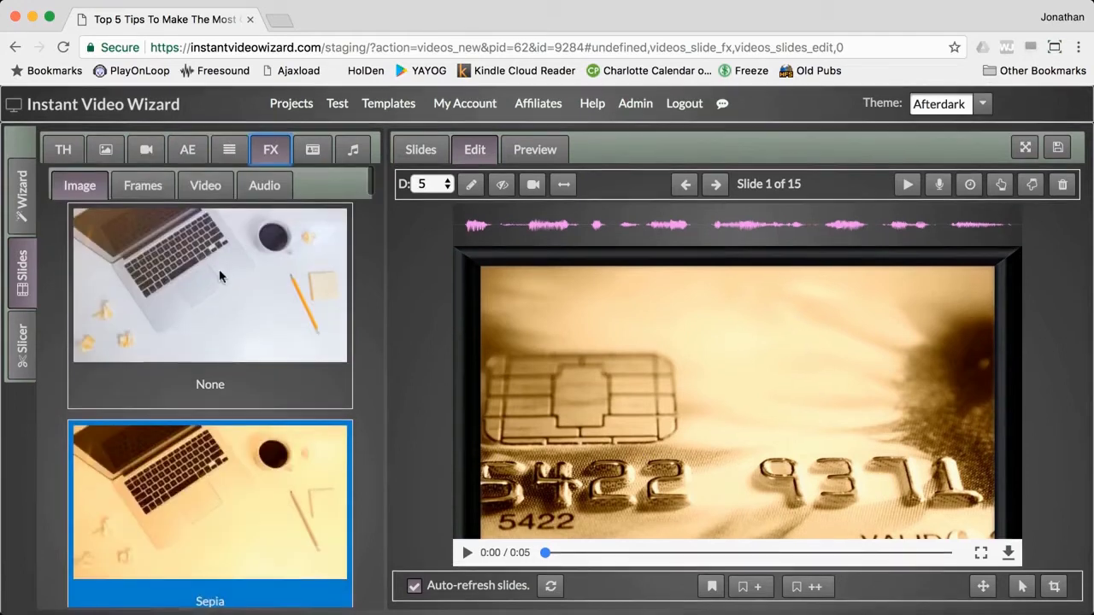
{"action": "left_click", "coordinate": [202, 186]}
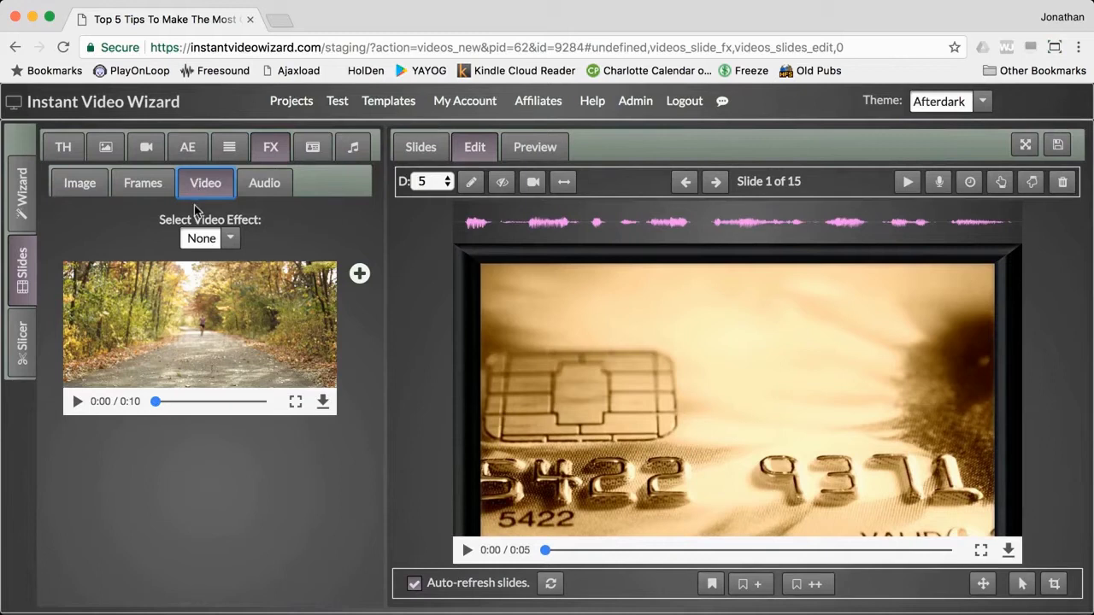
{"action": "left_click", "coordinate": [152, 187]}
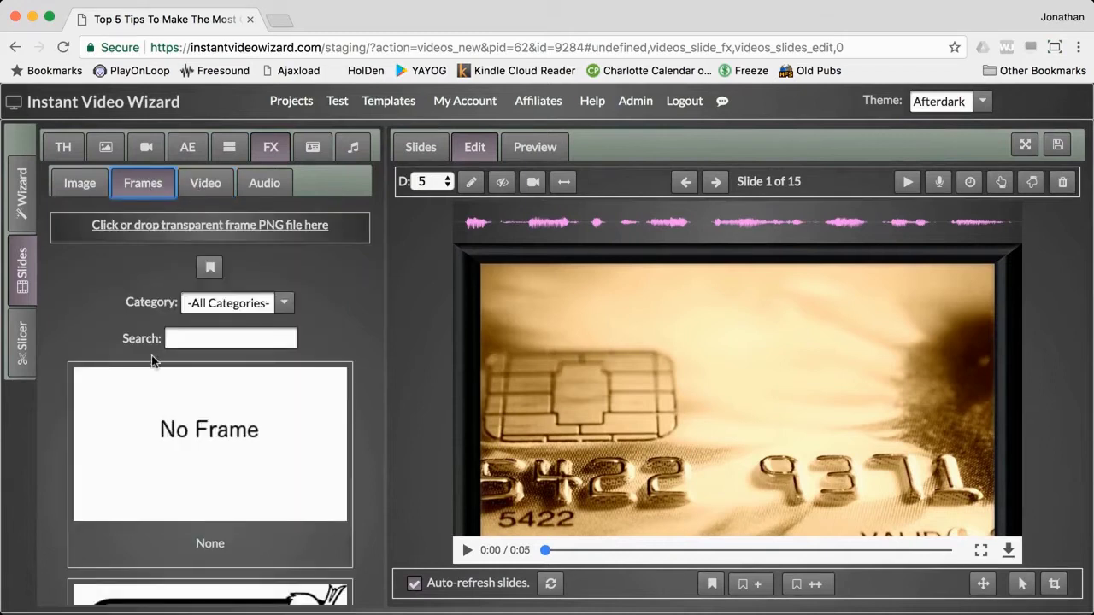
{"action": "scroll", "coordinate": [151, 355], "scroll_direction": "down", "scroll_amount": 10}
{"action": "scroll", "coordinate": [151, 355], "scroll_direction": "down", "scroll_amount": 6}
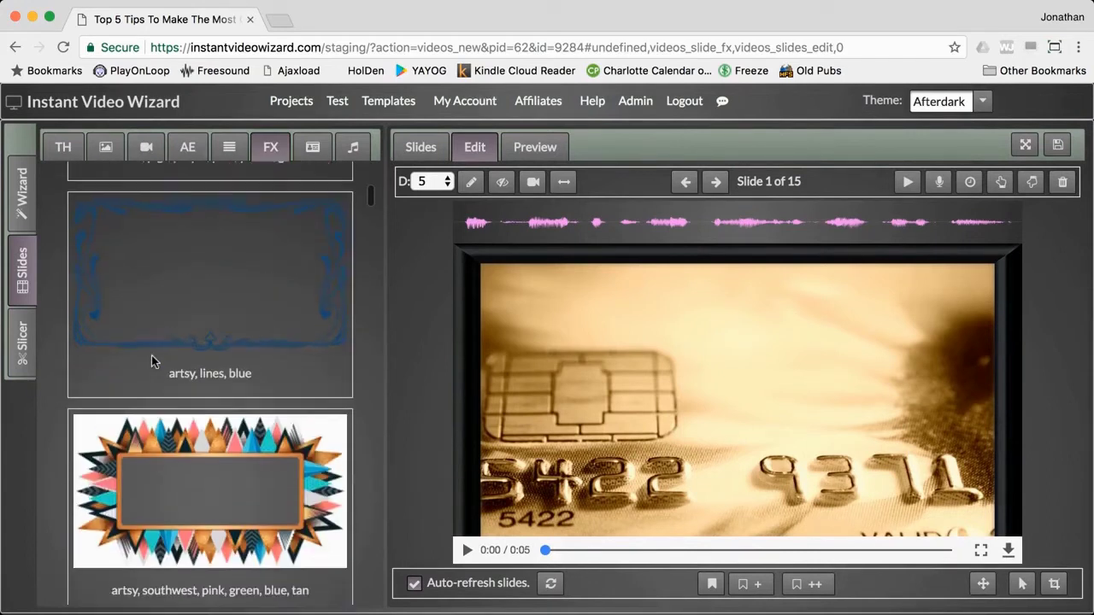
{"action": "scroll", "coordinate": [151, 359], "scroll_direction": "up", "scroll_amount": 15}
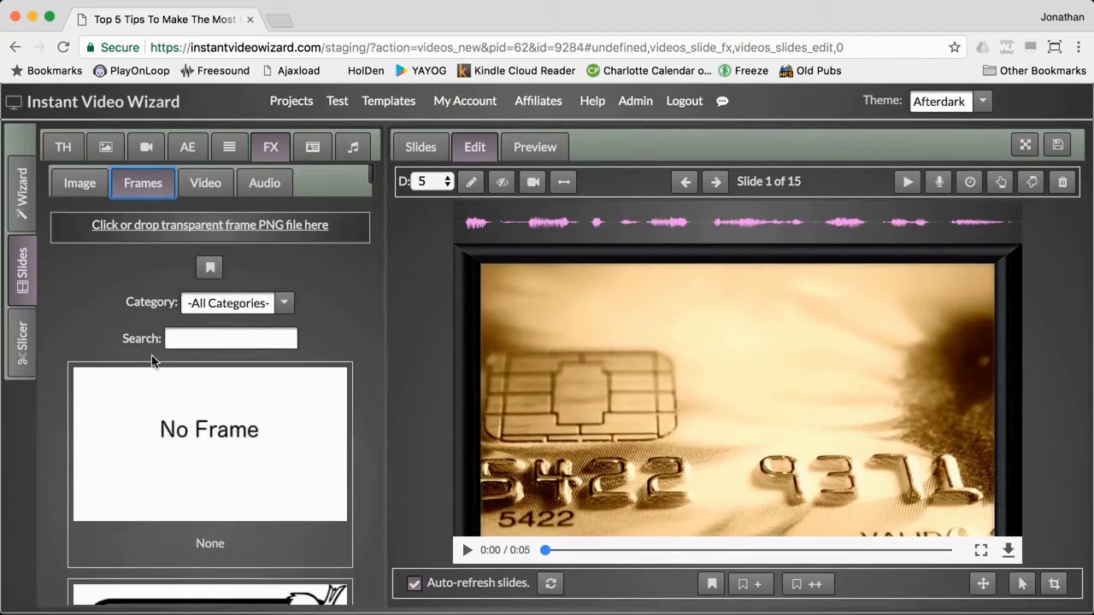
{"action": "left_click", "coordinate": [274, 188]}
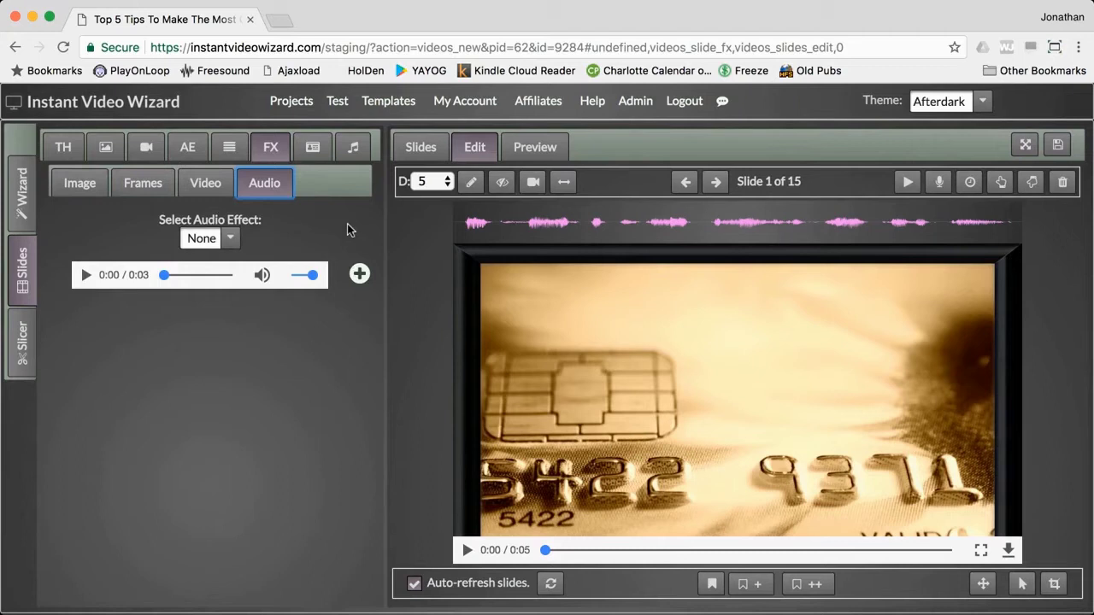
Show the preview of the credit card tips video and try its download option
{"action": "left_click", "coordinate": [530, 154]}
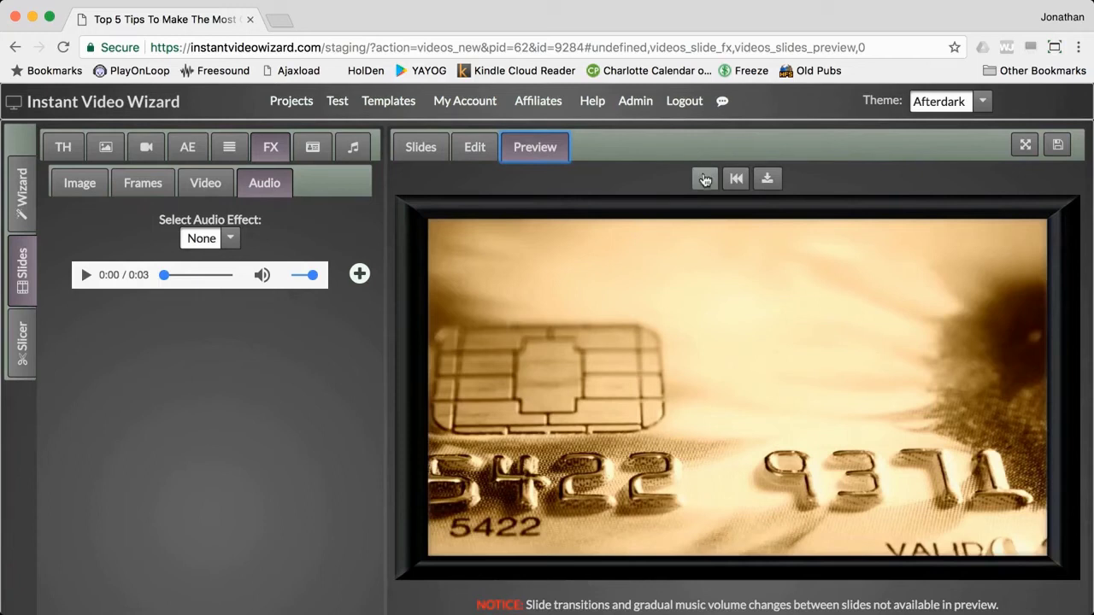
{"action": "left_click", "coordinate": [768, 178]}
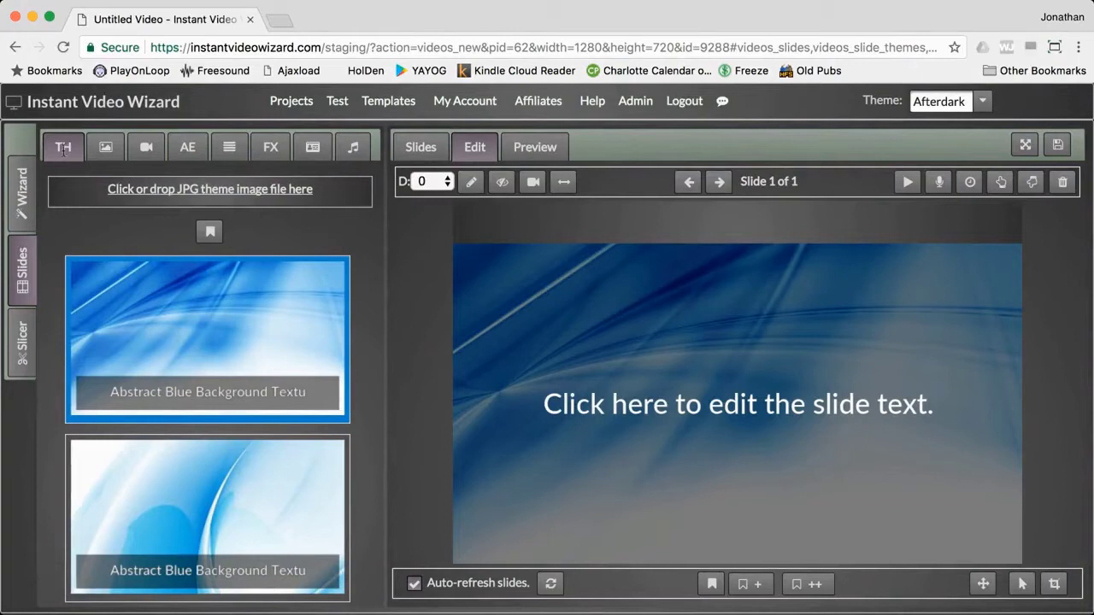
Apply the first Abstract Blue Green Background theme to the untitled video's slide and check the theme bookmarks
{"action": "scroll", "coordinate": [137, 249], "scroll_direction": "down", "scroll_amount": 4}
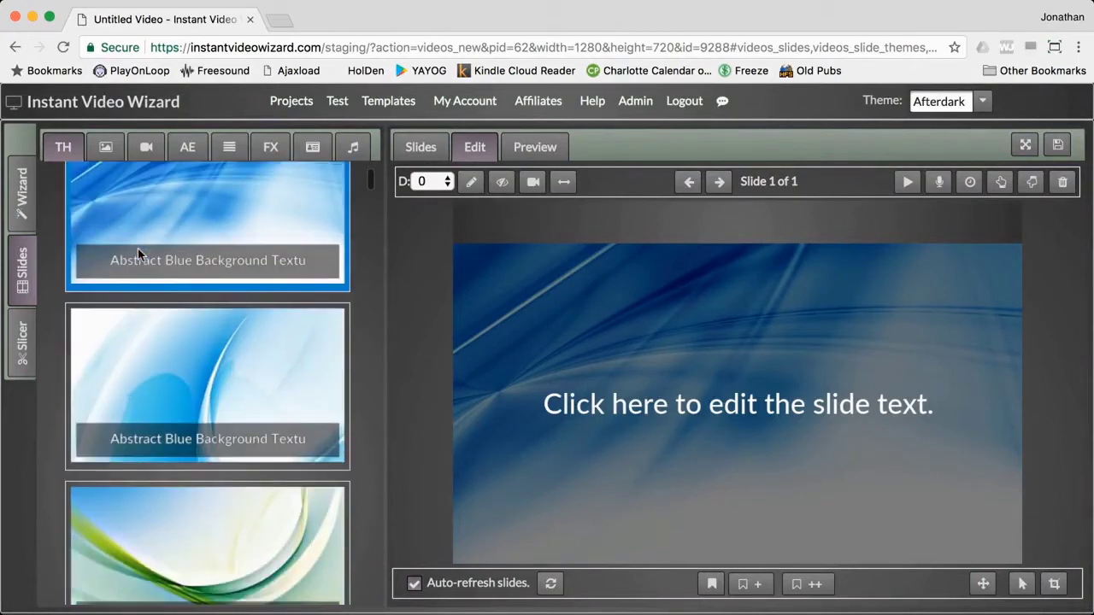
{"action": "scroll", "coordinate": [137, 252], "scroll_direction": "down", "scroll_amount": 5}
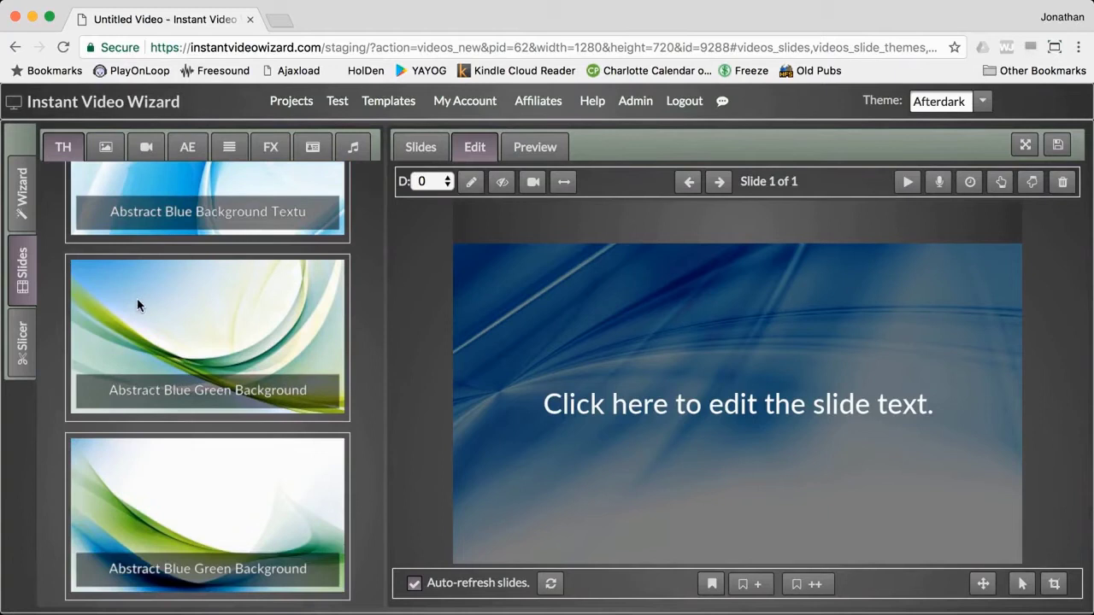
{"action": "left_click", "coordinate": [138, 305]}
{"action": "scroll", "coordinate": [138, 303], "scroll_direction": "up", "scroll_amount": 5}
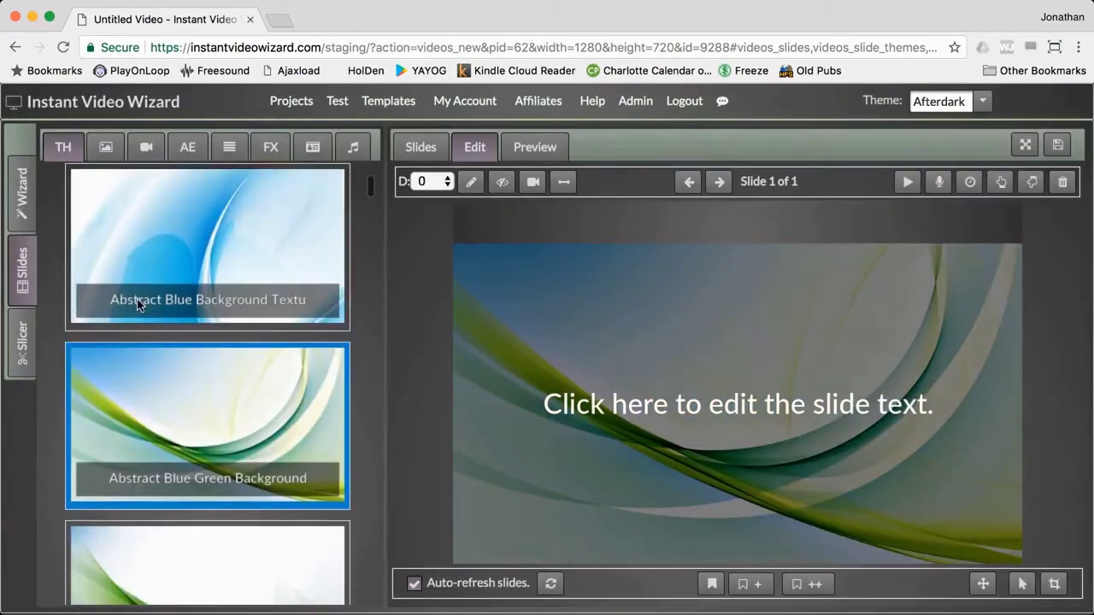
{"action": "scroll", "coordinate": [137, 305], "scroll_direction": "up", "scroll_amount": 4}
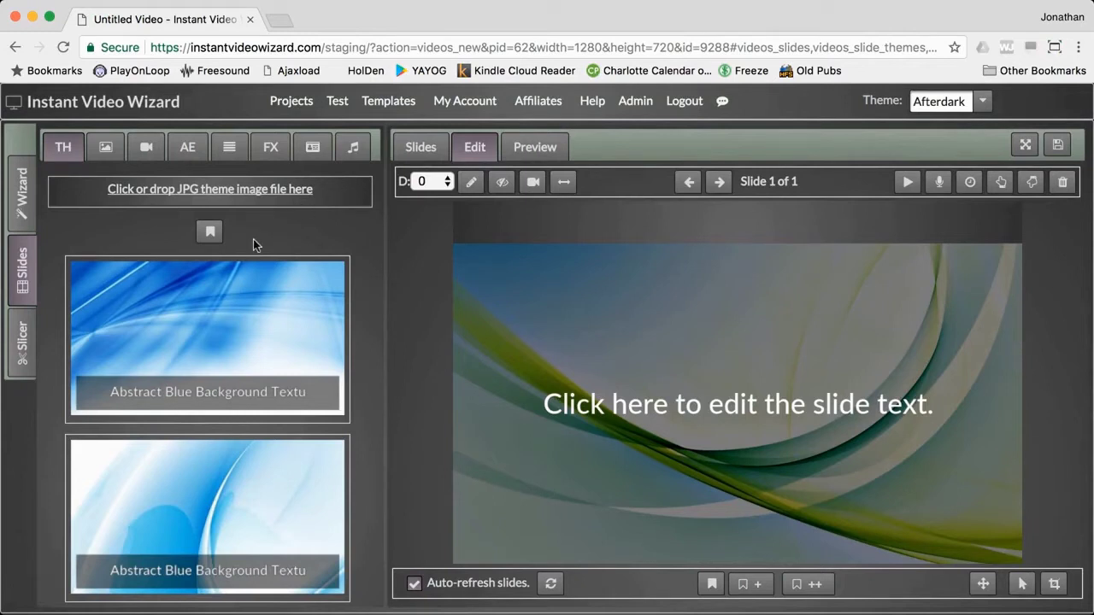
{"action": "left_click", "coordinate": [210, 232]}
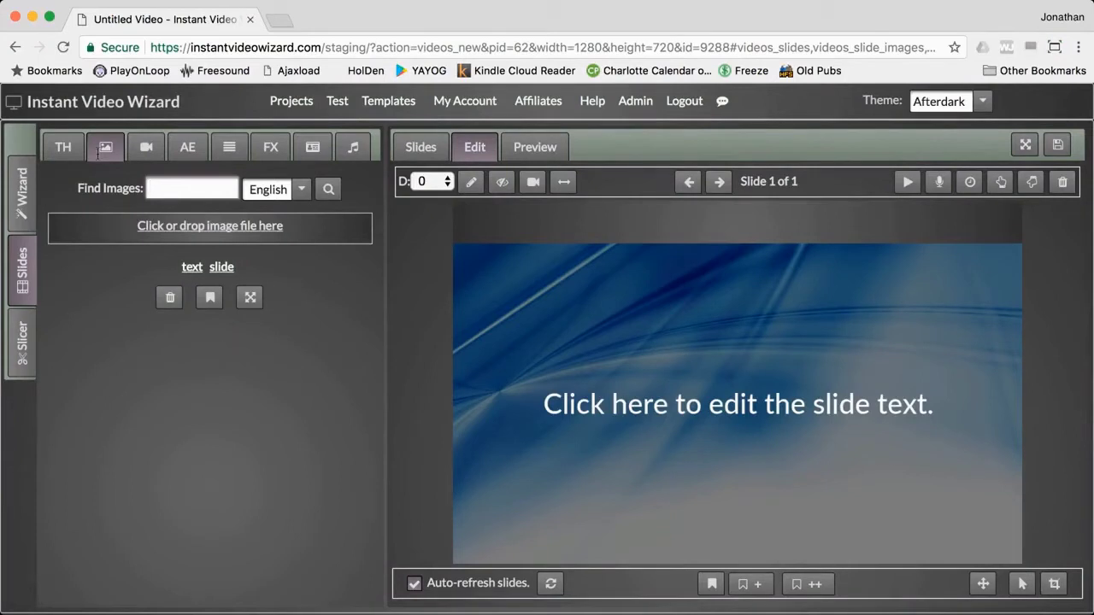
Search the images for "wolf" and use the picture of the wolf walking through the forest as the slide background
{"action": "type", "text": "wolf"}
{"action": "left_click", "coordinate": [326, 189]}
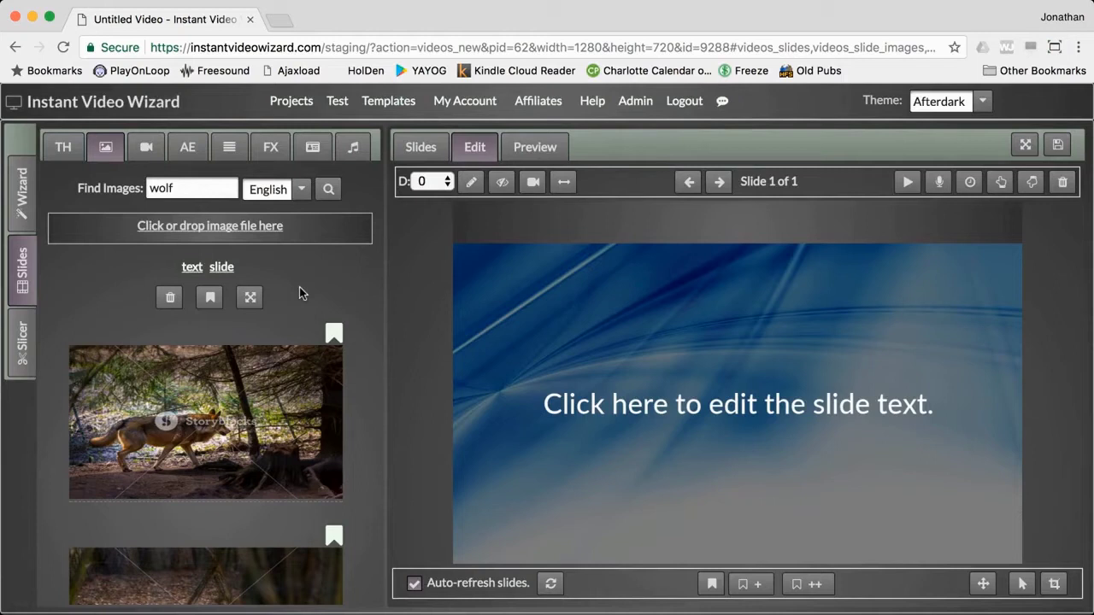
{"action": "scroll", "coordinate": [299, 293], "scroll_direction": "down", "scroll_amount": 5}
{"action": "scroll", "coordinate": [299, 294], "scroll_direction": "down", "scroll_amount": 10}
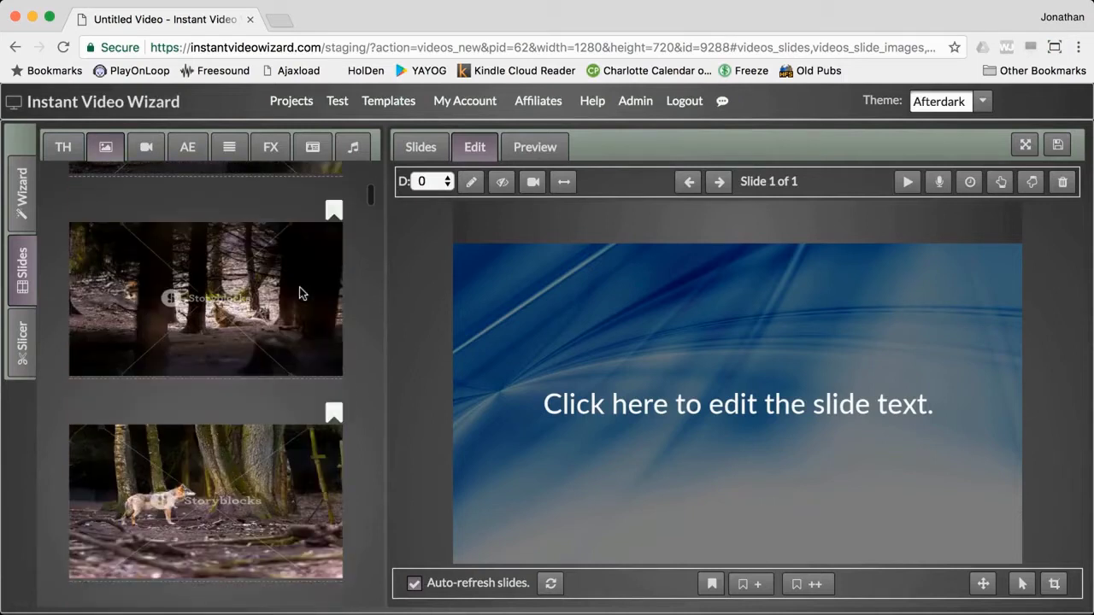
{"action": "scroll", "coordinate": [299, 295], "scroll_direction": "up", "scroll_amount": 15}
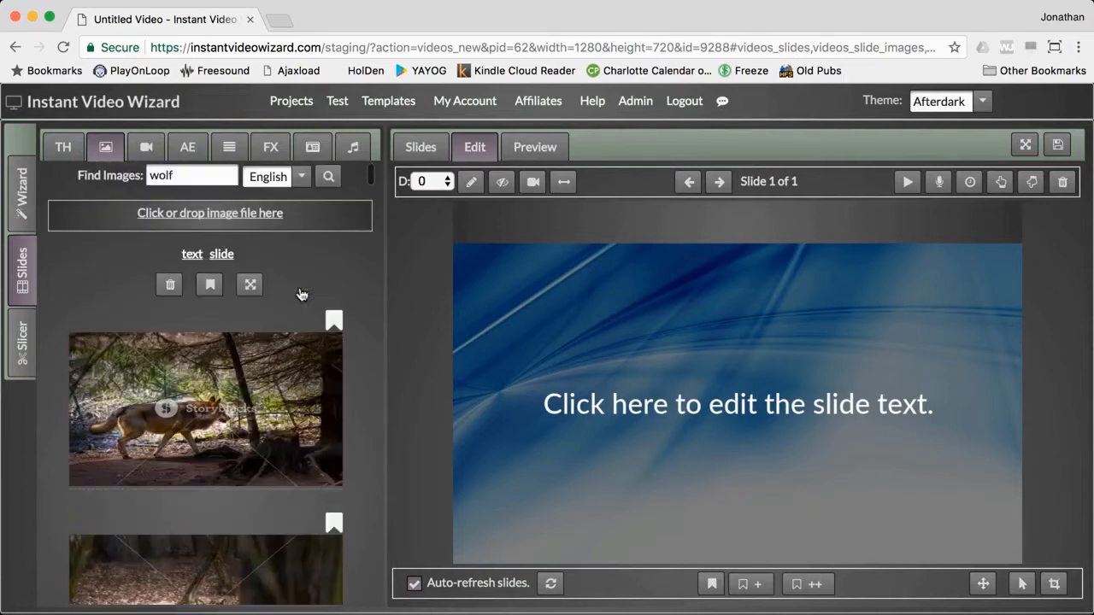
{"action": "left_click", "coordinate": [259, 397]}
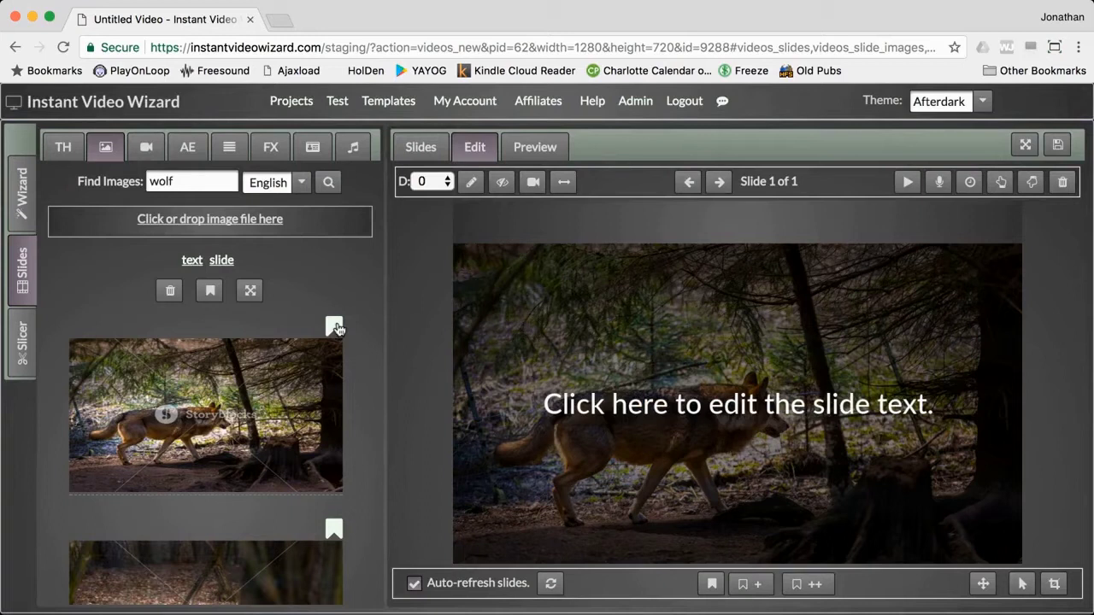
Remove the wolf image from the slide and search for images with the suggested keywords "text" and "slide"
{"action": "left_click", "coordinate": [170, 293]}
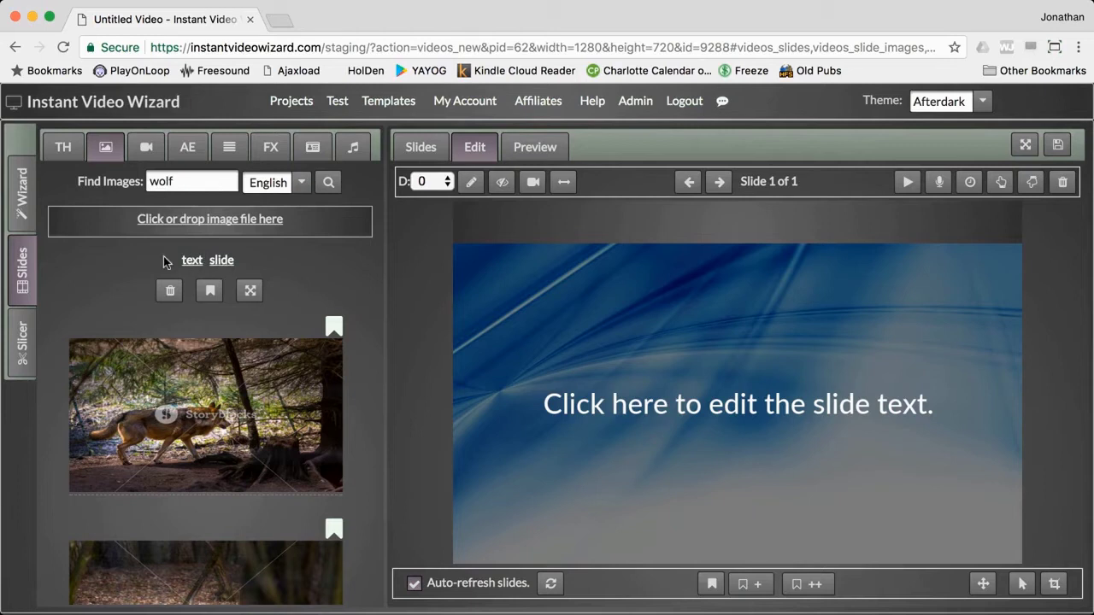
{"action": "left_click", "coordinate": [193, 261]}
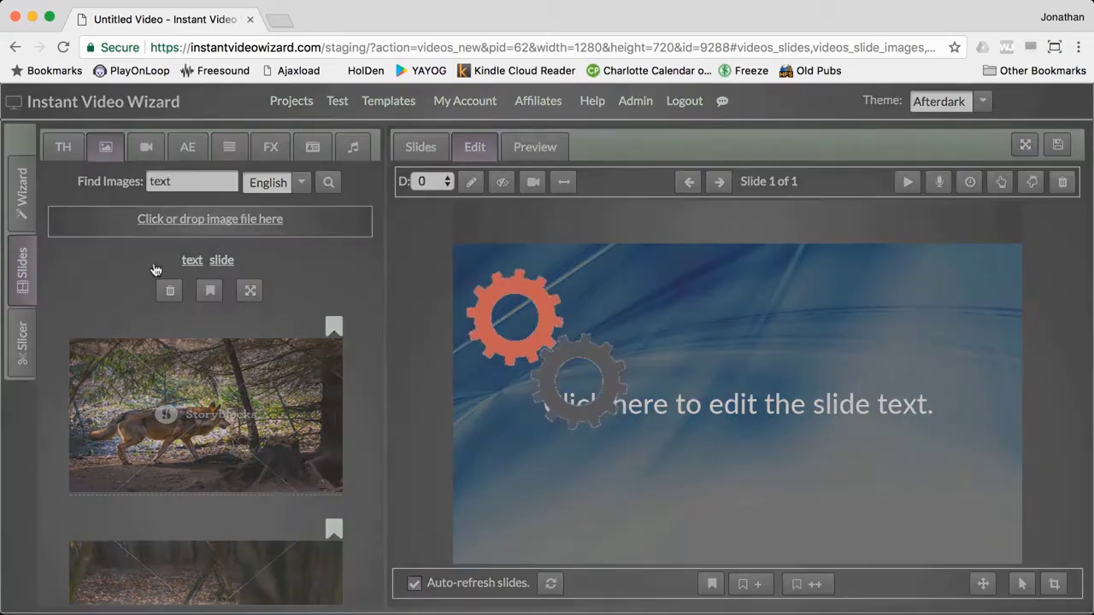
{"action": "left_click", "coordinate": [221, 262]}
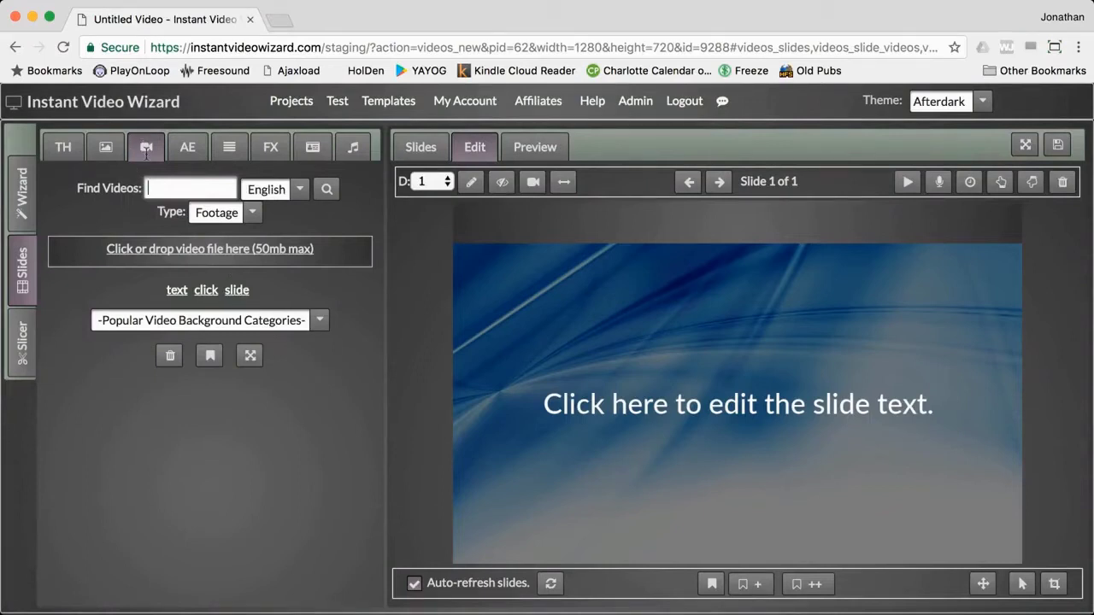
Search the video footage for "wolf", preview the first clip of the resting white wolf and use it as the slide background
{"action": "type", "text": "wolf"}
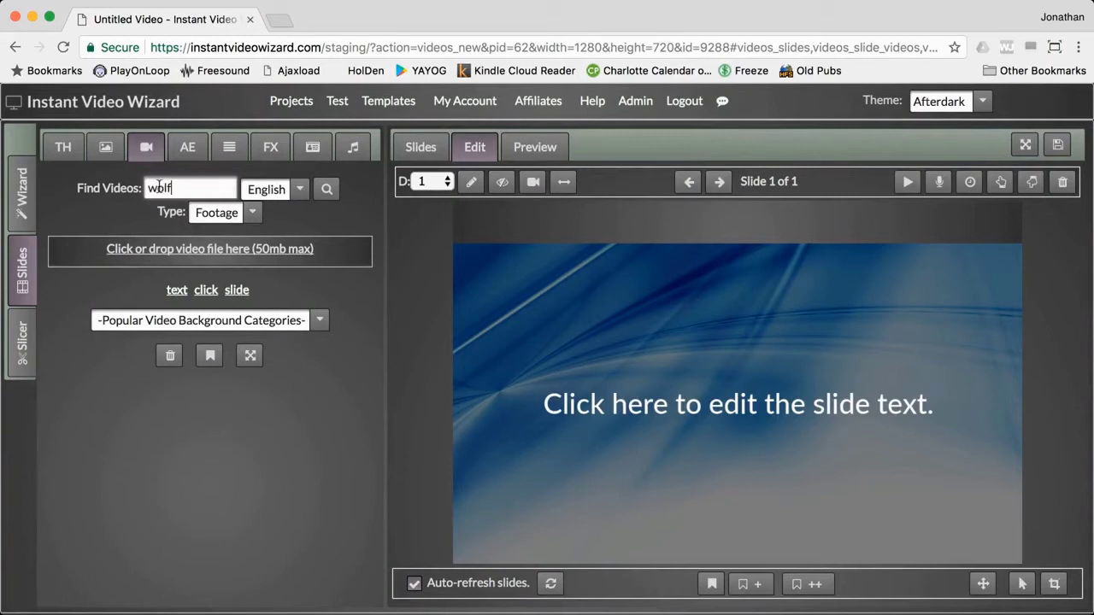
{"action": "left_click", "coordinate": [326, 190]}
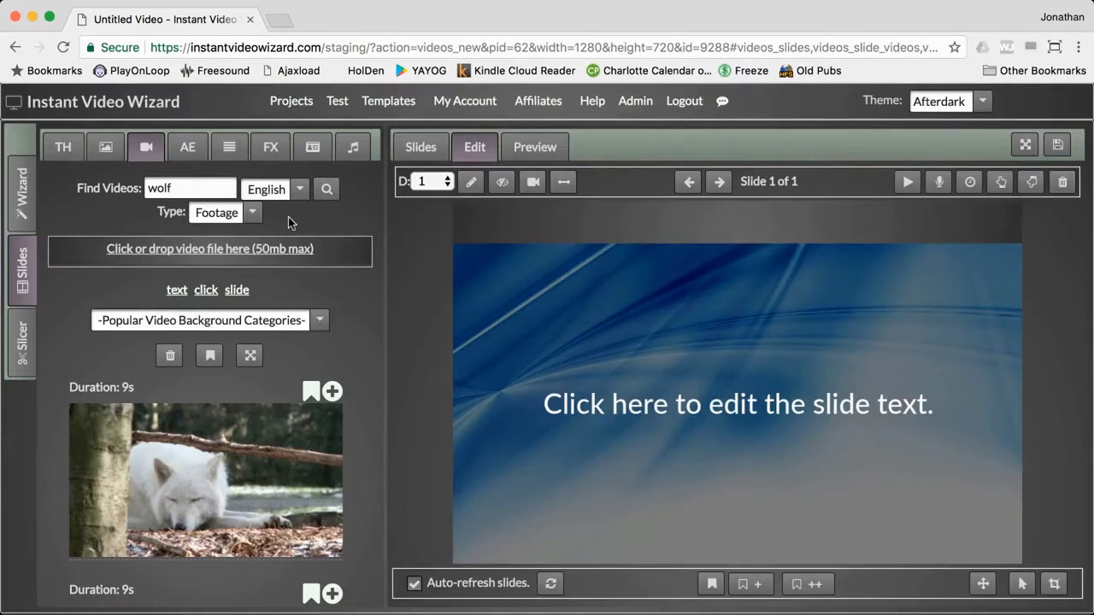
{"action": "scroll", "coordinate": [72, 359], "scroll_direction": "down", "scroll_amount": 2}
{"action": "scroll", "coordinate": [72, 359], "scroll_direction": "down", "scroll_amount": 8}
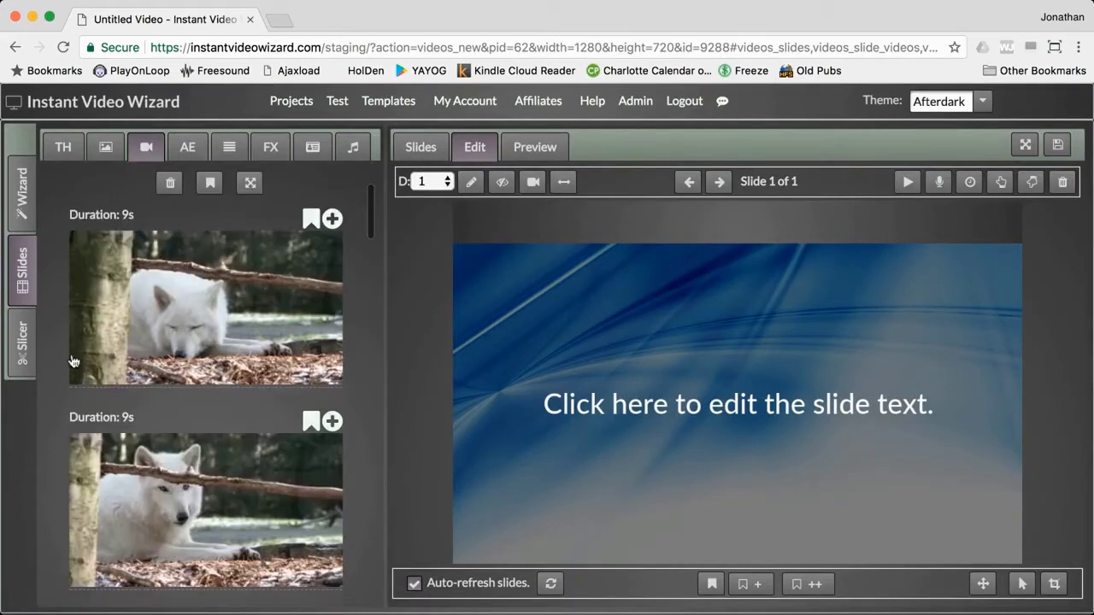
{"action": "scroll", "coordinate": [72, 360], "scroll_direction": "down", "scroll_amount": 2}
{"action": "scroll", "coordinate": [71, 358], "scroll_direction": "up", "scroll_amount": 6}
{"action": "scroll", "coordinate": [72, 357], "scroll_direction": "up", "scroll_amount": 4}
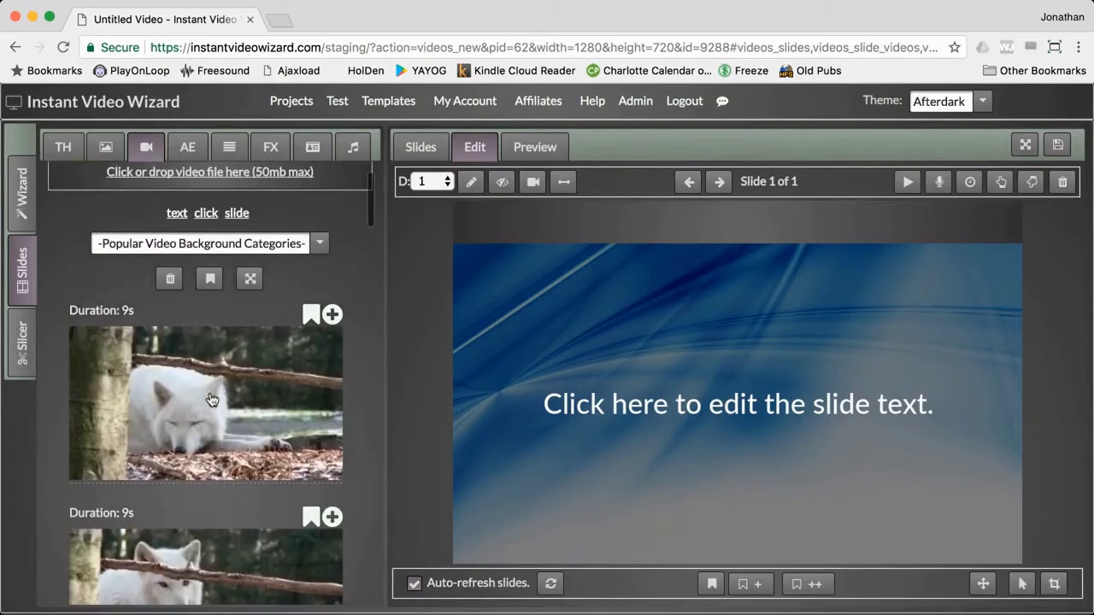
{"action": "left_click", "coordinate": [212, 400]}
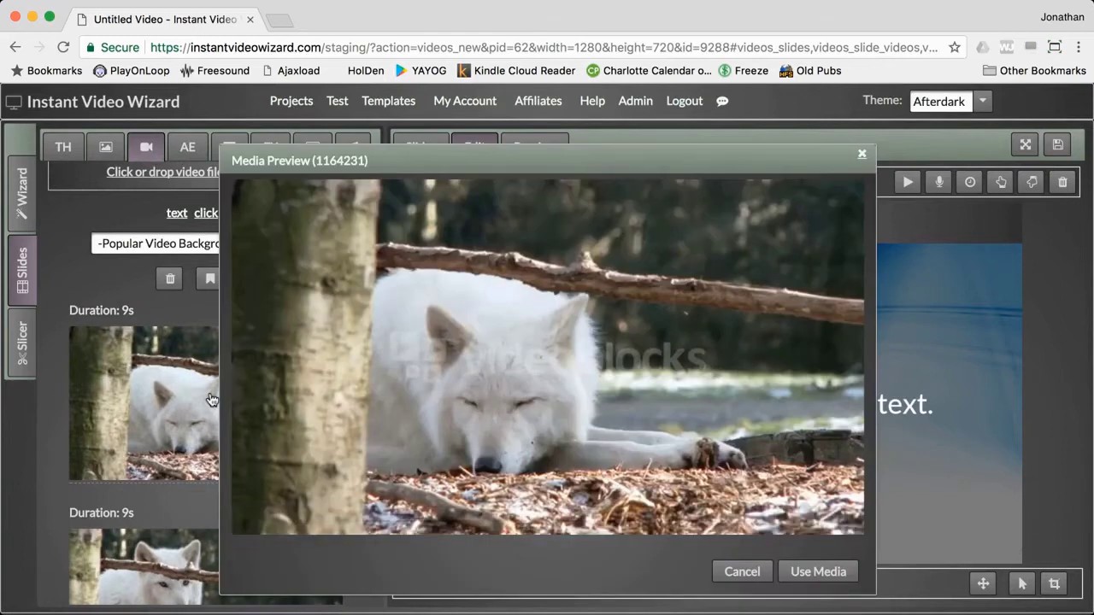
{"action": "mouse_move", "coordinate": [239, 398]}
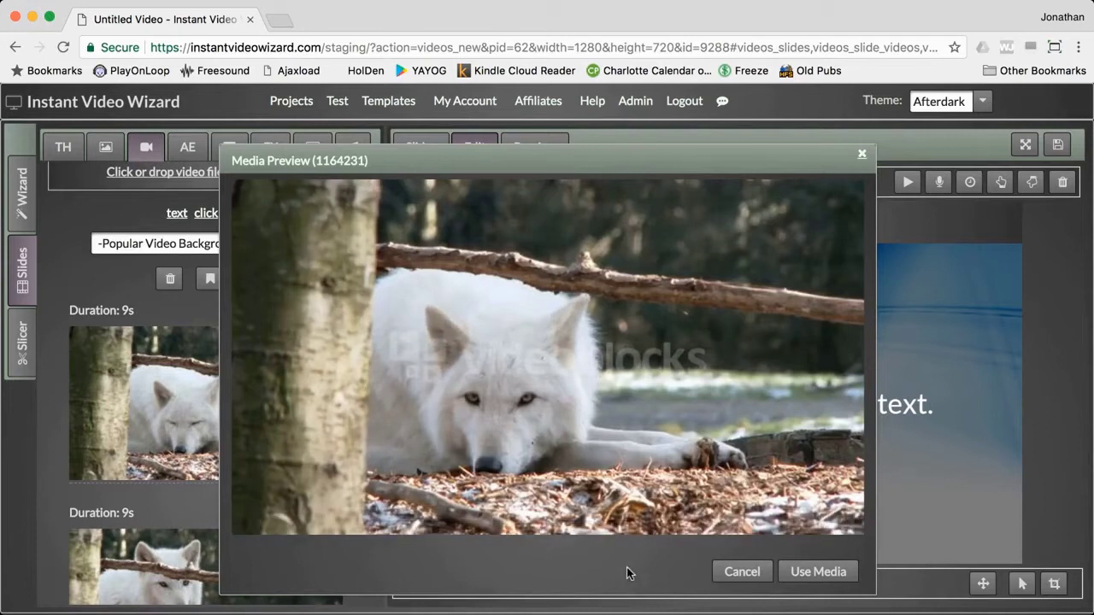
{"action": "left_click", "coordinate": [801, 572]}
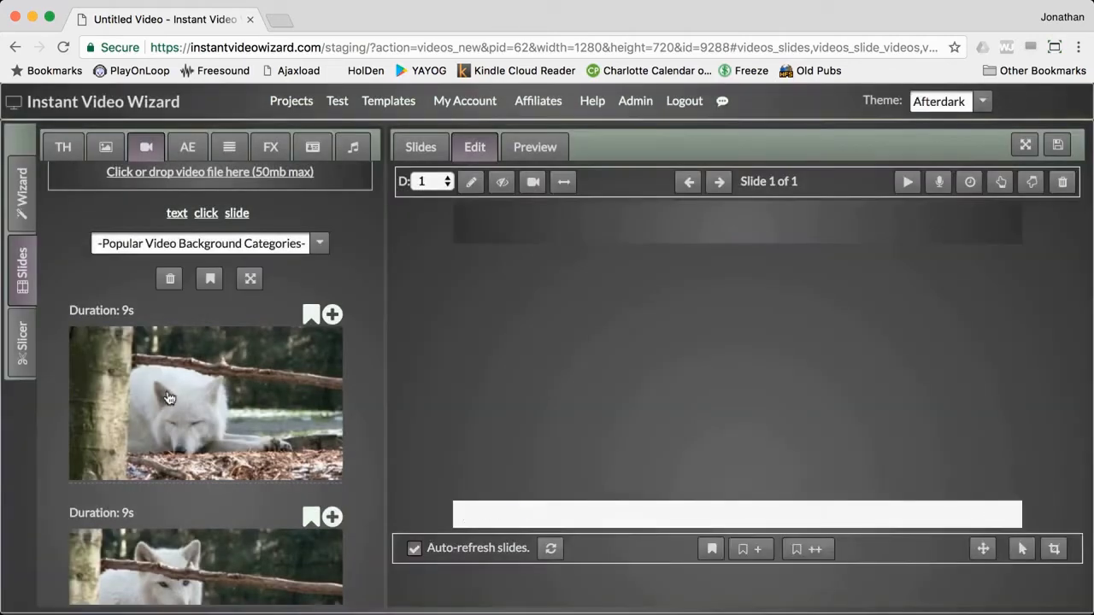
Search the video footage with the suggested keyword "text"
{"action": "scroll", "coordinate": [97, 321], "scroll_direction": "up", "scroll_amount": 2}
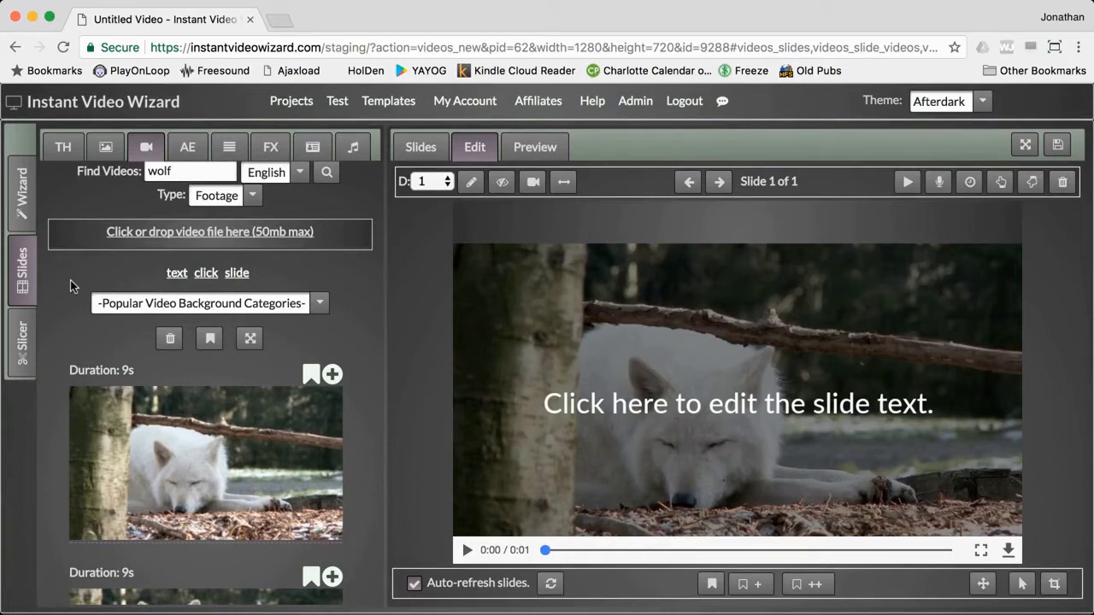
{"action": "left_click", "coordinate": [175, 274]}
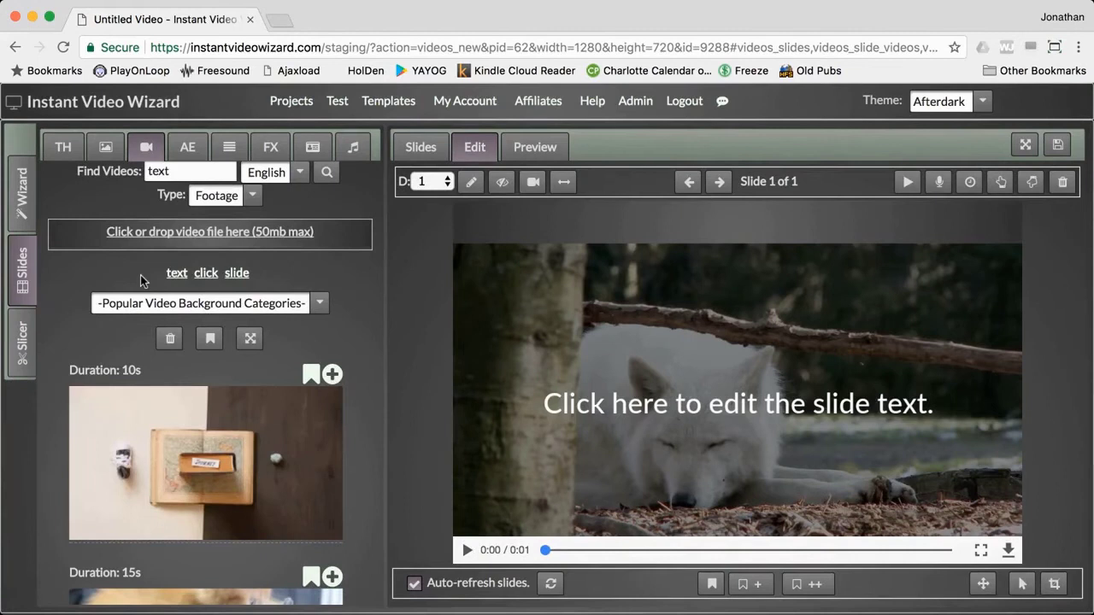
List the Countdown category of the popular video backgrounds and preview the first clip without using it
{"action": "scroll", "coordinate": [67, 281], "scroll_direction": "up", "scroll_amount": 1}
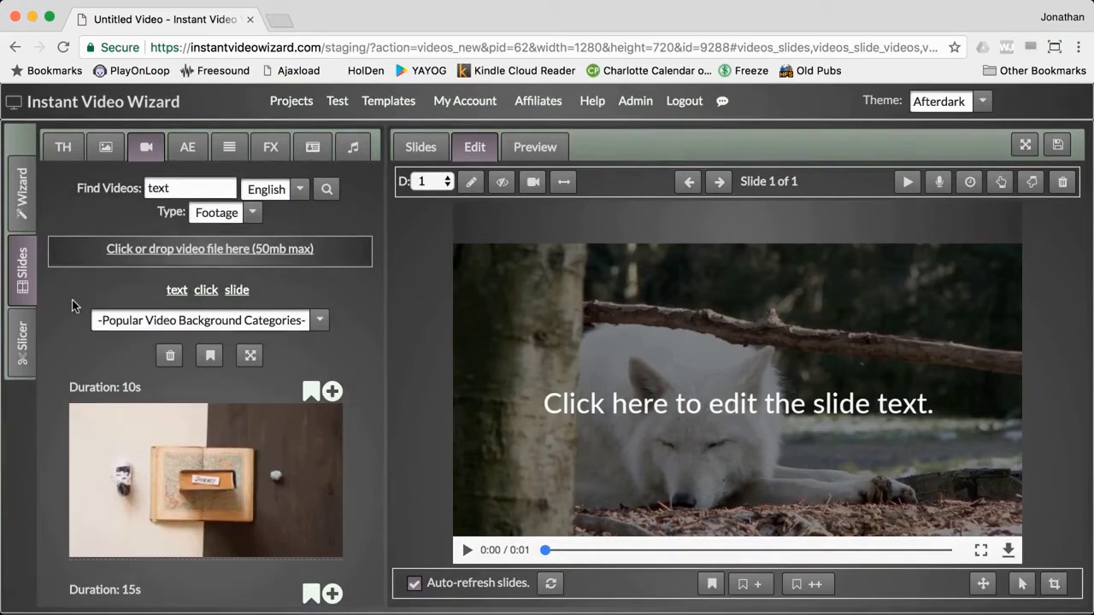
{"action": "left_click", "coordinate": [309, 321]}
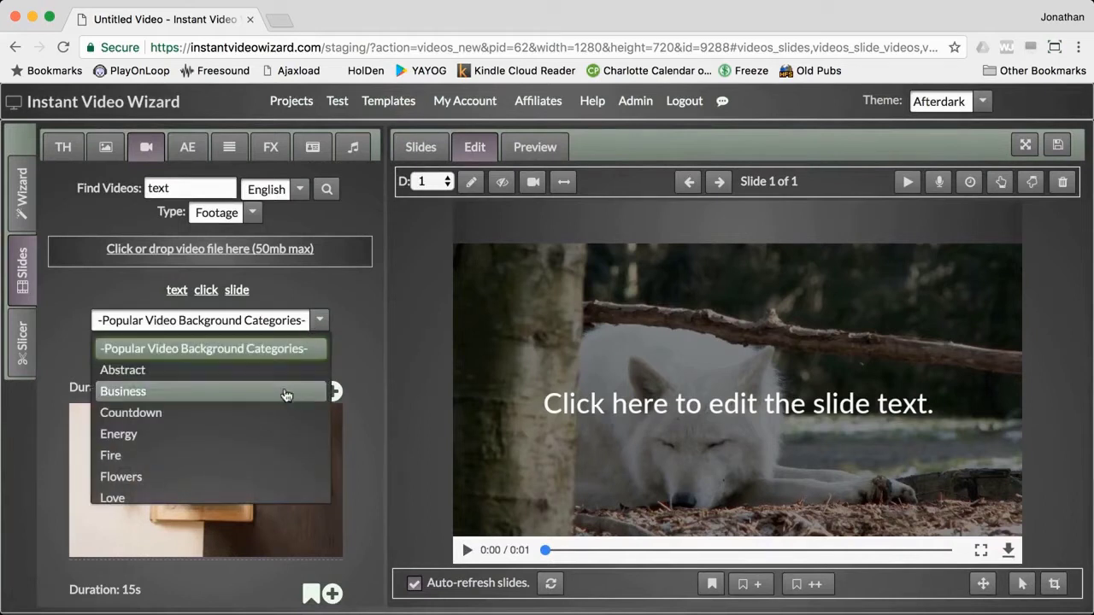
{"action": "scroll", "coordinate": [276, 422], "scroll_direction": "down", "scroll_amount": 1}
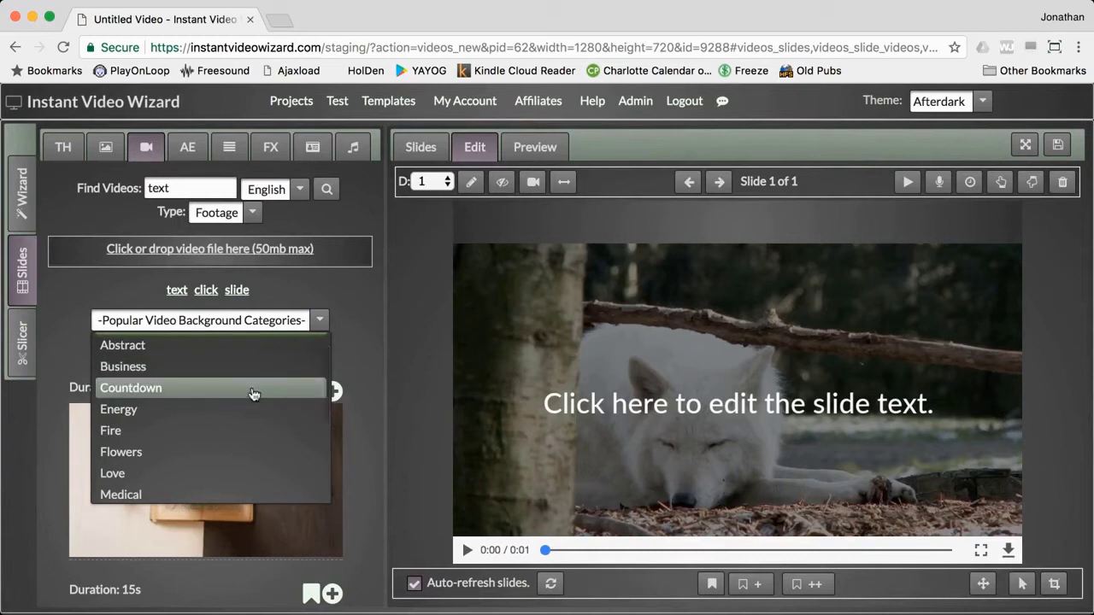
{"action": "left_click", "coordinate": [257, 389]}
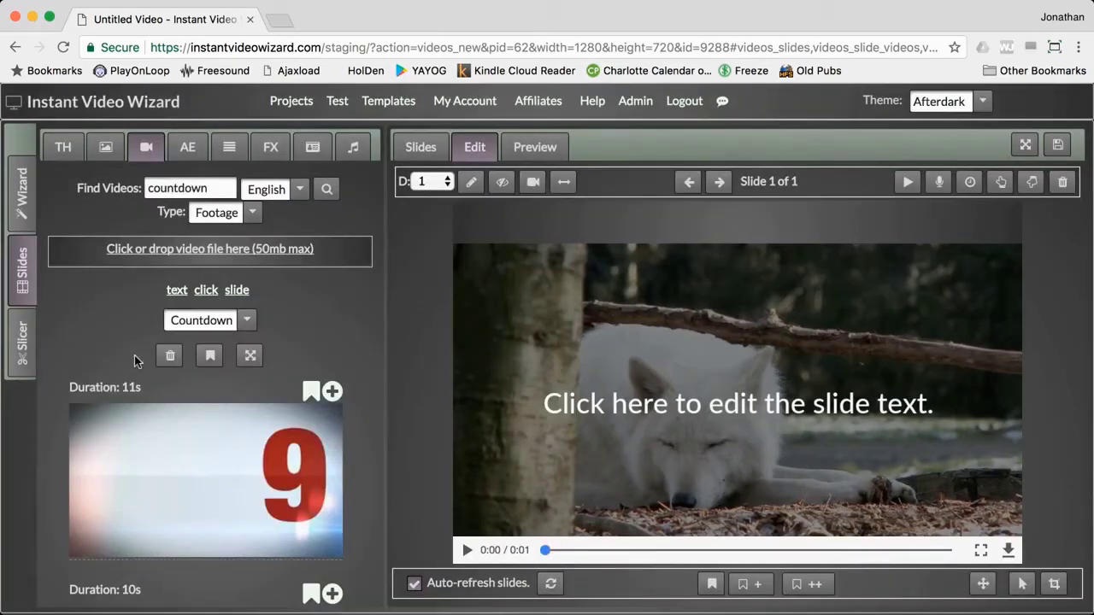
{"action": "left_click", "coordinate": [142, 449]}
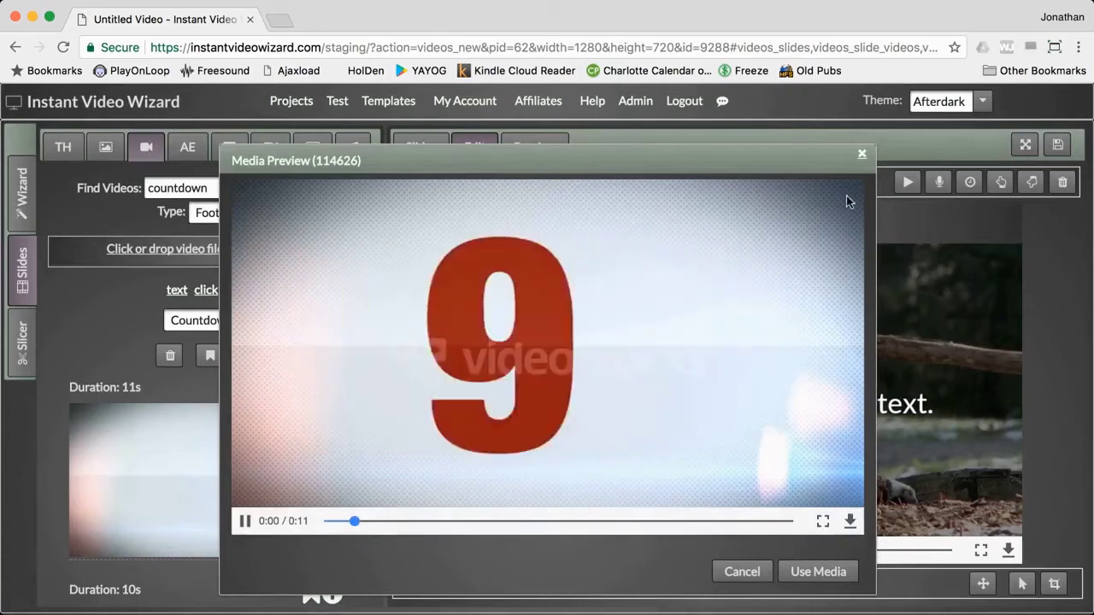
{"action": "left_click", "coordinate": [861, 155]}
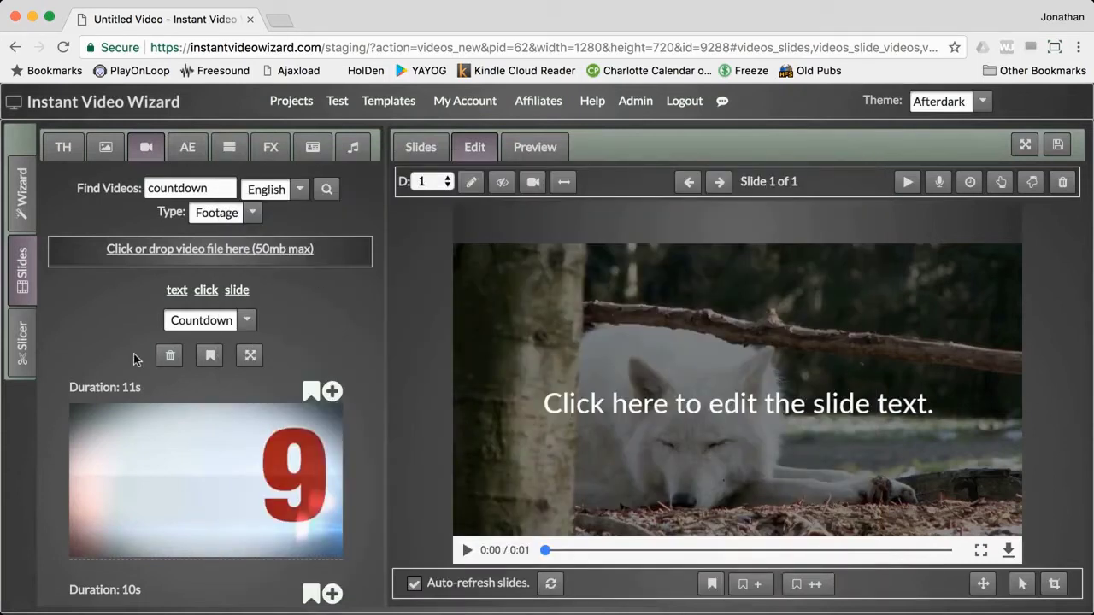
Remove the wolf video from the slide and view the saved videos in the Favorites Library
{"action": "left_click", "coordinate": [170, 356]}
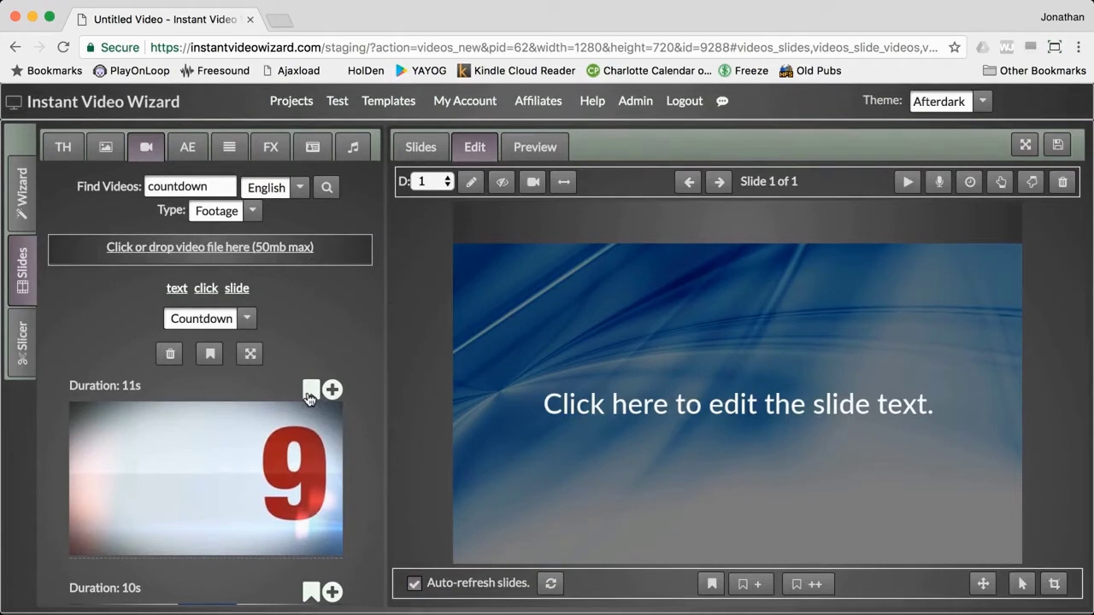
{"action": "left_click", "coordinate": [210, 356]}
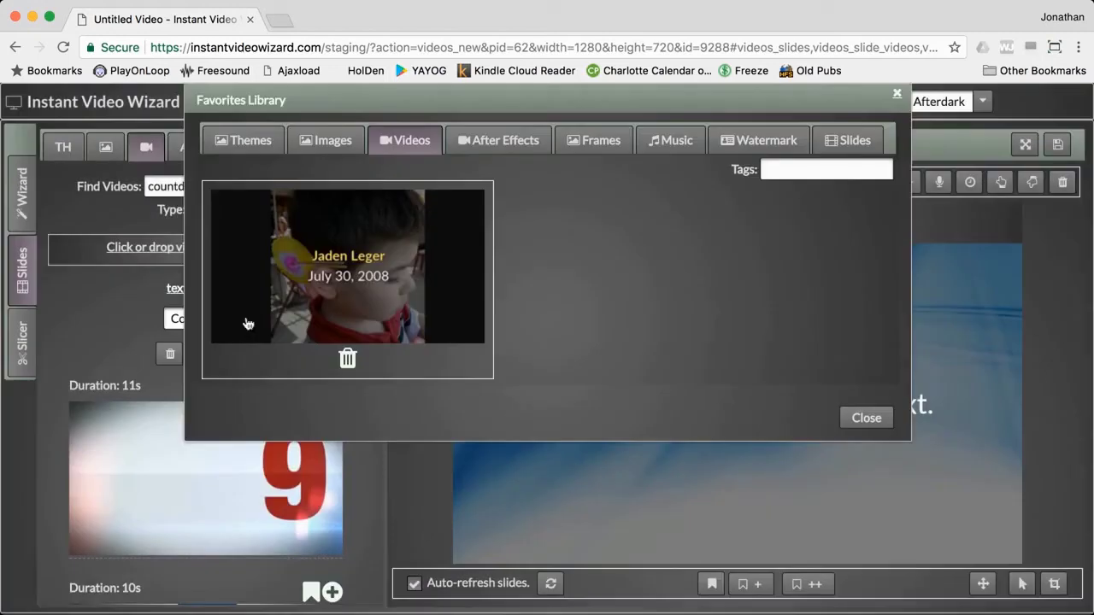
{"action": "key", "text": "Escape"}
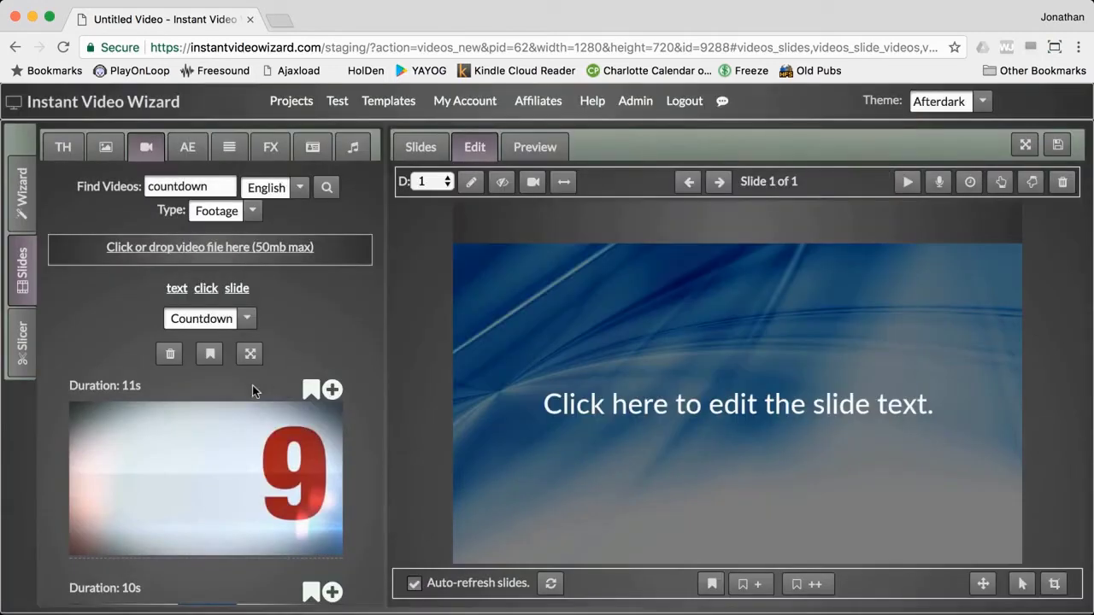
{"action": "scroll", "coordinate": [252, 385], "scroll_direction": "down", "scroll_amount": 1}
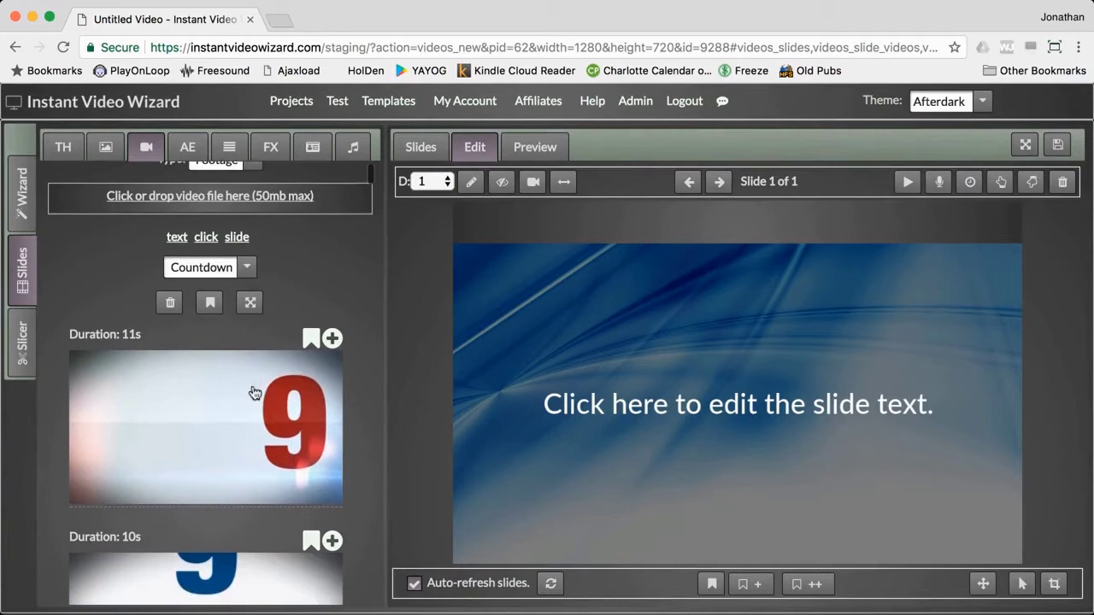
{"action": "left_click", "coordinate": [334, 339]}
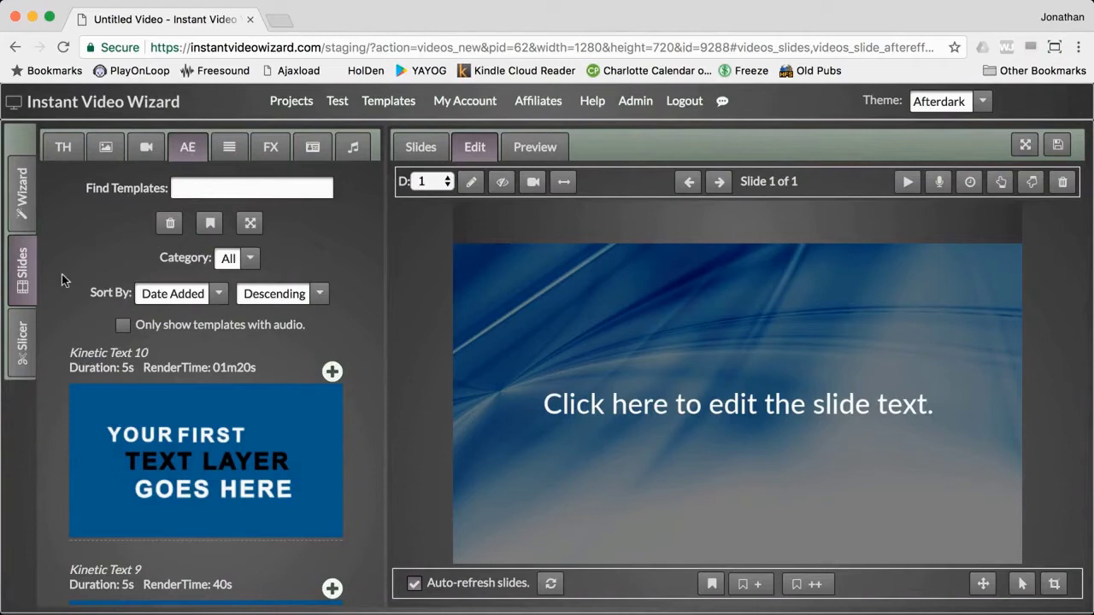
Preview the After Effects template Kinetic Text 8 and choose it as the slide's media
{"action": "scroll", "coordinate": [66, 274], "scroll_direction": "down", "scroll_amount": 2}
{"action": "scroll", "coordinate": [66, 274], "scroll_direction": "down", "scroll_amount": 5}
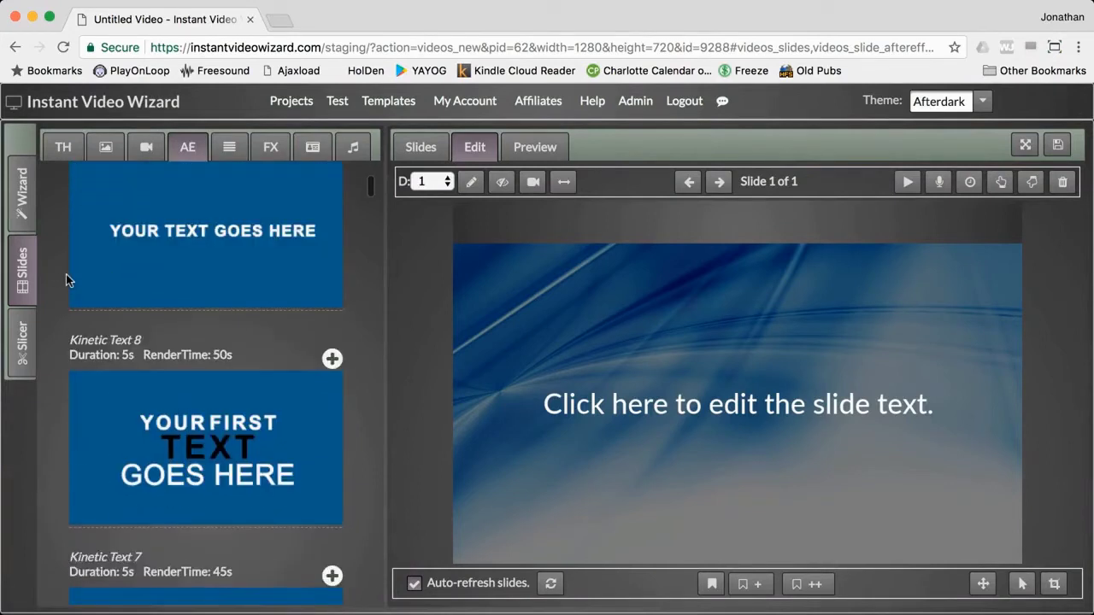
{"action": "scroll", "coordinate": [65, 274], "scroll_direction": "down", "scroll_amount": 1}
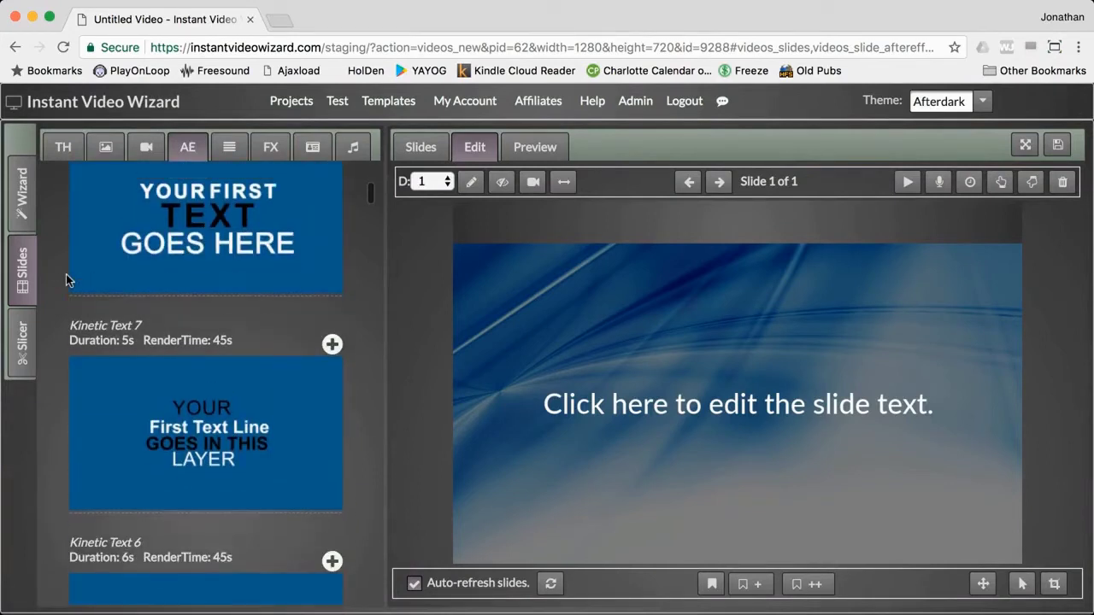
{"action": "scroll", "coordinate": [66, 274], "scroll_direction": "up", "scroll_amount": 2}
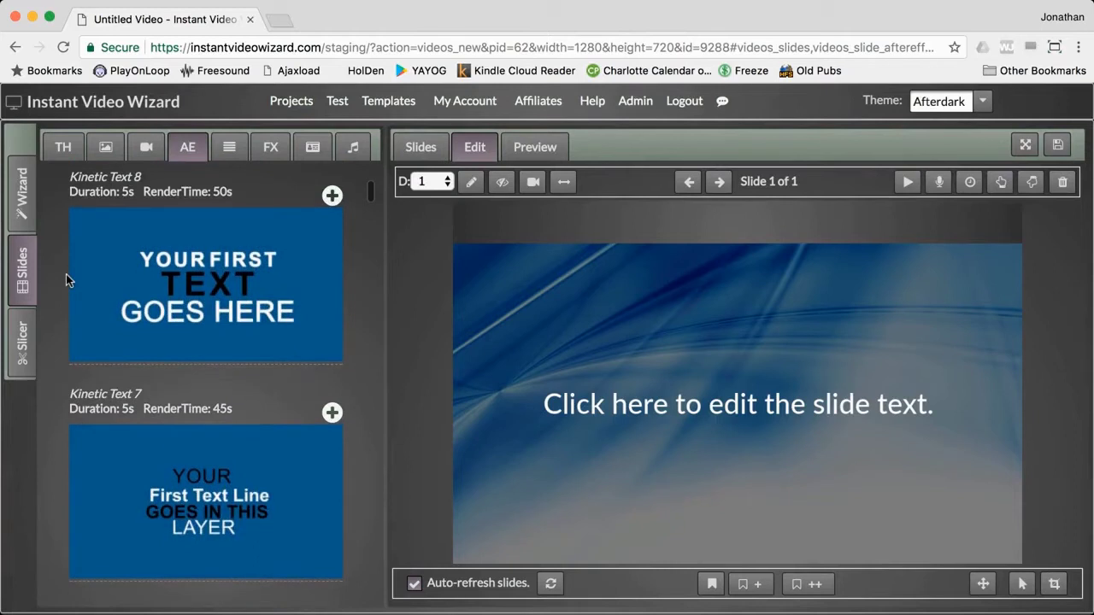
{"action": "left_click", "coordinate": [224, 294]}
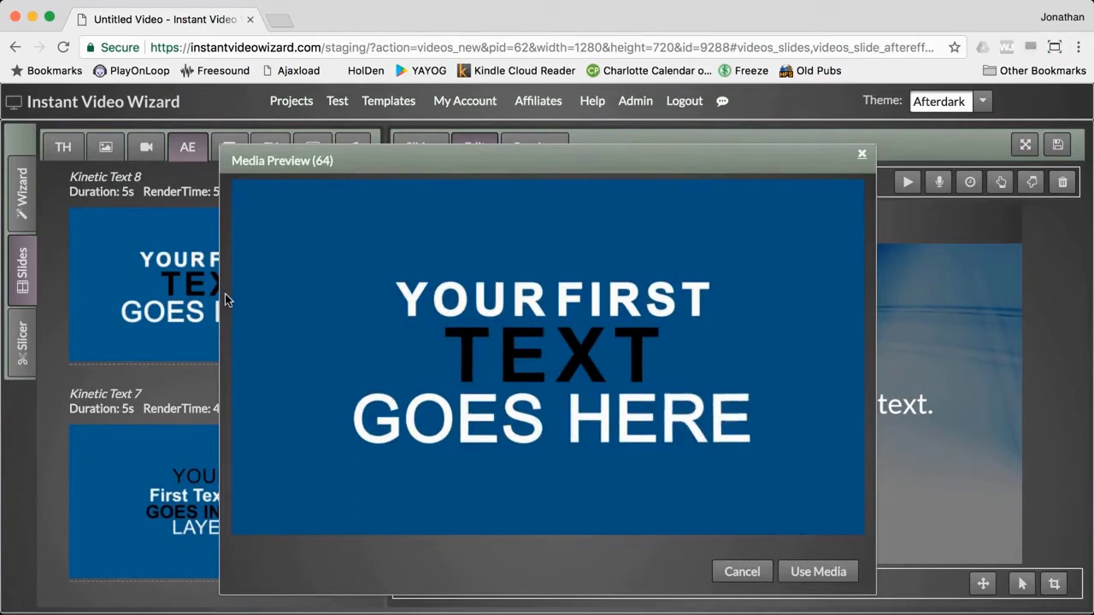
{"action": "mouse_move", "coordinate": [380, 340]}
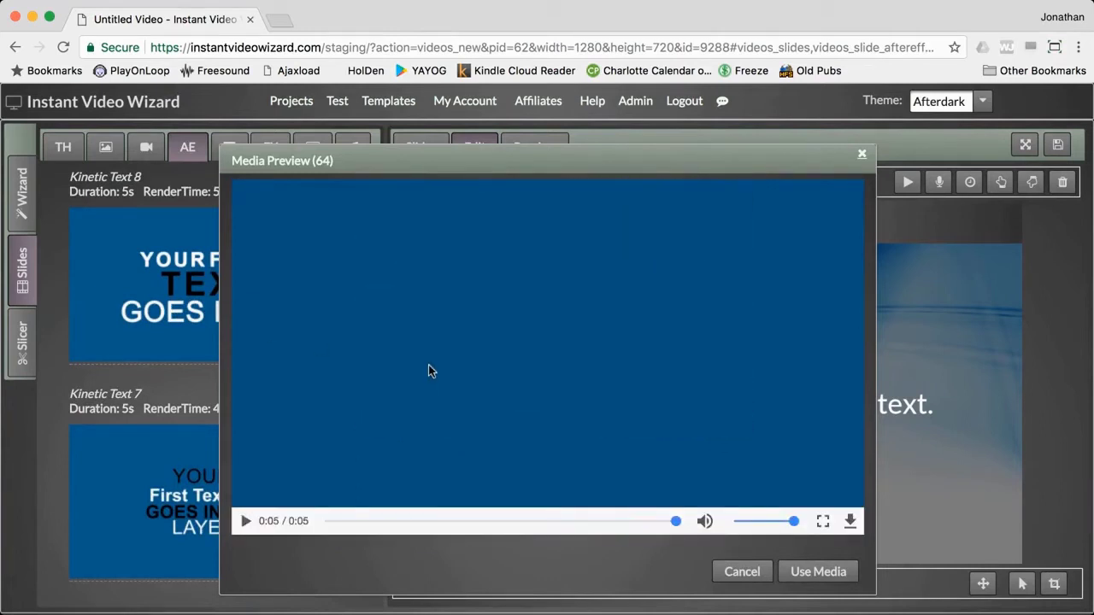
{"action": "left_click", "coordinate": [834, 569]}
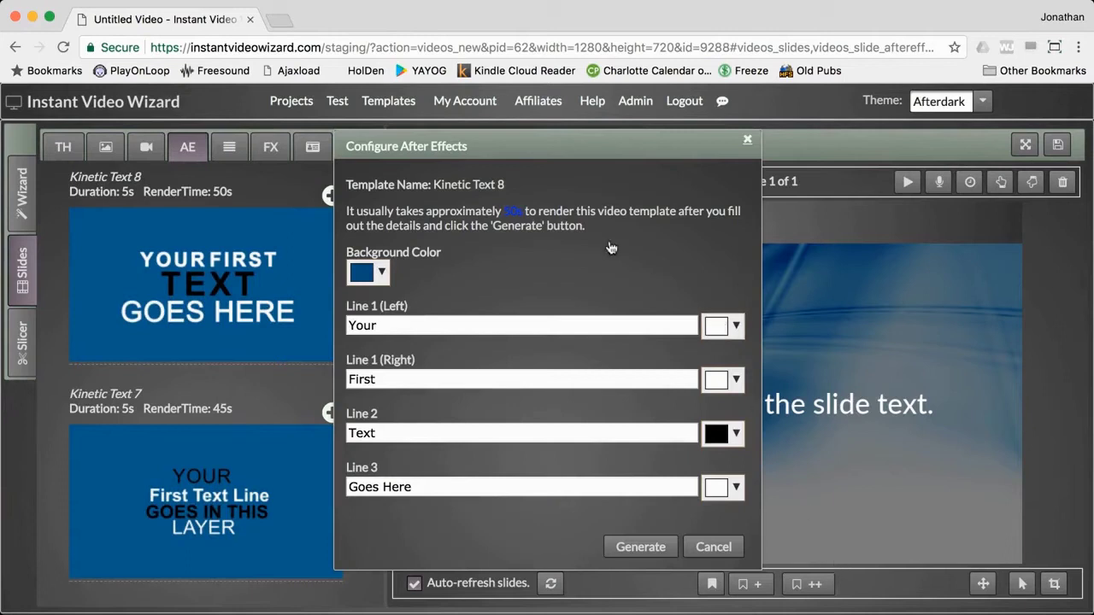
Generate the Kinetic Text 8 video with its default text lines and colors, and play it on the slide
{"action": "left_click", "coordinate": [385, 273]}
{"action": "left_click", "coordinate": [455, 271]}
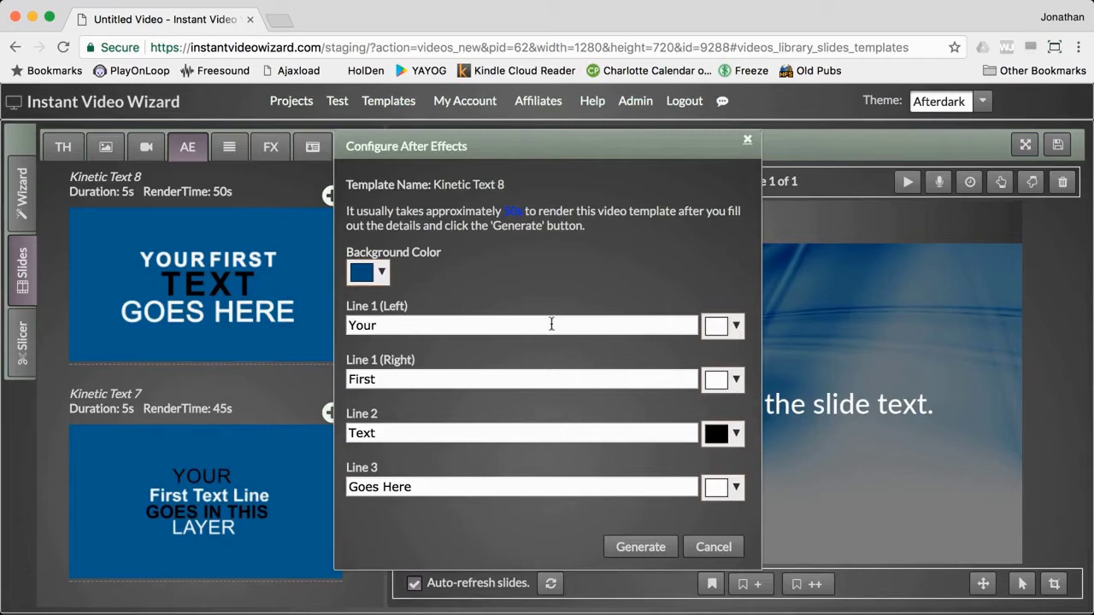
{"action": "left_click", "coordinate": [377, 326]}
{"action": "left_click", "coordinate": [630, 548]}
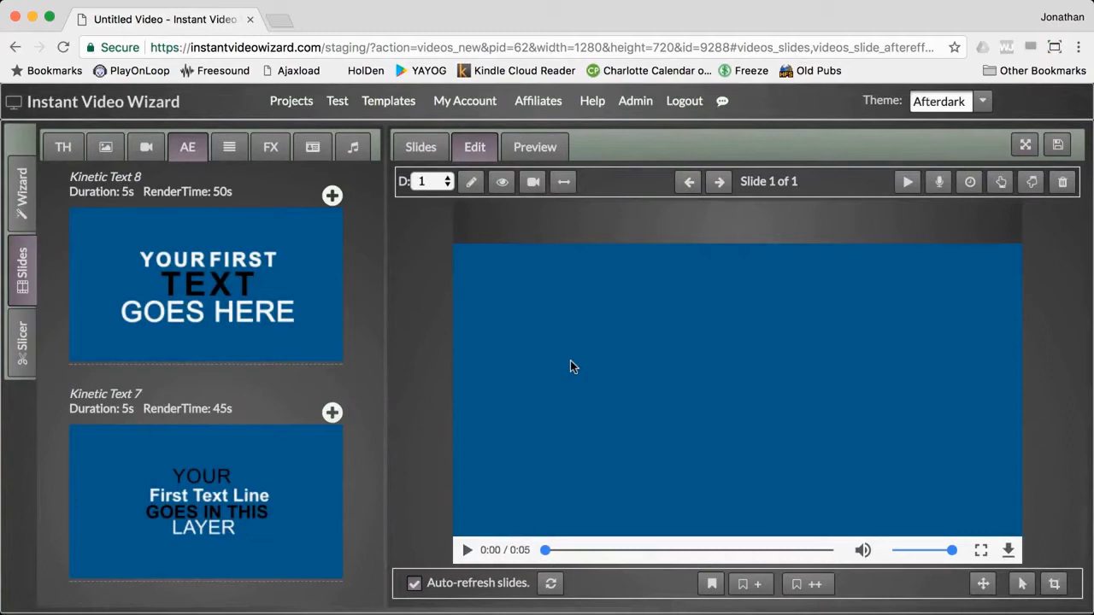
{"action": "left_click", "coordinate": [467, 551]}
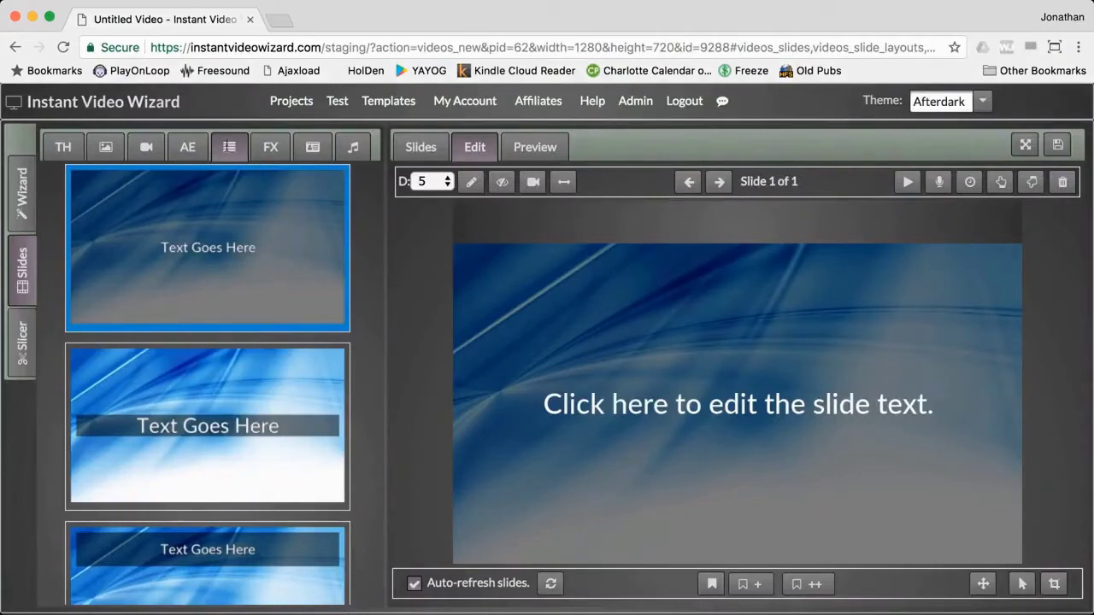
Try the slide layouts with the text in a band across the middle, along the upper edge and along the lower edge
{"action": "scroll", "coordinate": [228, 349], "scroll_direction": "down", "scroll_amount": 1}
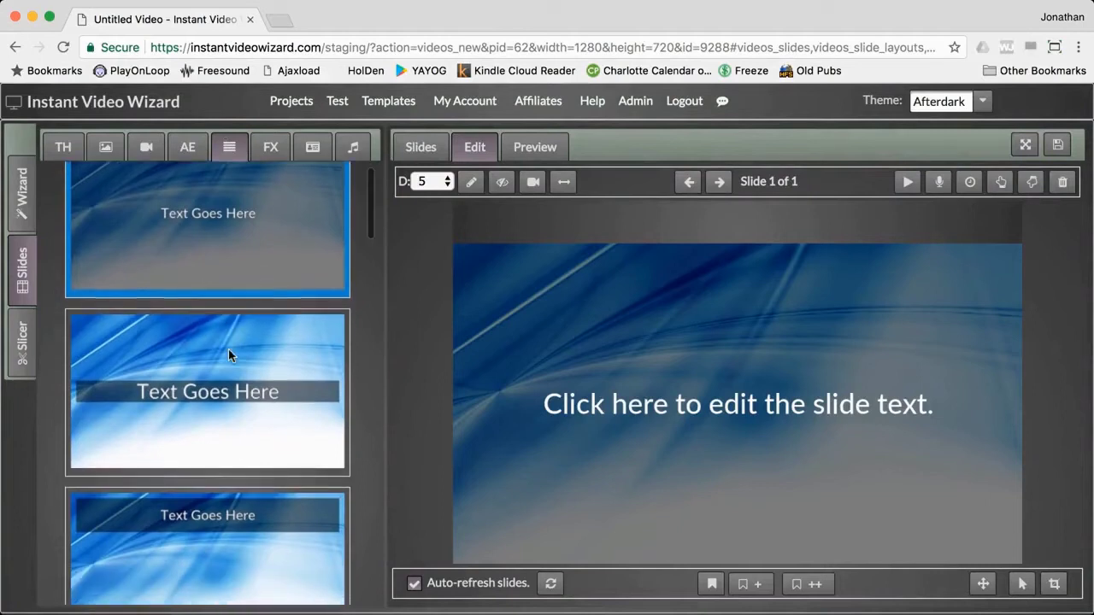
{"action": "left_click", "coordinate": [224, 395]}
{"action": "scroll", "coordinate": [223, 392], "scroll_direction": "down", "scroll_amount": 5}
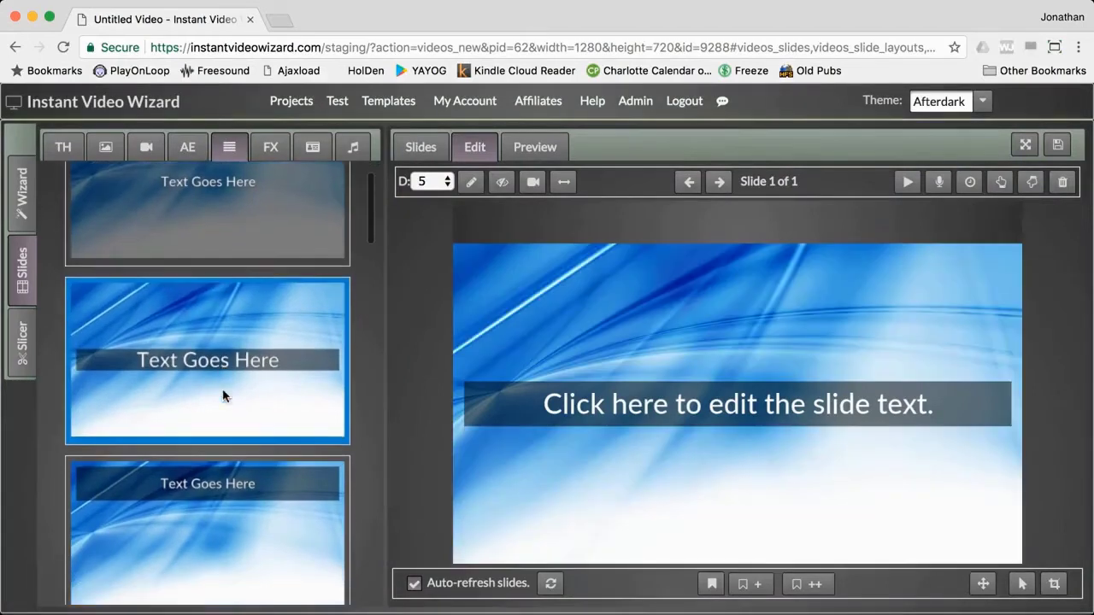
{"action": "left_click", "coordinate": [225, 396]}
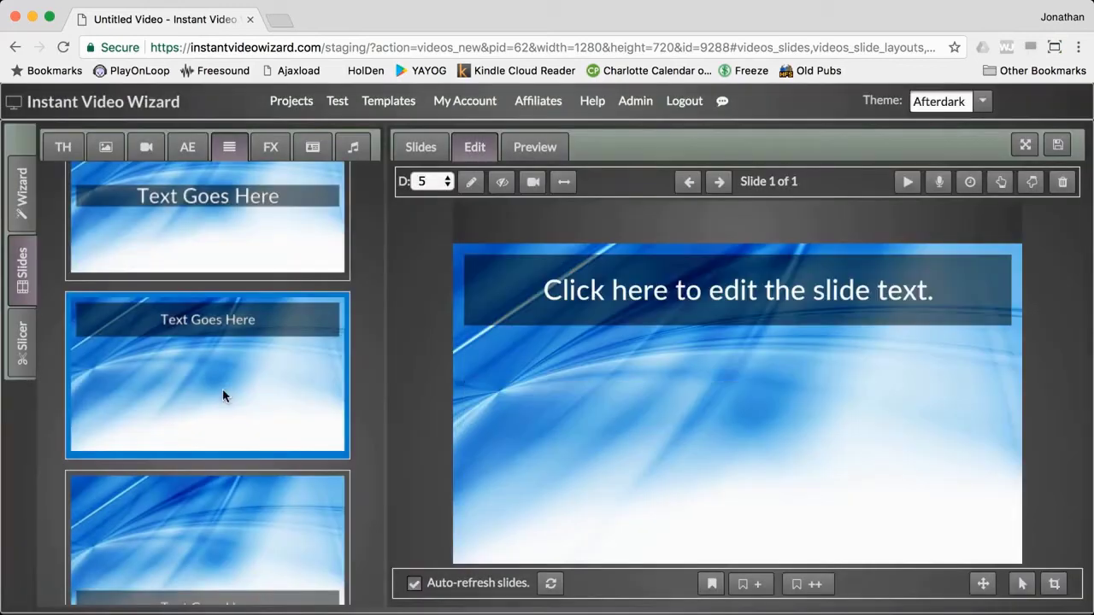
{"action": "scroll", "coordinate": [222, 389], "scroll_direction": "down", "scroll_amount": 5}
{"action": "left_click", "coordinate": [225, 393]}
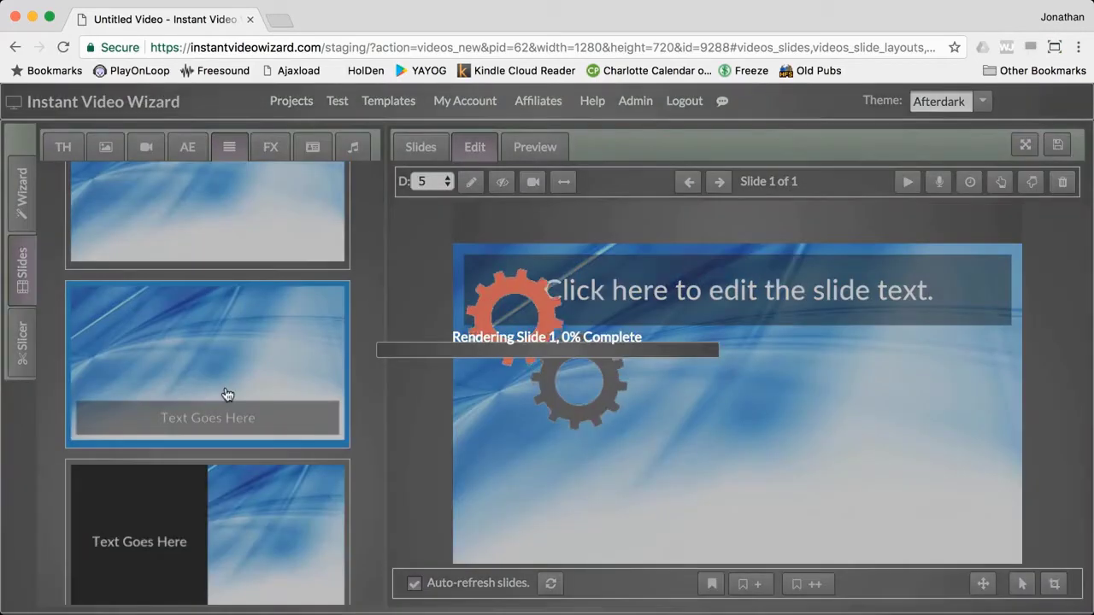
Try the split layouts with the text on a black left half and then on a black right half
{"action": "scroll", "coordinate": [225, 391], "scroll_direction": "down", "scroll_amount": 5}
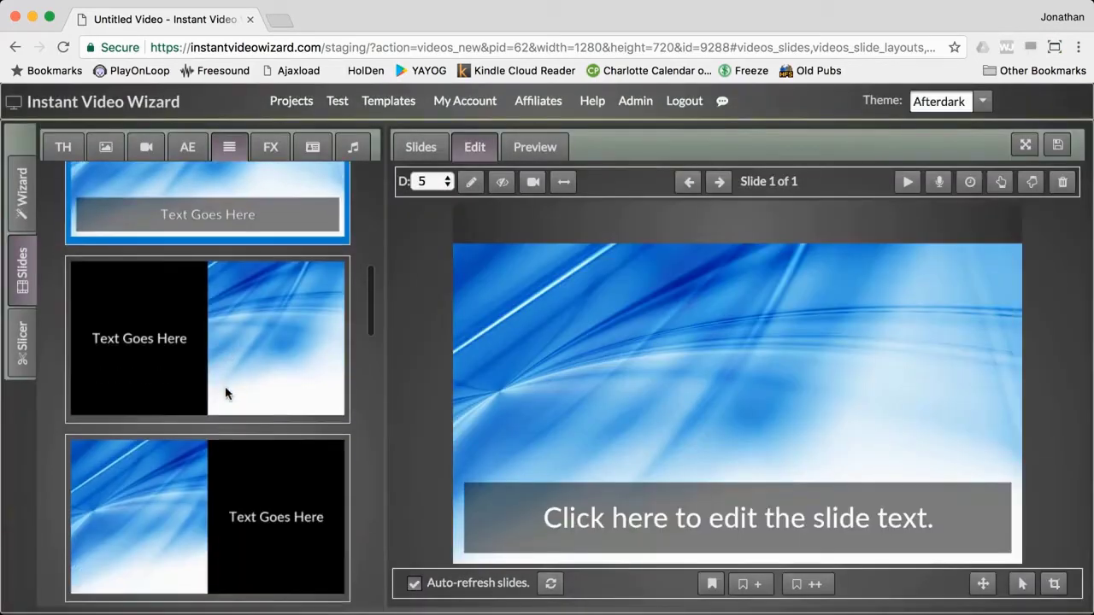
{"action": "left_click", "coordinate": [225, 389]}
{"action": "scroll", "coordinate": [225, 387], "scroll_direction": "down", "scroll_amount": 2}
{"action": "scroll", "coordinate": [225, 387], "scroll_direction": "down", "scroll_amount": 3}
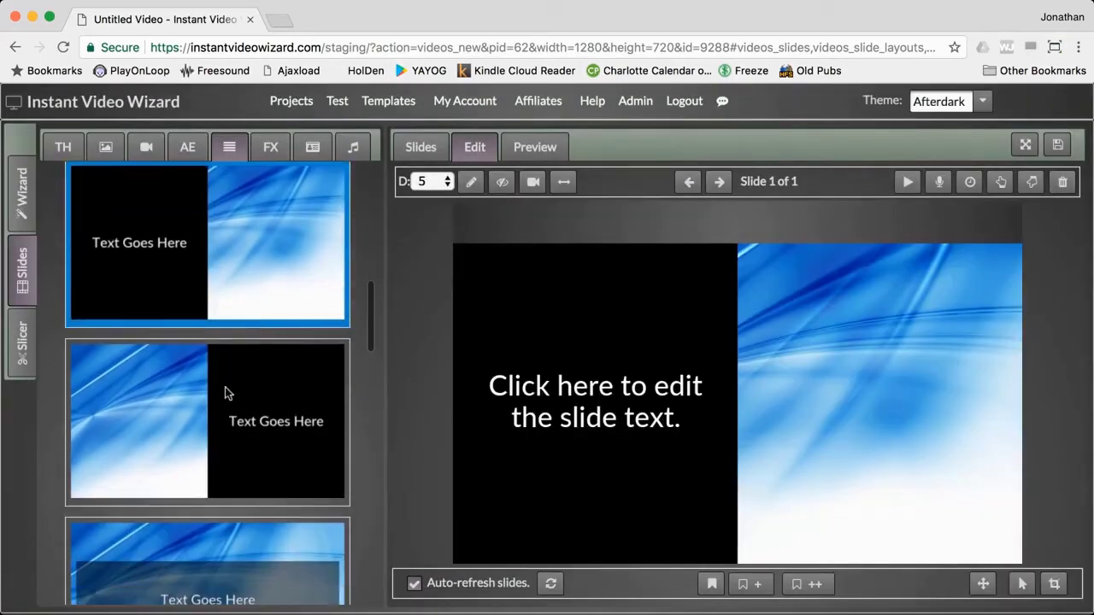
{"action": "left_click", "coordinate": [225, 391]}
{"action": "scroll", "coordinate": [225, 389], "scroll_direction": "down", "scroll_amount": 4}
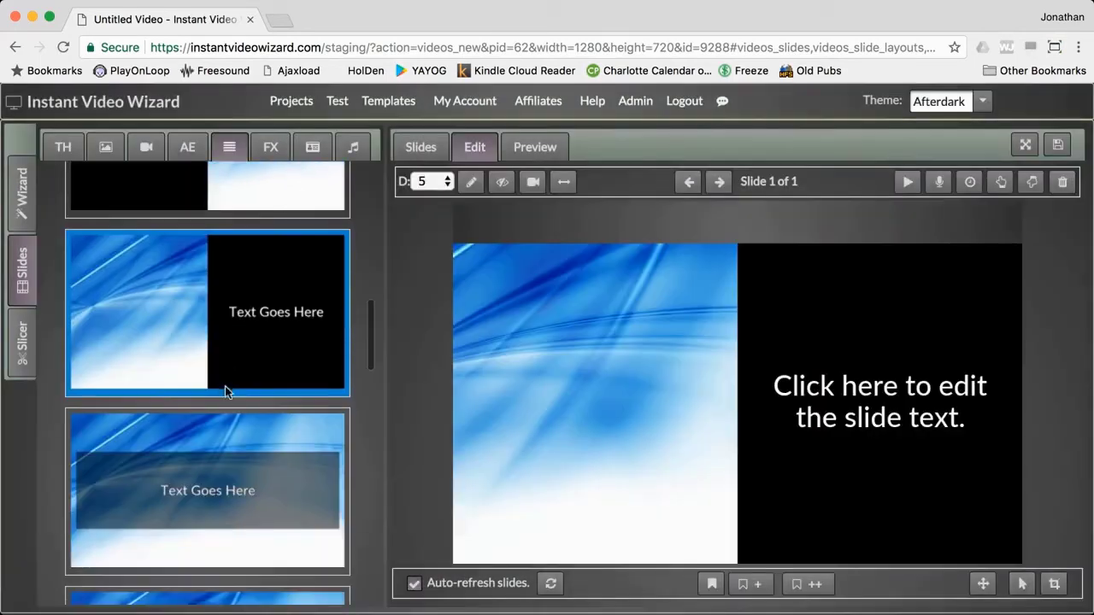
{"action": "left_click", "coordinate": [227, 408]}
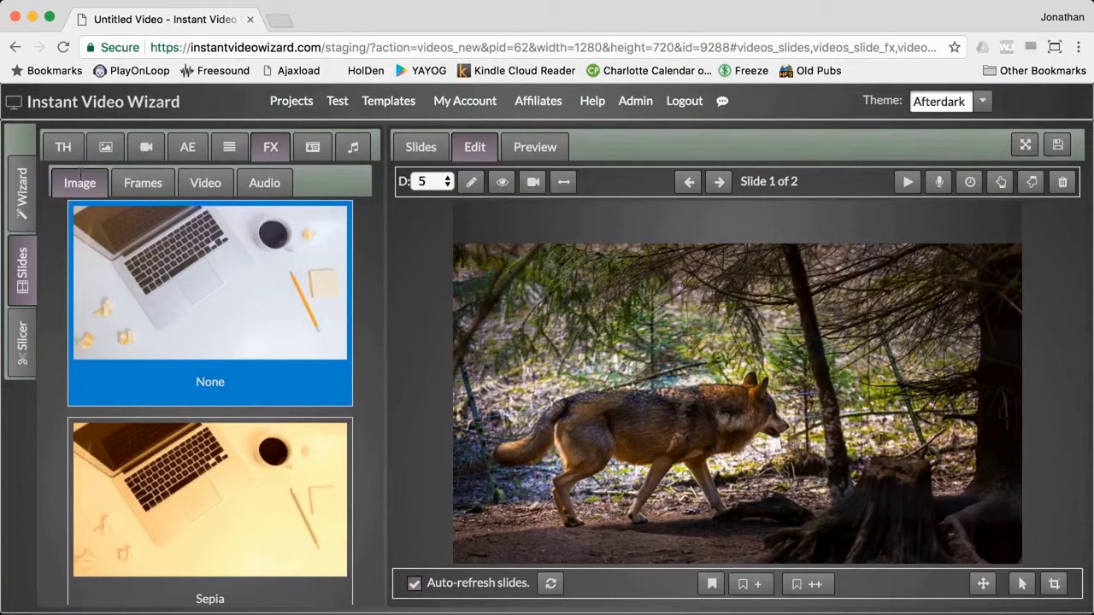
Apply the Sepia image effect to the walking wolf picture on slide 1
{"action": "scroll", "coordinate": [181, 306], "scroll_direction": "down", "scroll_amount": 2}
{"action": "scroll", "coordinate": [182, 306], "scroll_direction": "down", "scroll_amount": 2}
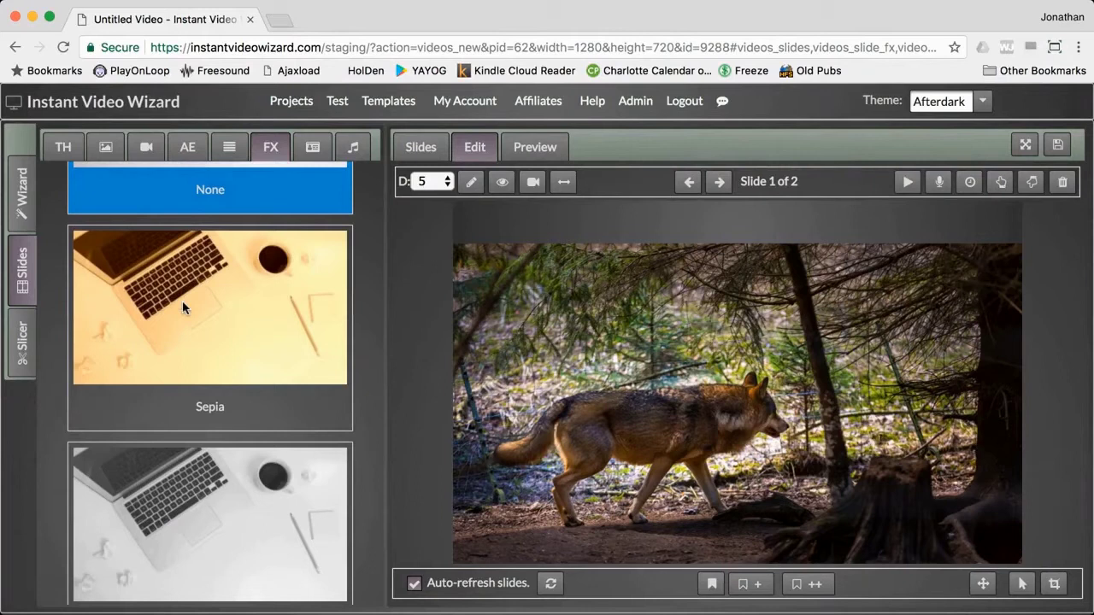
{"action": "left_click", "coordinate": [182, 300]}
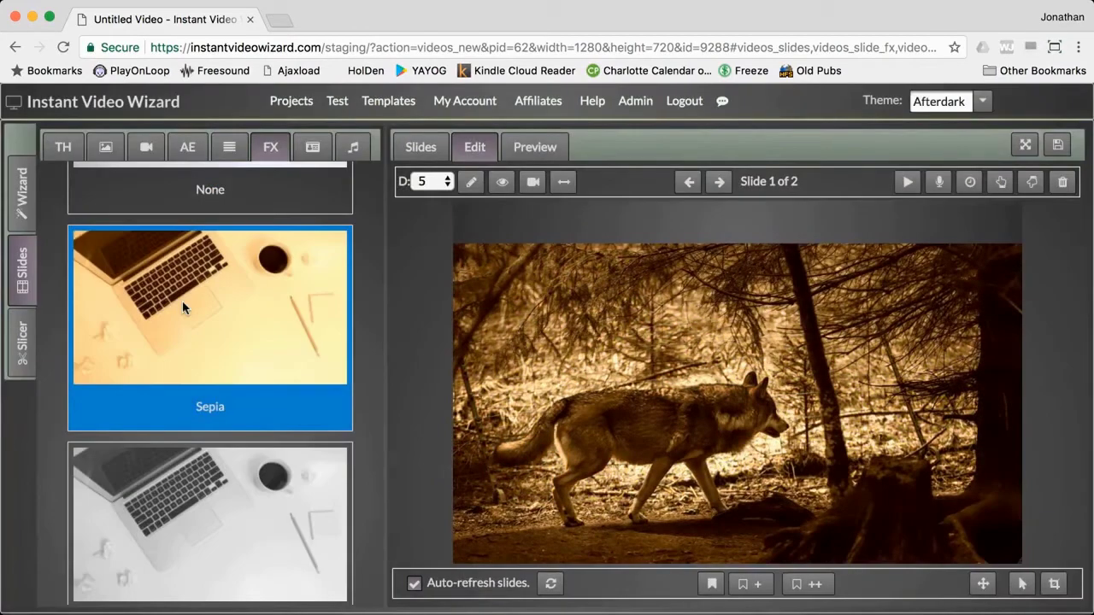
Select the Old Film video effect for slide 2 and play its sample clip
{"action": "scroll", "coordinate": [182, 301], "scroll_direction": "up", "scroll_amount": 3}
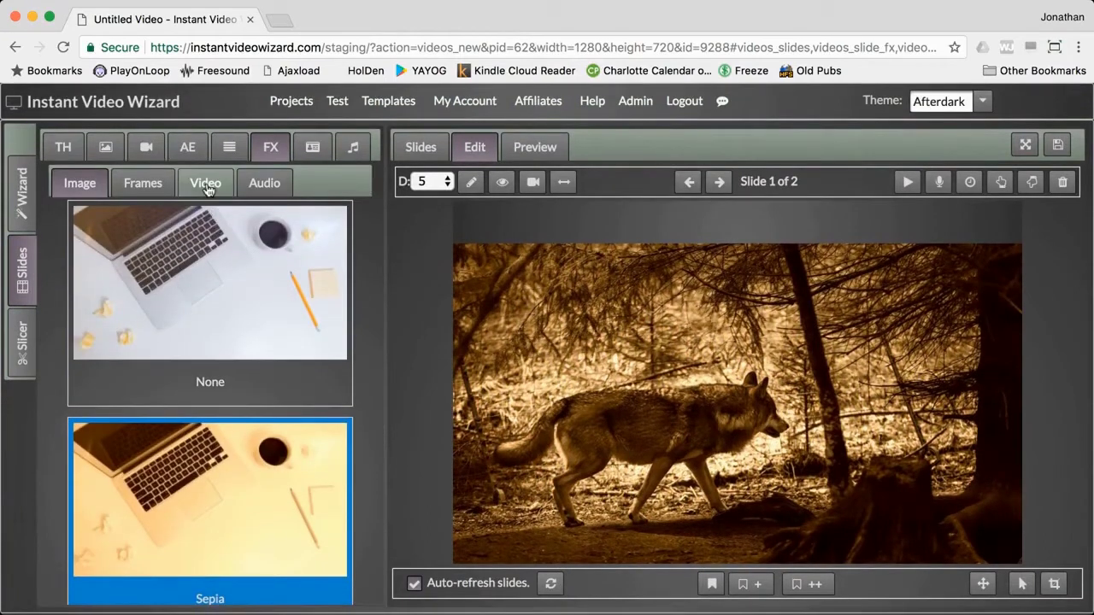
{"action": "left_click", "coordinate": [206, 185]}
{"action": "left_click", "coordinate": [719, 181]}
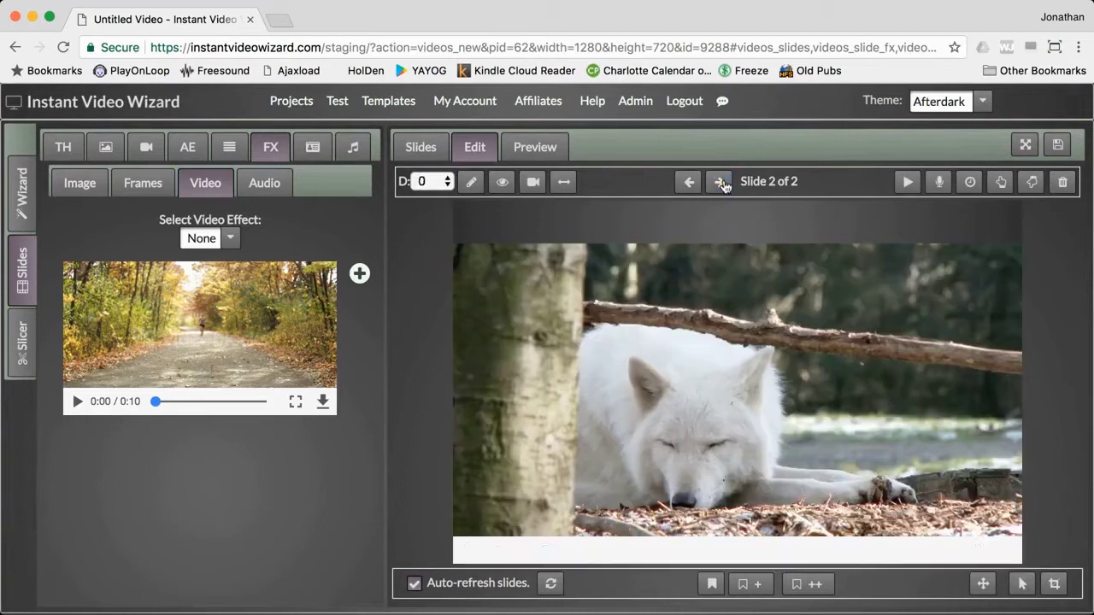
{"action": "left_click", "coordinate": [231, 240]}
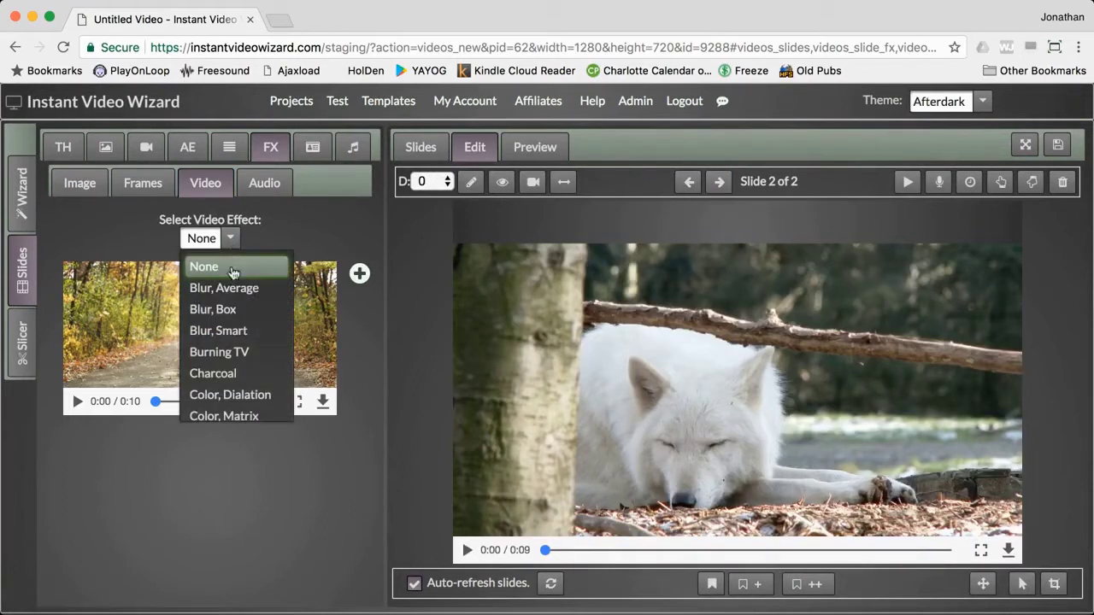
{"action": "scroll", "coordinate": [233, 316], "scroll_direction": "down", "scroll_amount": 6}
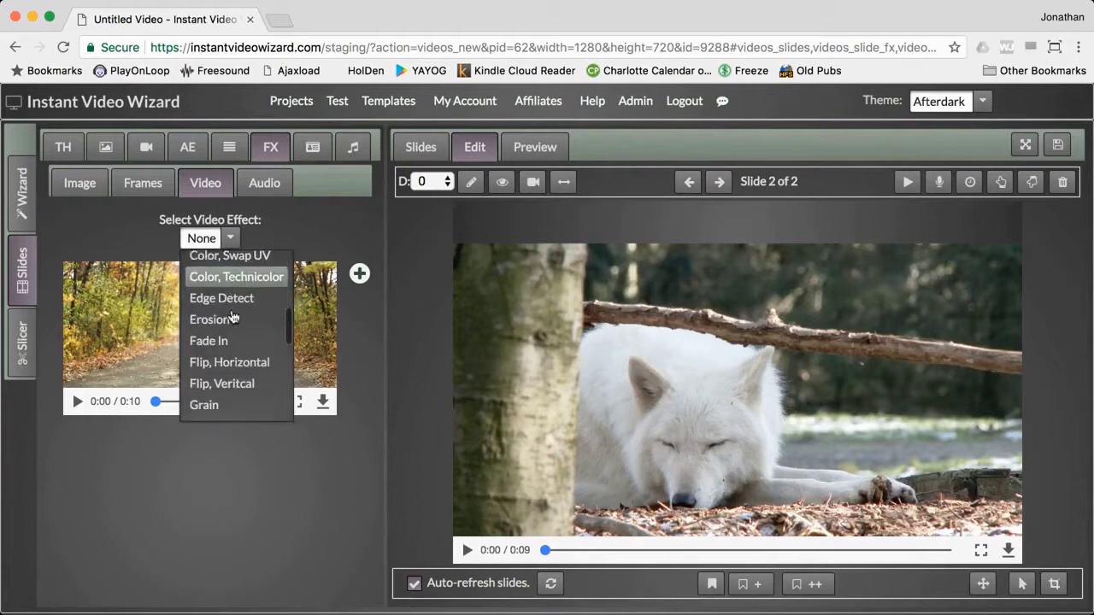
{"action": "scroll", "coordinate": [232, 316], "scroll_direction": "down", "scroll_amount": 5}
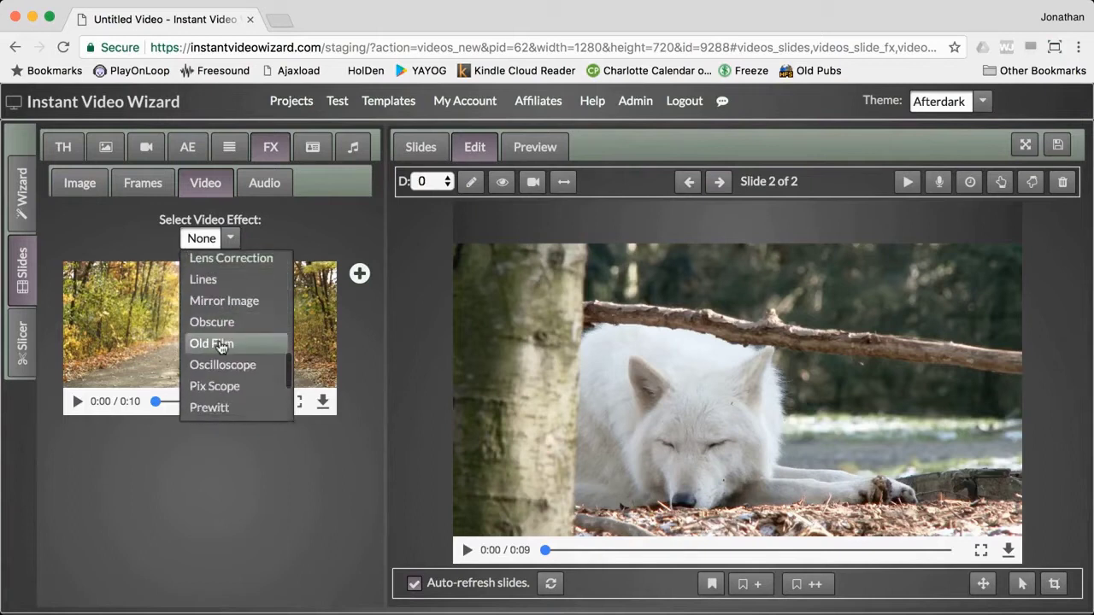
{"action": "left_click", "coordinate": [219, 343]}
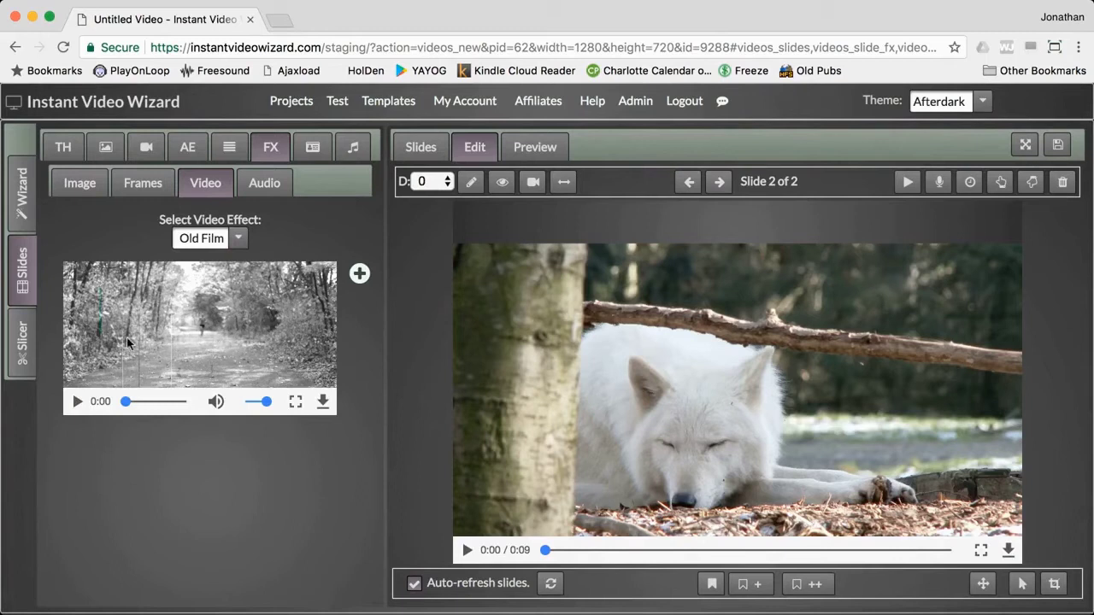
{"action": "left_click", "coordinate": [79, 401]}
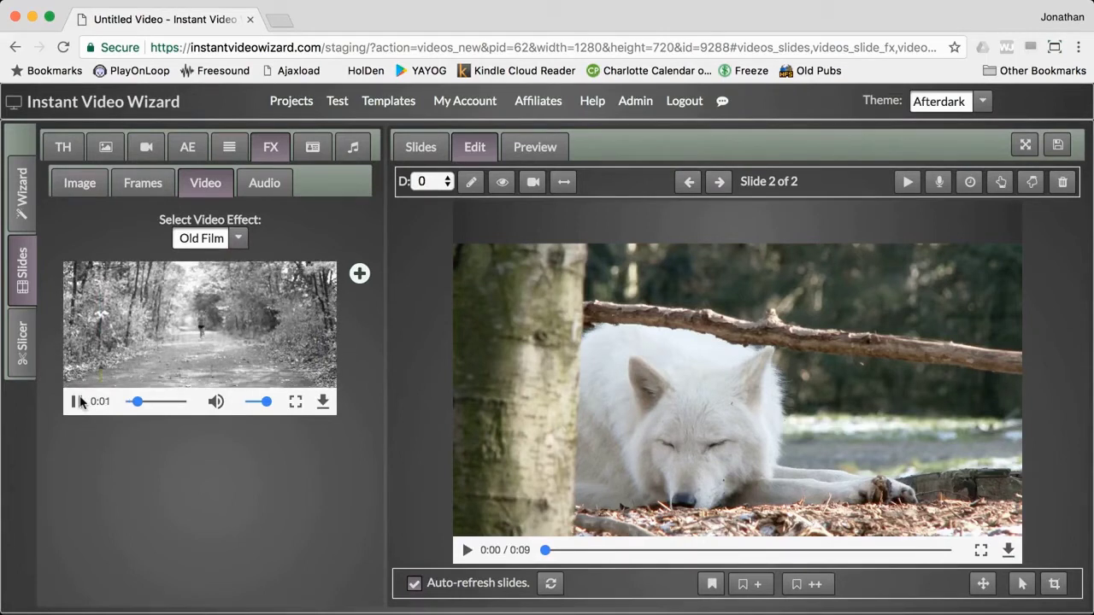
{"action": "left_click", "coordinate": [79, 401]}
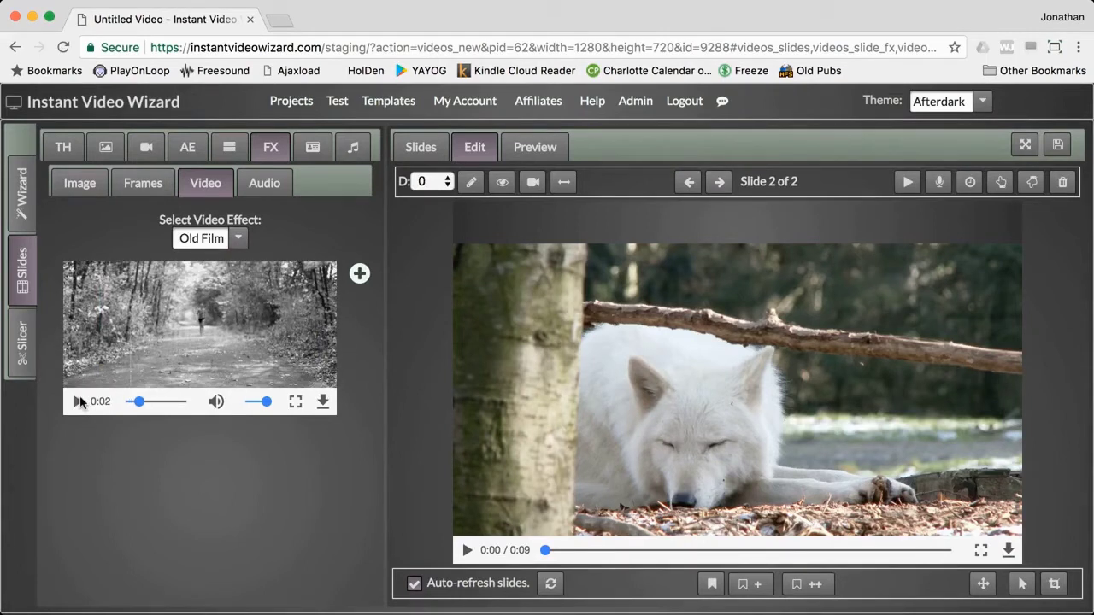
Apply the Old Film effect to the white wolf video on slide 2 and play part of the result
{"action": "left_click", "coordinate": [359, 274]}
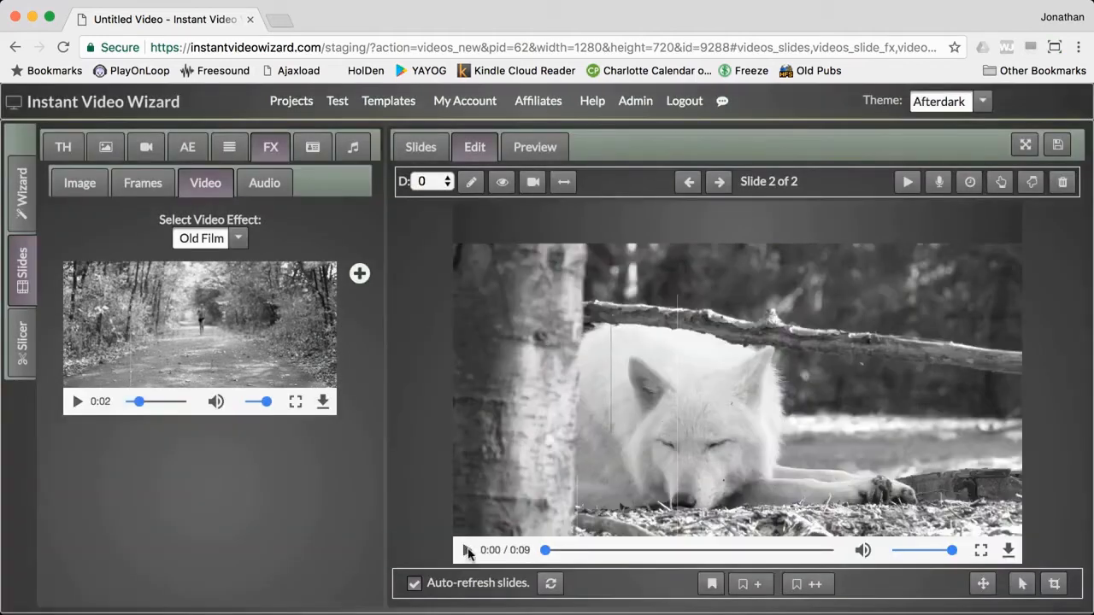
{"action": "left_click", "coordinate": [466, 550]}
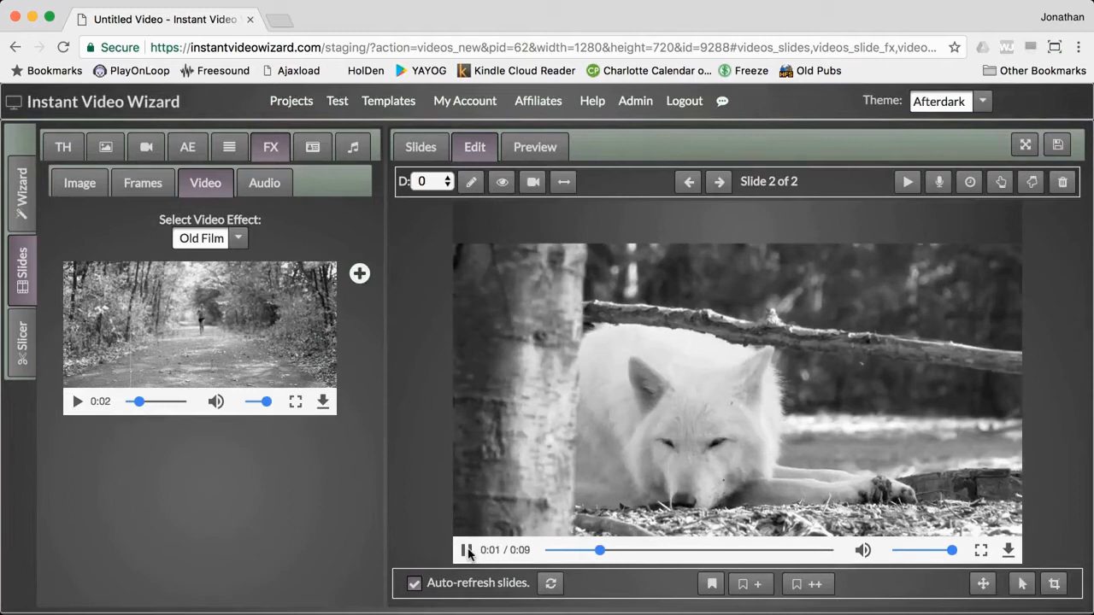
{"action": "left_click", "coordinate": [466, 551]}
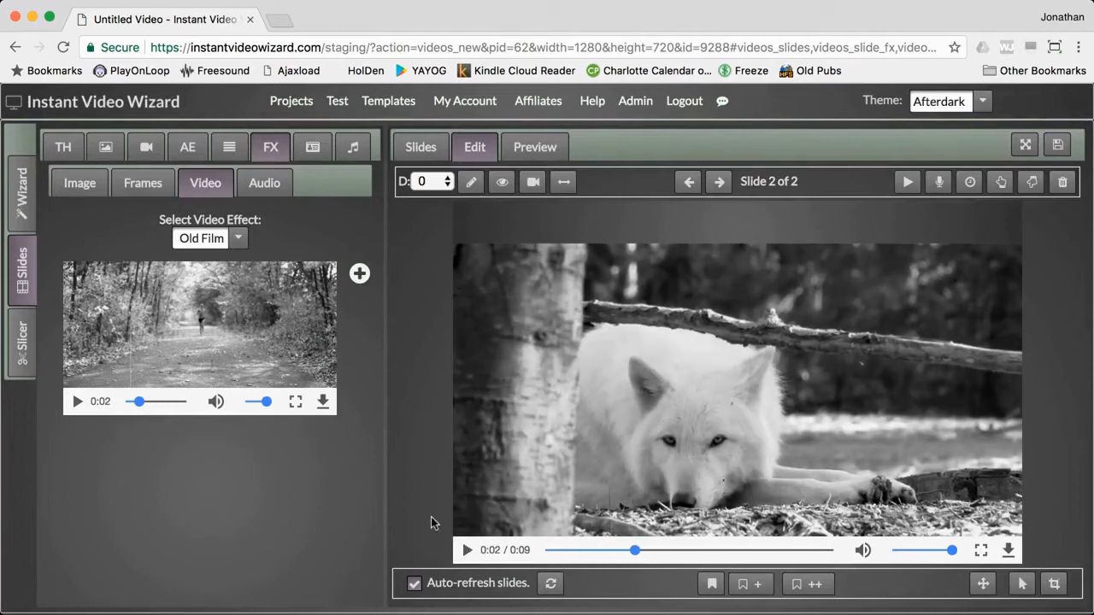
Choose Speed, Very Fast as the audio effect for slide 2
{"action": "left_click", "coordinate": [270, 186]}
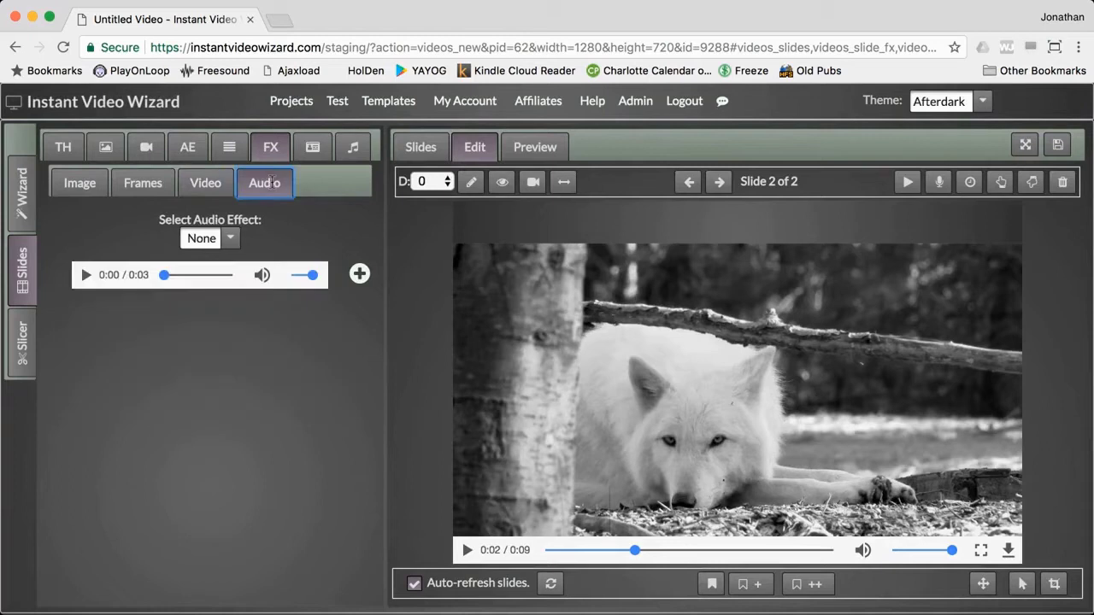
{"action": "left_click", "coordinate": [229, 242]}
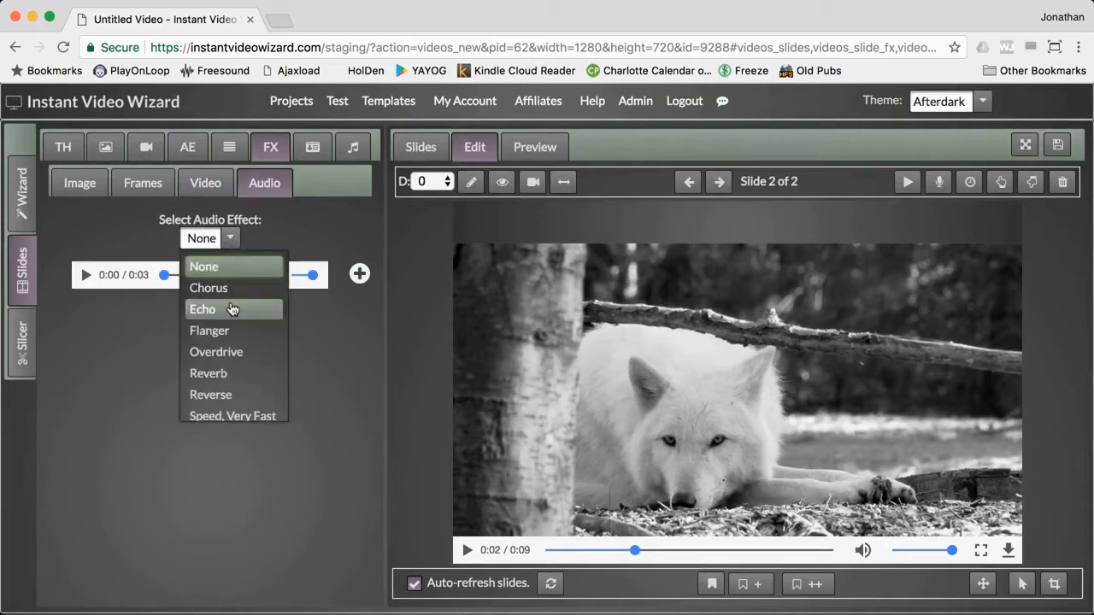
{"action": "scroll", "coordinate": [229, 307], "scroll_direction": "down", "scroll_amount": 2}
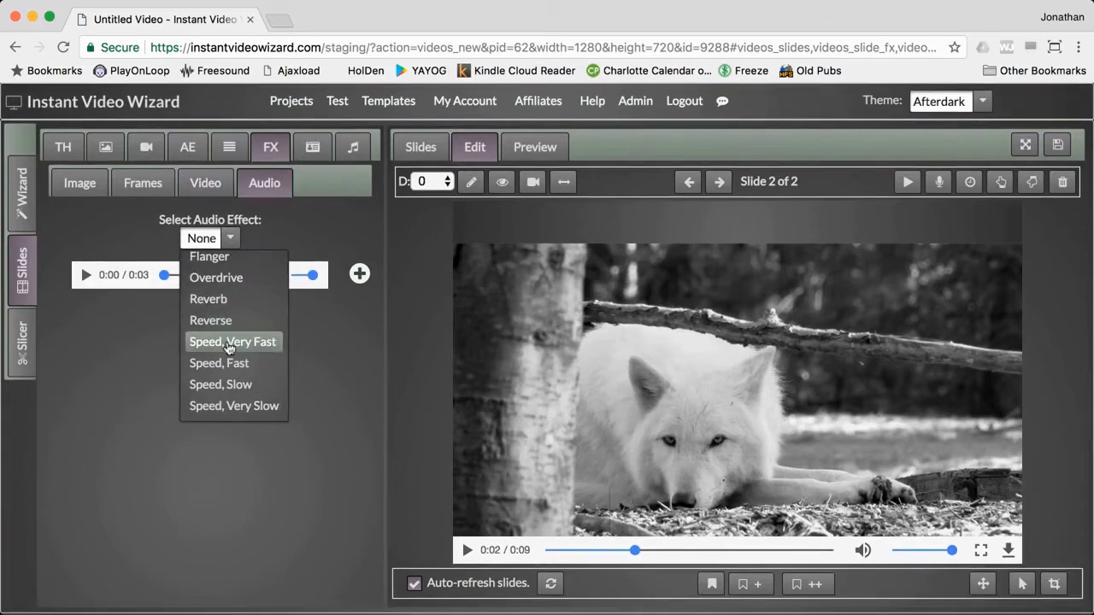
{"action": "left_click", "coordinate": [229, 343]}
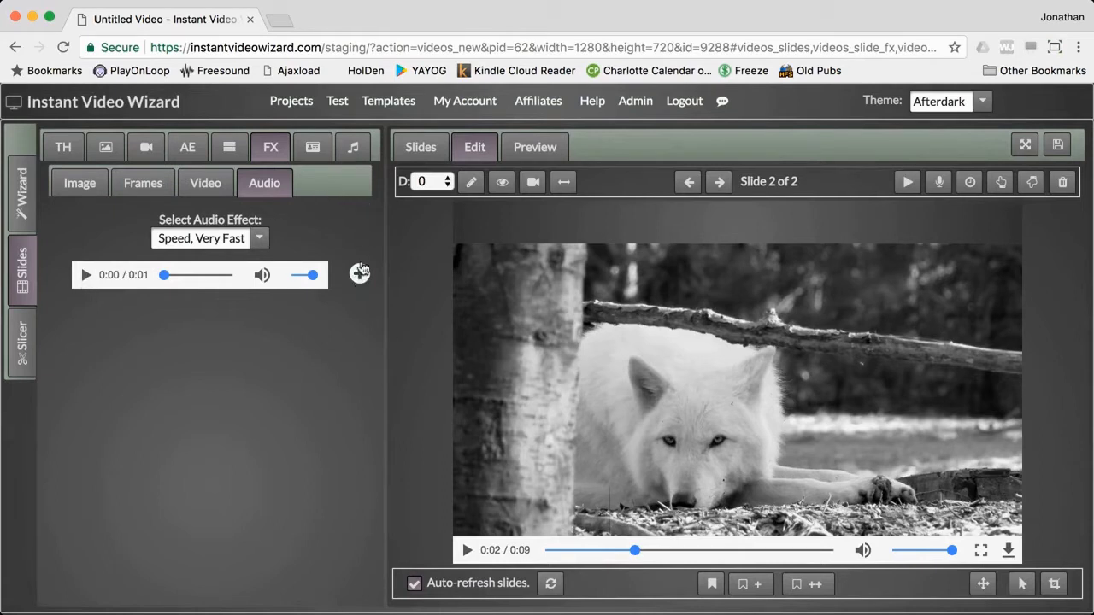
Try the artsy southwest frame in pink, green, blue and tan on the walking wolf picture on slide 1
{"action": "left_click", "coordinate": [687, 185]}
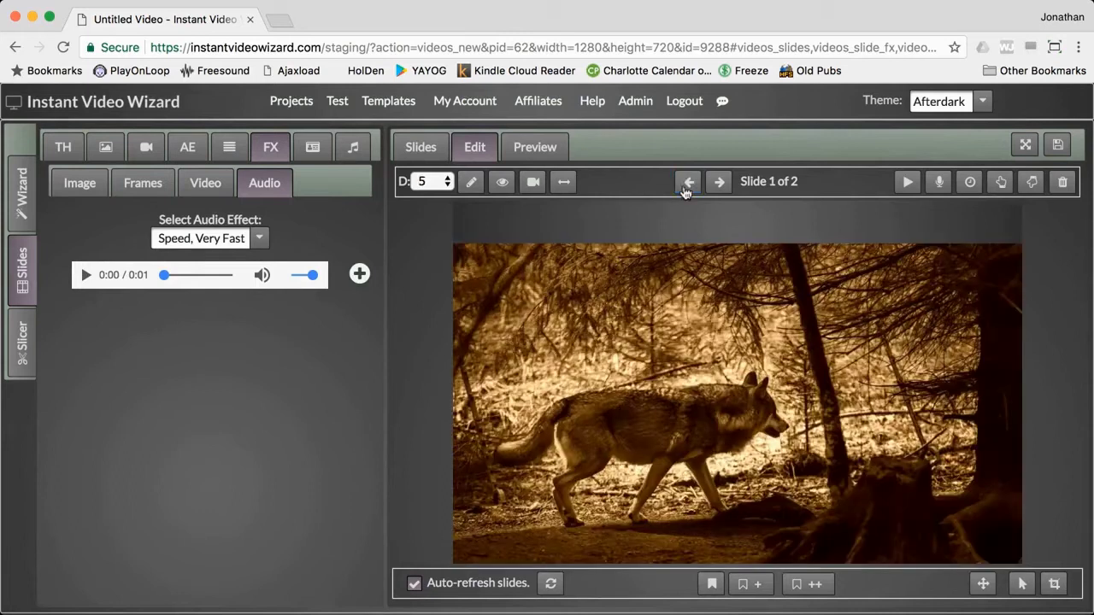
{"action": "left_click", "coordinate": [139, 184]}
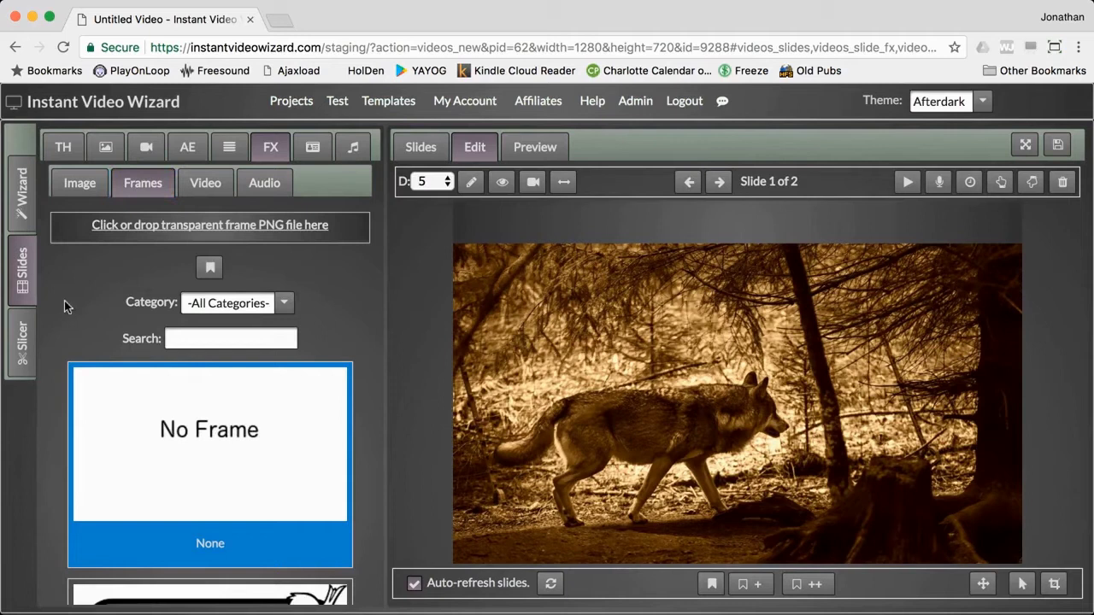
{"action": "scroll", "coordinate": [64, 301], "scroll_direction": "down", "scroll_amount": 5}
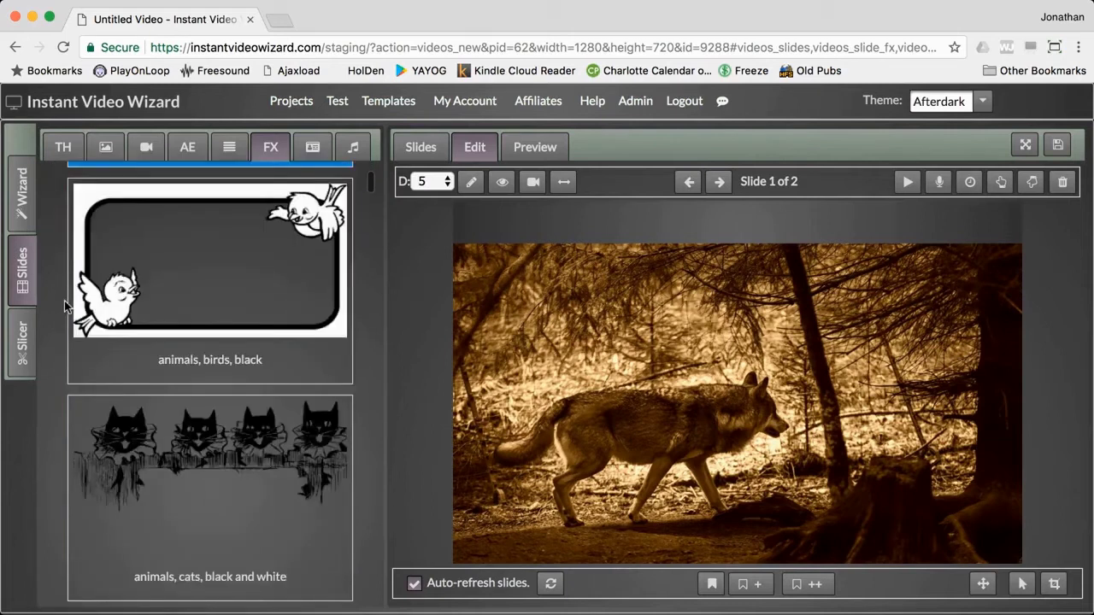
{"action": "scroll", "coordinate": [64, 301], "scroll_direction": "down", "scroll_amount": 15}
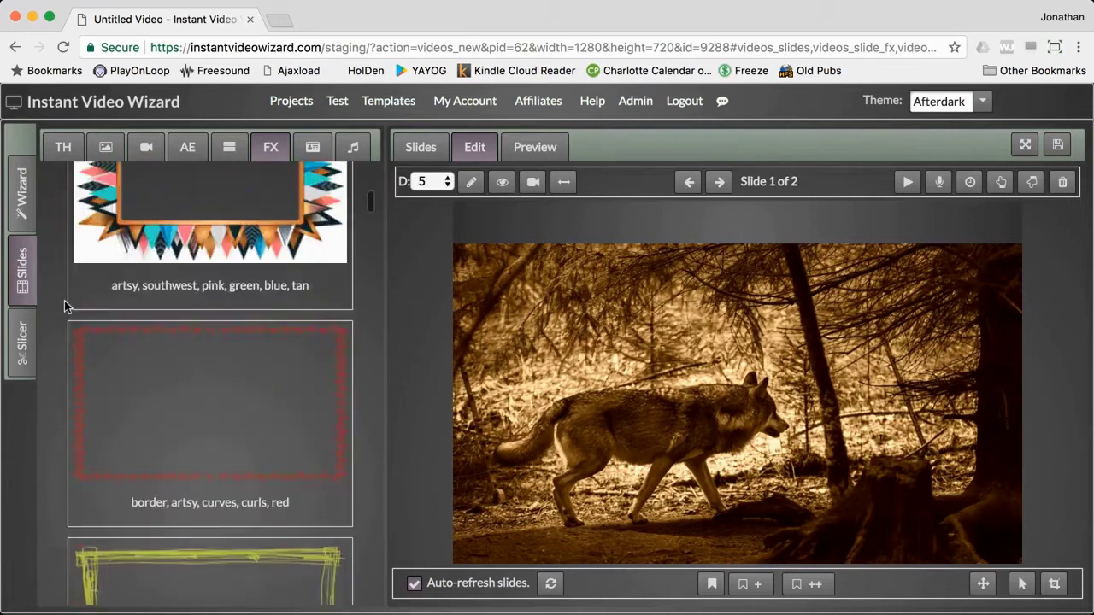
{"action": "scroll", "coordinate": [66, 256], "scroll_direction": "up", "scroll_amount": 3}
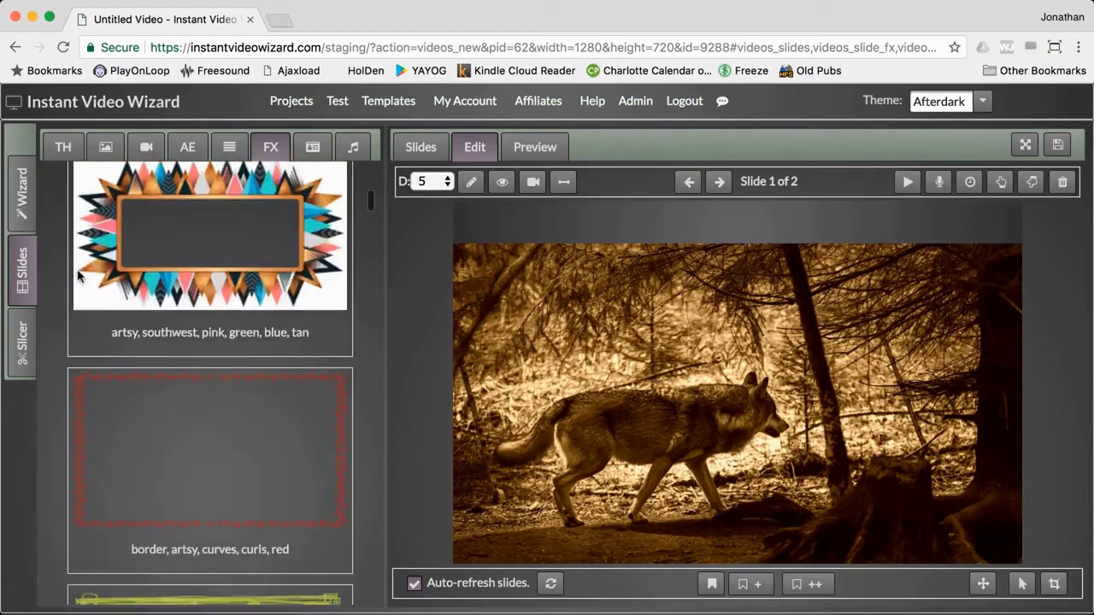
{"action": "left_click", "coordinate": [196, 276]}
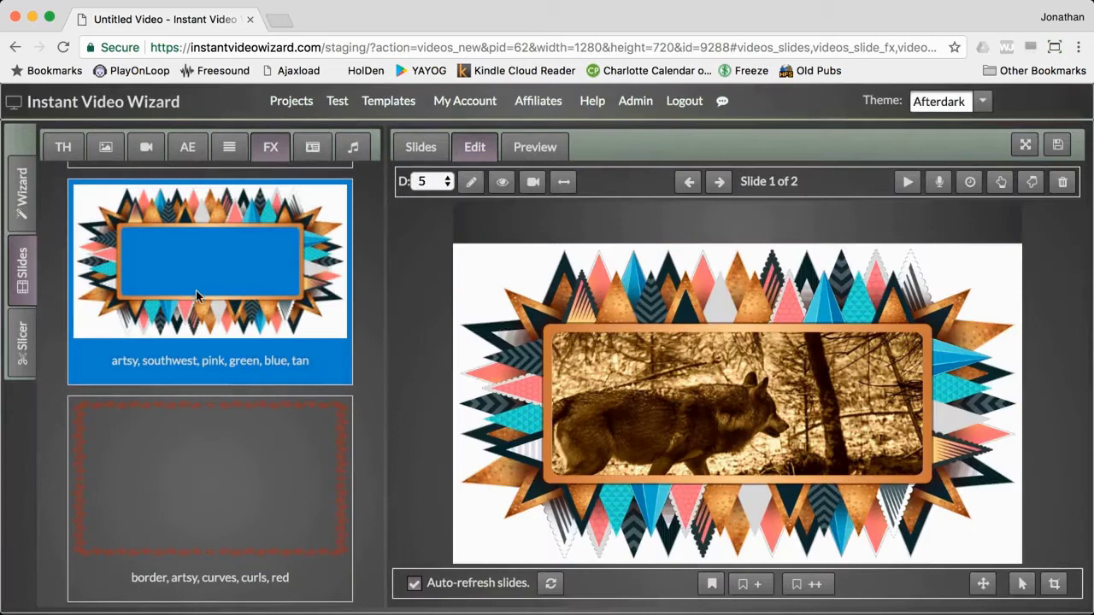
Try the red curls border and the green sketched-lines border on slide 1
{"action": "left_click", "coordinate": [190, 478]}
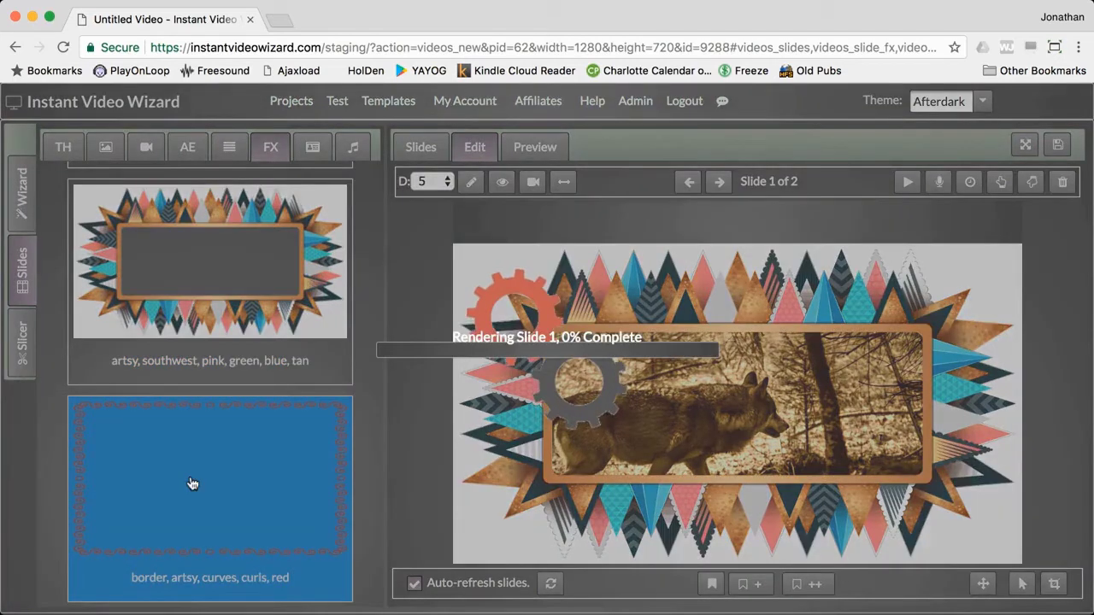
{"action": "scroll", "coordinate": [190, 478], "scroll_direction": "down", "scroll_amount": 3}
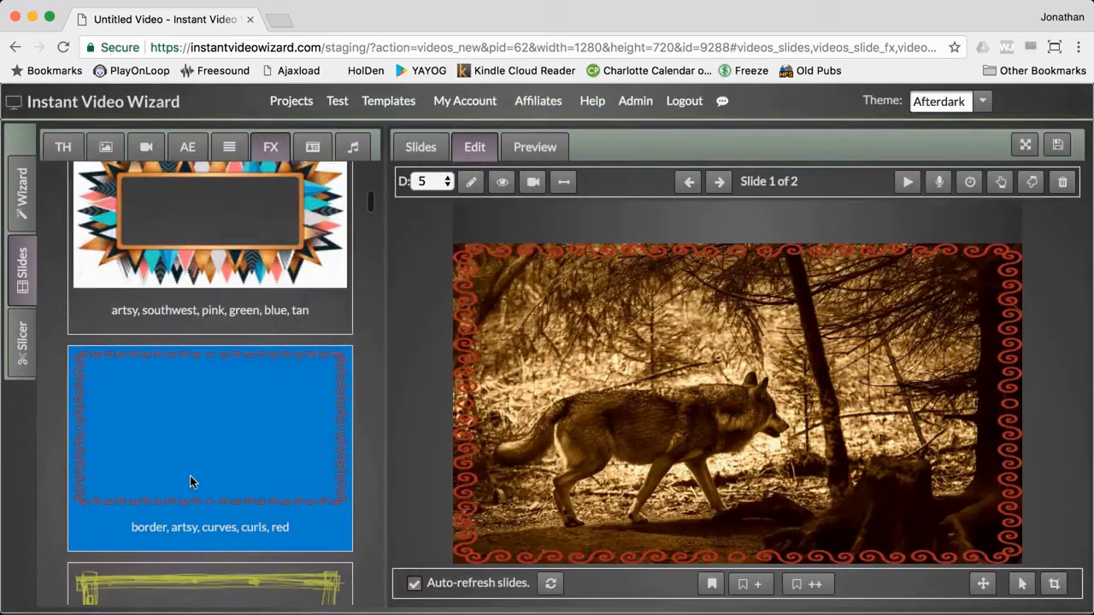
{"action": "left_click", "coordinate": [189, 475]}
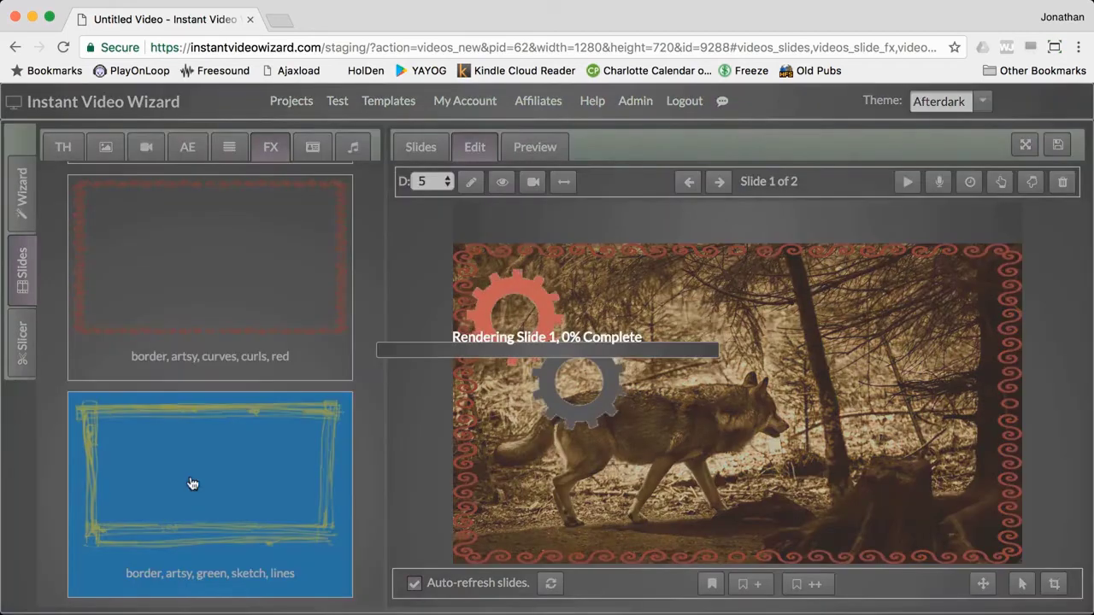
{"action": "scroll", "coordinate": [131, 461], "scroll_direction": "up", "scroll_amount": 15}
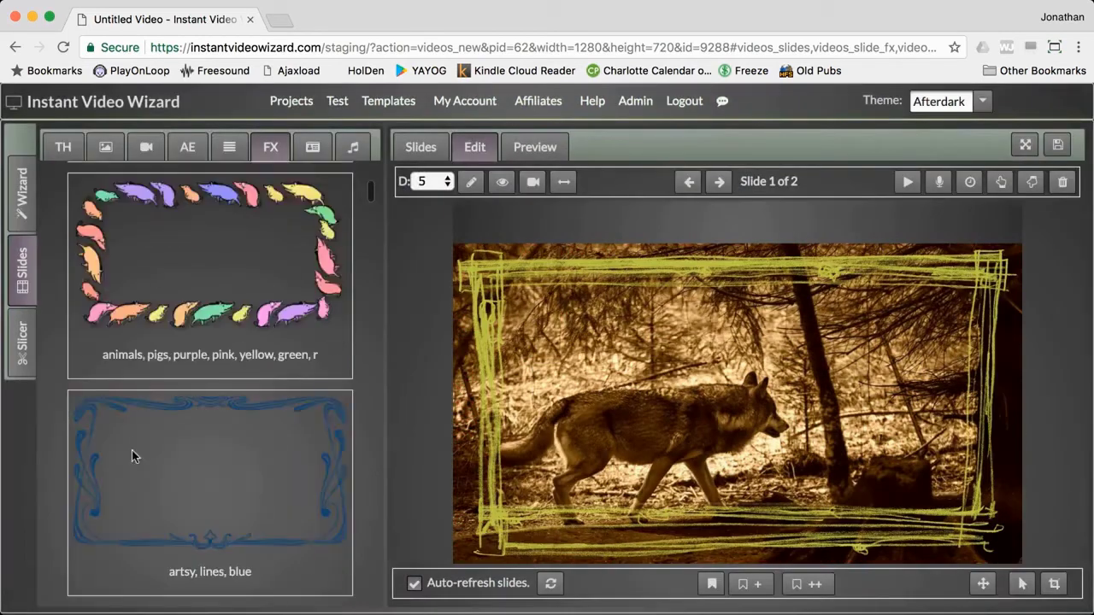
{"action": "scroll", "coordinate": [131, 450], "scroll_direction": "up", "scroll_amount": 2}
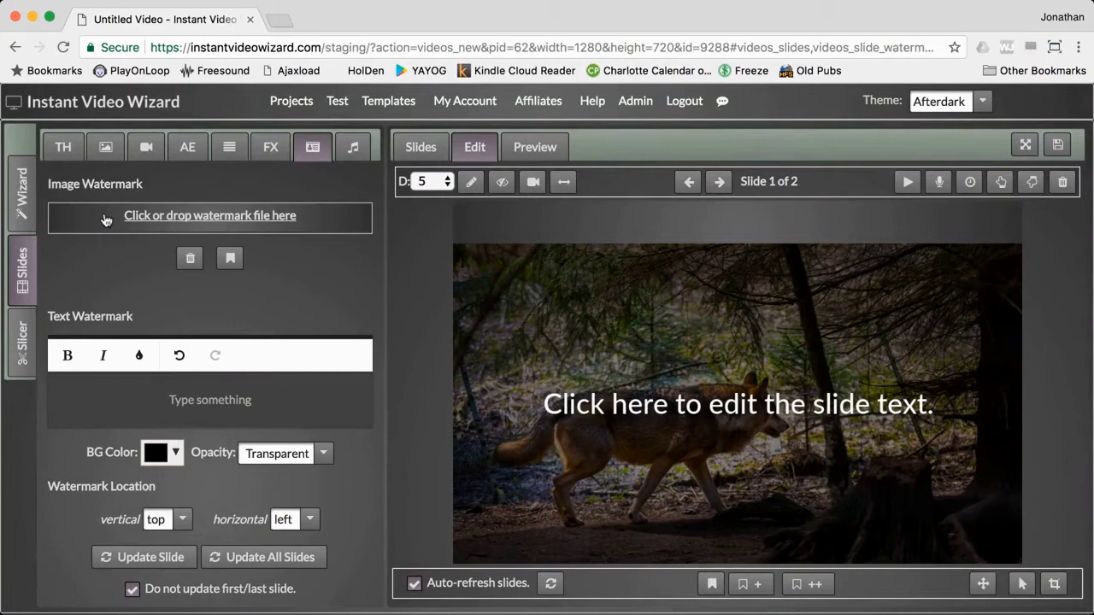
Place the red IVW logo from the watermark favorites on slide 1 and check the vertical and horizontal location options
{"action": "left_click", "coordinate": [230, 260]}
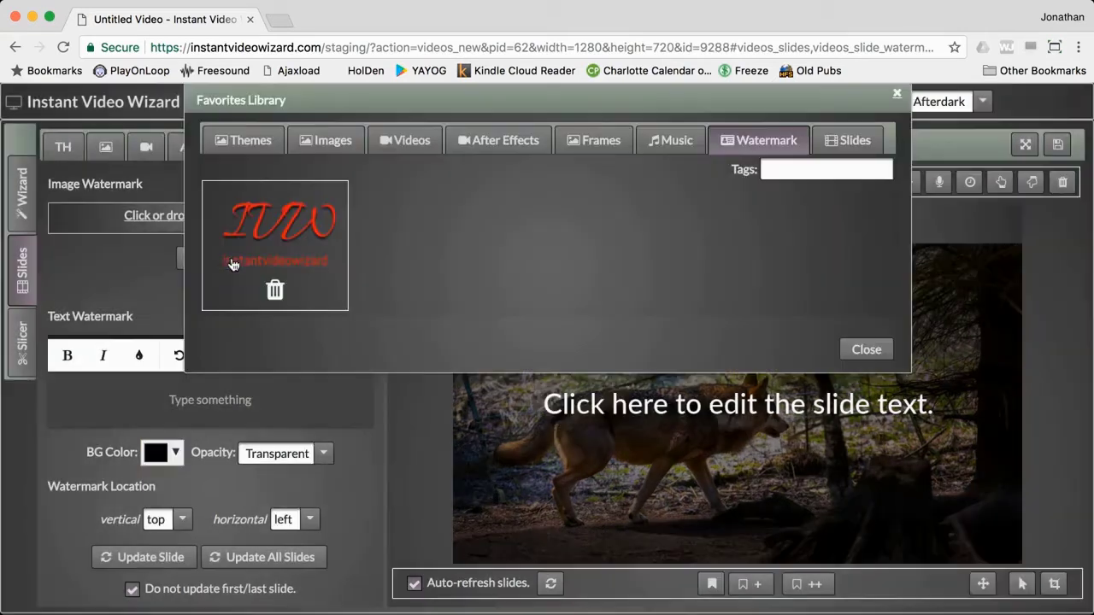
{"action": "left_click", "coordinate": [287, 233]}
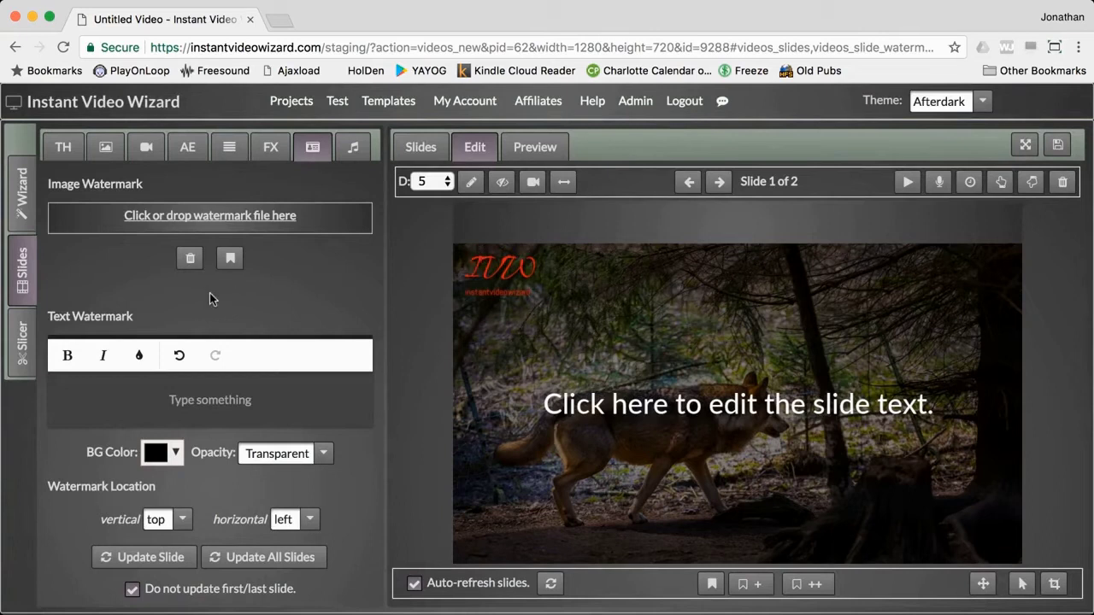
{"action": "left_click", "coordinate": [181, 521]}
{"action": "left_click", "coordinate": [181, 523]}
{"action": "left_click", "coordinate": [307, 522]}
{"action": "left_click", "coordinate": [306, 523]}
{"action": "left_click", "coordinate": [190, 261]}
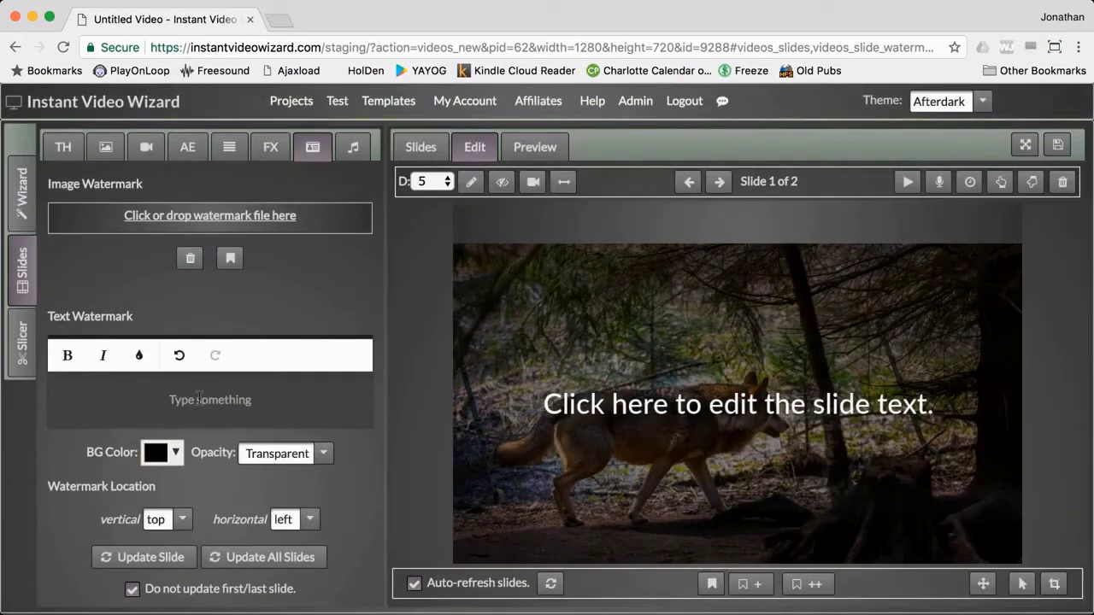
{"action": "type", "text": "www.domain.com"}
{"action": "key", "text": "ctrl+a"}
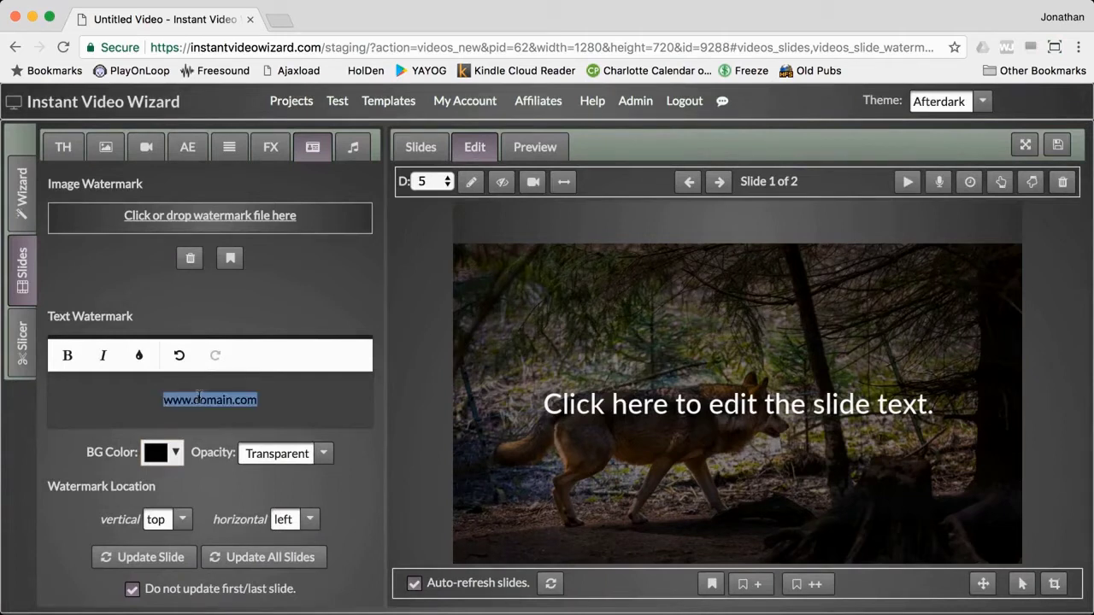
{"action": "left_click", "coordinate": [140, 355]}
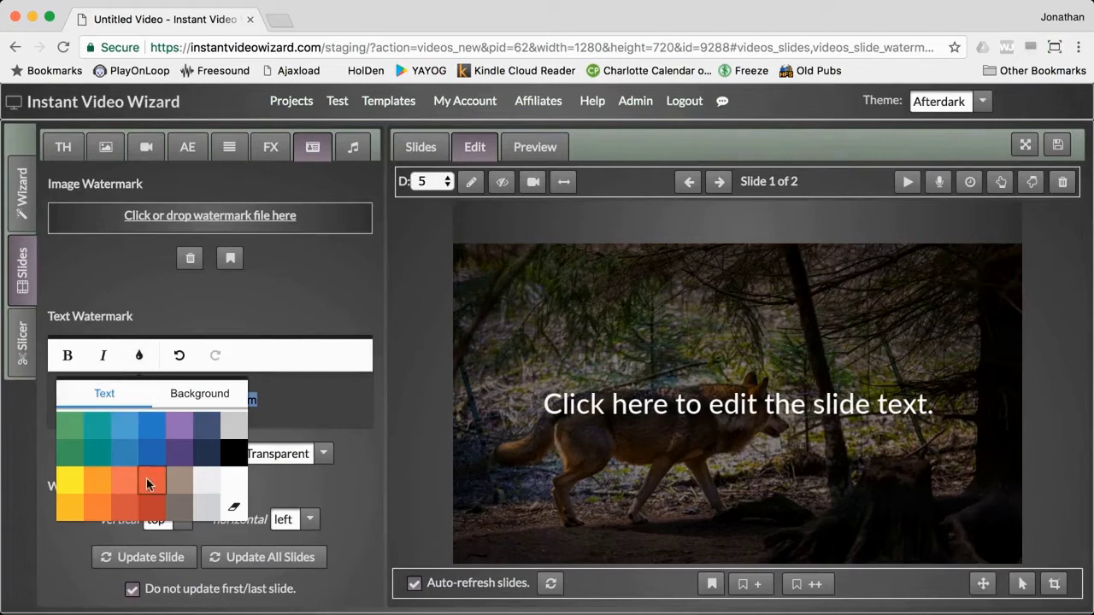
{"action": "left_click", "coordinate": [146, 478]}
{"action": "left_click", "coordinate": [175, 556]}
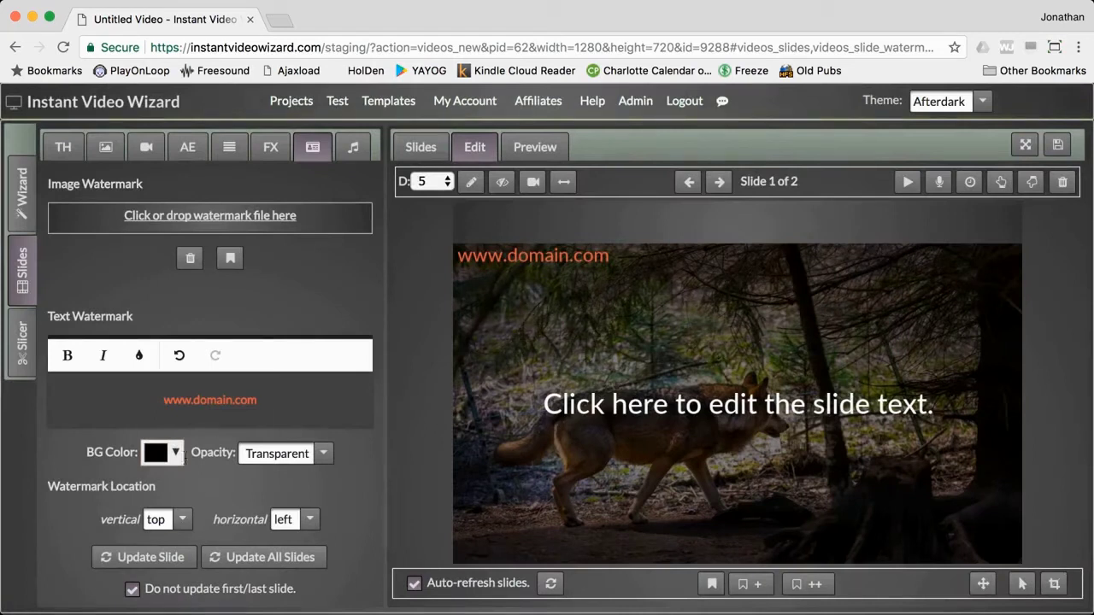
Set the text watermark's background color to white and its opacity to 50%
{"action": "left_click", "coordinate": [175, 453]}
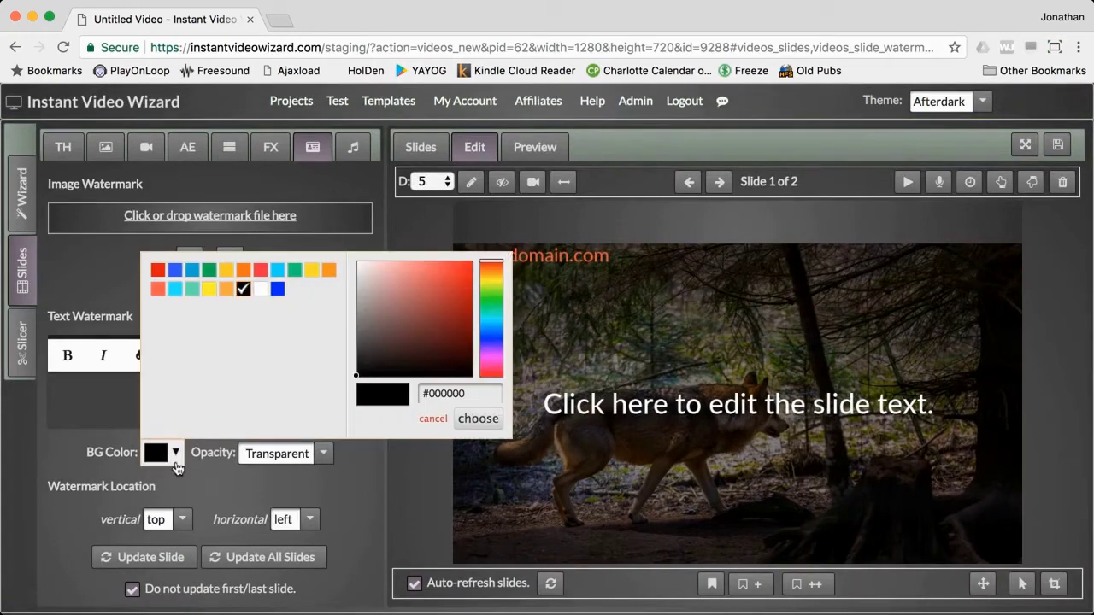
{"action": "left_click", "coordinate": [261, 291]}
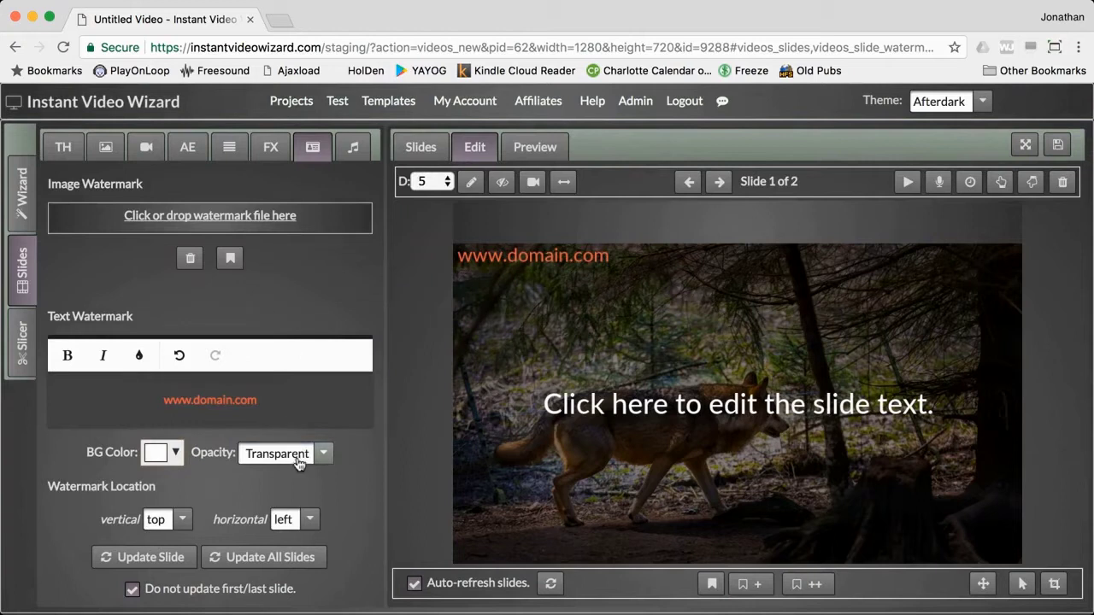
{"action": "left_click", "coordinate": [298, 462]}
{"action": "left_click", "coordinate": [292, 395]}
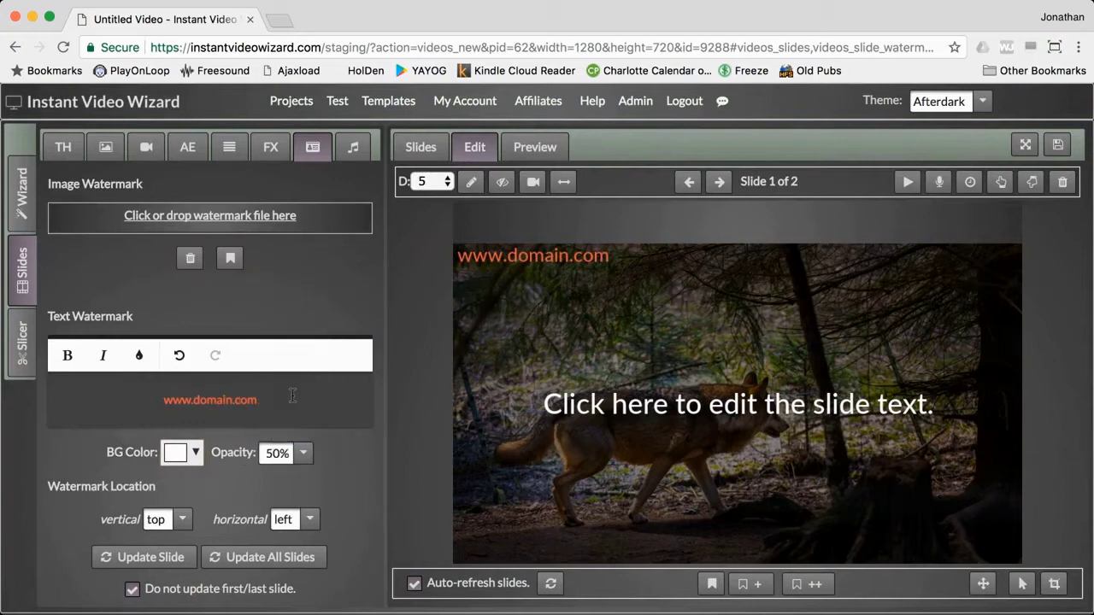
Update slide 1 with the text watermark settings
{"action": "left_click", "coordinate": [163, 559]}
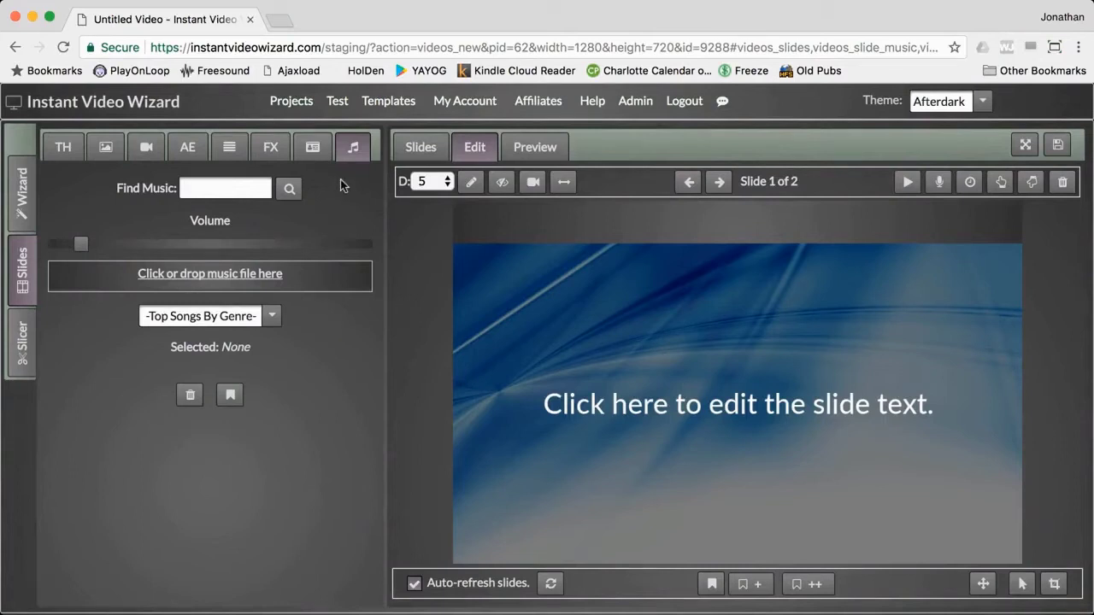
List the top songs of the Corporate genre, look through the tracks, and check the music volume setting
{"action": "left_click", "coordinate": [220, 189]}
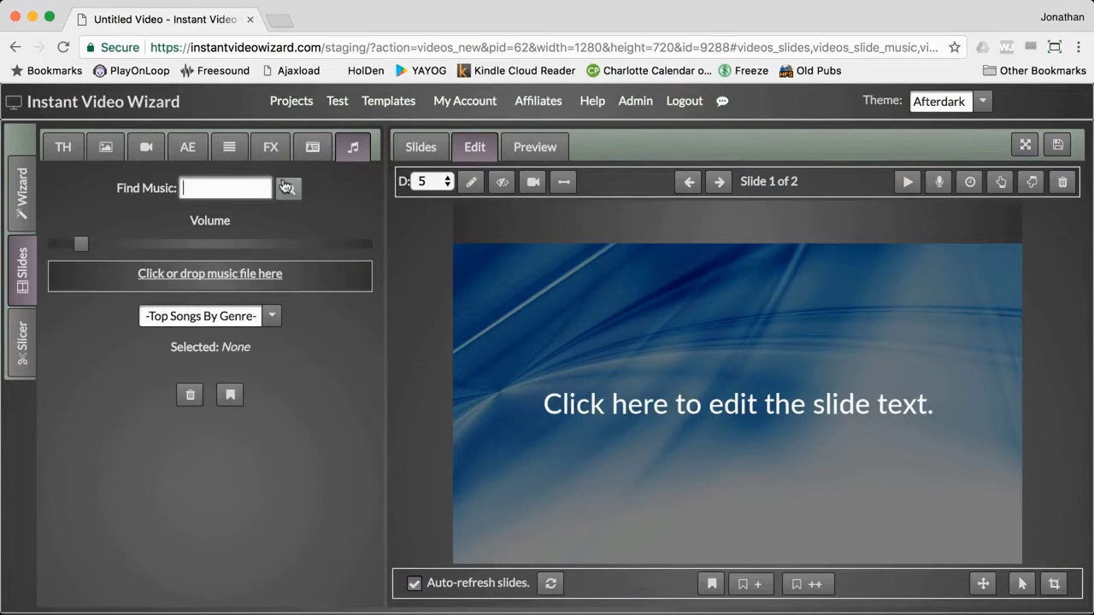
{"action": "left_click", "coordinate": [270, 315]}
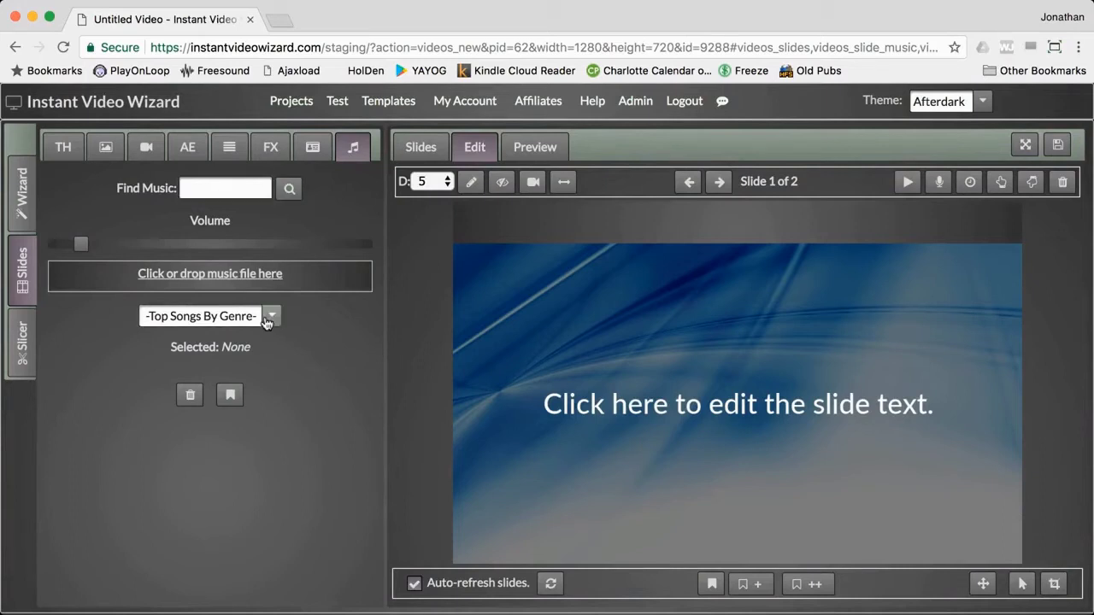
{"action": "scroll", "coordinate": [258, 373], "scroll_direction": "down", "scroll_amount": 4}
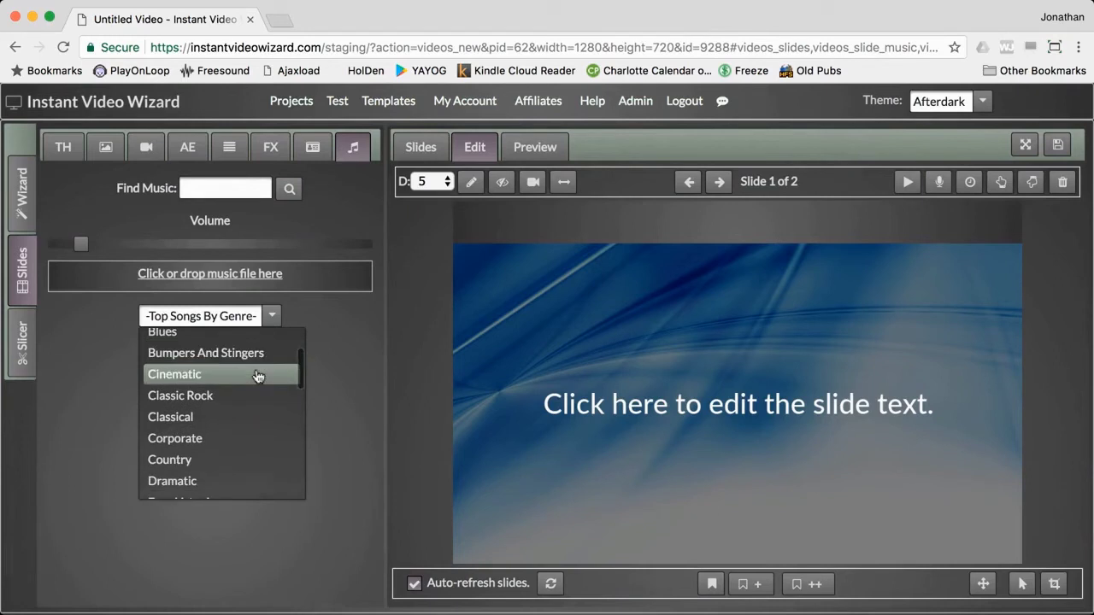
{"action": "left_click", "coordinate": [242, 438]}
{"action": "scroll", "coordinate": [85, 403], "scroll_direction": "down", "scroll_amount": 5}
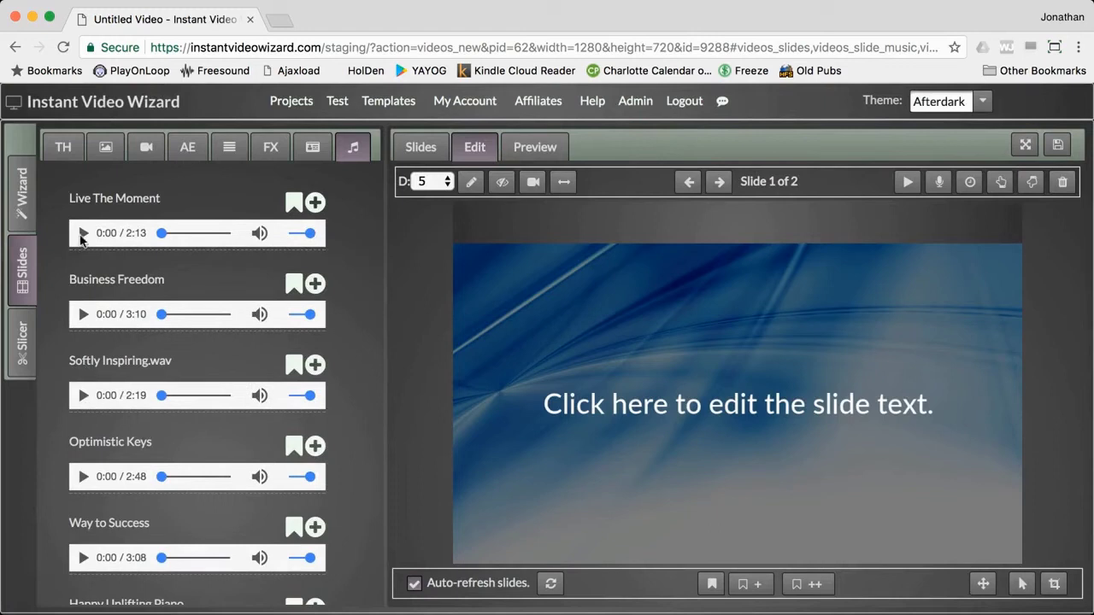
{"action": "scroll", "coordinate": [79, 235], "scroll_direction": "up", "scroll_amount": 2}
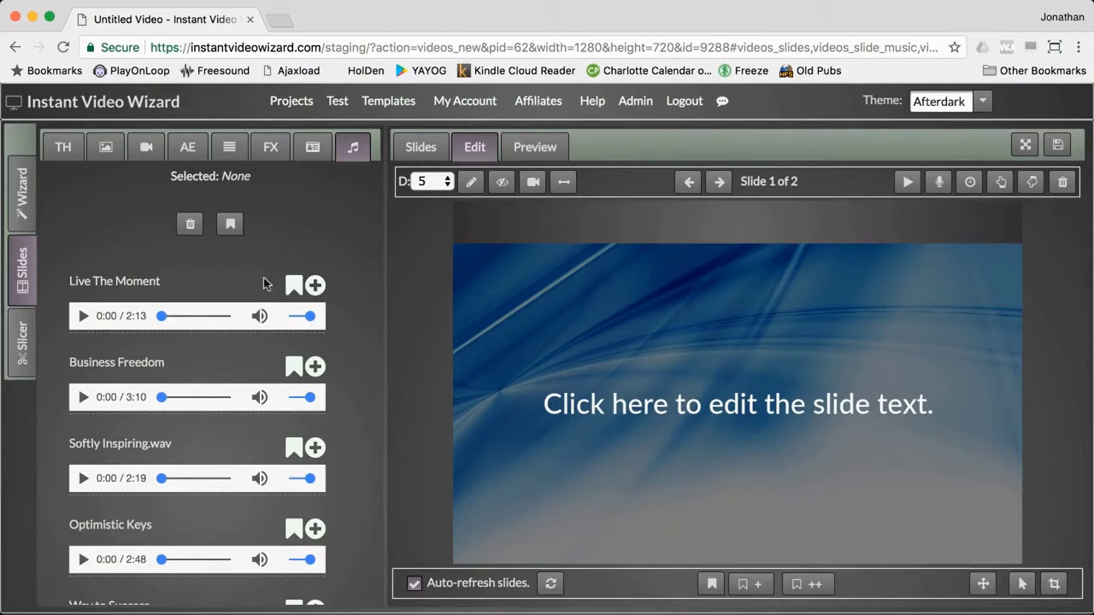
{"action": "scroll", "coordinate": [263, 278], "scroll_direction": "up", "scroll_amount": 2}
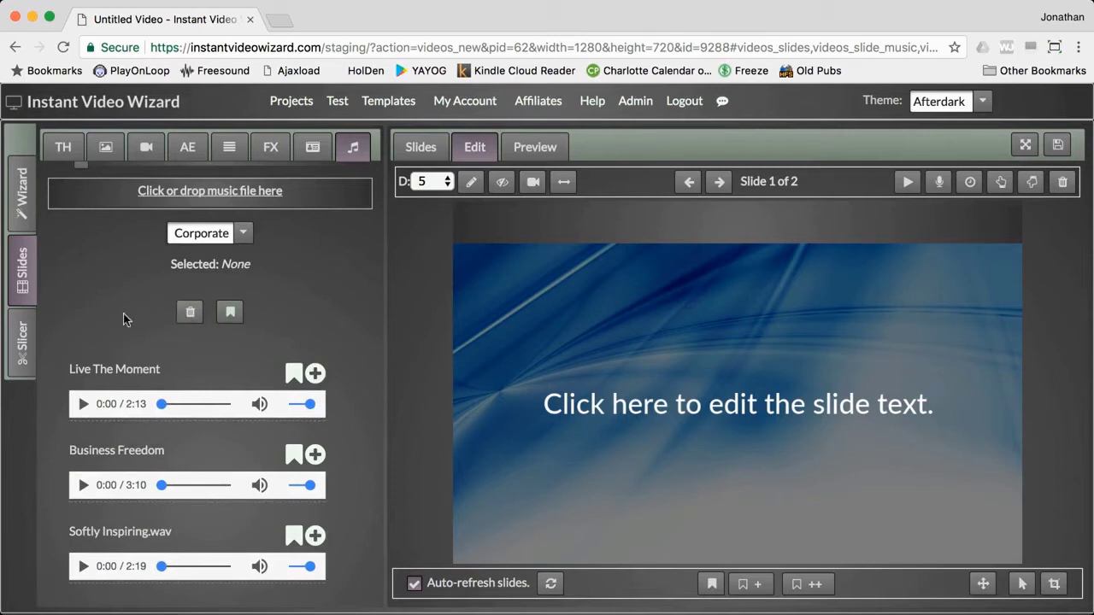
{"action": "scroll", "coordinate": [121, 313], "scroll_direction": "up", "scroll_amount": 2}
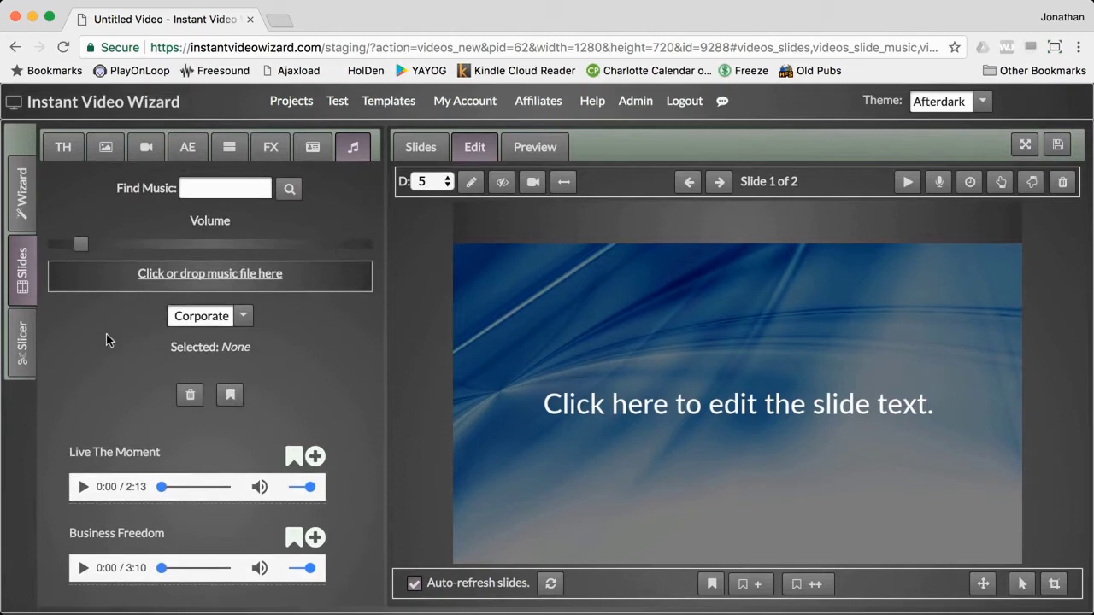
{"action": "mouse_move", "coordinate": [76, 243]}
{"action": "left_mouse_down"}
{"action": "mouse_move", "coordinate": [212, 246]}
{"action": "mouse_move", "coordinate": [81, 245]}
{"action": "left_mouse_up"}
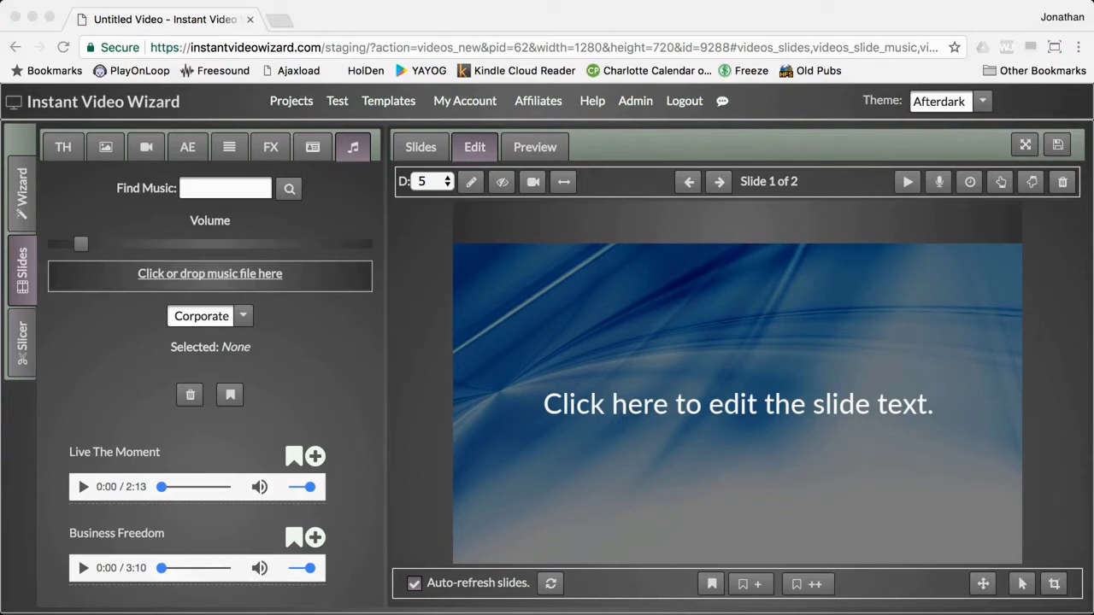
{"action": "left_click", "coordinate": [252, 220]}
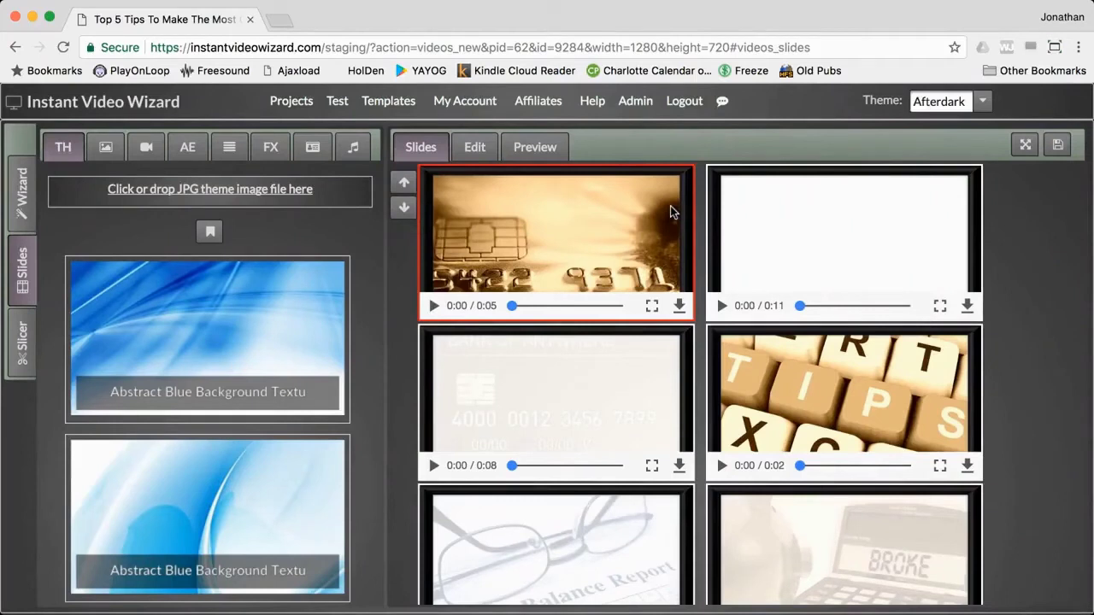
Try moving the TIPS keyboard slide one place earlier in the slide order and return it to its original place
{"action": "left_click", "coordinate": [790, 391]}
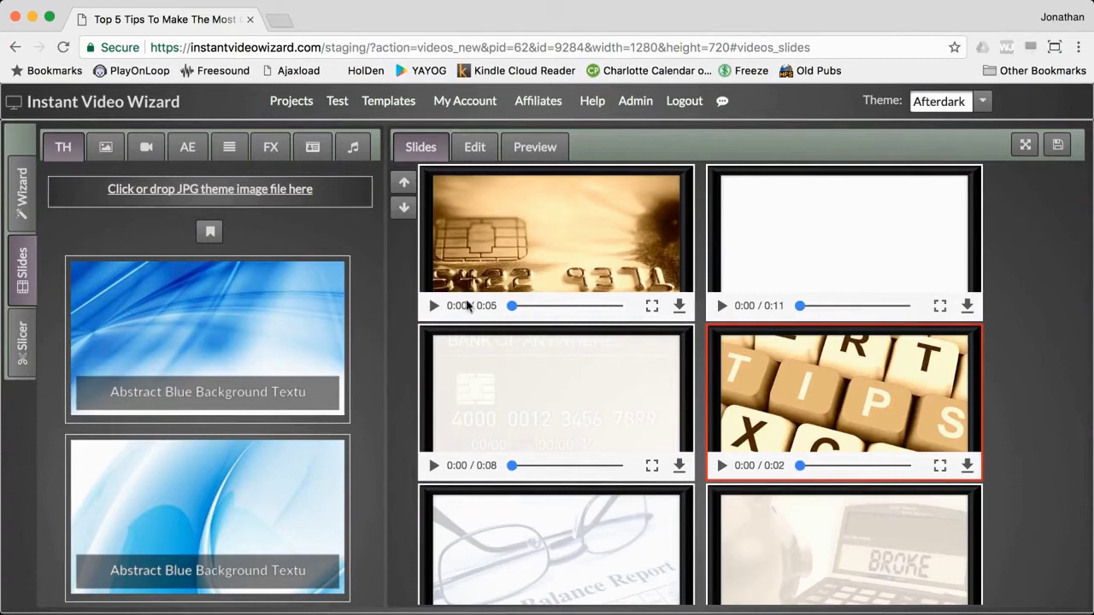
{"action": "left_click", "coordinate": [402, 185]}
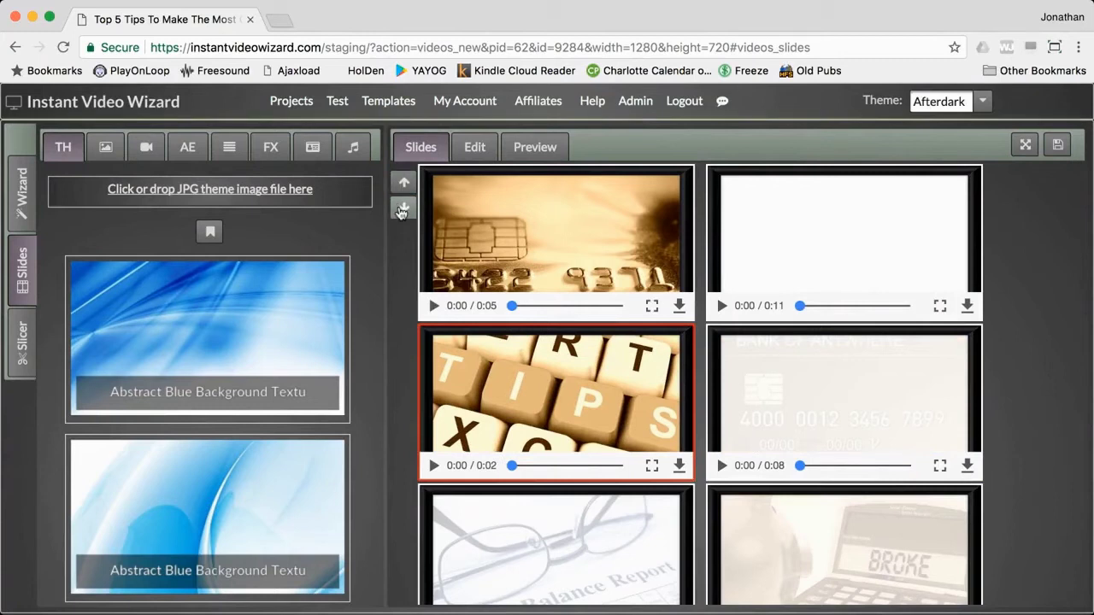
{"action": "left_click", "coordinate": [402, 211]}
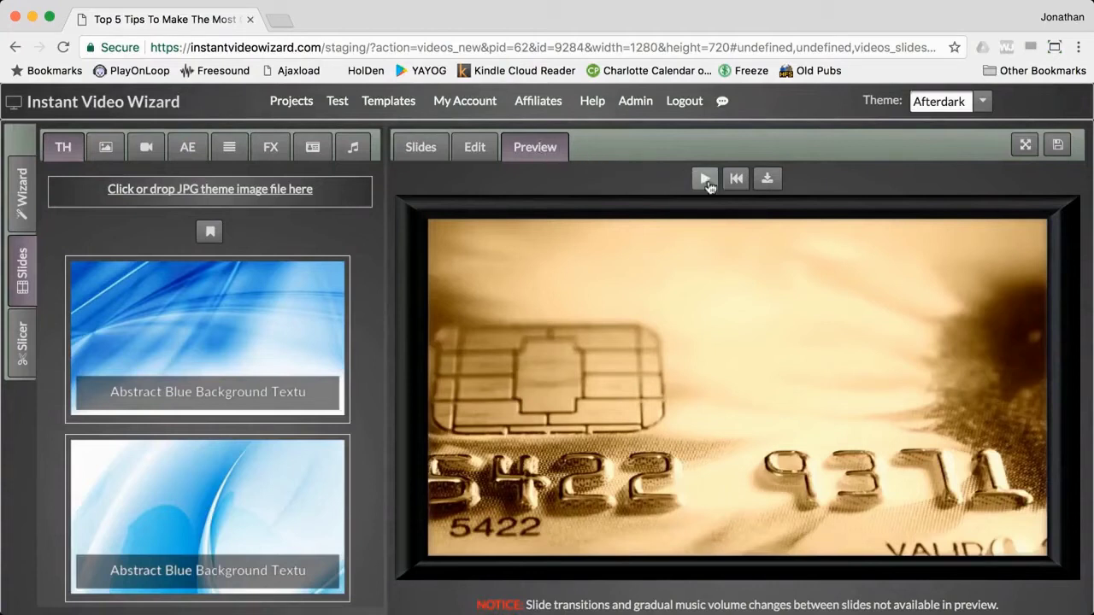
Play the credit card video's preview and pause it on the "Credit cards offer" slide
{"action": "left_click", "coordinate": [704, 179]}
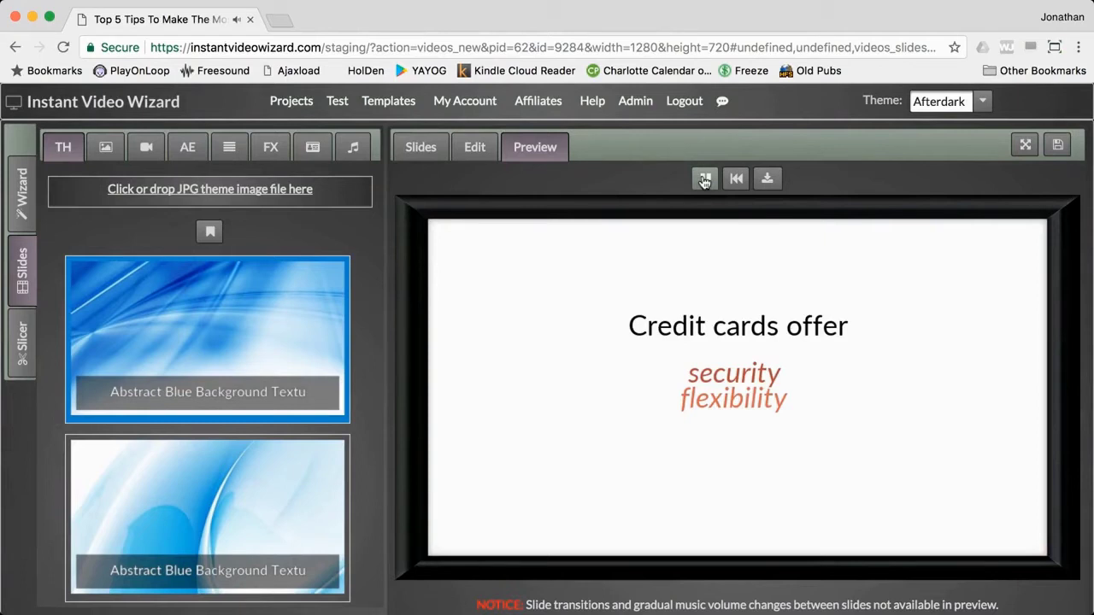
{"action": "left_click", "coordinate": [704, 181]}
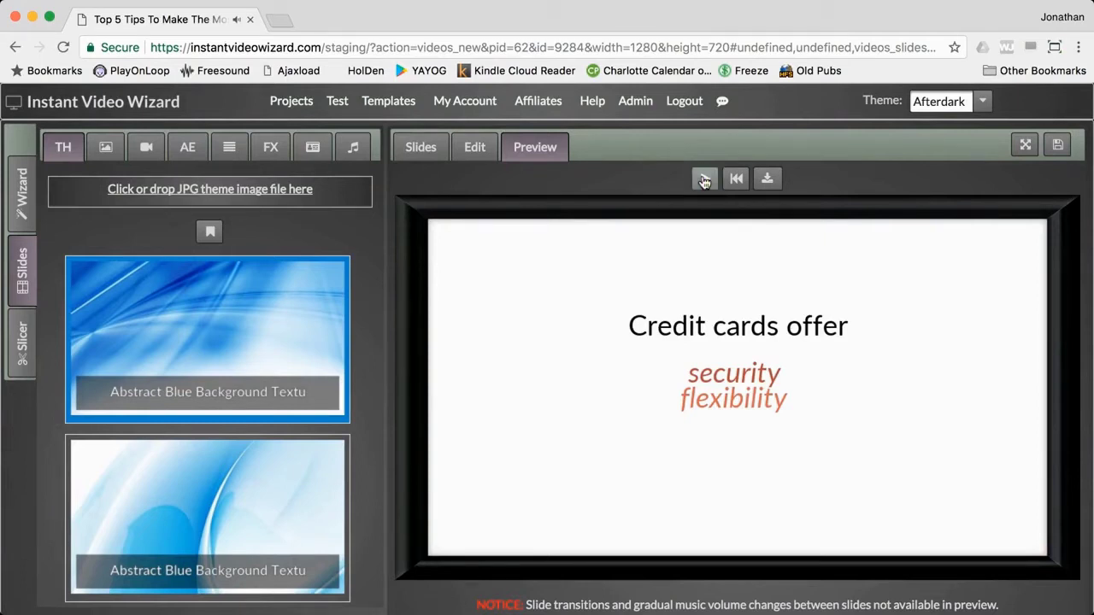
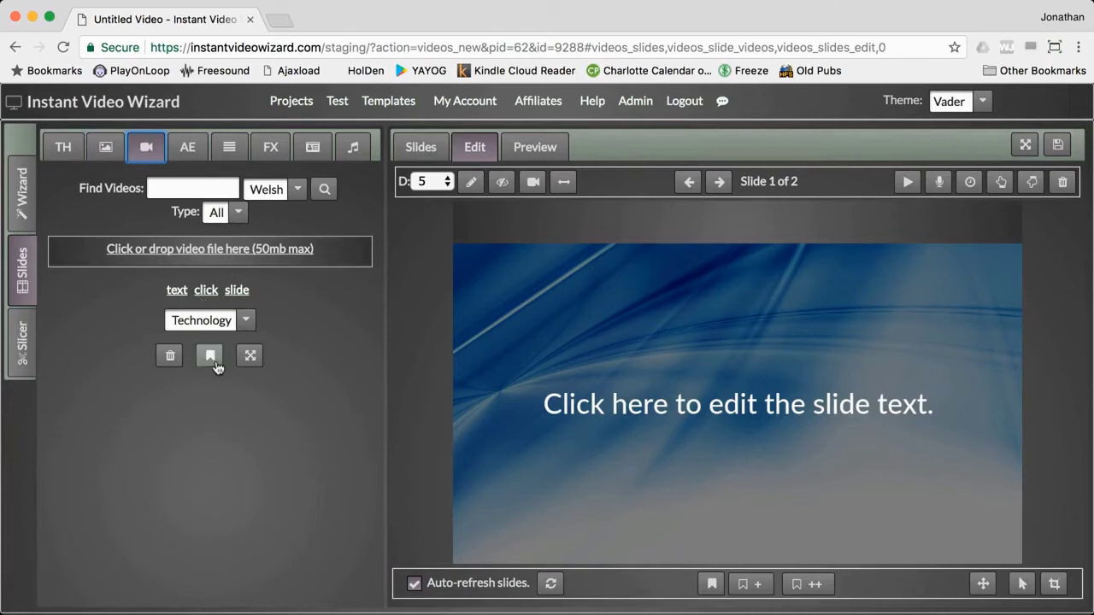
Review the After Effects template, text layout, effects, watermark, and music options for slide 1
{"action": "left_click", "coordinate": [188, 148]}
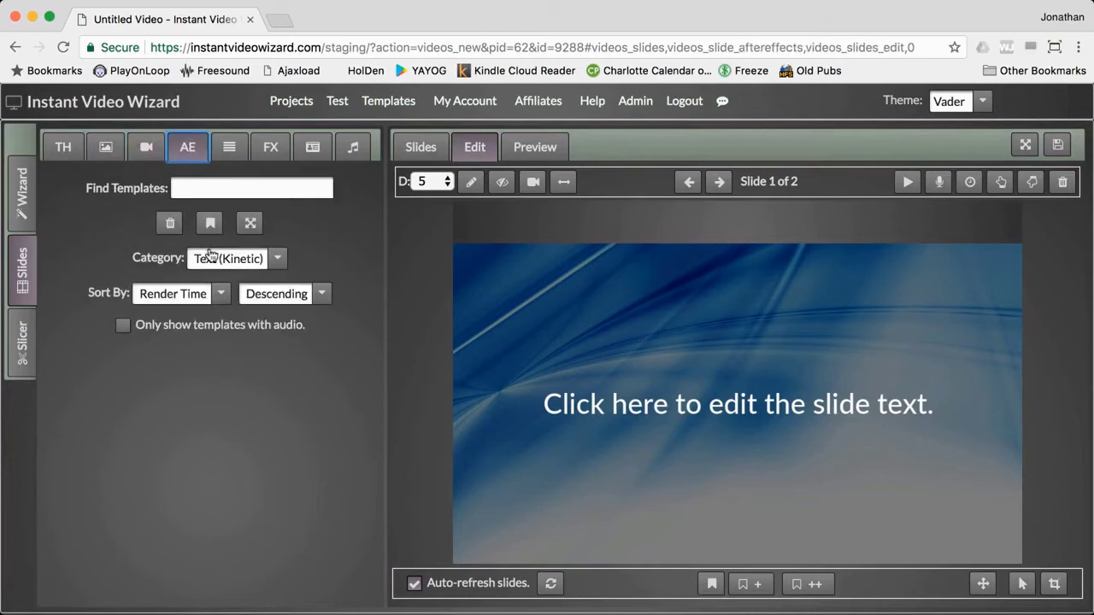
{"action": "left_click", "coordinate": [231, 149]}
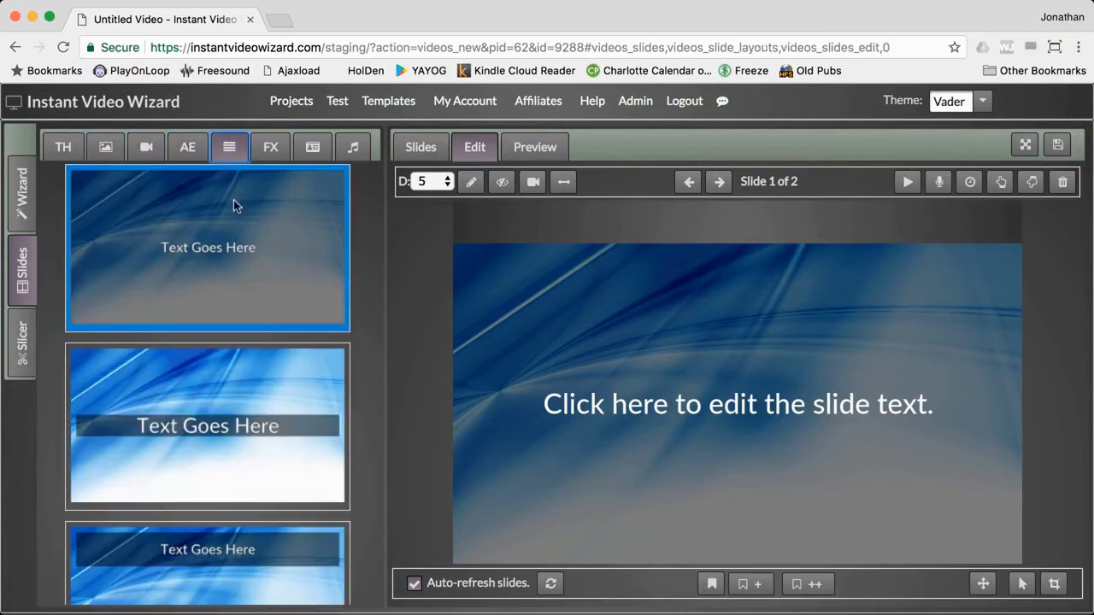
{"action": "left_click", "coordinate": [271, 147]}
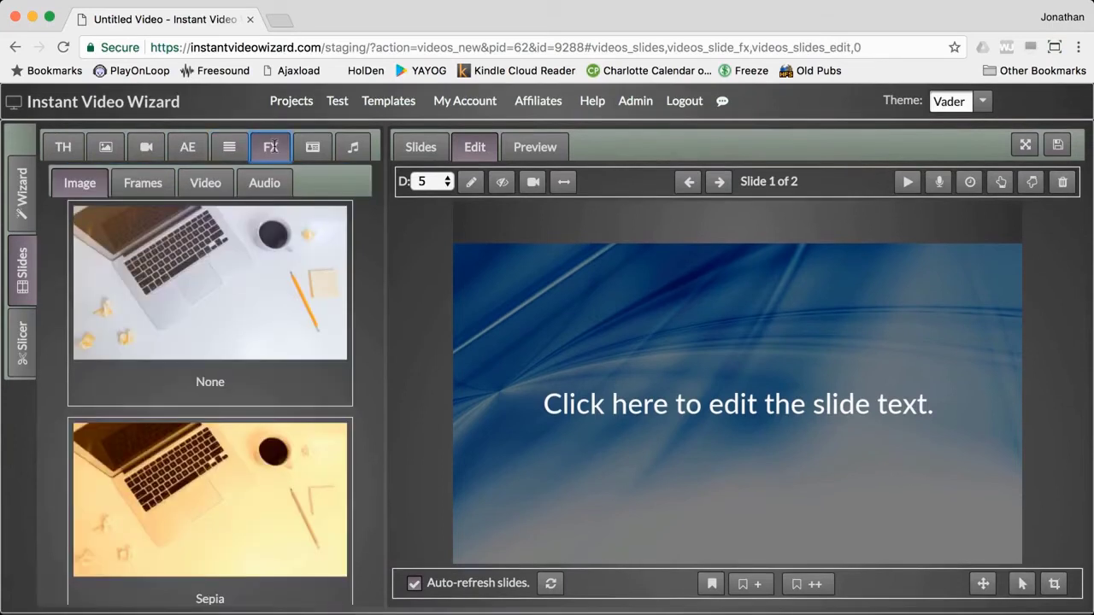
{"action": "left_click", "coordinate": [313, 147]}
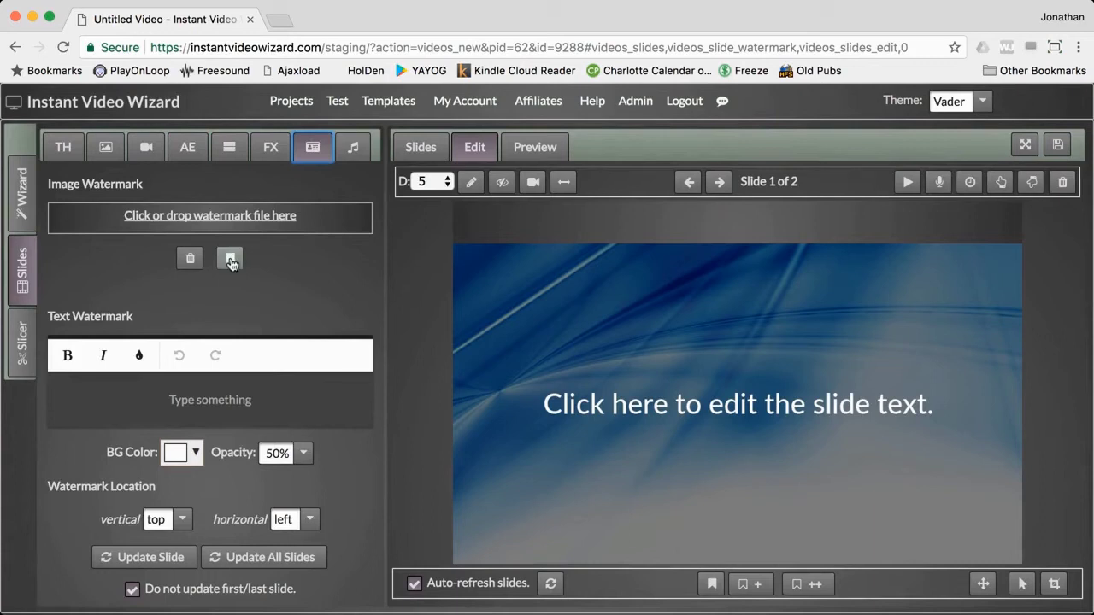
{"action": "left_click", "coordinate": [353, 147]}
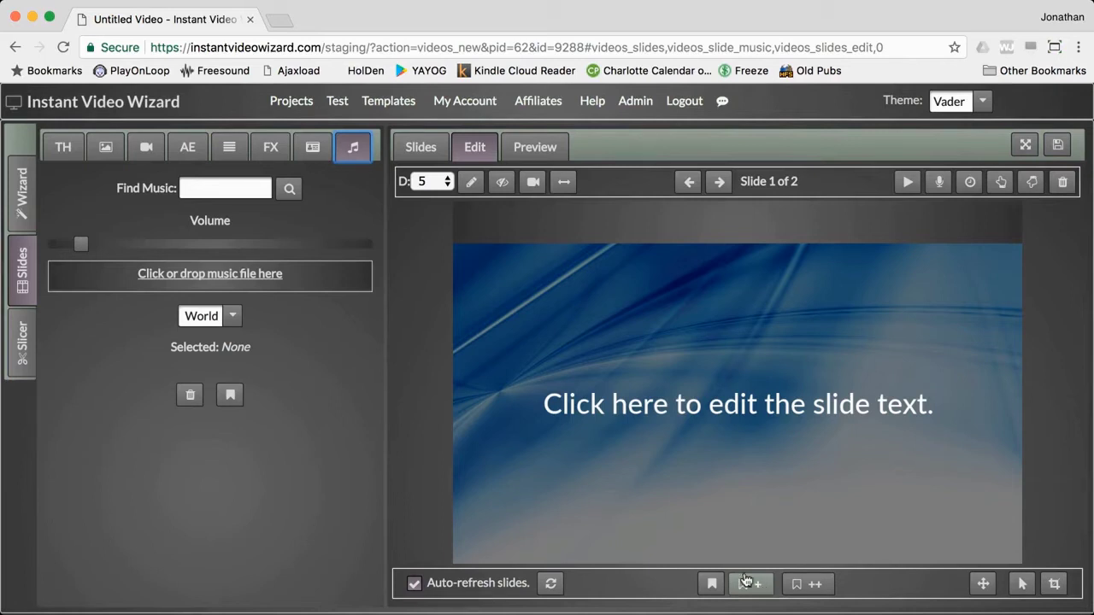
Look through the Favorites Library categories and apply the favorite vegetable wrap image as slide 1's background
{"action": "left_click", "coordinate": [712, 584]}
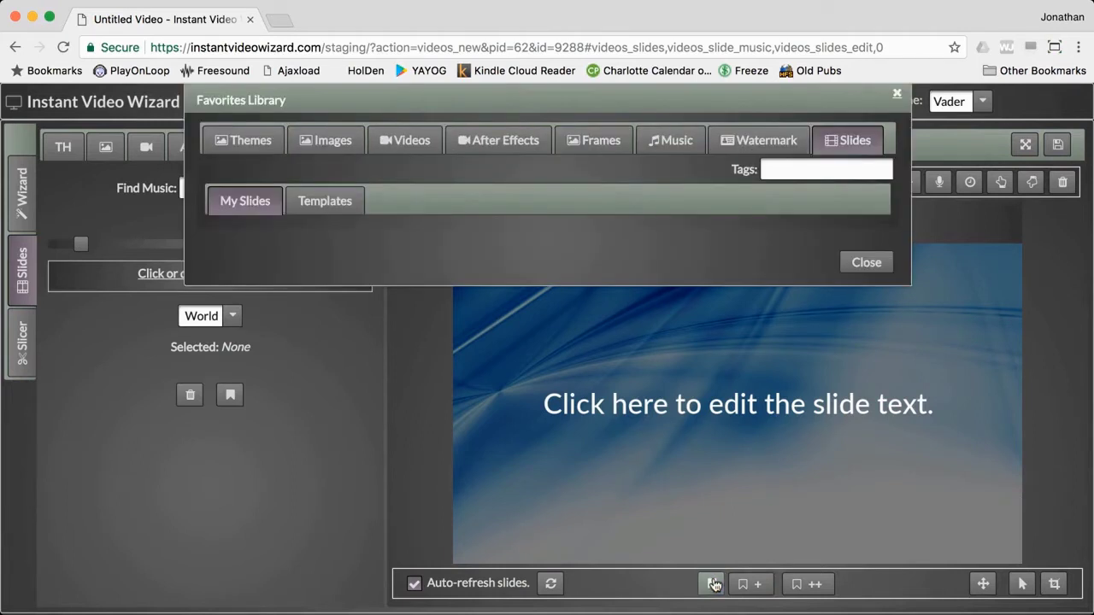
{"action": "left_click", "coordinate": [740, 145]}
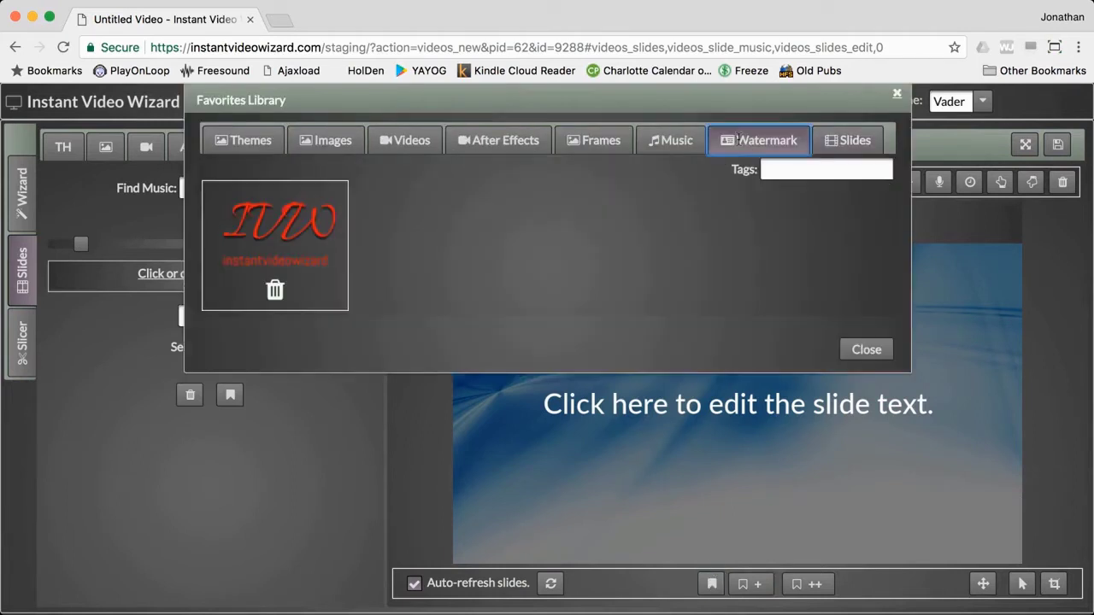
{"action": "left_click", "coordinate": [654, 142]}
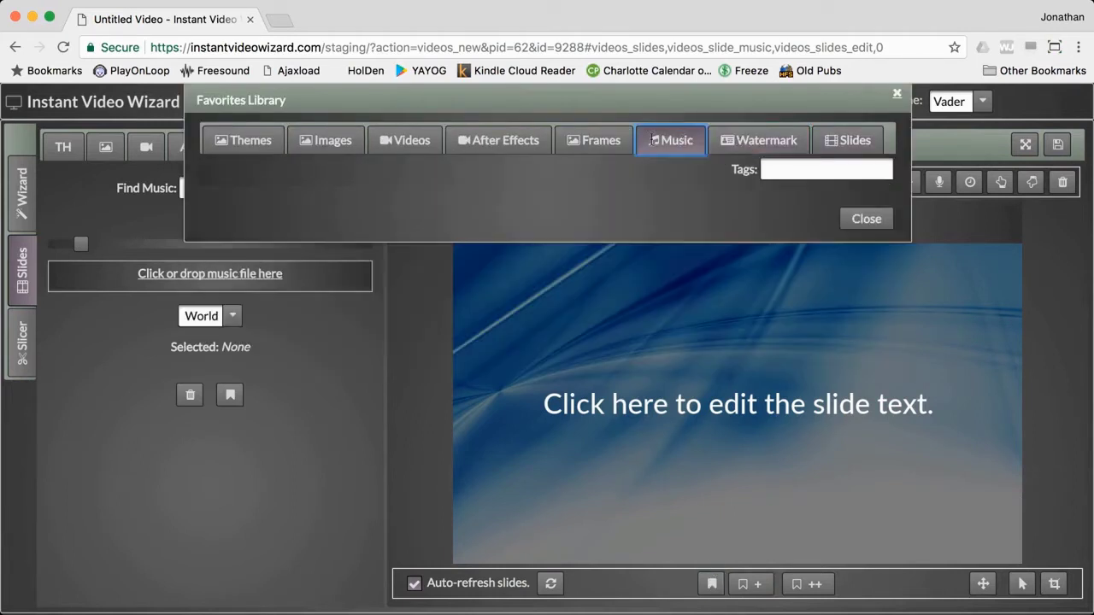
{"action": "left_click", "coordinate": [600, 141]}
{"action": "left_click", "coordinate": [508, 142]}
{"action": "left_click", "coordinate": [410, 145]}
{"action": "left_click", "coordinate": [329, 143]}
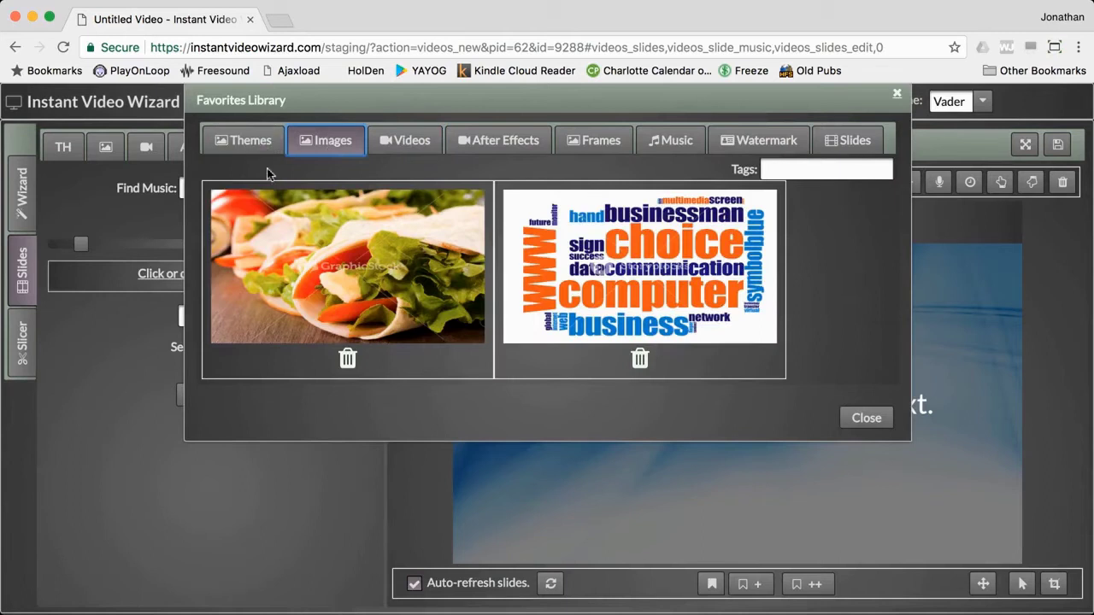
{"action": "left_click", "coordinate": [300, 261]}
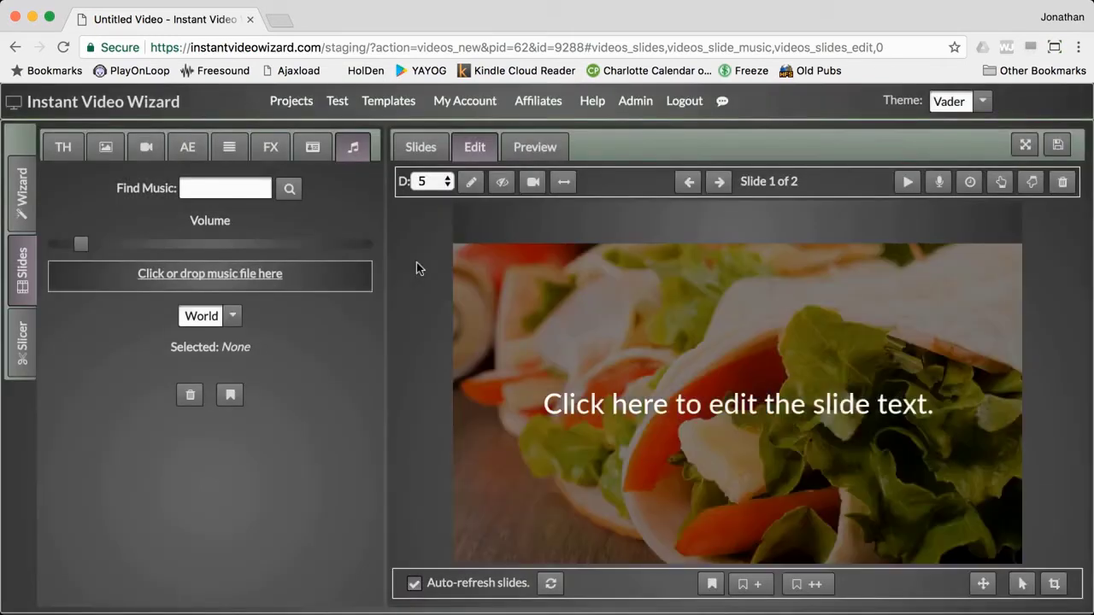
Add the red IVW logo from the watermark favorites to slide 1
{"action": "left_click", "coordinate": [711, 584]}
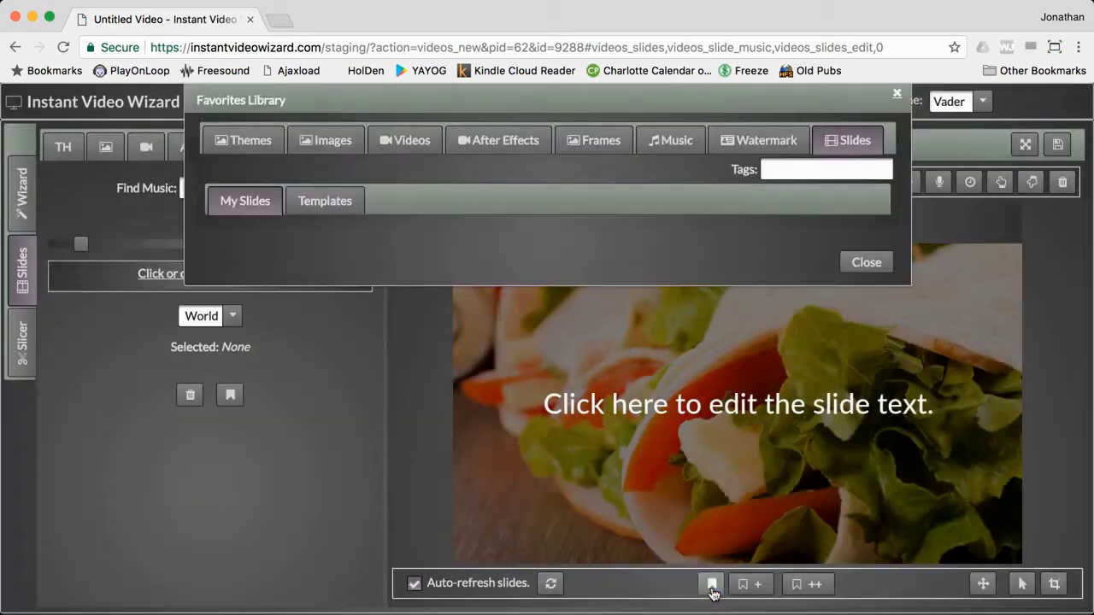
{"action": "left_click", "coordinate": [743, 143]}
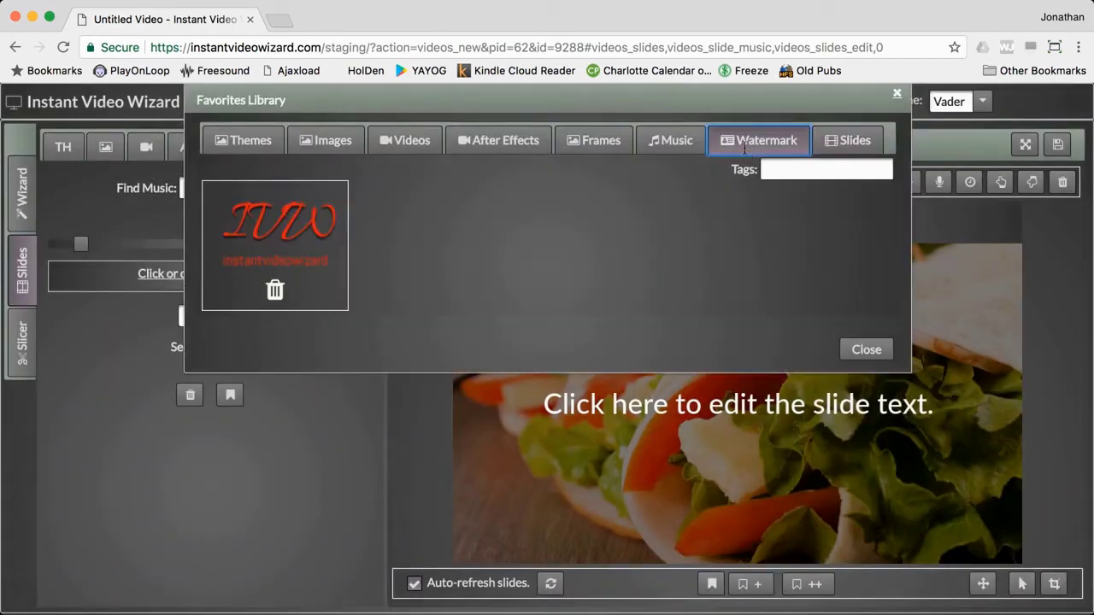
{"action": "left_click", "coordinate": [313, 224]}
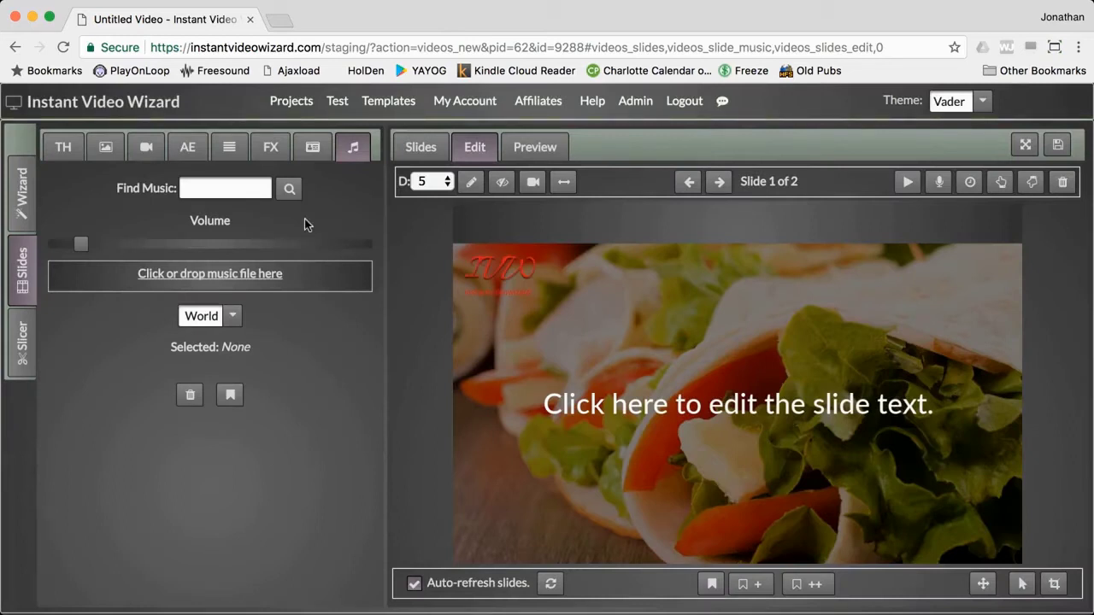
Check the image, video, and music options, and view the watermark category of the Favorites Library
{"action": "left_click", "coordinate": [115, 150]}
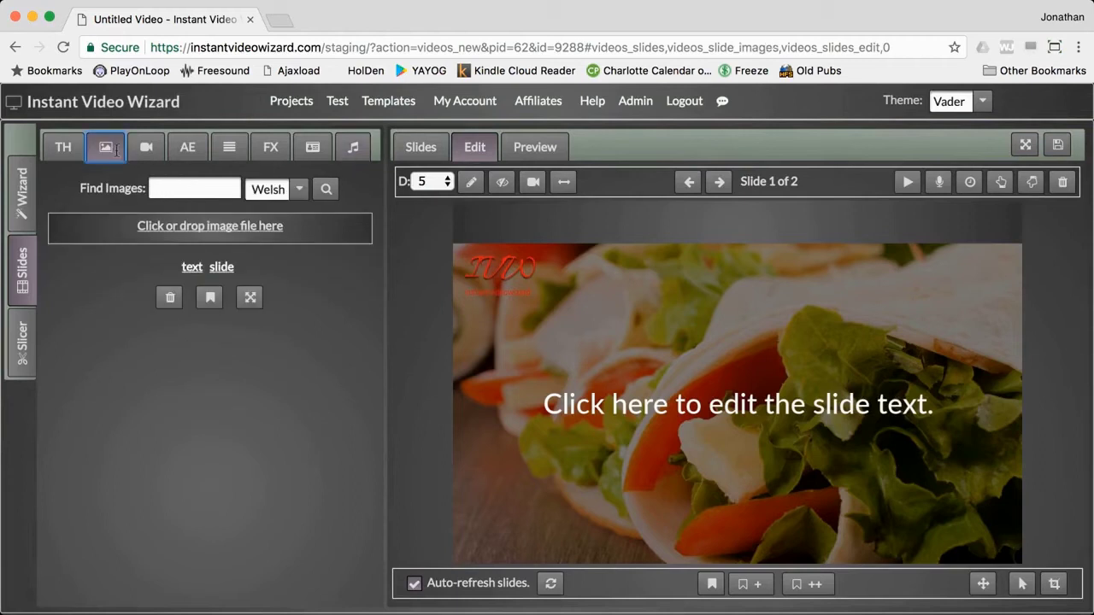
{"action": "left_click", "coordinate": [142, 149]}
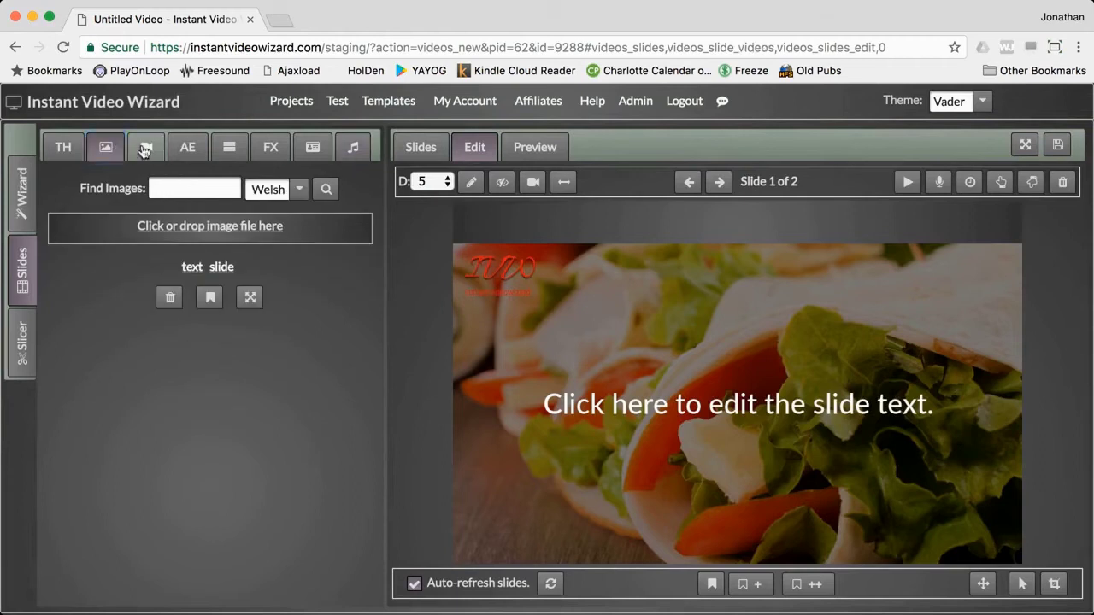
{"action": "left_click", "coordinate": [347, 150]}
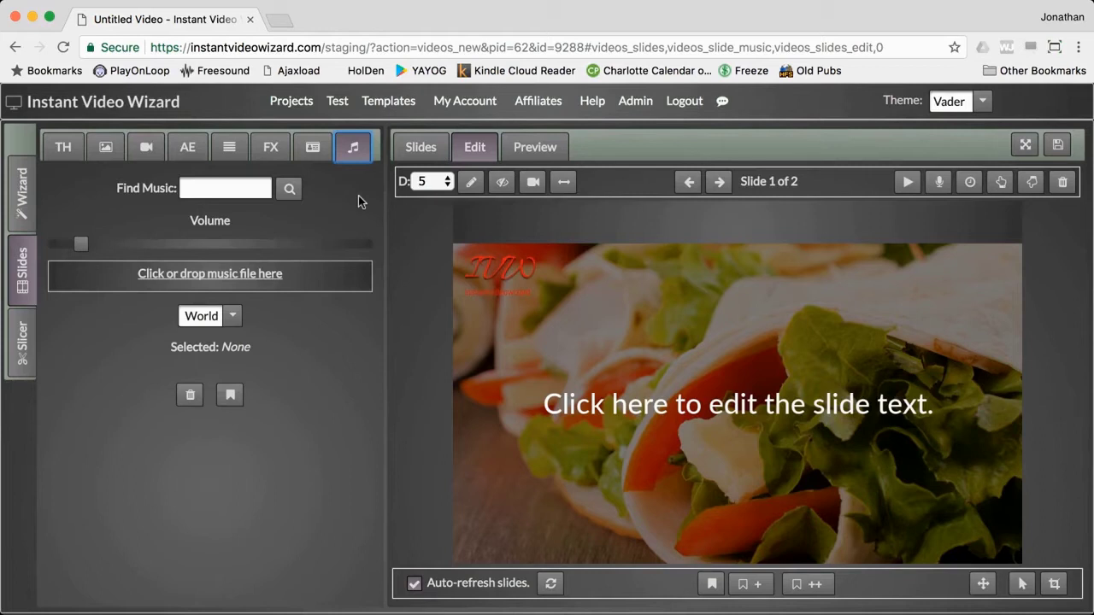
{"action": "left_click", "coordinate": [711, 582]}
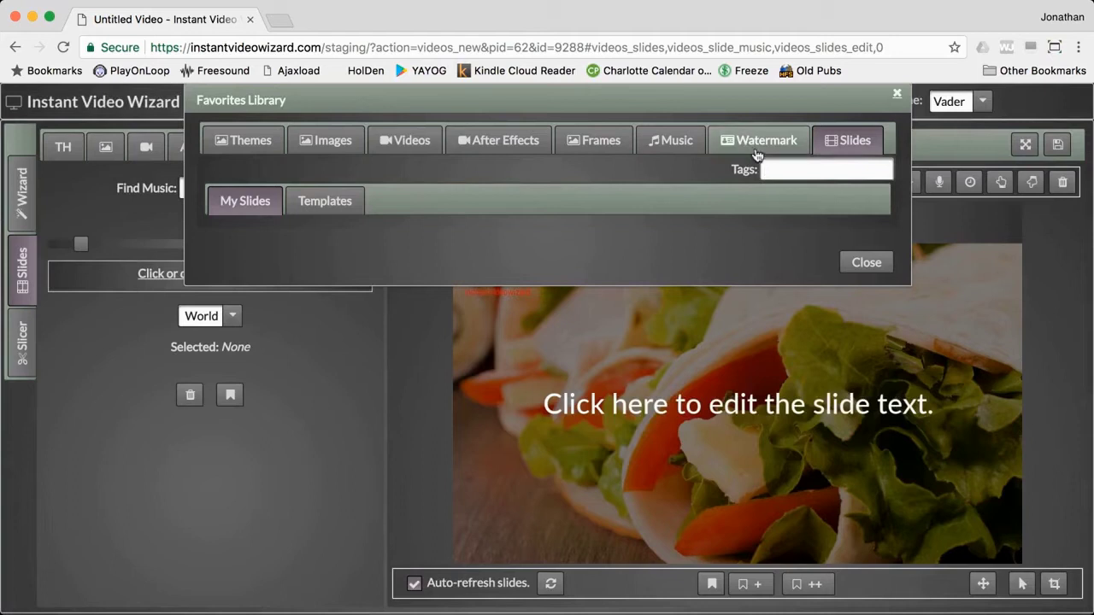
{"action": "left_click", "coordinate": [750, 146]}
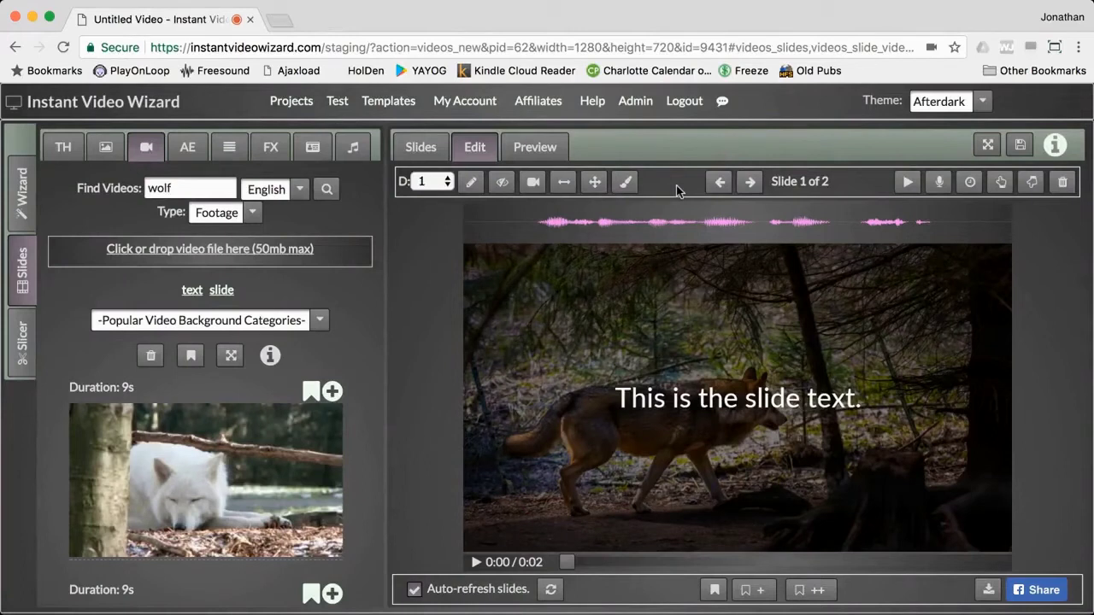
View slide 2, return to slide 1, and set slide 1's duration to 8
{"action": "left_click", "coordinate": [749, 183]}
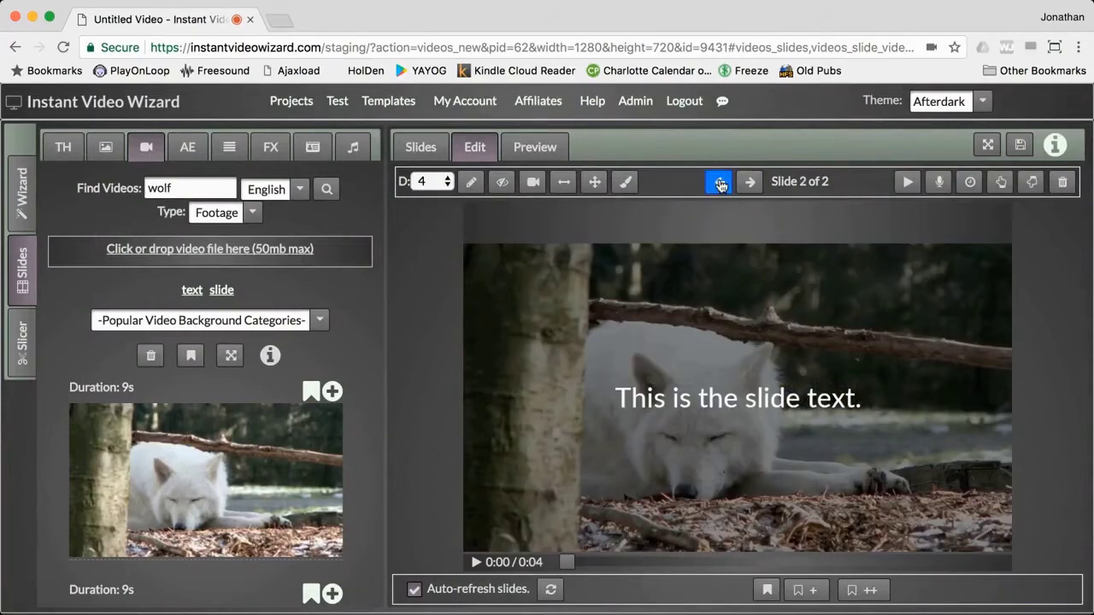
{"action": "left_click", "coordinate": [720, 183]}
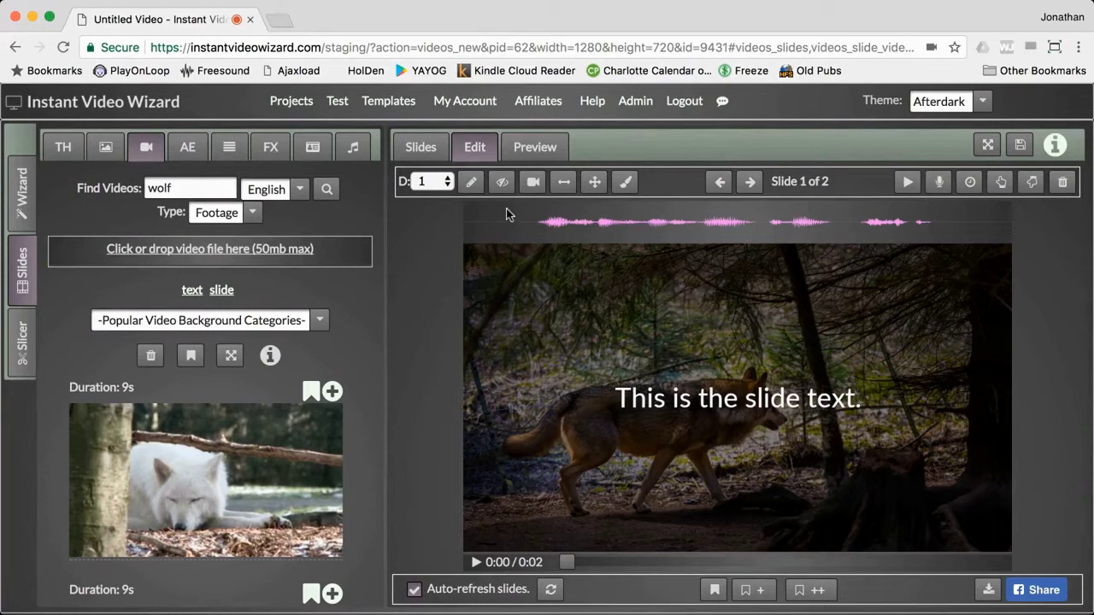
{"action": "left_click", "coordinate": [432, 182]}
{"action": "type", "text": "8"}
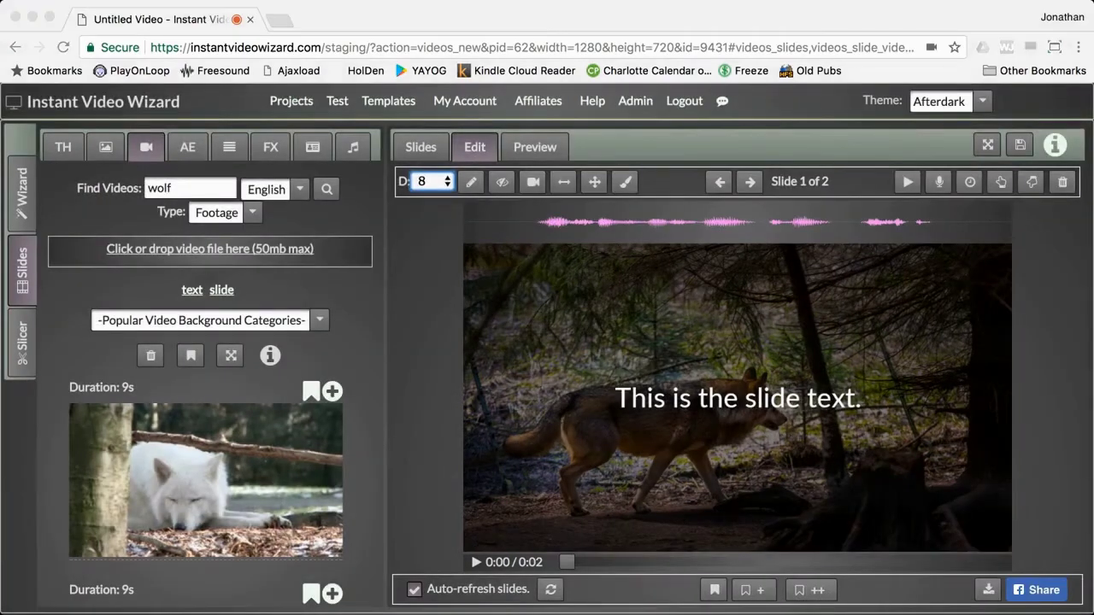
Toggle slide 1's text visibility off and on, and switch its horizontal stretch option back and forth
{"action": "left_click", "coordinate": [510, 191]}
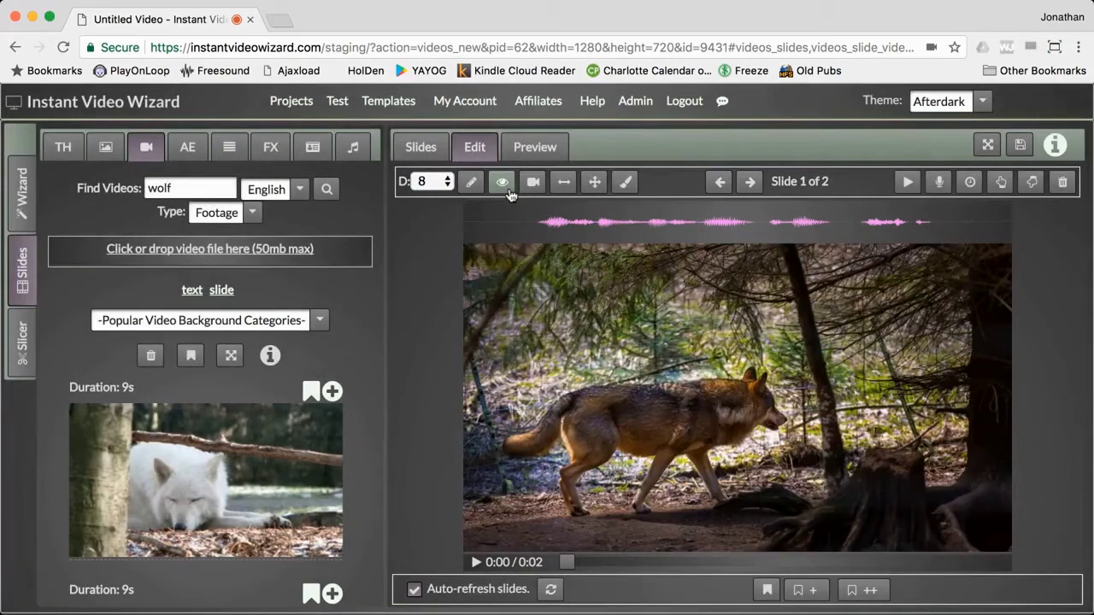
{"action": "left_click", "coordinate": [507, 191]}
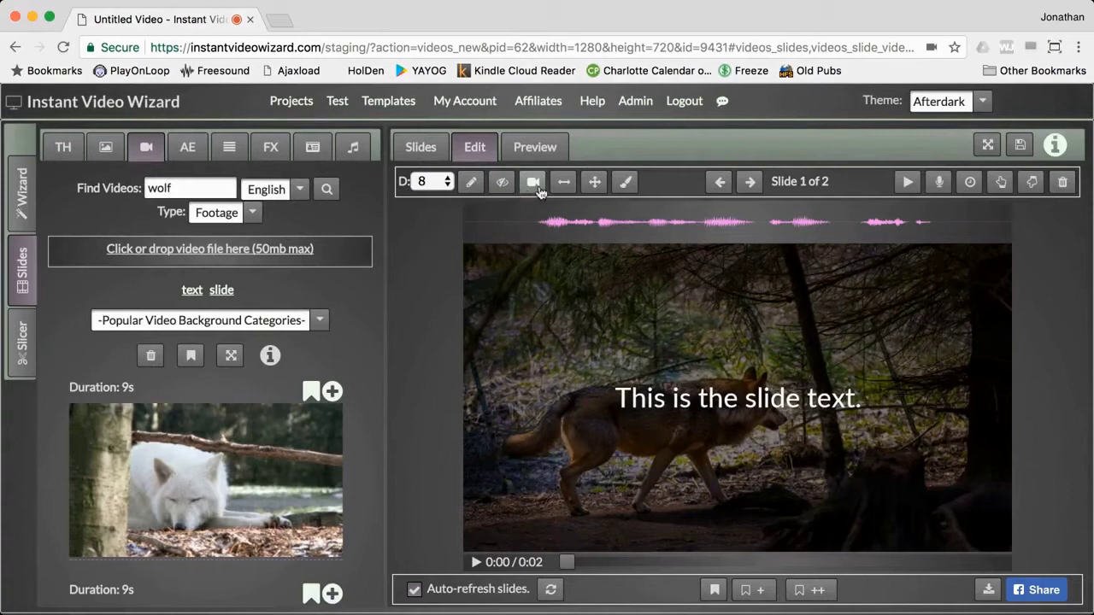
{"action": "left_click", "coordinate": [564, 187]}
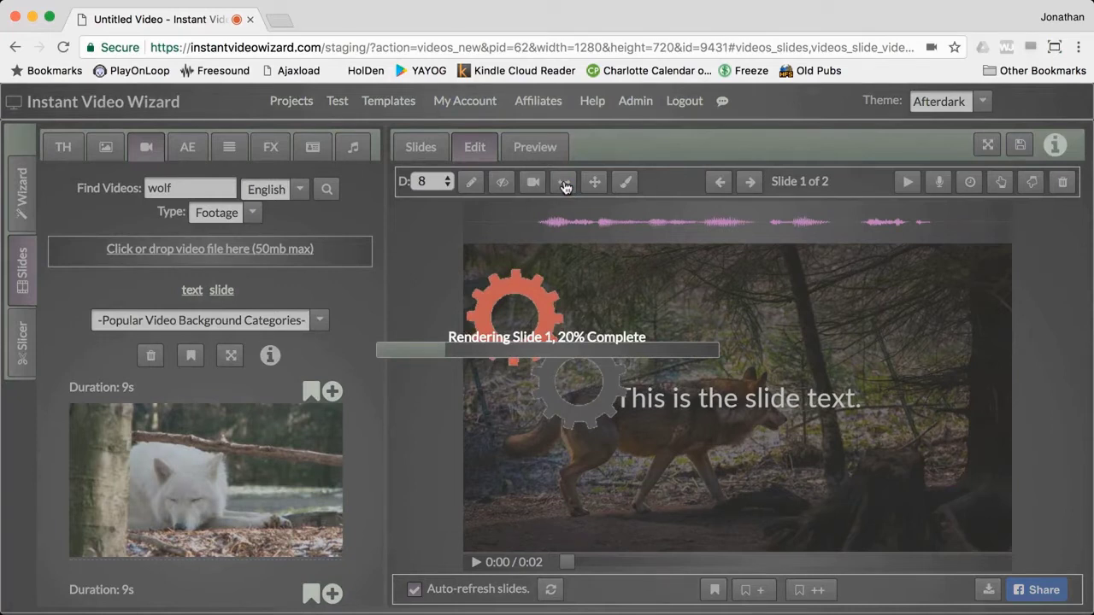
{"action": "left_click", "coordinate": [564, 185]}
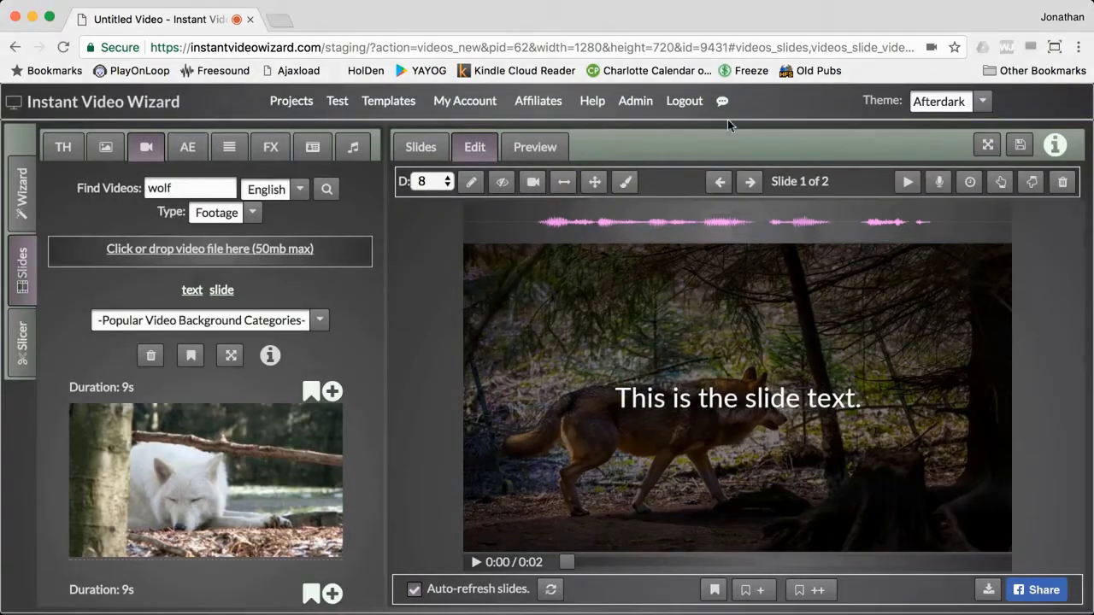
Play slide 1 with its audio, insert a new slide after it, and return to slide 1
{"action": "left_click", "coordinate": [906, 182]}
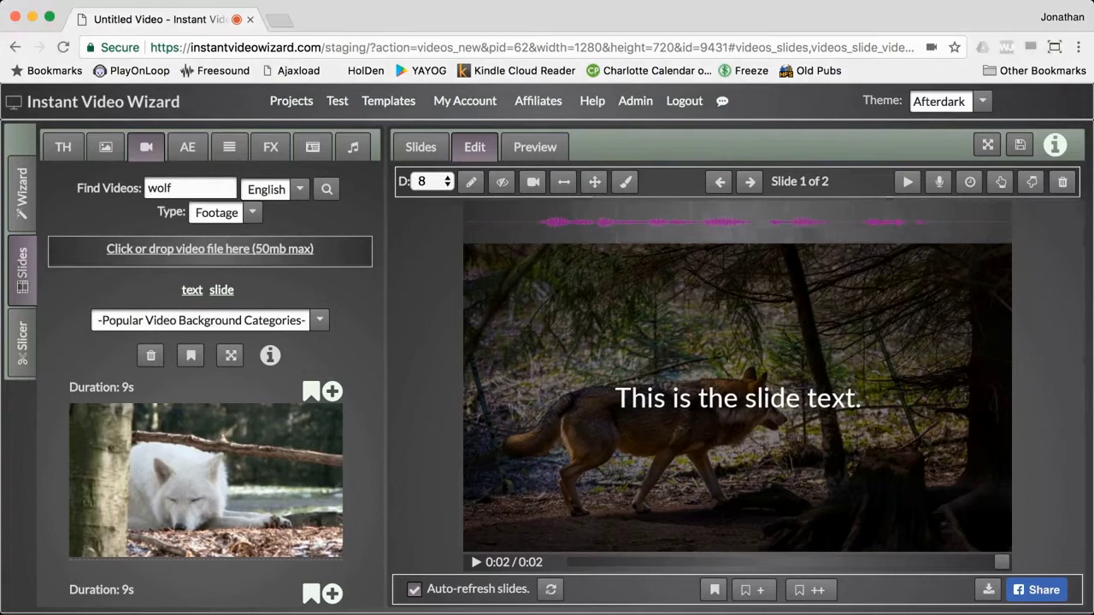
{"action": "left_click", "coordinate": [1034, 190]}
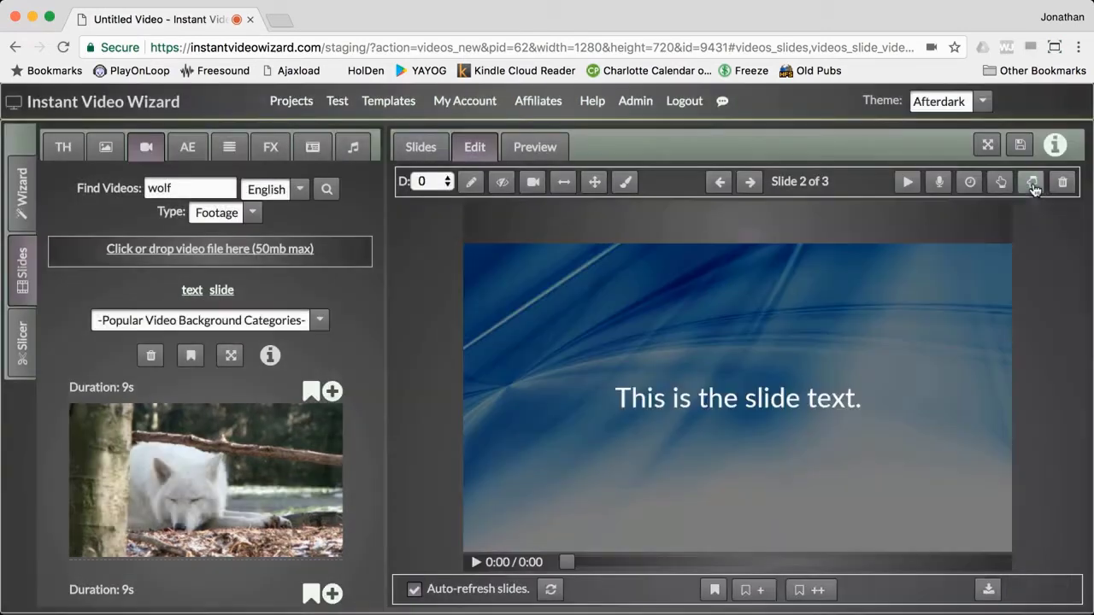
{"action": "left_click", "coordinate": [718, 183]}
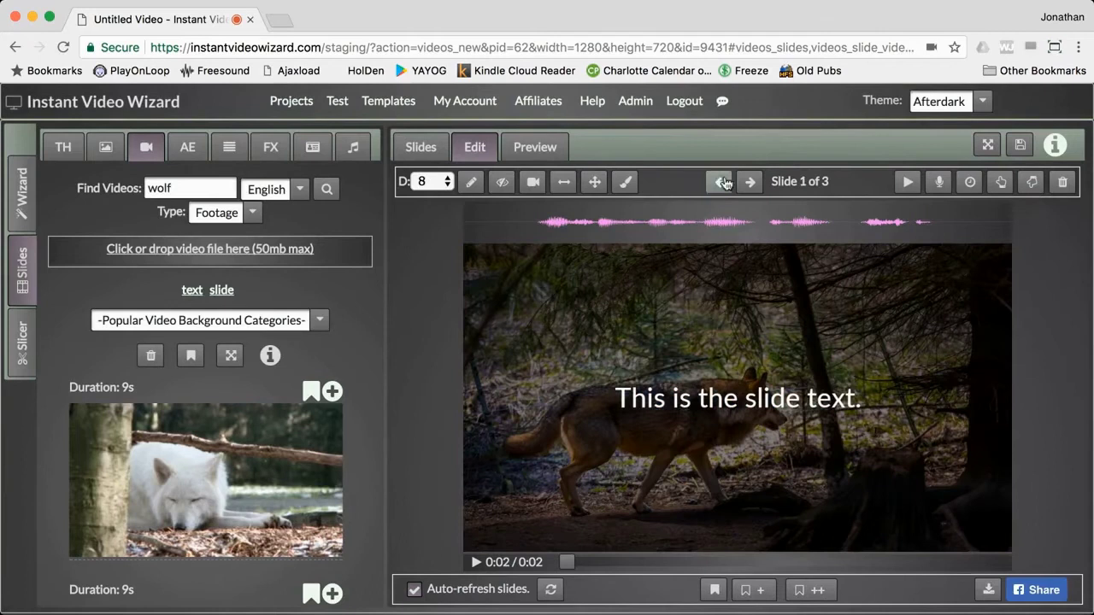
Insert a new slide before slide 1 and delete that inserted slide
{"action": "left_click", "coordinate": [1000, 182]}
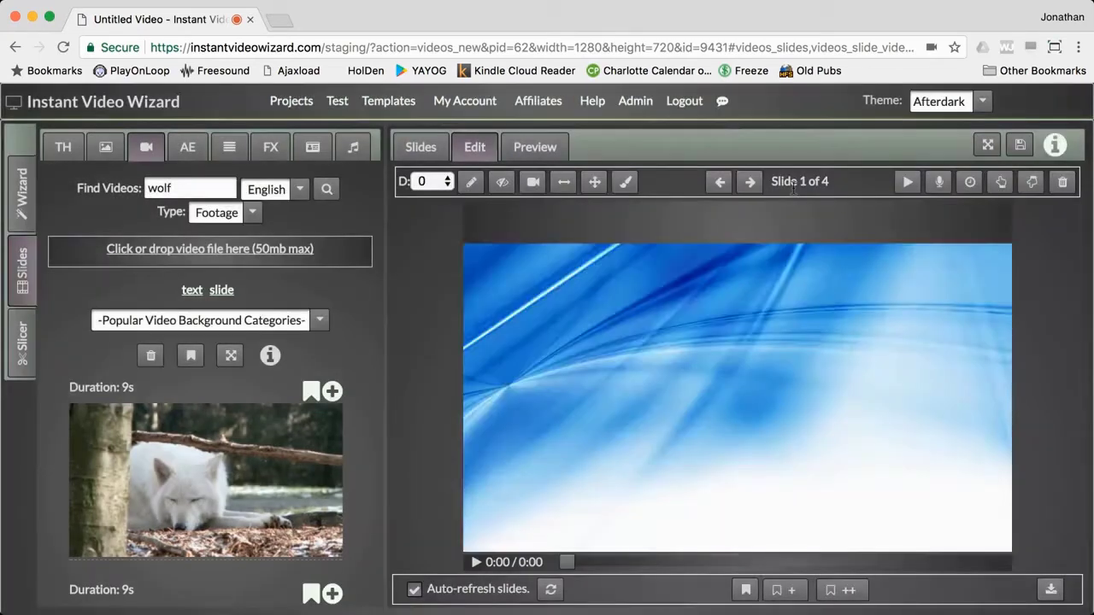
{"action": "left_click", "coordinate": [772, 195]}
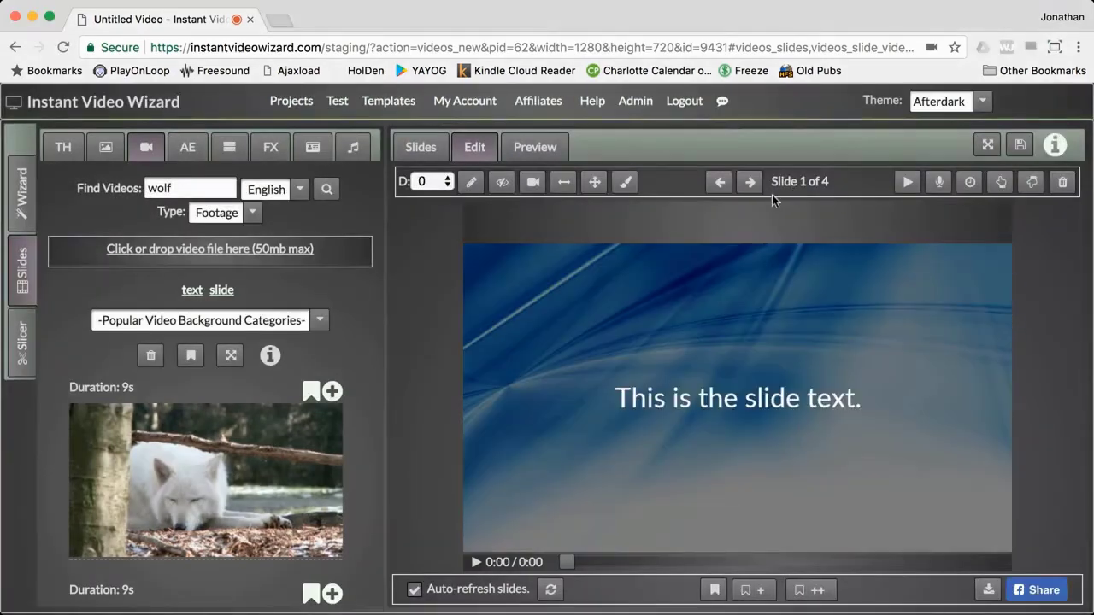
{"action": "left_click", "coordinate": [1064, 183]}
{"action": "left_click", "coordinate": [613, 389]}
{"action": "left_click", "coordinate": [626, 399]}
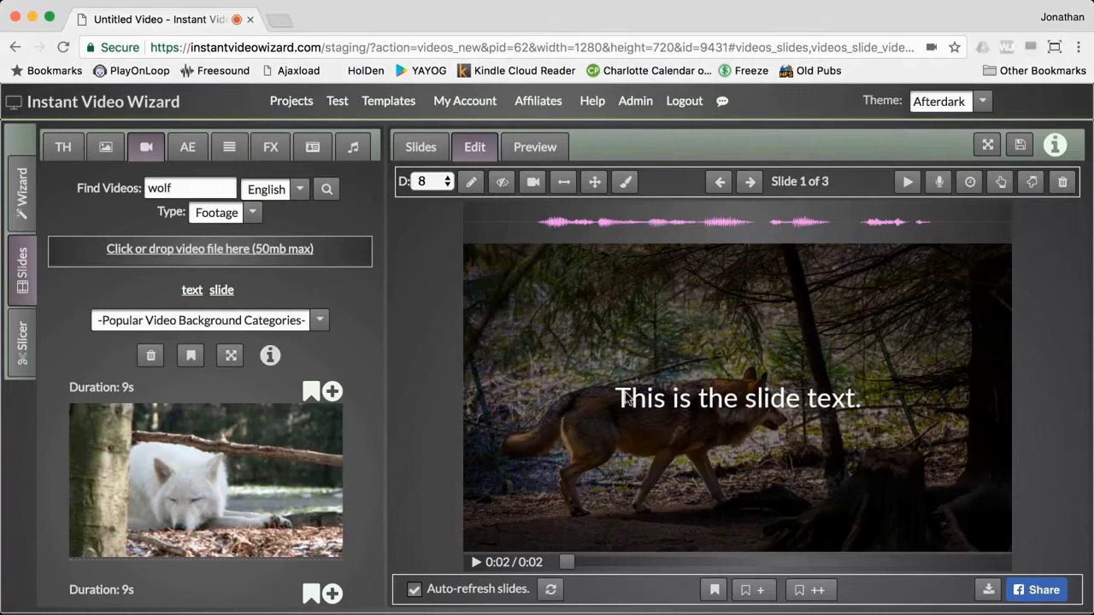
Save the video and generate audio for slide 3 only, using the Brian, Male voice
{"action": "left_click", "coordinate": [1019, 152]}
{"action": "left_click", "coordinate": [751, 184]}
{"action": "left_click", "coordinate": [751, 183]}
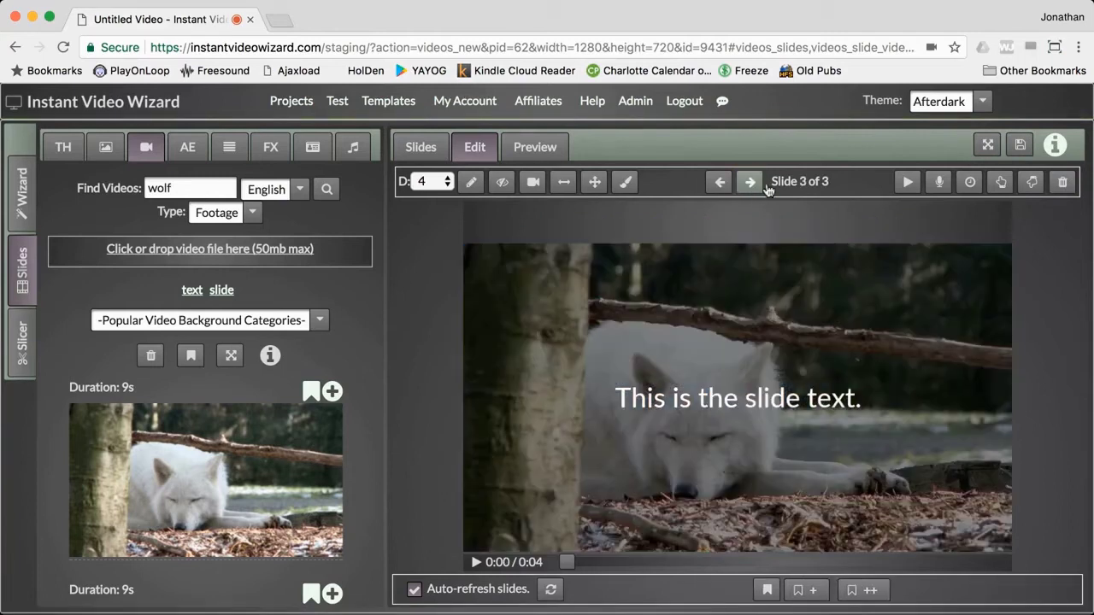
{"action": "left_click", "coordinate": [937, 181]}
{"action": "left_click", "coordinate": [538, 289]}
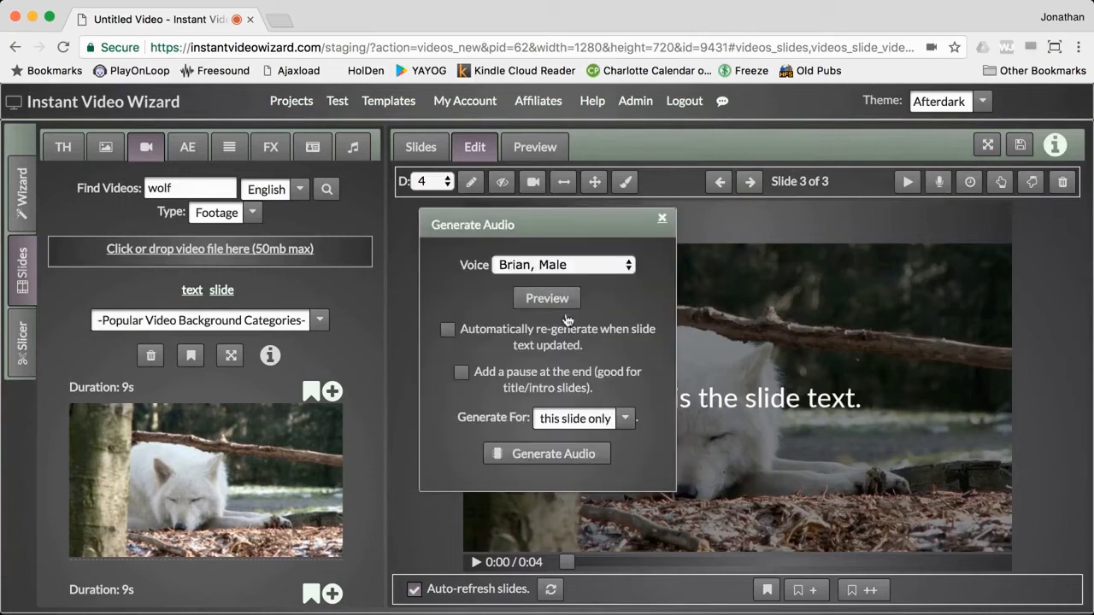
{"action": "left_click", "coordinate": [553, 459]}
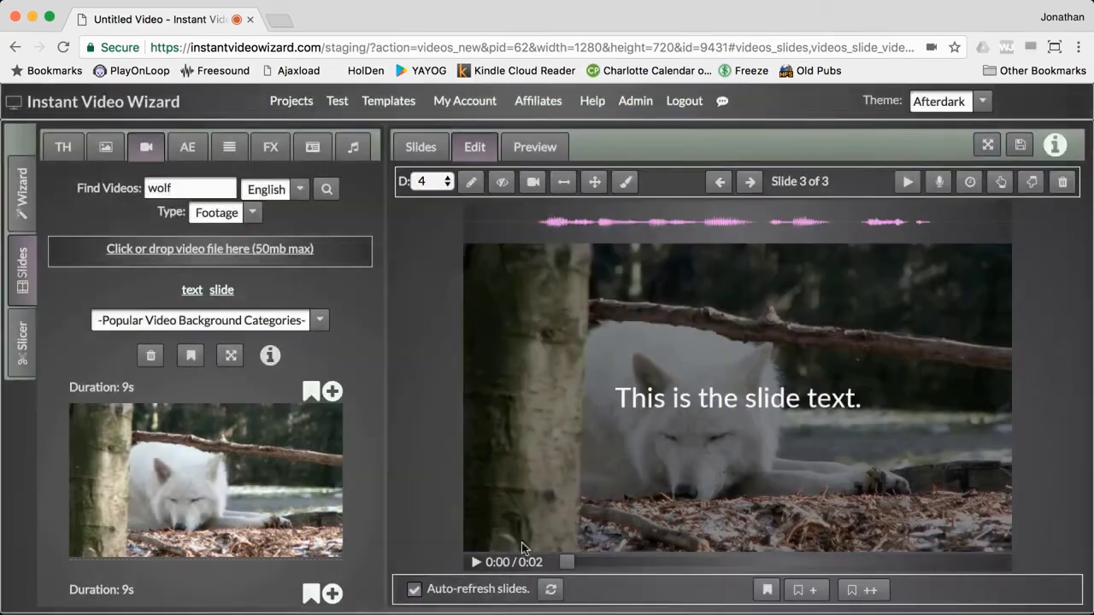
Refresh slide 3 and check its generated narration from different points along the audio waveform
{"action": "left_click", "coordinate": [552, 589]}
{"action": "left_click", "coordinate": [596, 224]}
{"action": "left_click", "coordinate": [686, 231]}
{"action": "left_click", "coordinate": [764, 230]}
{"action": "left_click", "coordinate": [828, 233]}
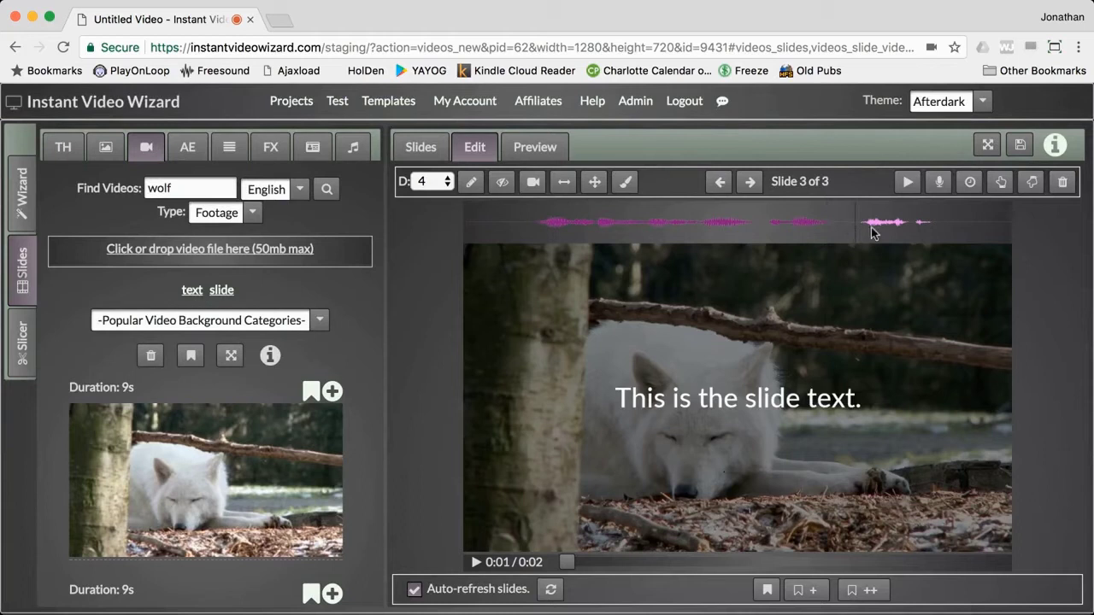
{"action": "left_click", "coordinate": [913, 221]}
{"action": "left_click", "coordinate": [927, 227]}
{"action": "left_click", "coordinate": [850, 233]}
{"action": "left_click", "coordinate": [733, 227]}
{"action": "left_click", "coordinate": [637, 227]}
{"action": "left_click", "coordinate": [579, 232]}
{"action": "left_click", "coordinate": [535, 228]}
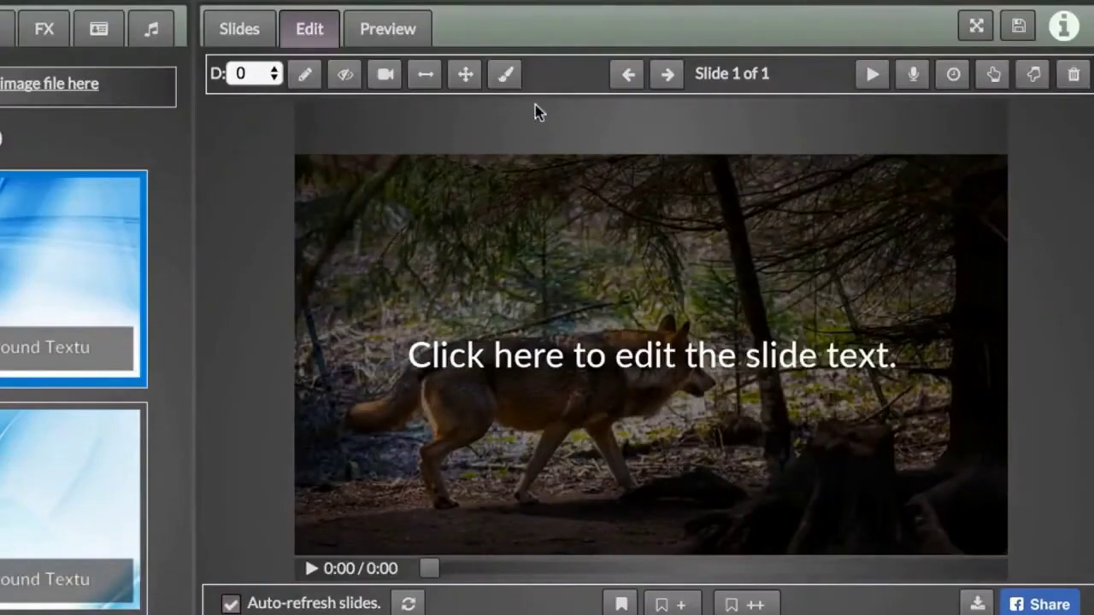
Zoom in on slide 1's wolf background image so the wolf fills more of the frame
{"action": "left_click", "coordinate": [469, 85]}
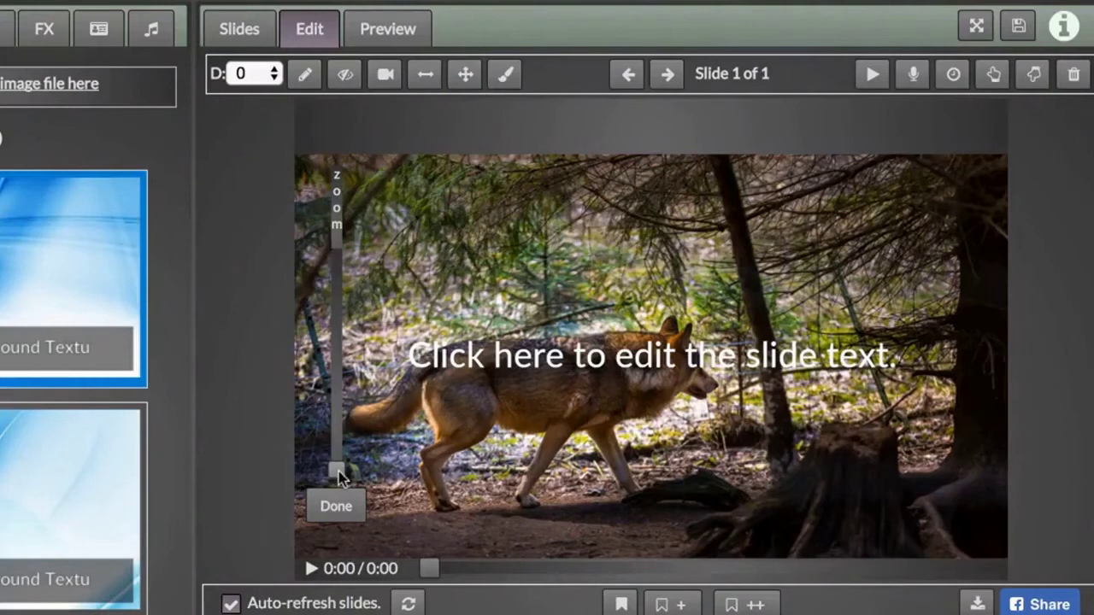
{"action": "left_click_drag", "start_coordinate": [339, 470], "coordinate": [501, 370]}
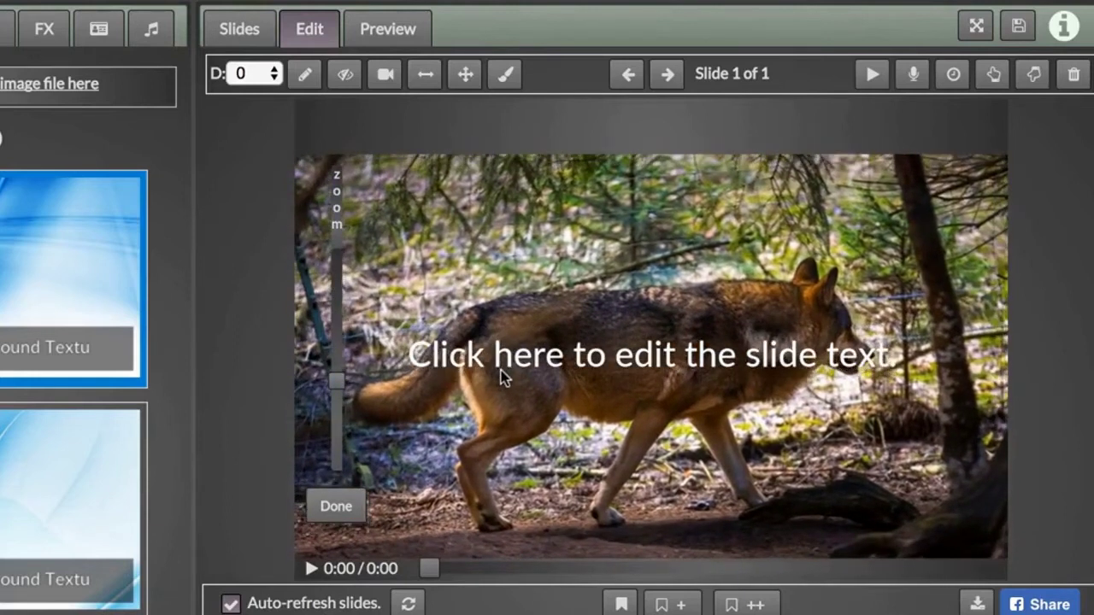
{"action": "left_click", "coordinate": [337, 506]}
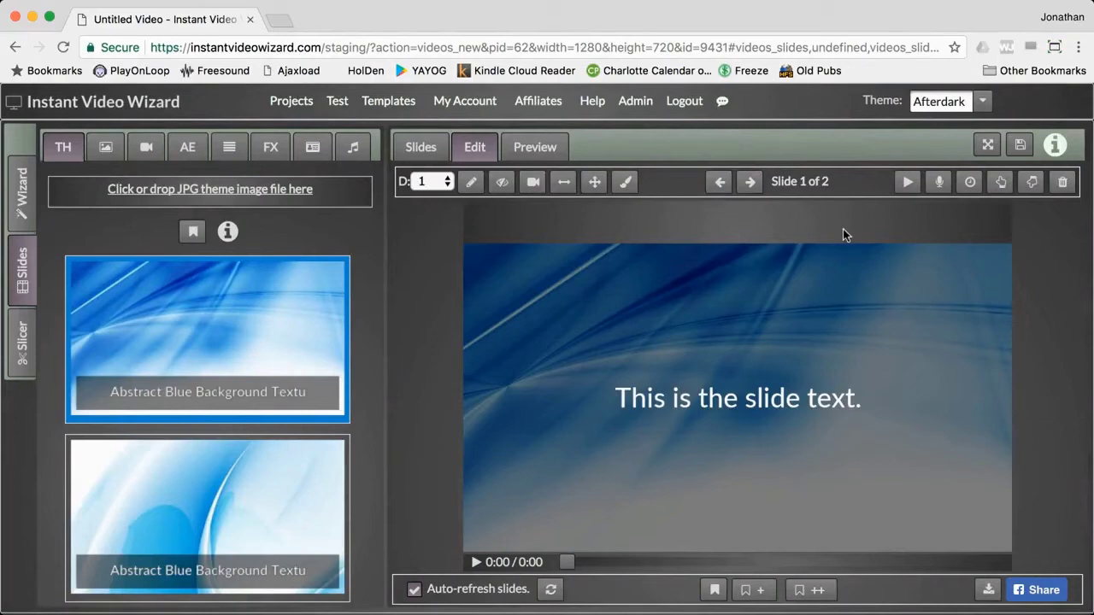
Check which slides audio can be generated for, and generate Brian, Male voice audio for slide 1 only
{"action": "left_click", "coordinate": [942, 187]}
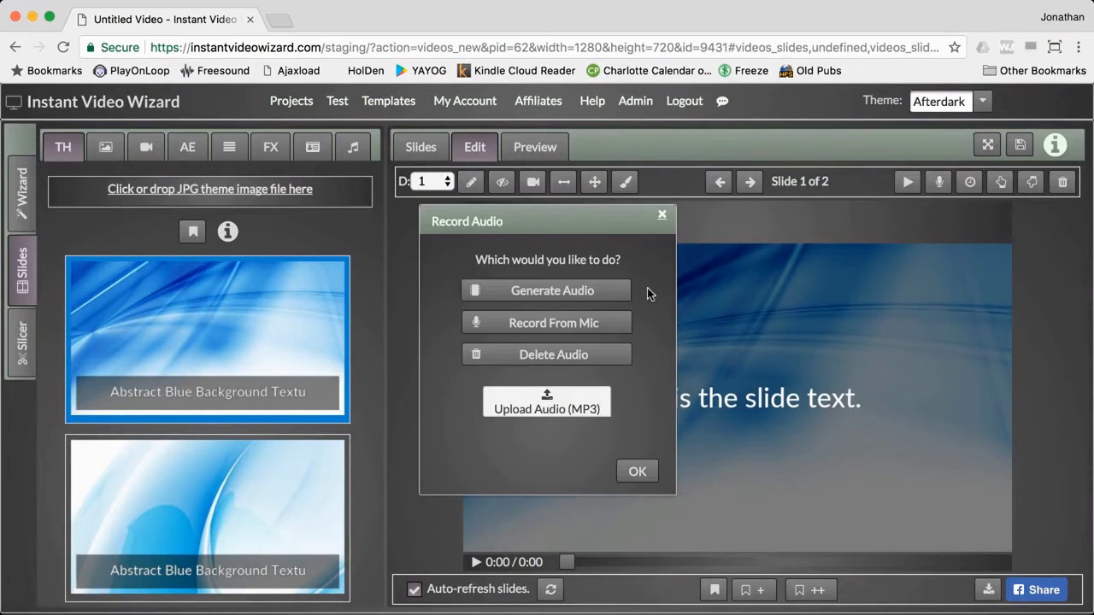
{"action": "left_click", "coordinate": [621, 292]}
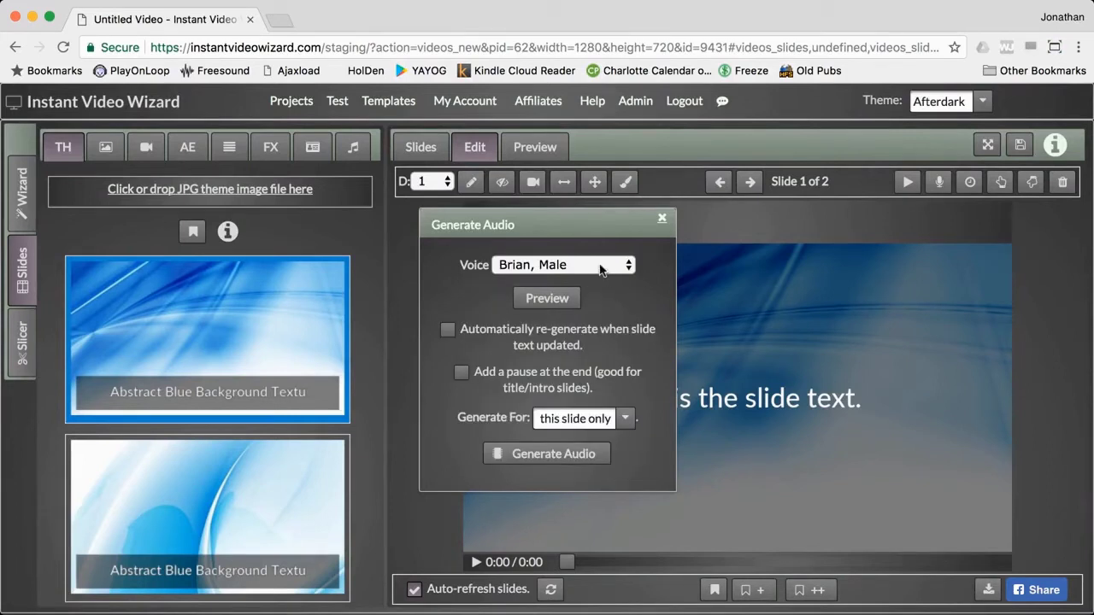
{"action": "left_click", "coordinate": [628, 420]}
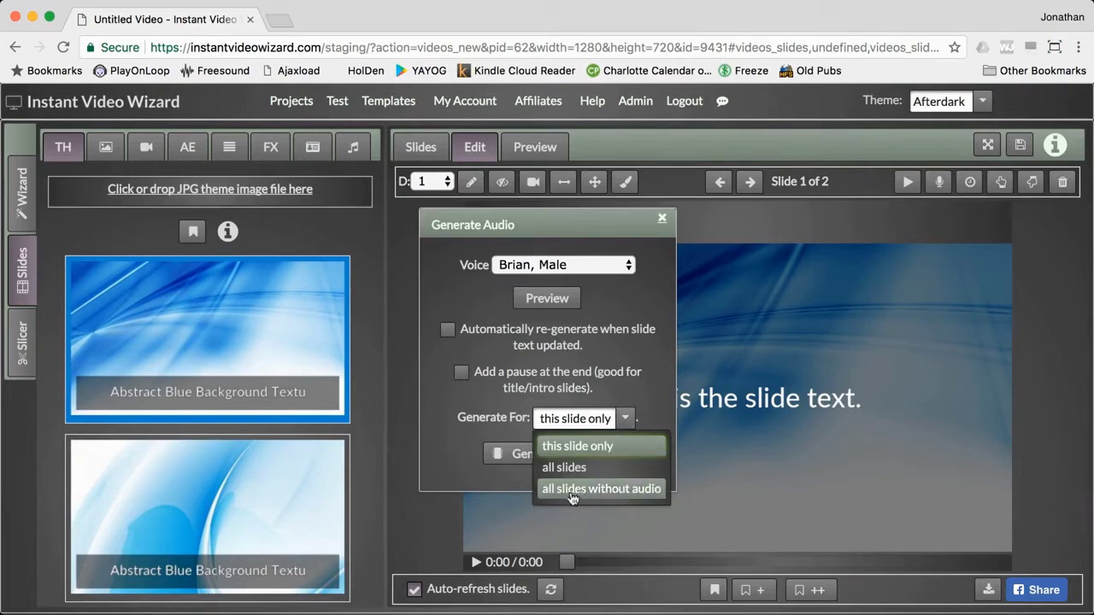
{"action": "left_click", "coordinate": [512, 477]}
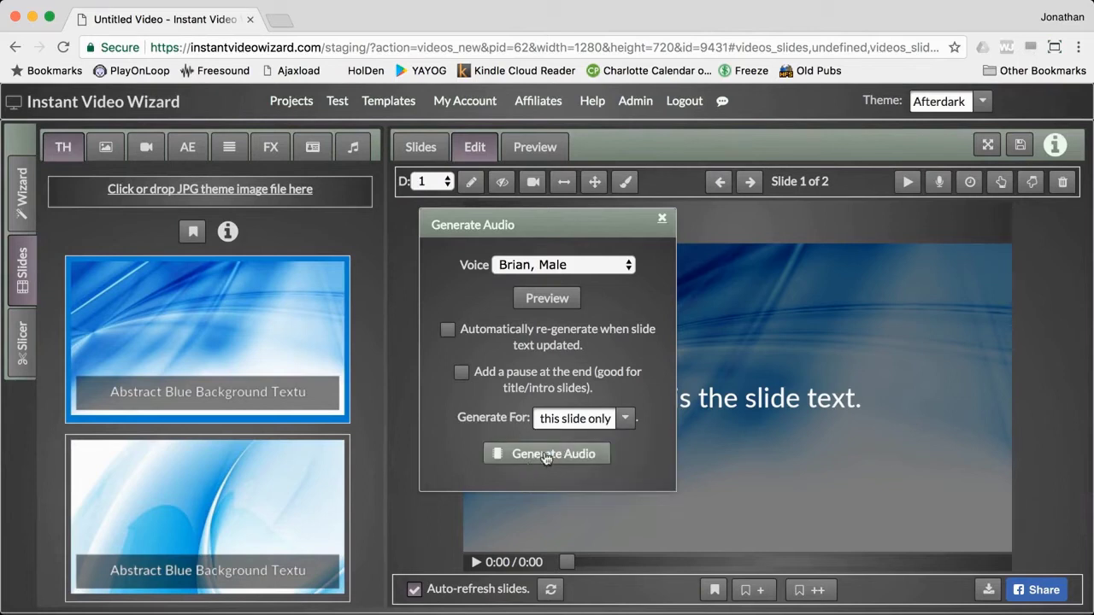
{"action": "left_click", "coordinate": [545, 455]}
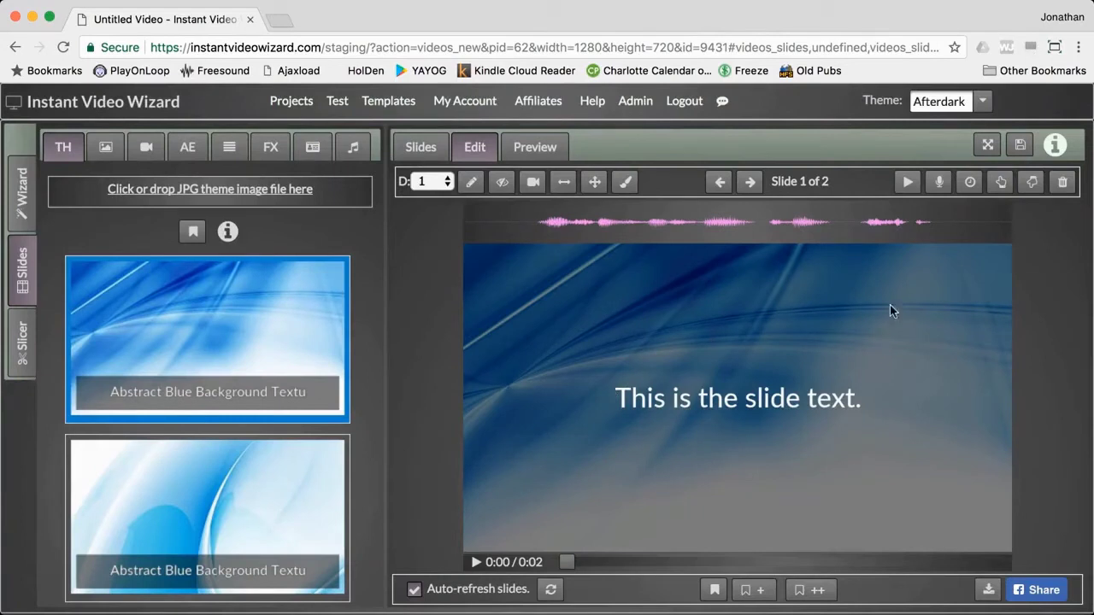
Record microphone narration for slide 1 using the Turtle Beach PX22 audio input
{"action": "left_click", "coordinate": [938, 185]}
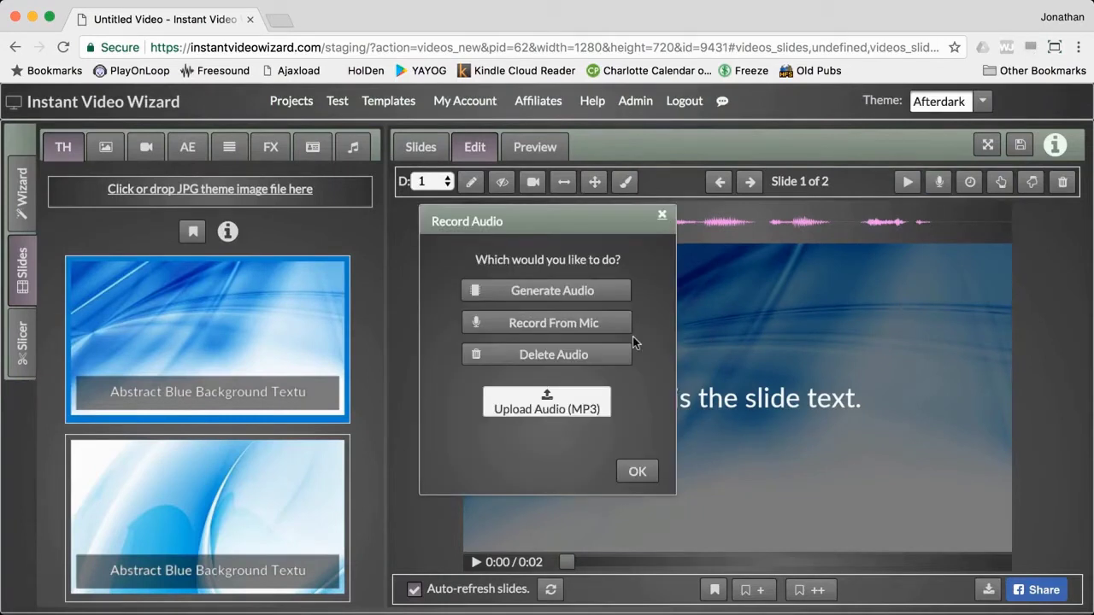
{"action": "left_click", "coordinate": [610, 332]}
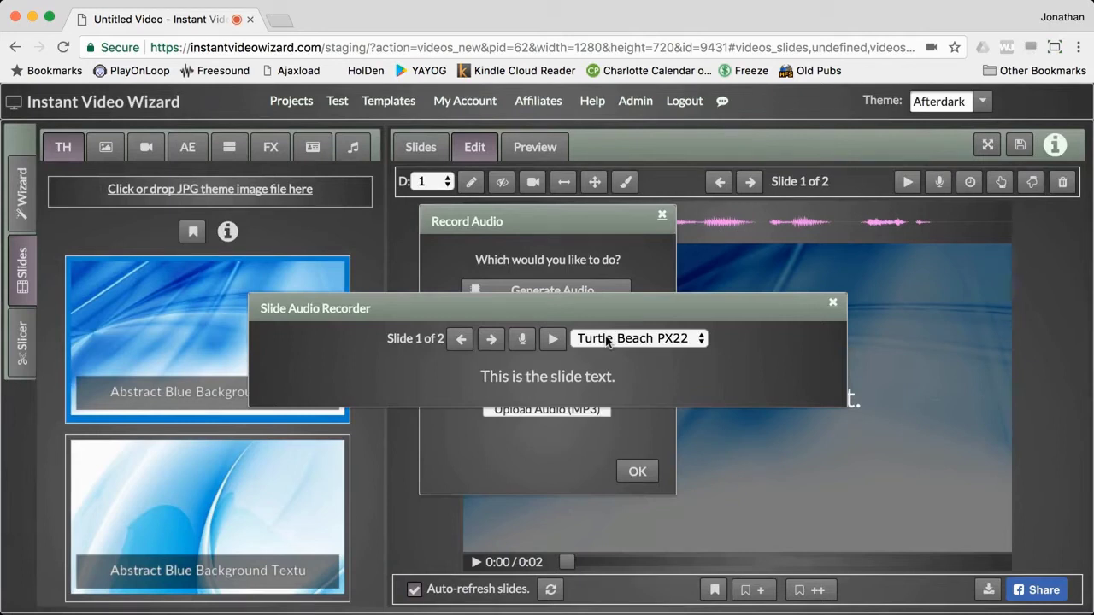
{"action": "left_click", "coordinate": [525, 344]}
{"action": "left_click", "coordinate": [526, 346]}
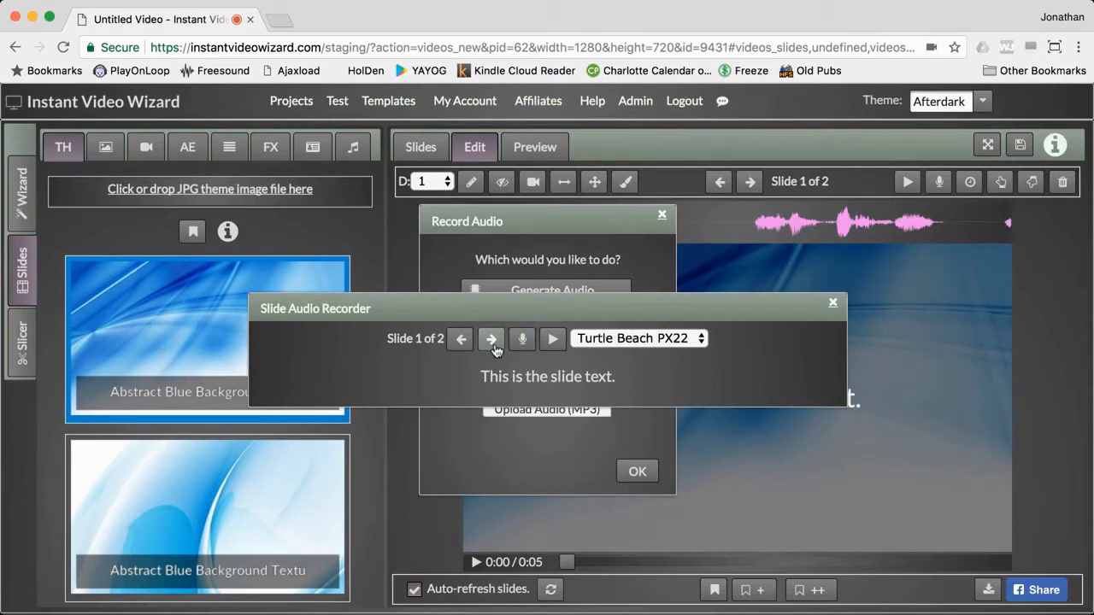
Check slide 2 in the audio recorder, return to slide 1, and delete slide 1's recorded audio
{"action": "left_click", "coordinate": [492, 342]}
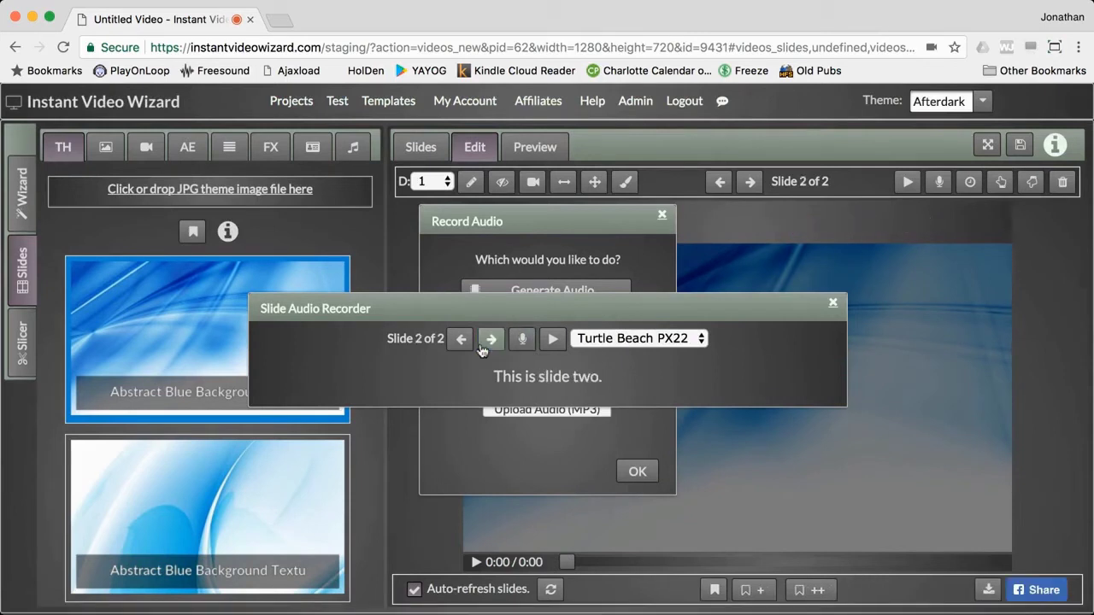
{"action": "left_click", "coordinate": [461, 340]}
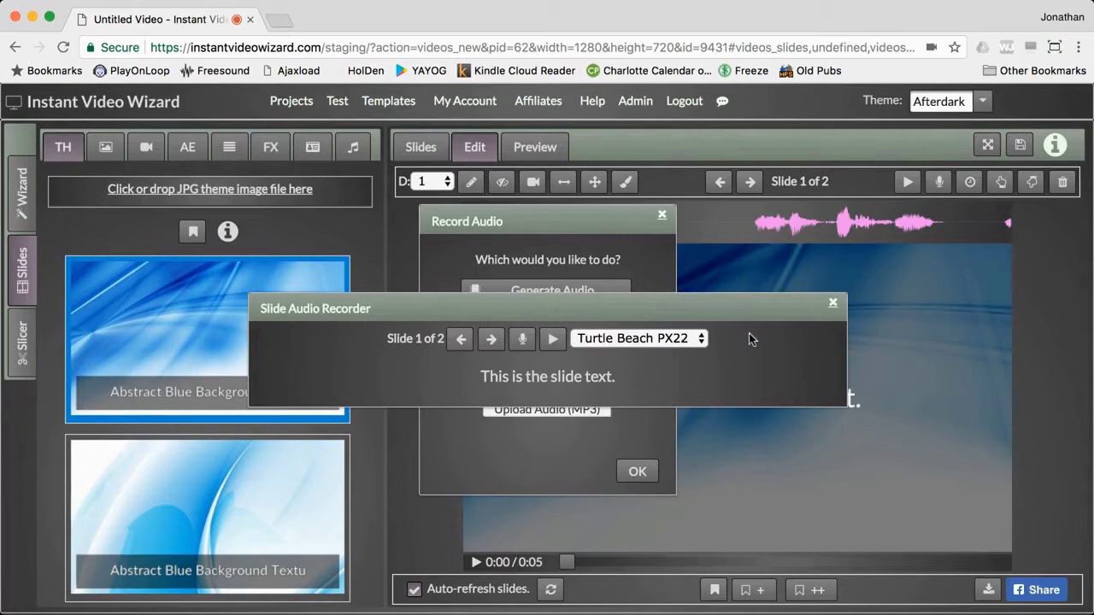
{"action": "left_click", "coordinate": [832, 302]}
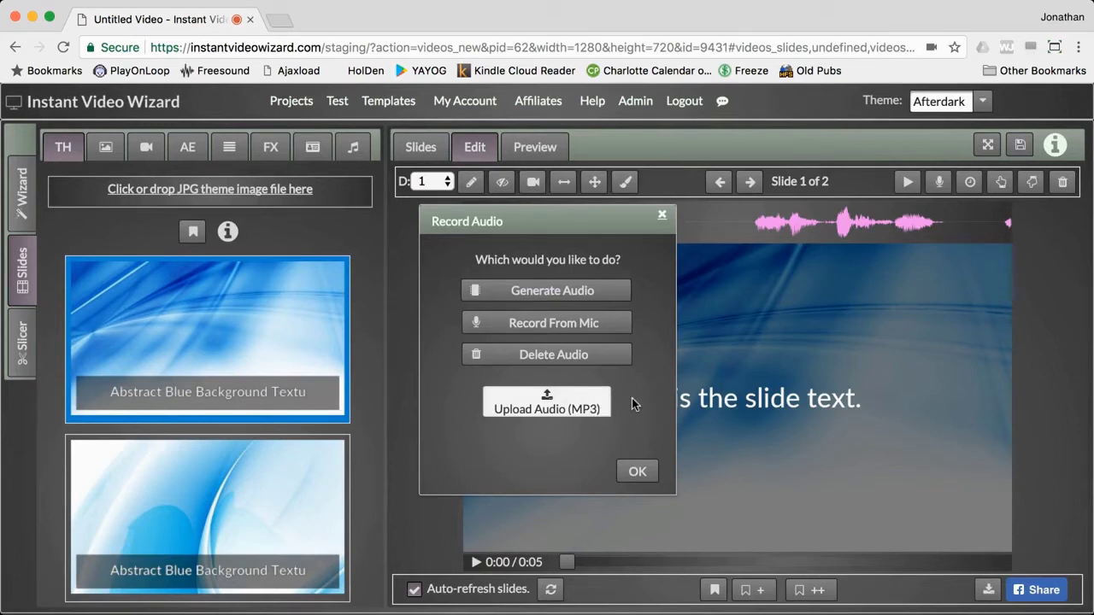
{"action": "left_click", "coordinate": [602, 363]}
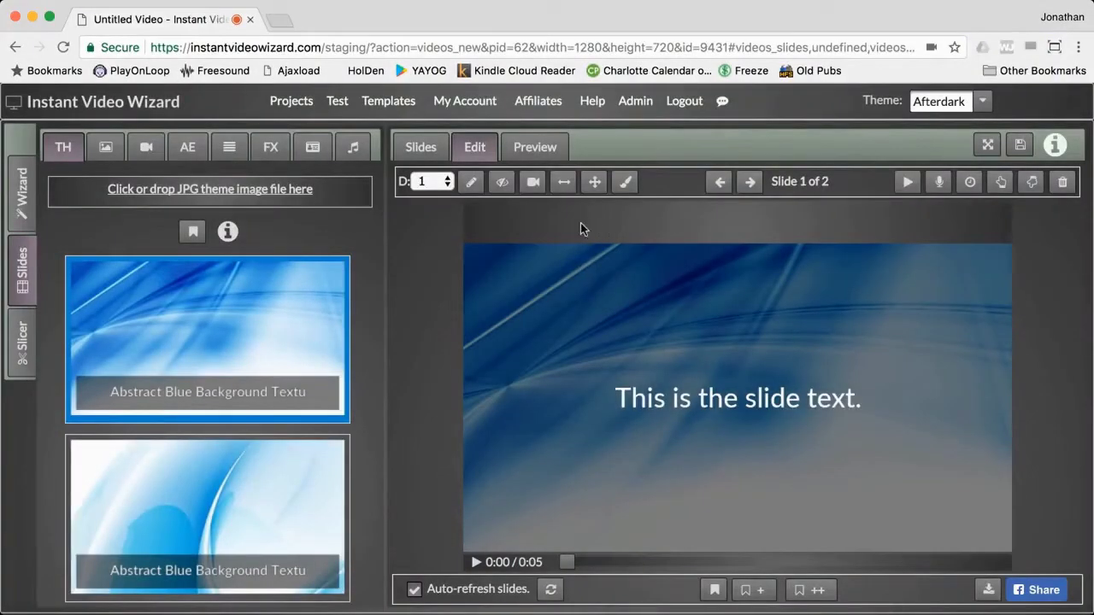
Check the slide video recorder's audio and video settings, then record a test video for slide 1 and discard it
{"action": "left_click", "coordinate": [537, 190]}
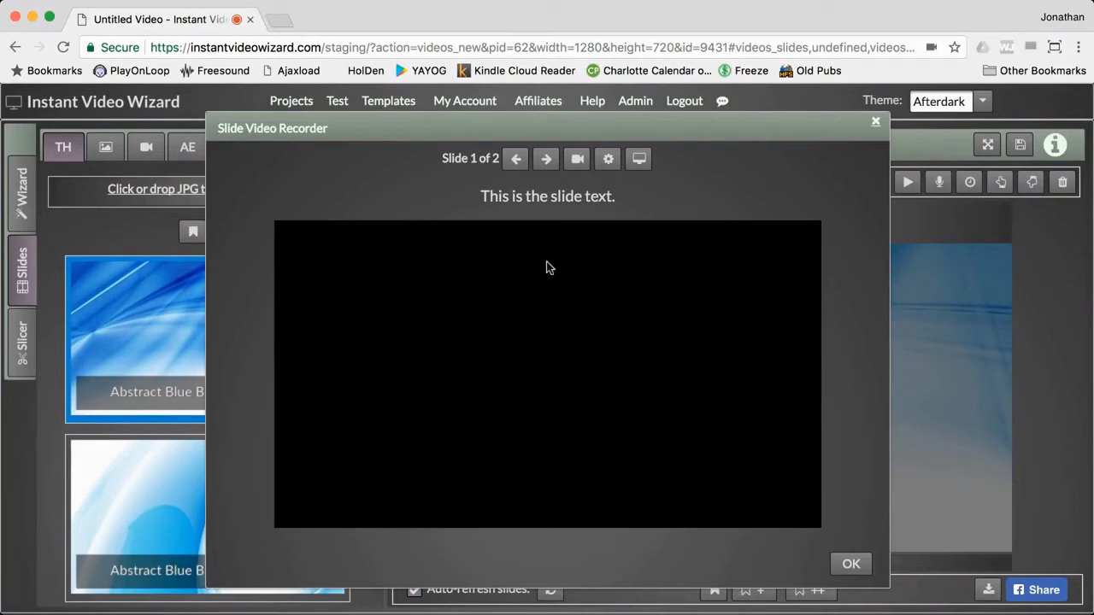
{"action": "left_click", "coordinate": [610, 164]}
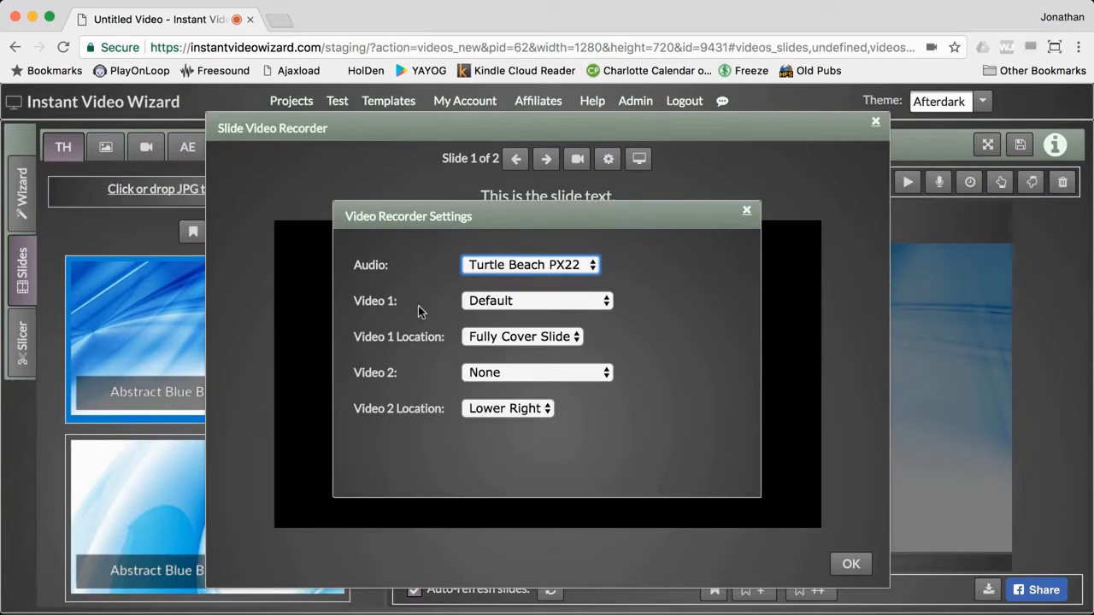
{"action": "left_click", "coordinate": [746, 213]}
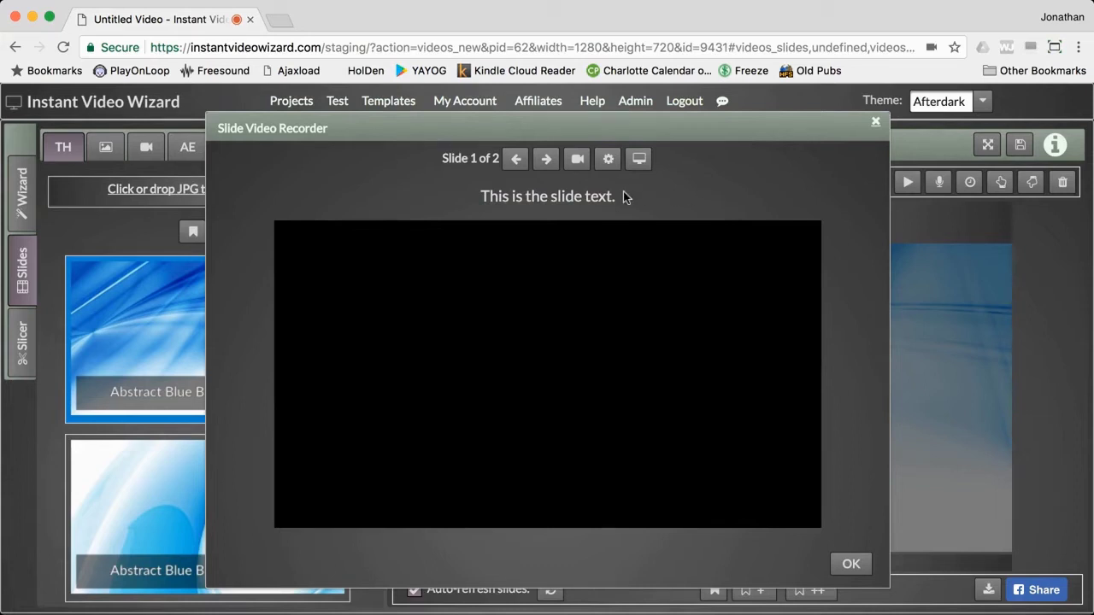
{"action": "left_click", "coordinate": [578, 160]}
{"action": "left_click", "coordinate": [577, 159]}
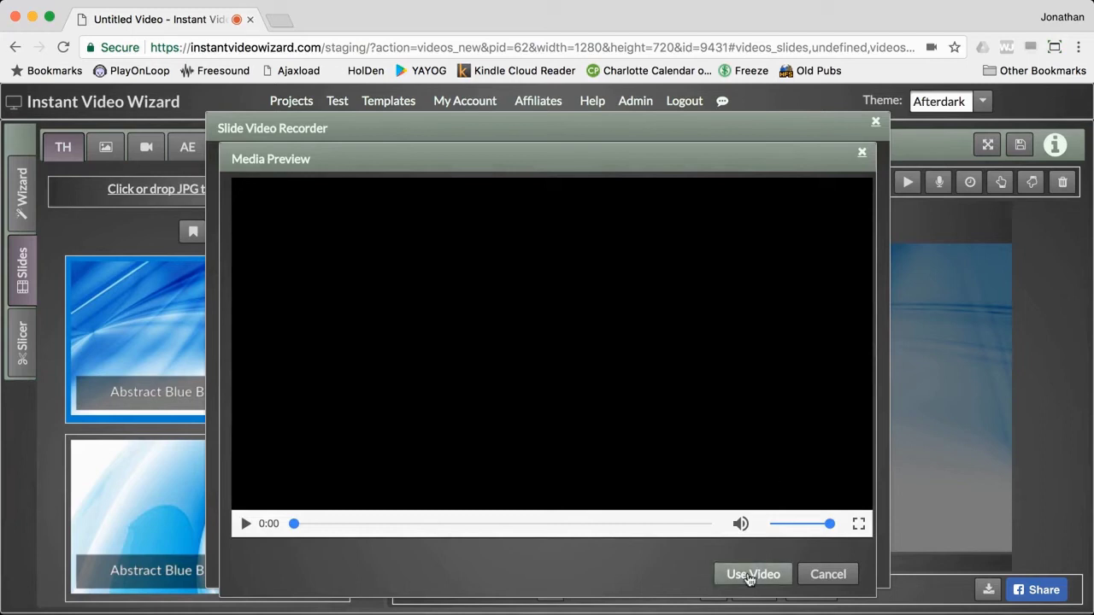
{"action": "left_click", "coordinate": [827, 574]}
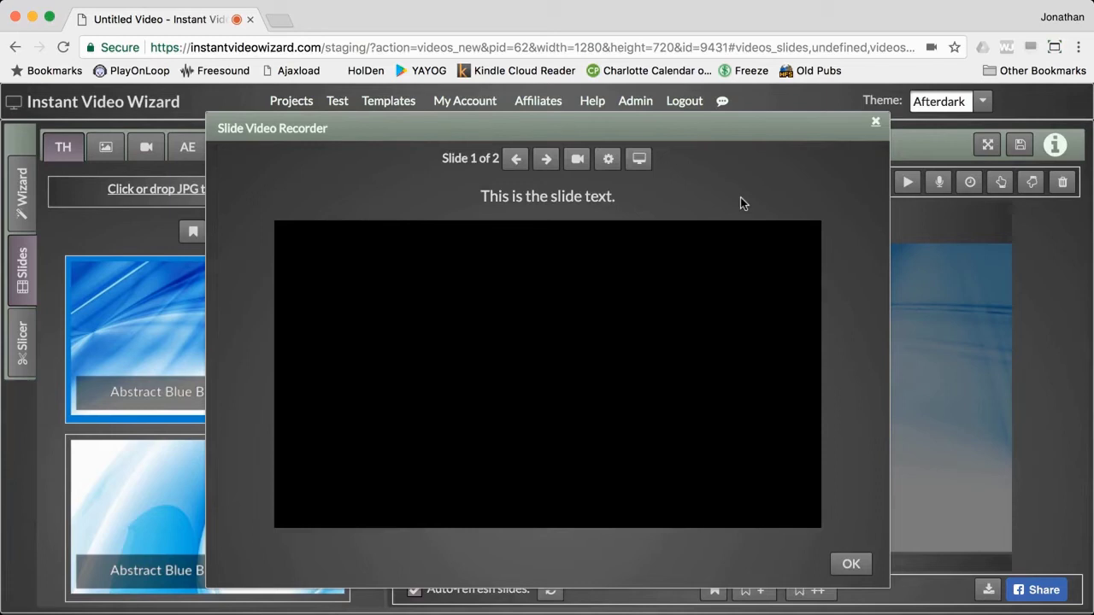
{"action": "left_click", "coordinate": [875, 122]}
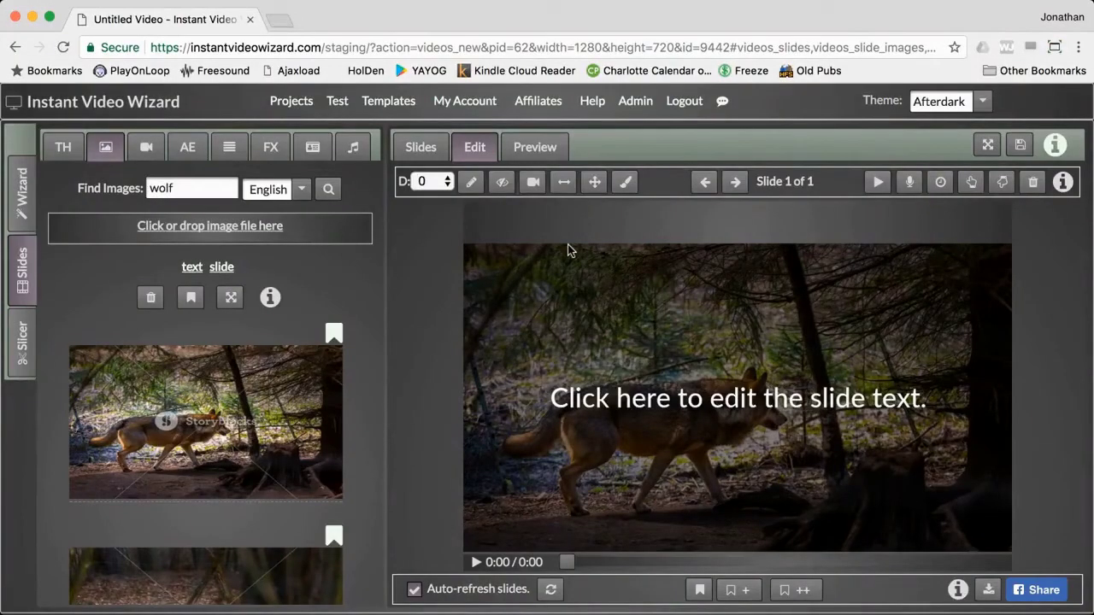
Replace the wolf slide's text with "This is the new text."
{"action": "left_click", "coordinate": [472, 183]}
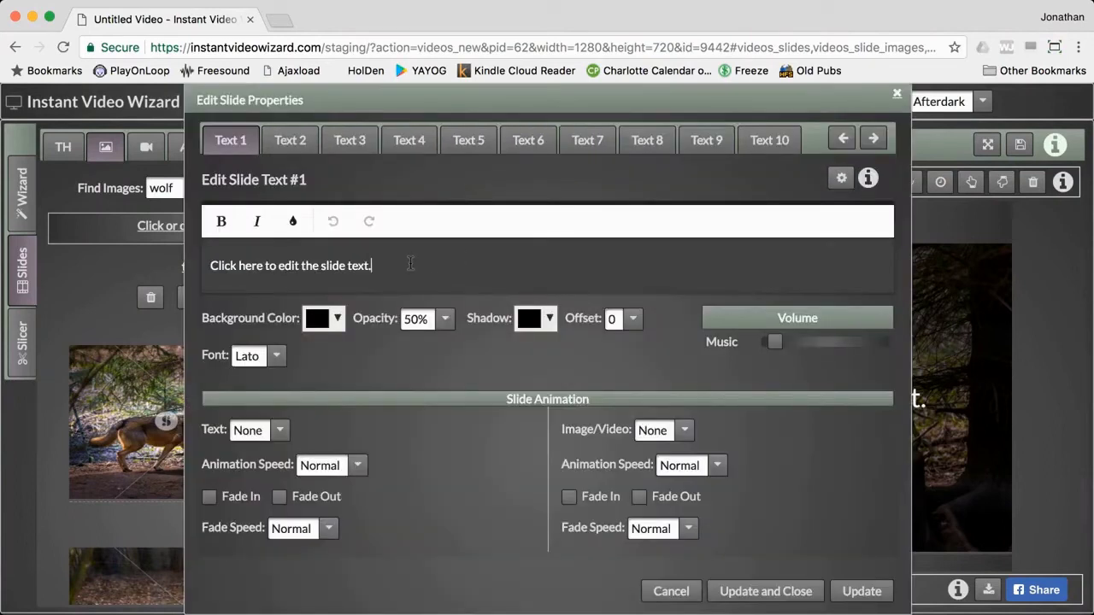
{"action": "left_click_drag", "start_coordinate": [371, 266], "coordinate": [211, 266]}
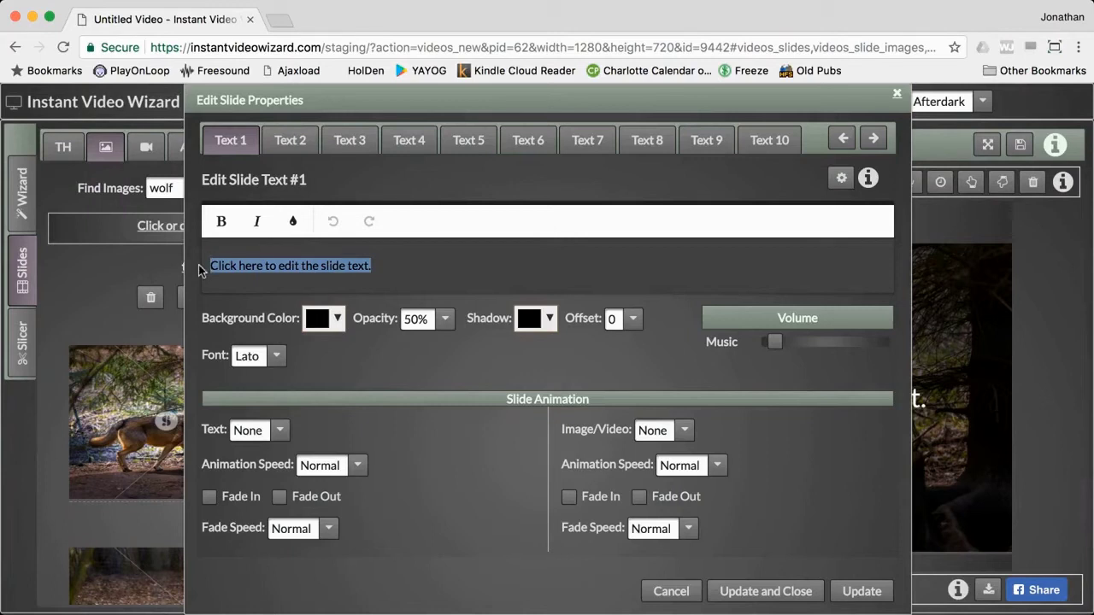
{"action": "type", "text": "This is the"}
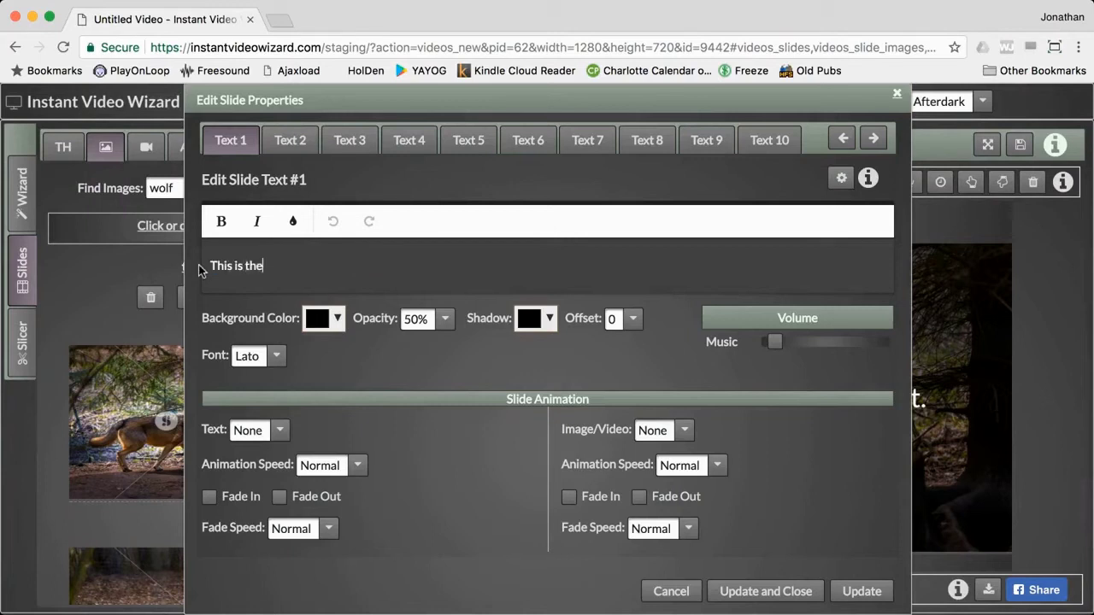
{"action": "type", "text": " new text."}
Color the whole sentence in Slide Text #1 orange-red
{"action": "left_click_drag", "start_coordinate": [314, 266], "coordinate": [210, 267]}
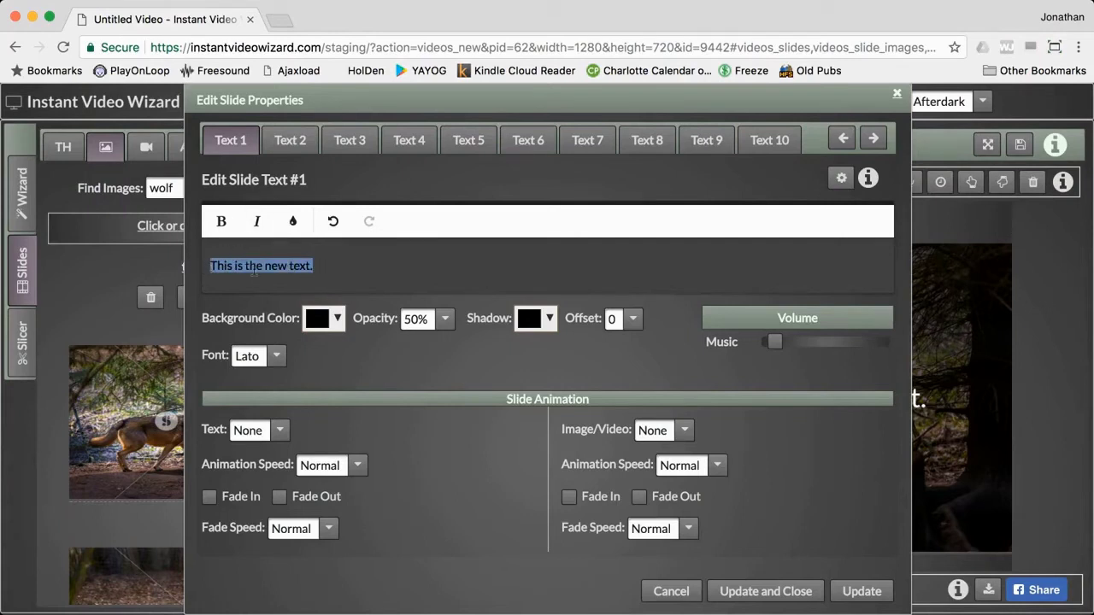
{"action": "left_click", "coordinate": [293, 221]}
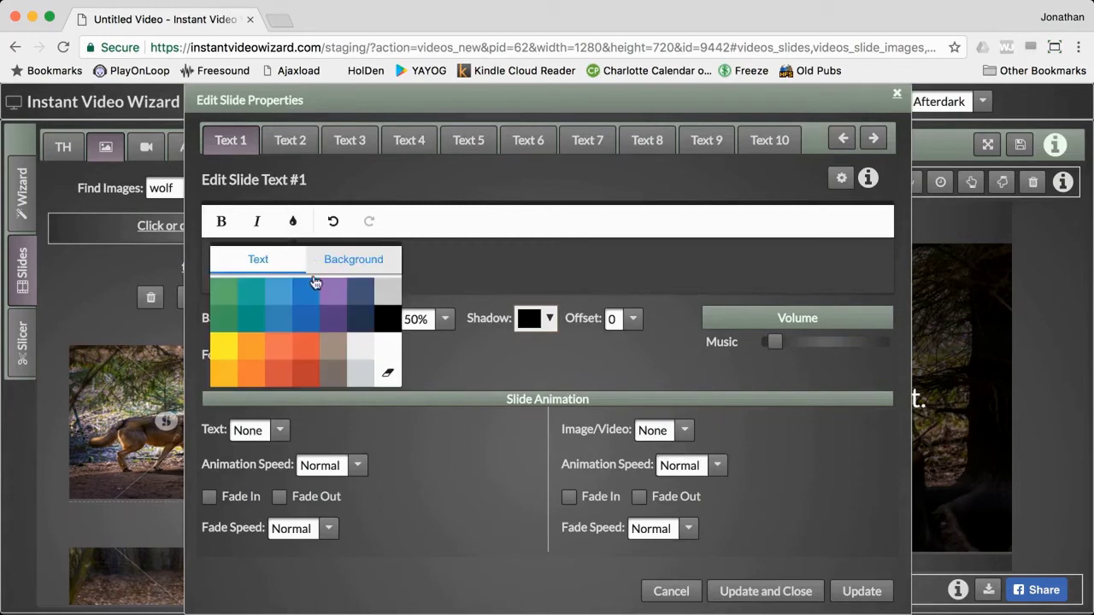
{"action": "left_click", "coordinate": [303, 348]}
{"action": "left_click", "coordinate": [282, 268]}
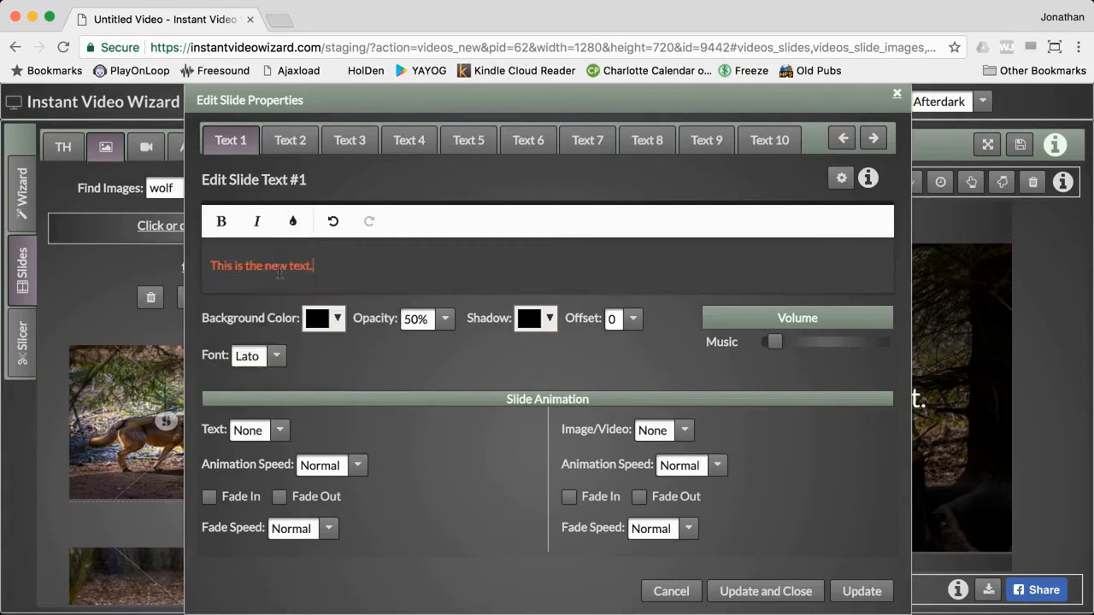
Color the words "new text" yellow and apply the text changes to the slide
{"action": "left_click_drag", "start_coordinate": [264, 266], "coordinate": [311, 267]}
{"action": "left_click", "coordinate": [295, 224]}
{"action": "left_click", "coordinate": [223, 356]}
{"action": "left_click", "coordinate": [316, 284]}
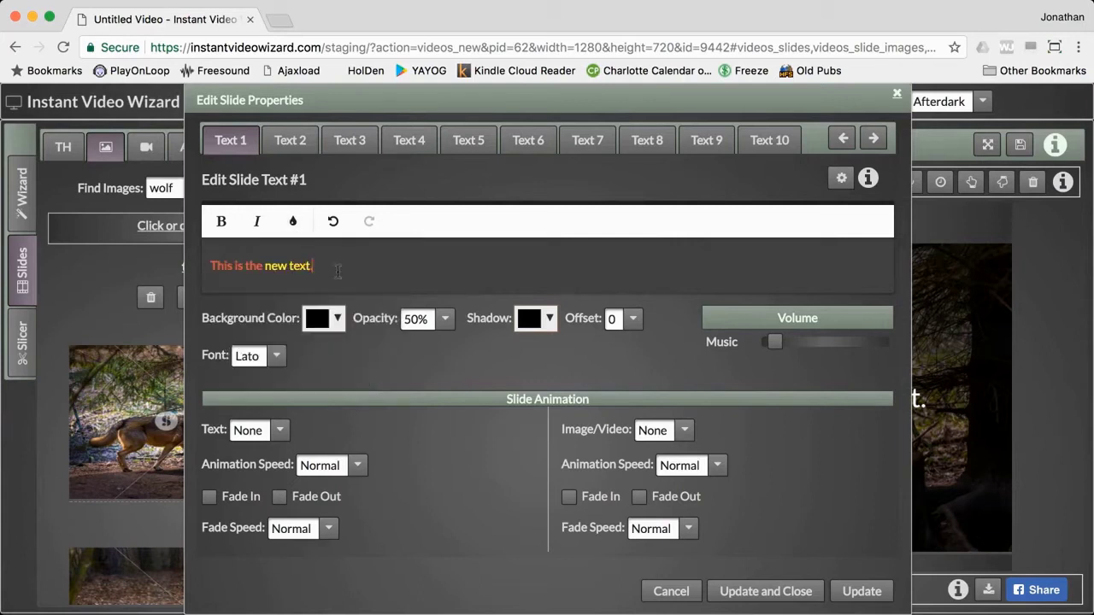
{"action": "left_click", "coordinate": [729, 591]}
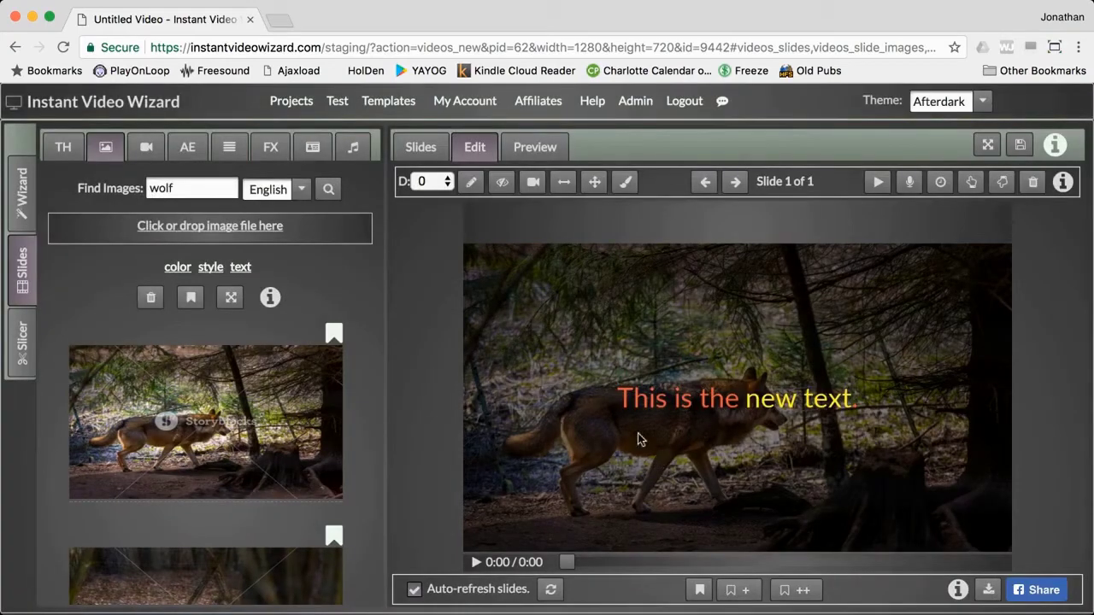
Give the slide text a white shadow with an offset of 3 and update the slide
{"action": "left_click", "coordinate": [469, 182]}
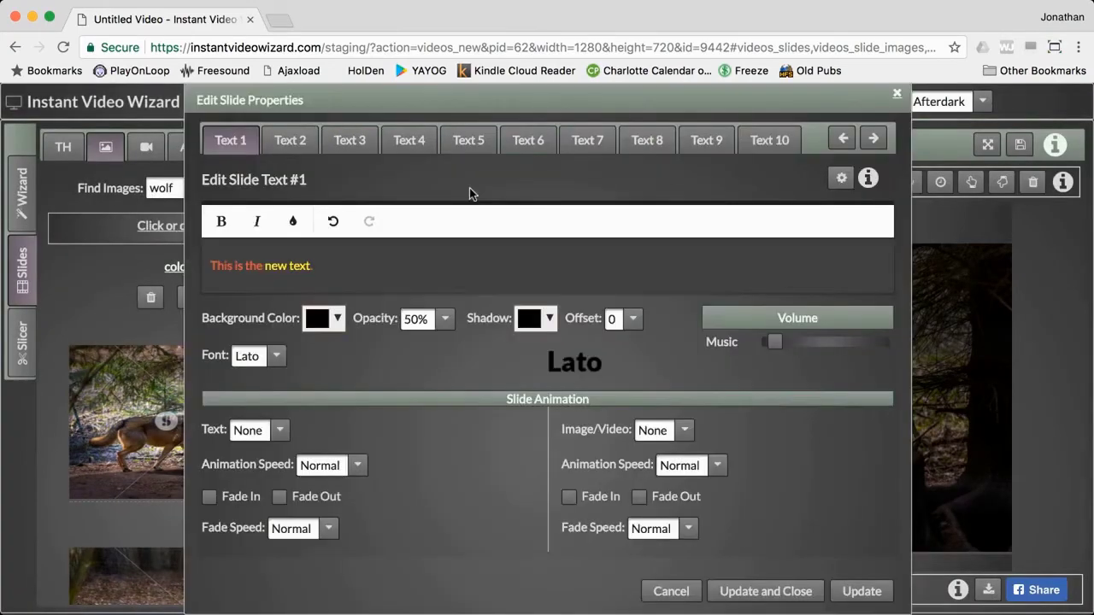
{"action": "left_click", "coordinate": [552, 318]}
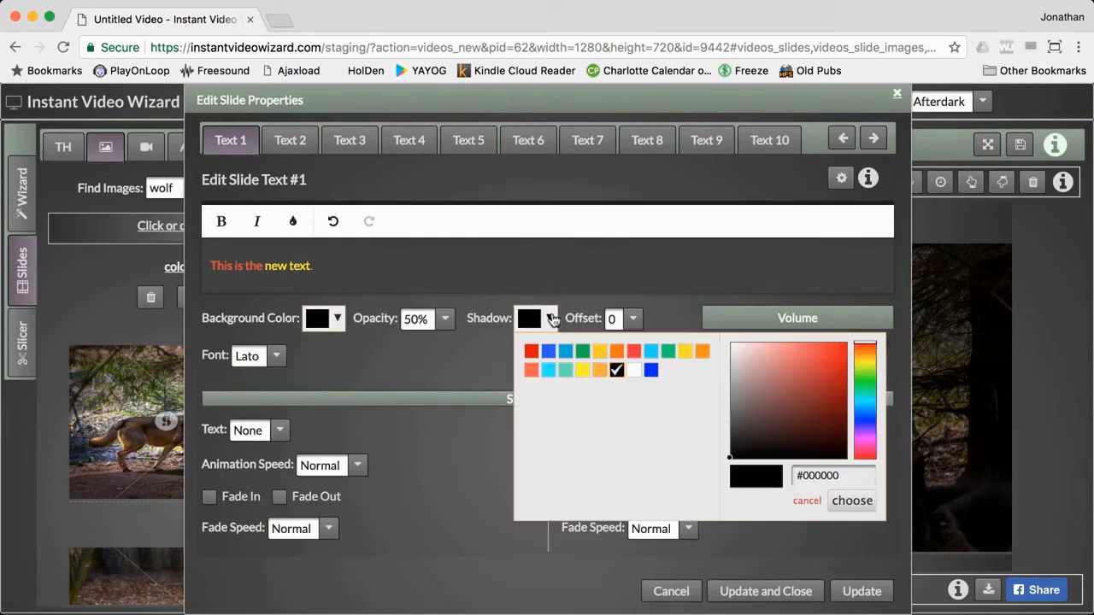
{"action": "left_click", "coordinate": [632, 371]}
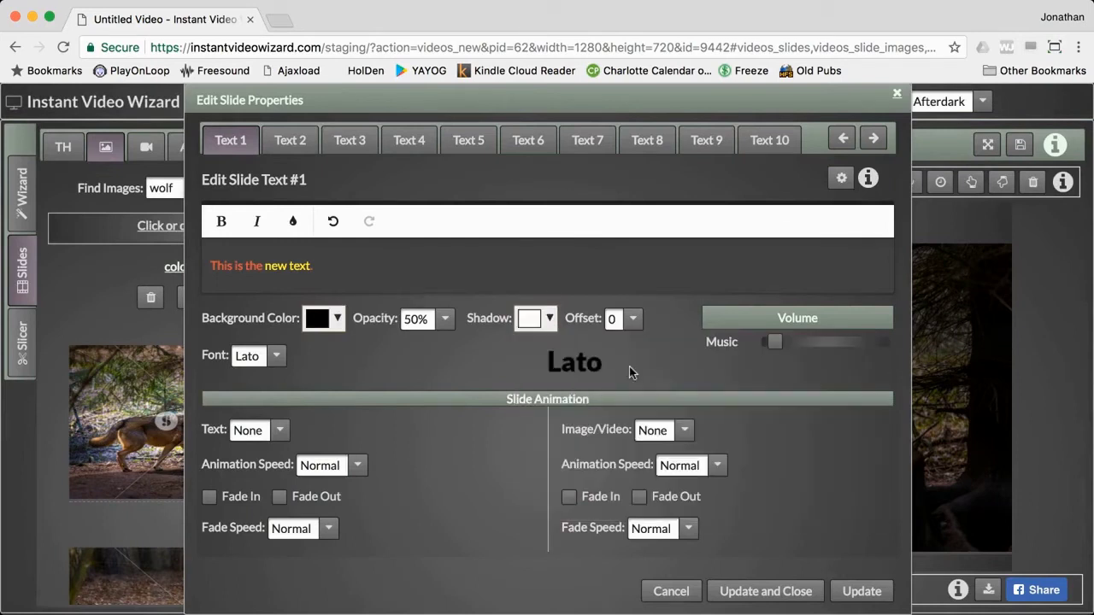
{"action": "left_click", "coordinate": [633, 321]}
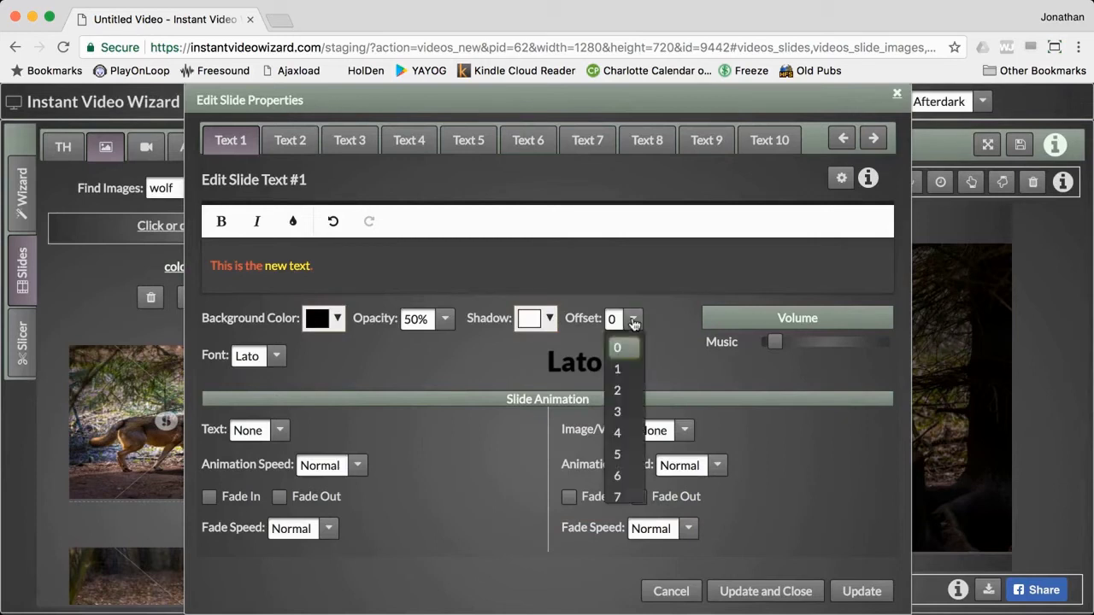
{"action": "left_click", "coordinate": [624, 413]}
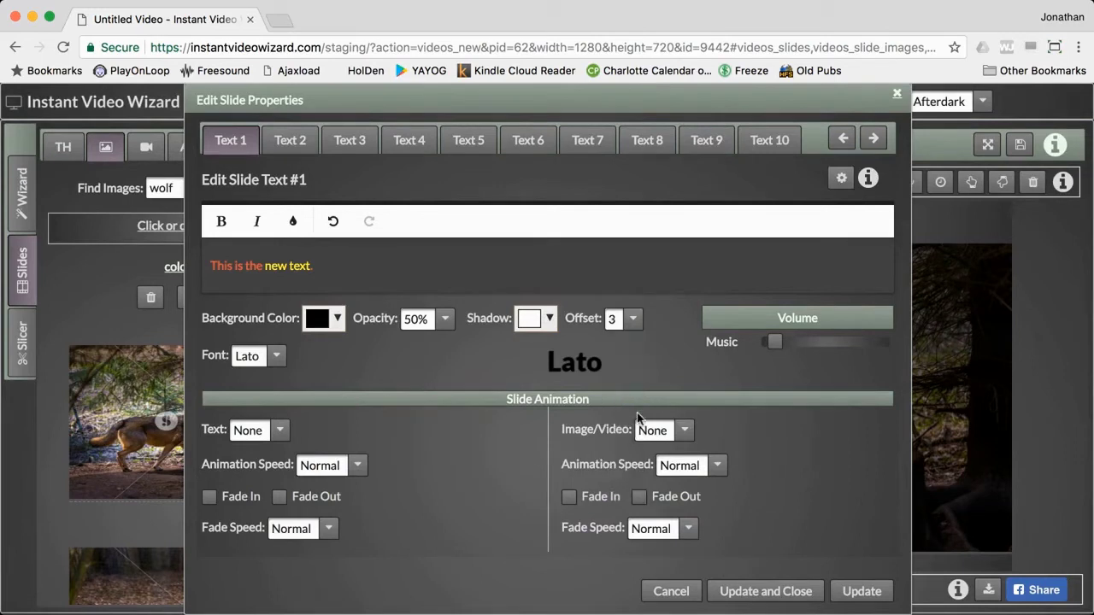
{"action": "left_click", "coordinate": [731, 592]}
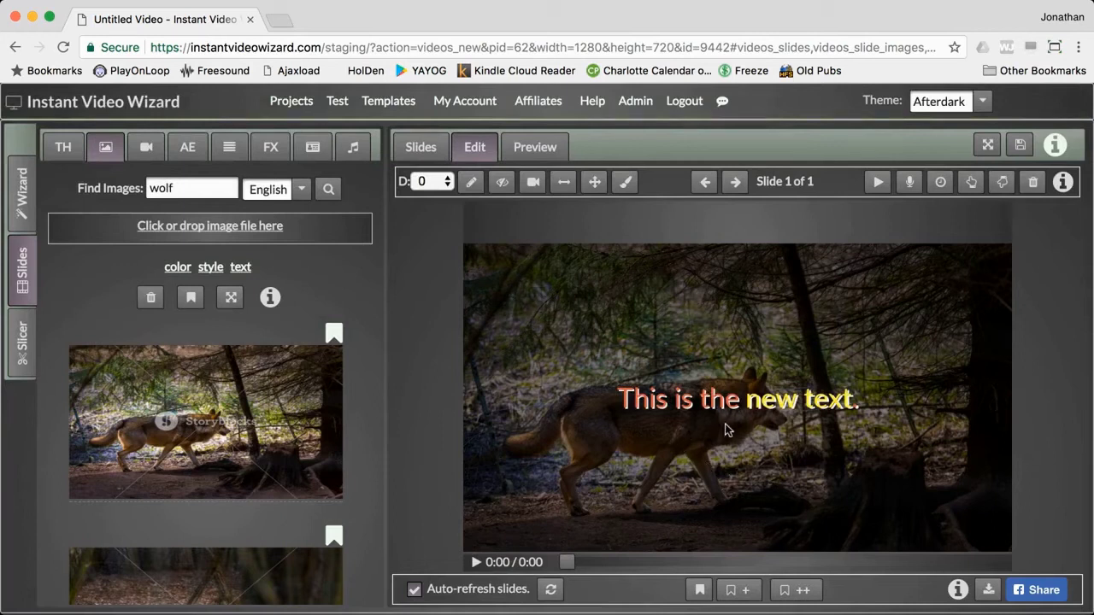
Change the slide text's font to Chunkfive and update the slide
{"action": "left_click", "coordinate": [469, 182]}
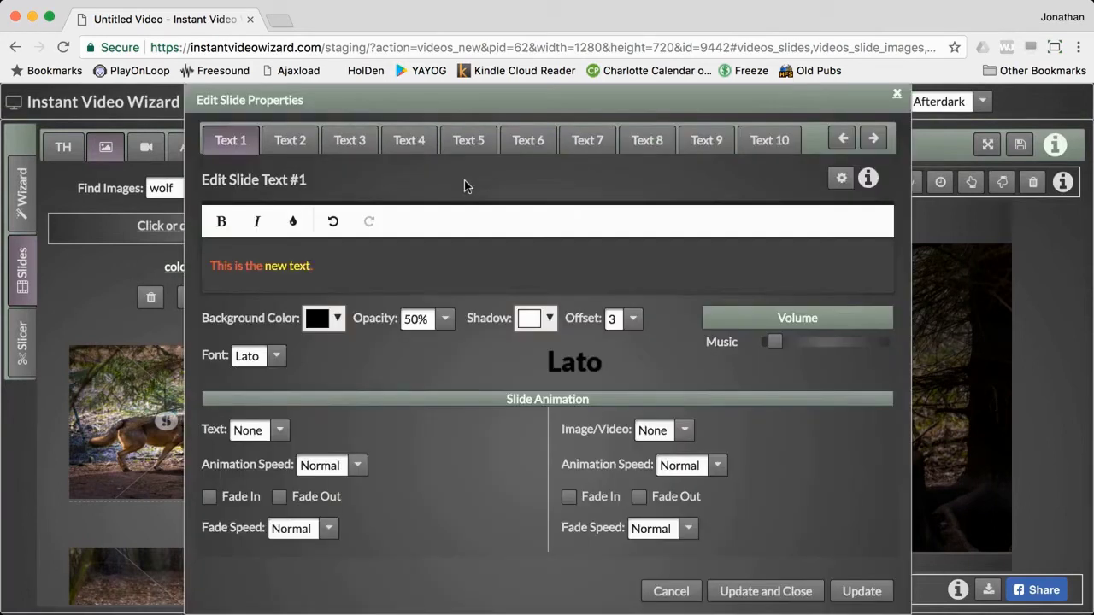
{"action": "left_click", "coordinate": [277, 360]}
{"action": "scroll", "coordinate": [280, 405], "scroll_direction": "down", "scroll_amount": 1}
{"action": "scroll", "coordinate": [278, 406], "scroll_direction": "down", "scroll_amount": 5}
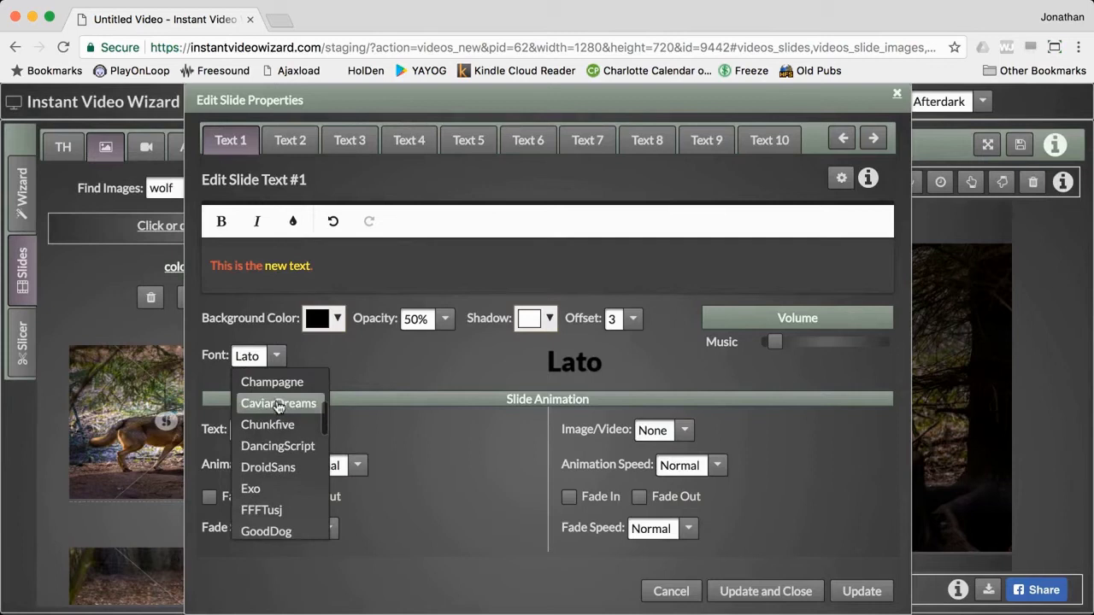
{"action": "left_click", "coordinate": [278, 425]}
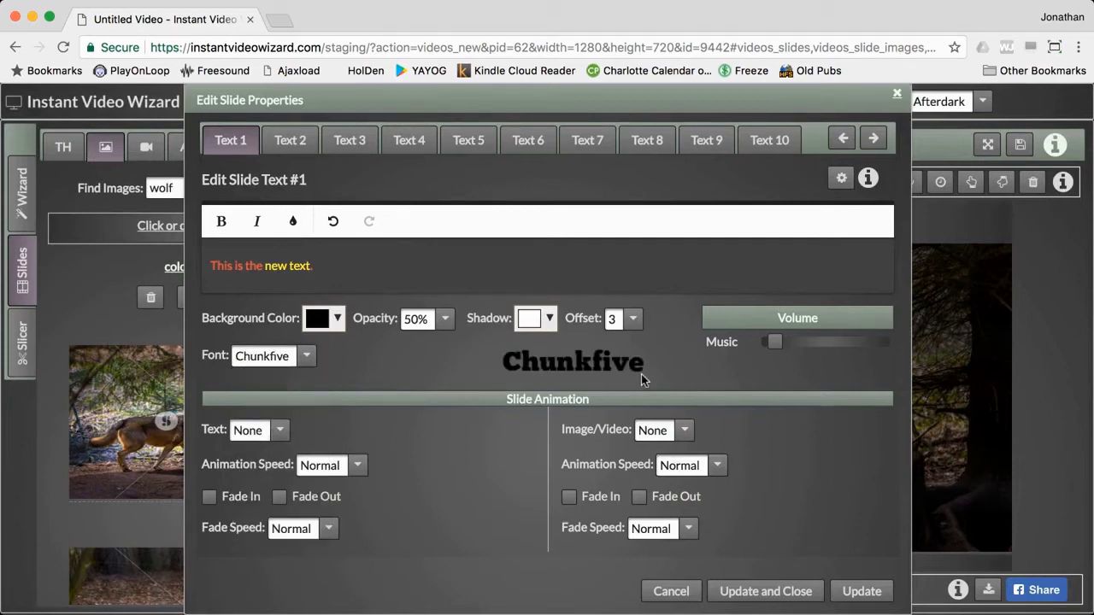
{"action": "left_click", "coordinate": [760, 590]}
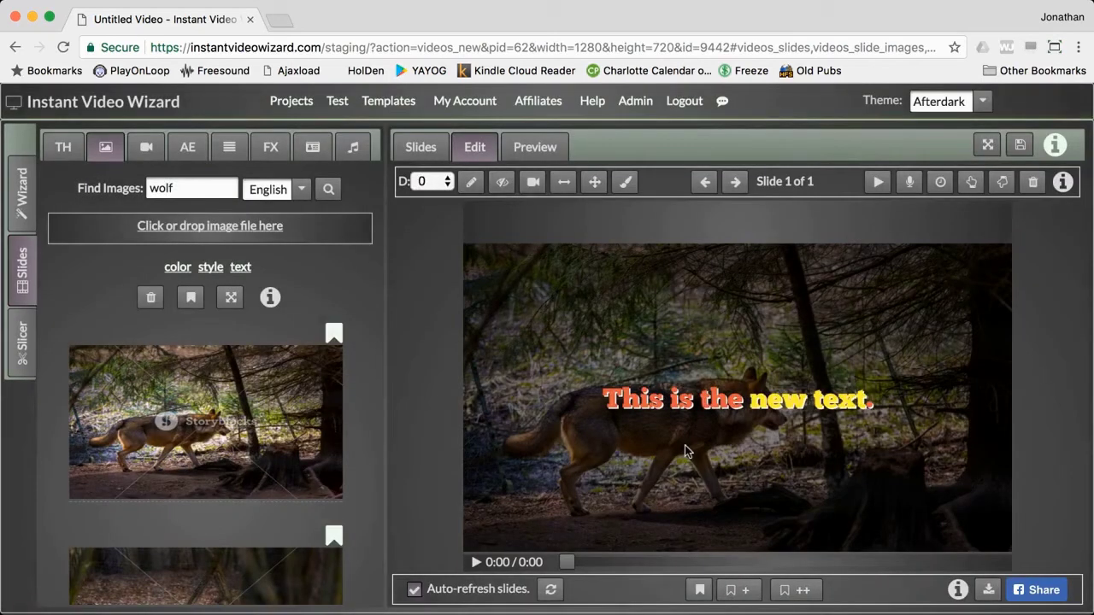
Set the slide's text animation to Slide In From Left, Out To Right and update the slide
{"action": "left_click", "coordinate": [467, 183]}
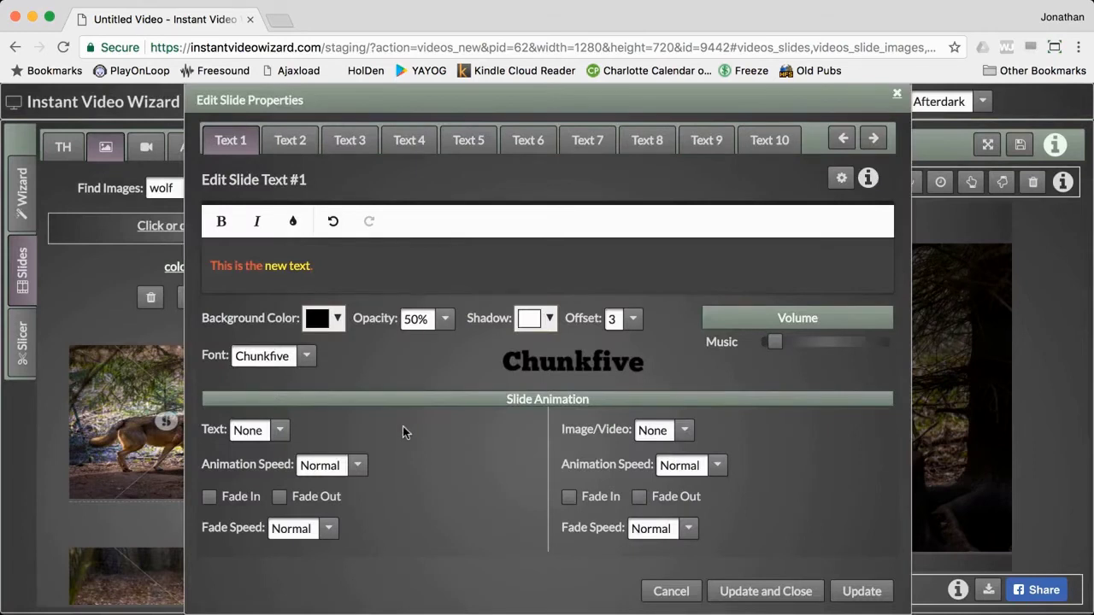
{"action": "left_click", "coordinate": [278, 434]}
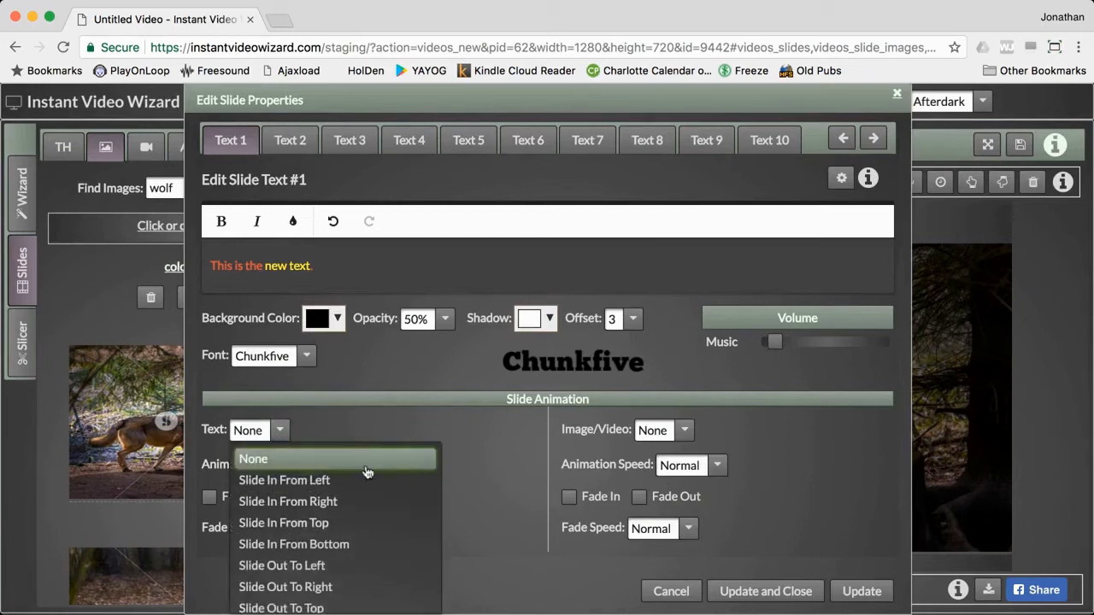
{"action": "scroll", "coordinate": [384, 472], "scroll_direction": "down", "scroll_amount": 1}
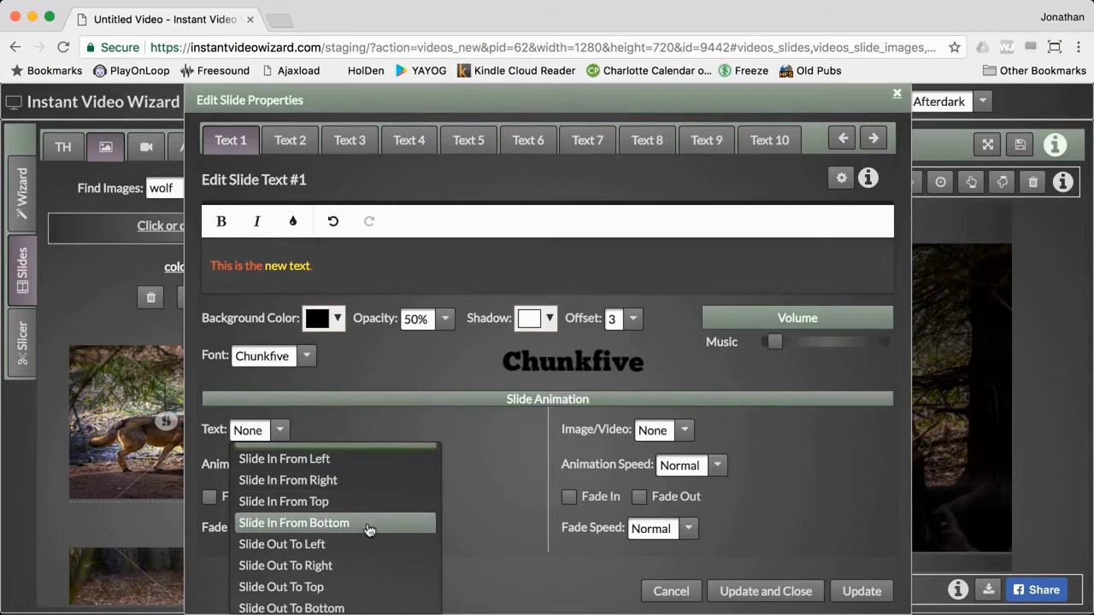
{"action": "scroll", "coordinate": [369, 530], "scroll_direction": "down", "scroll_amount": 2}
{"action": "scroll", "coordinate": [369, 531], "scroll_direction": "down", "scroll_amount": 3}
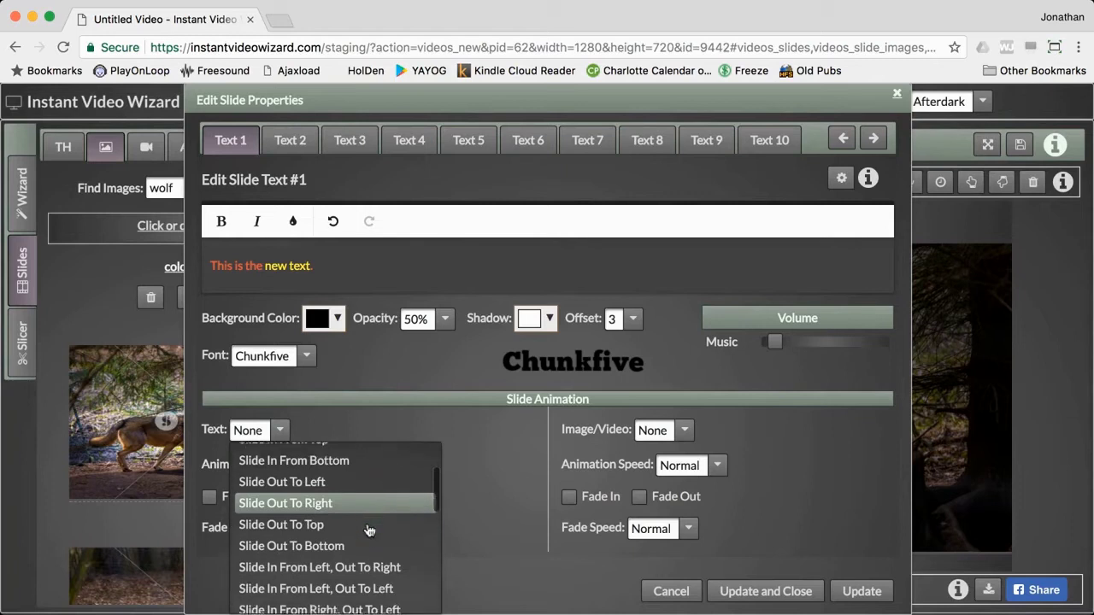
{"action": "scroll", "coordinate": [372, 529], "scroll_direction": "down", "scroll_amount": 1}
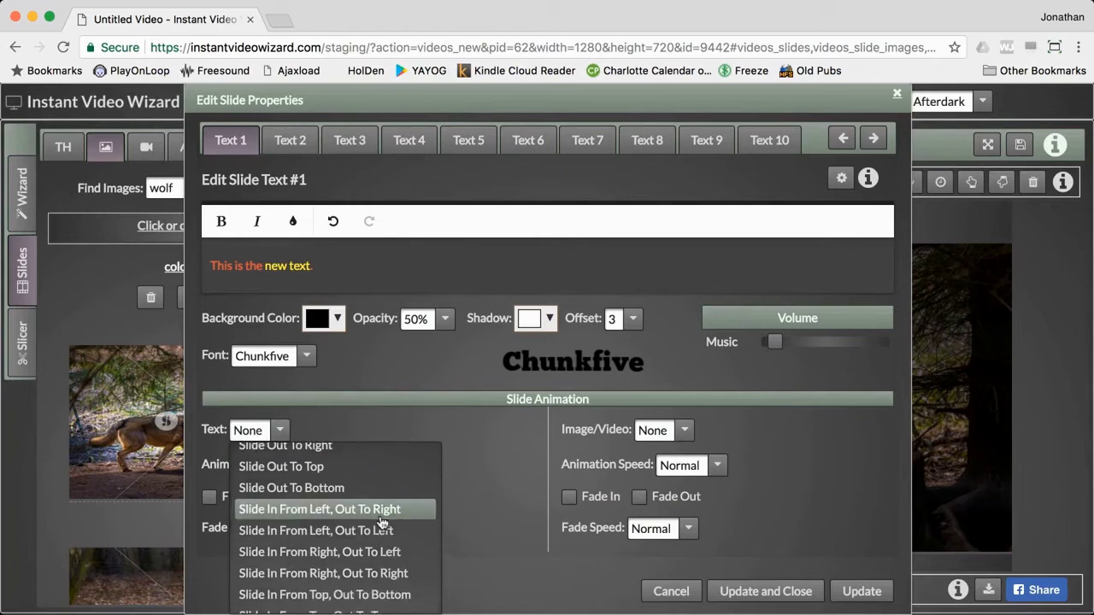
{"action": "left_click", "coordinate": [382, 510]}
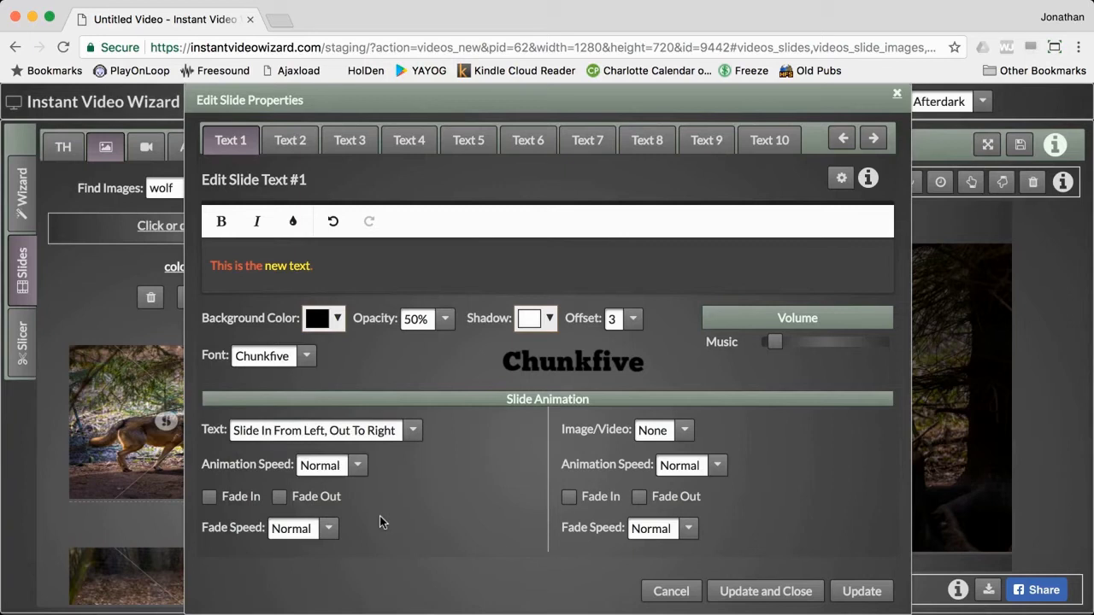
{"action": "left_click", "coordinate": [728, 591]}
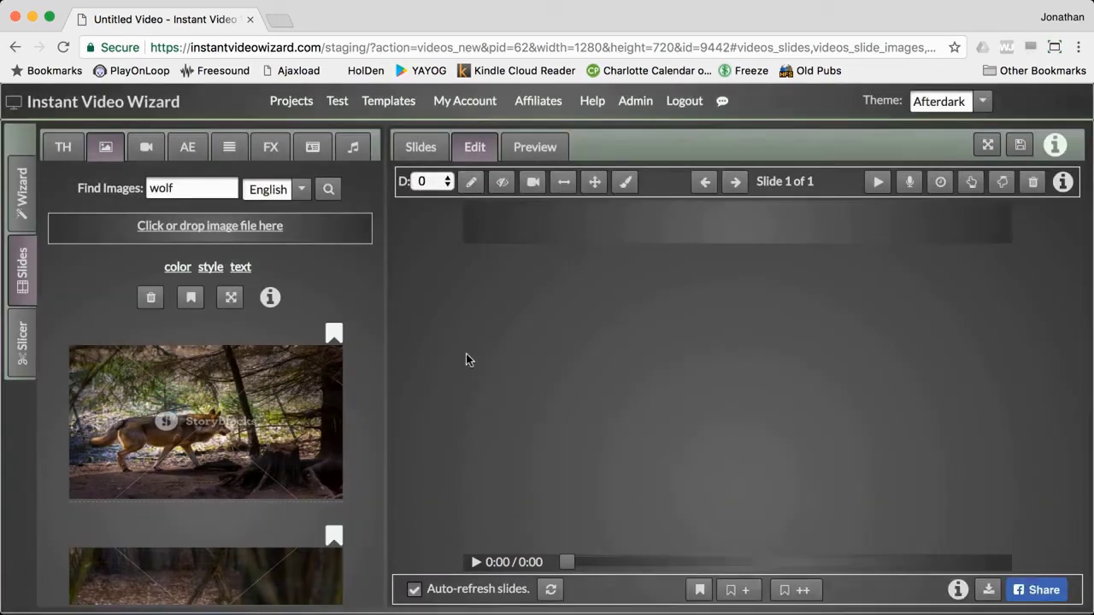
Set the wolf slide's duration to 5 and play the slide to preview its text animation
{"action": "left_click", "coordinate": [434, 181]}
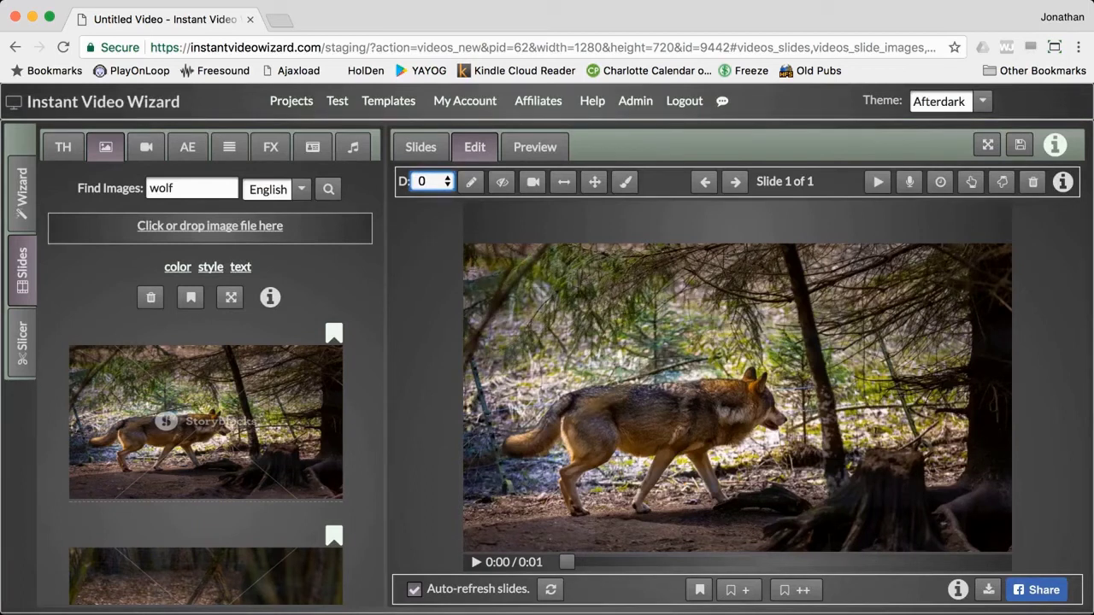
{"action": "type", "text": "5"}
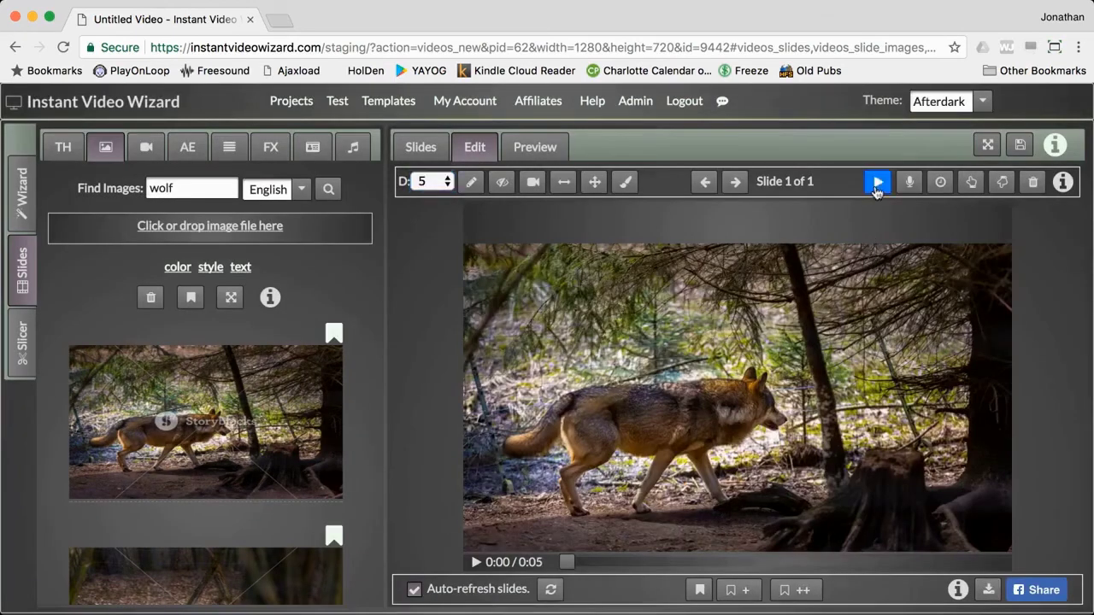
{"action": "left_click", "coordinate": [876, 186]}
Set the slide's text animation to Slide In From Left with Fade Out, update the slide and play it
{"action": "left_click", "coordinate": [471, 188]}
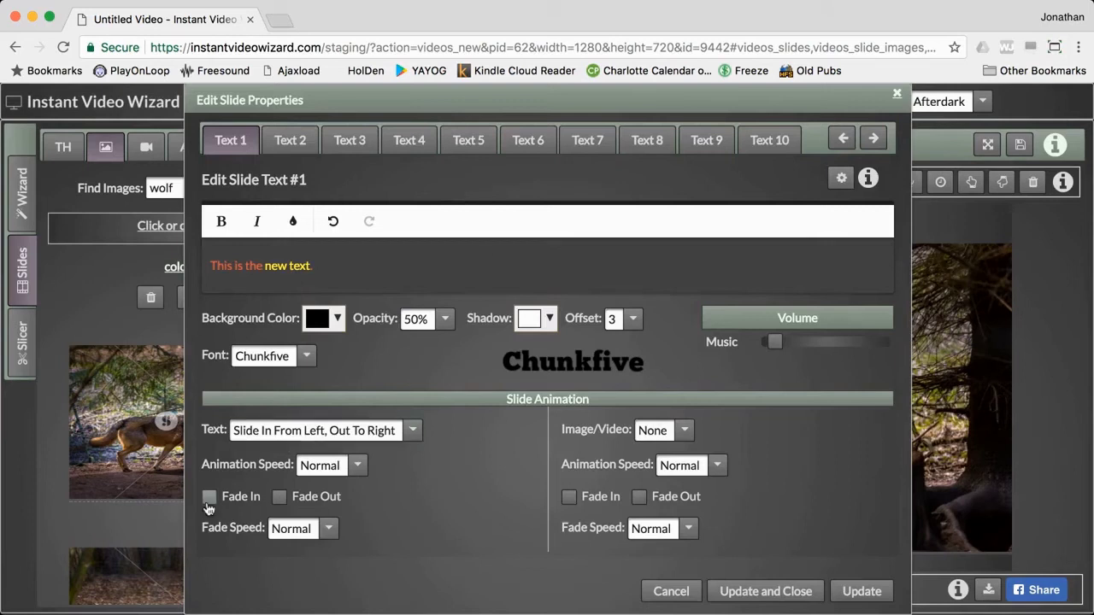
{"action": "left_click", "coordinate": [268, 431]}
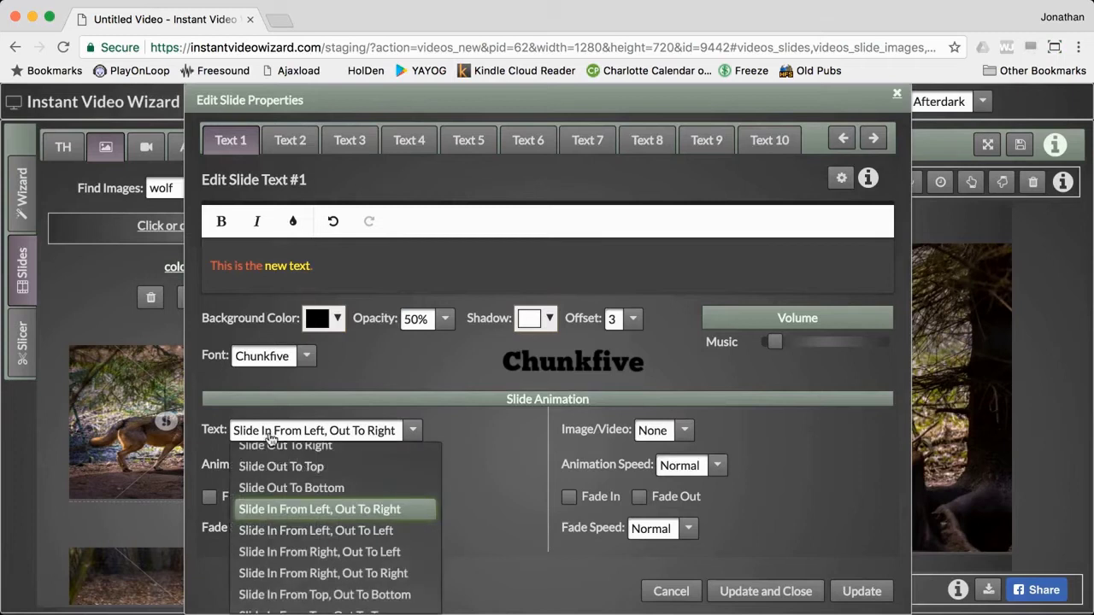
{"action": "scroll", "coordinate": [271, 468], "scroll_direction": "up", "scroll_amount": 2}
{"action": "scroll", "coordinate": [271, 468], "scroll_direction": "up", "scroll_amount": 3}
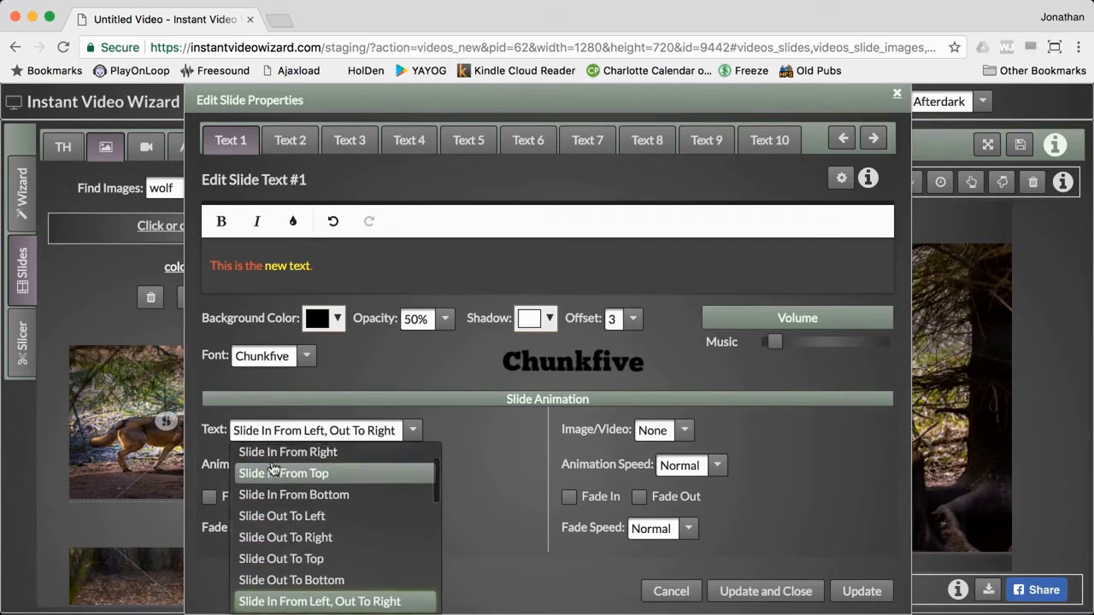
{"action": "left_click", "coordinate": [274, 461]}
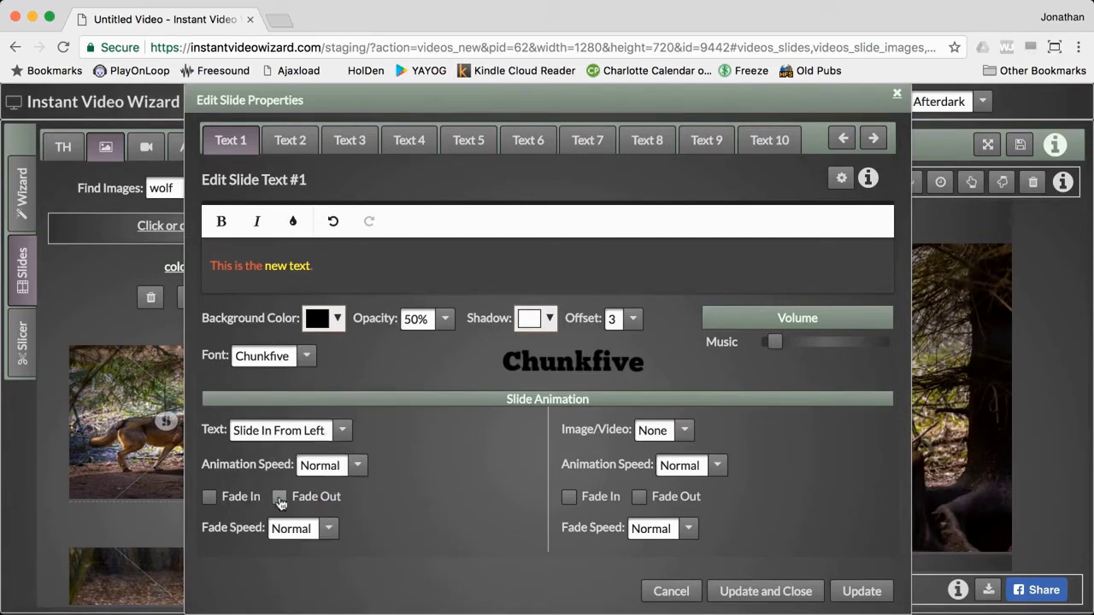
{"action": "left_click", "coordinate": [751, 589]}
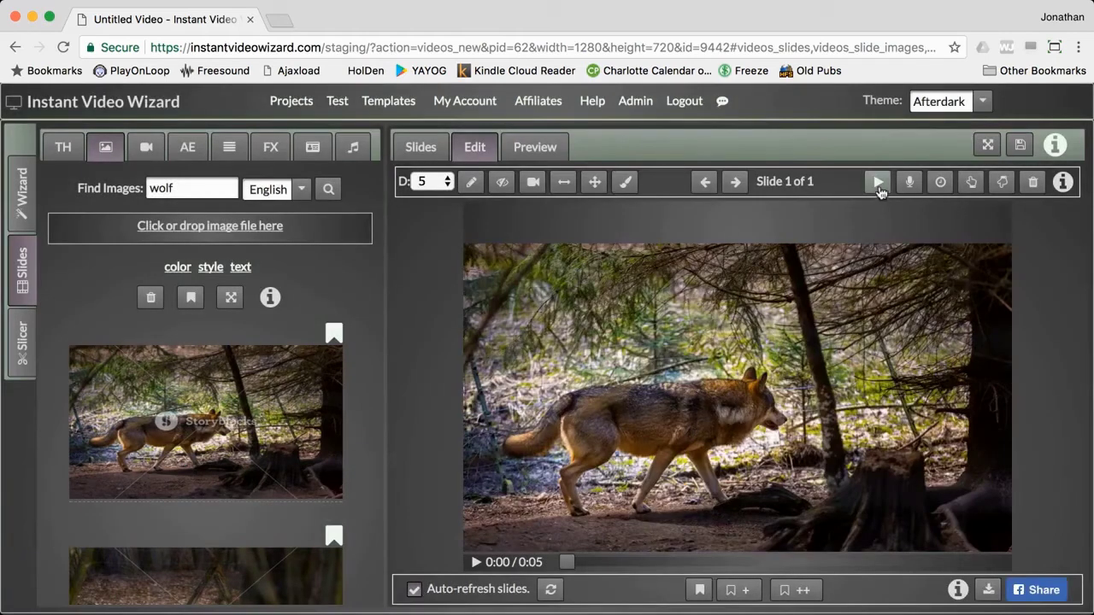
{"action": "left_click", "coordinate": [879, 183]}
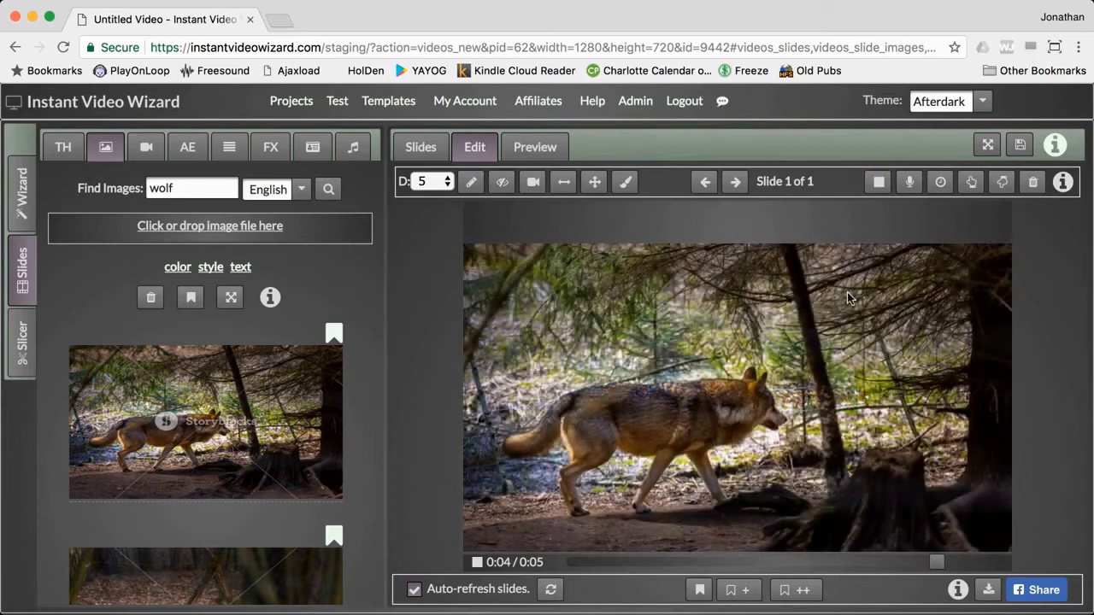
Set both the text's animation speed and fade speed to Very Fast, update the slide and preview it
{"action": "left_click", "coordinate": [469, 180]}
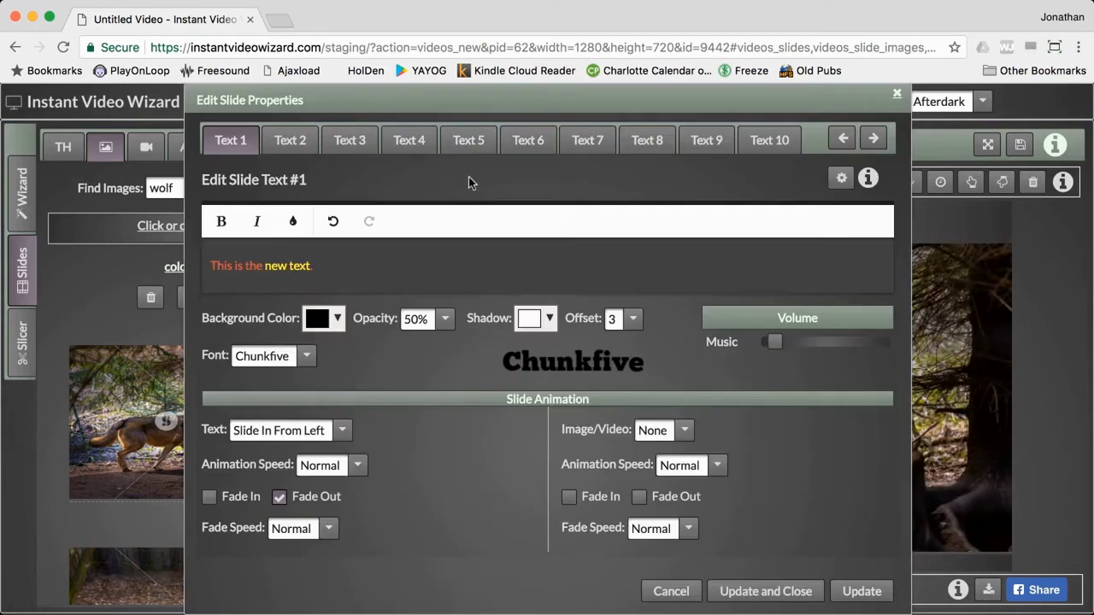
{"action": "left_click", "coordinate": [358, 467]}
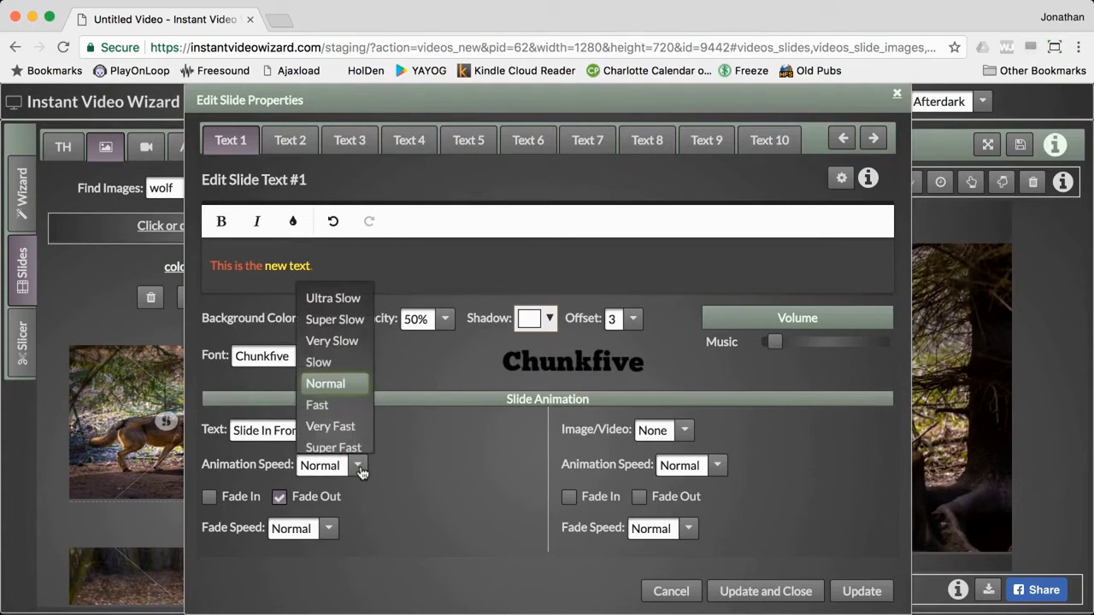
{"action": "left_click", "coordinate": [355, 430]}
{"action": "left_click", "coordinate": [328, 529]}
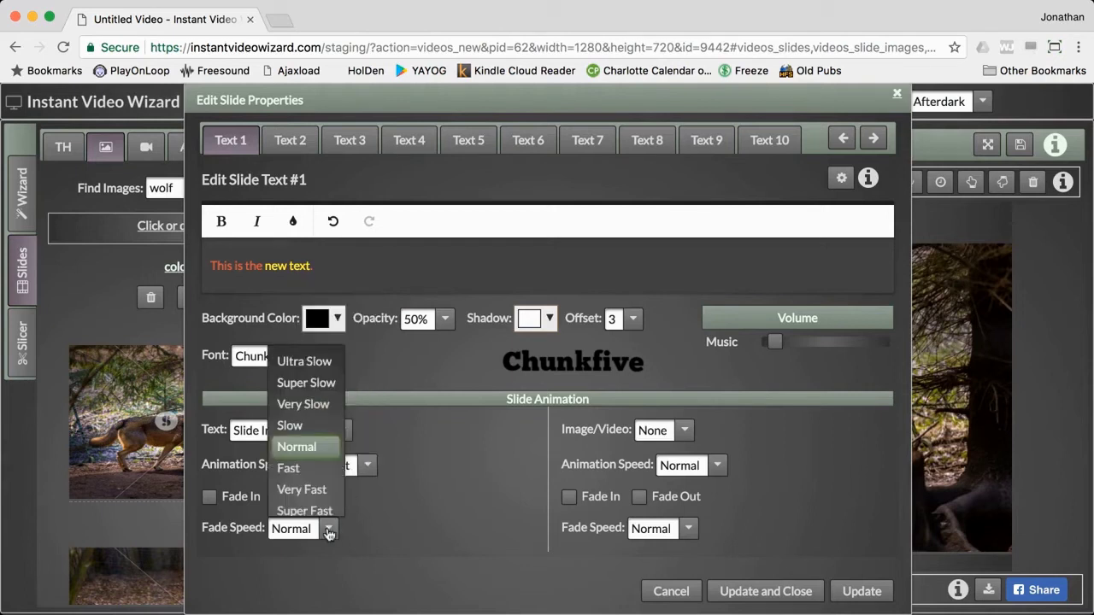
{"action": "left_click", "coordinate": [329, 489]}
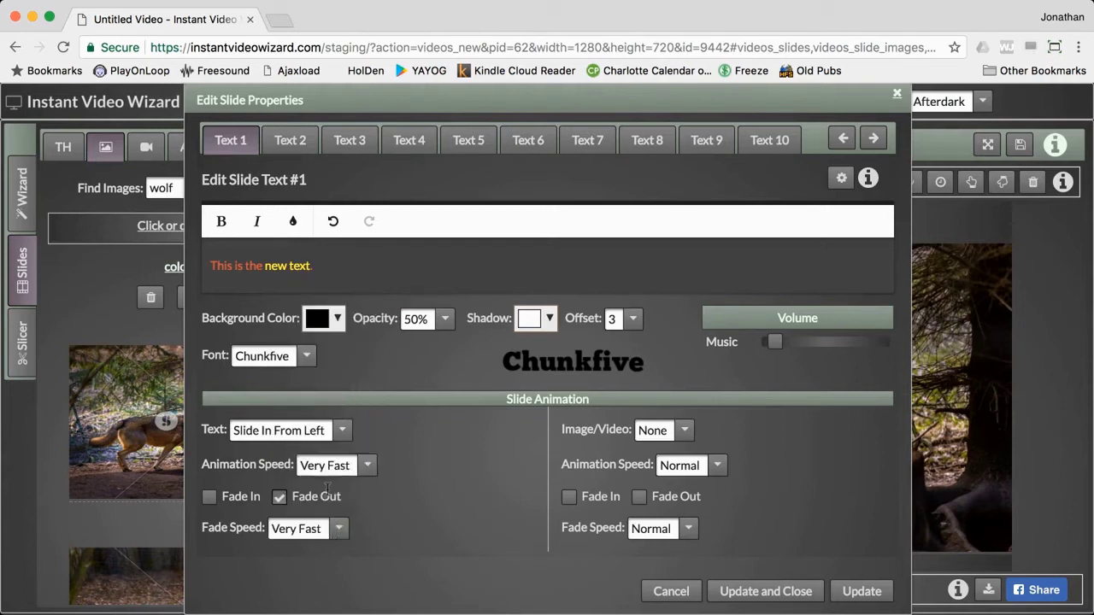
{"action": "left_click", "coordinate": [740, 590]}
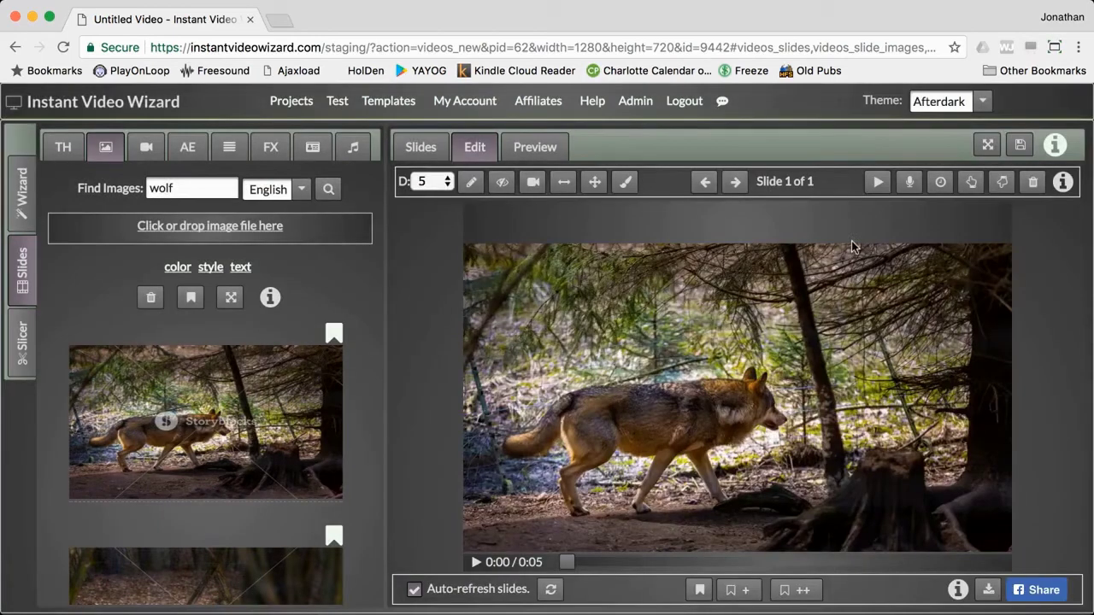
{"action": "left_click", "coordinate": [876, 183]}
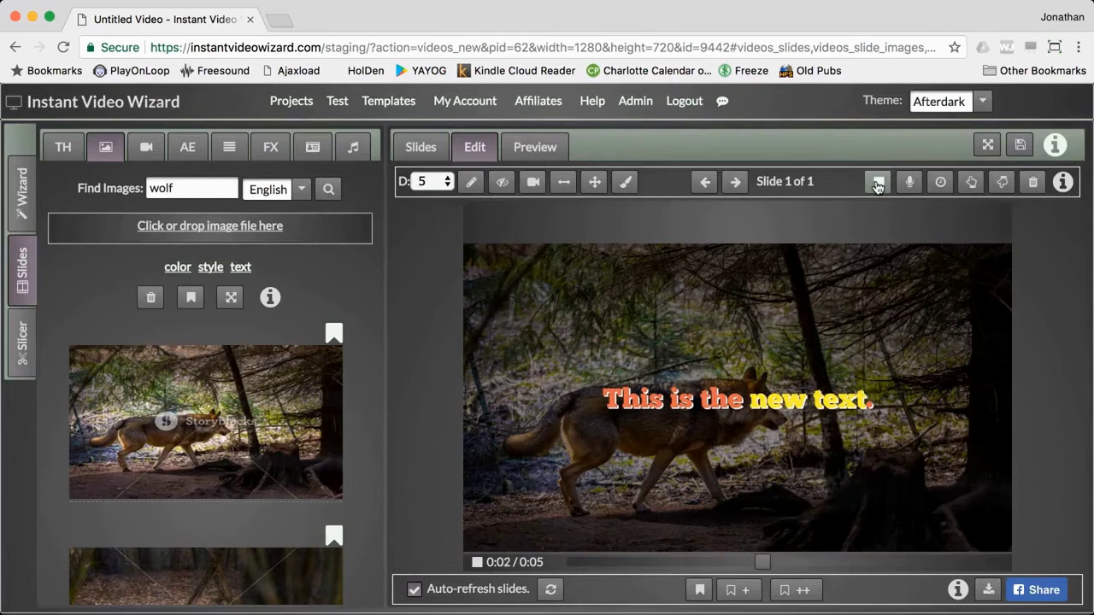
{"action": "left_click", "coordinate": [868, 188]}
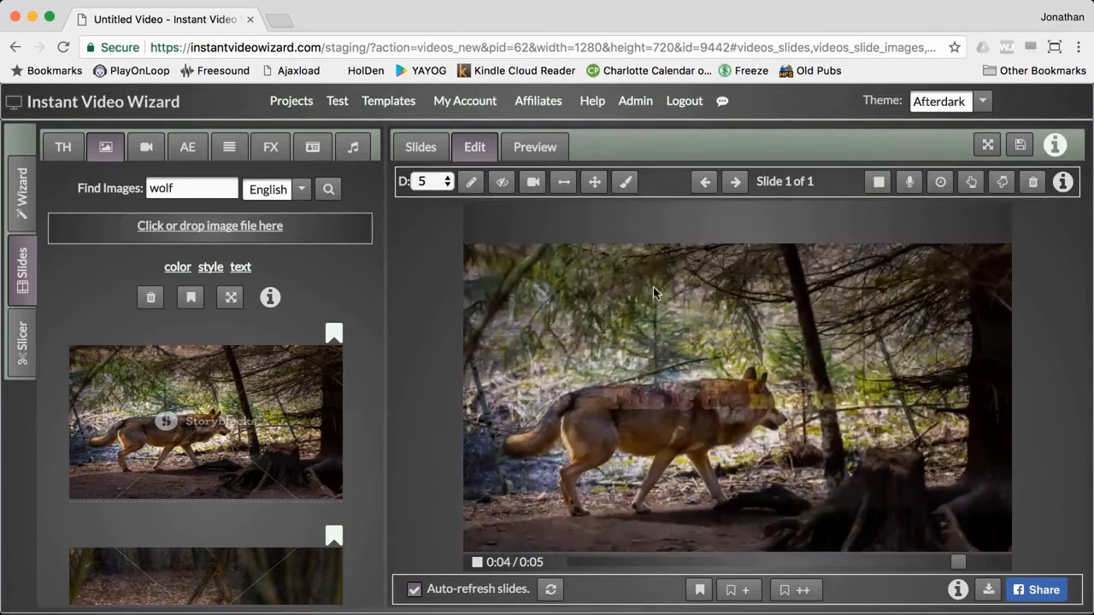
Set the slide's image/video animation to Slide In From Right, update the slide and play it
{"action": "left_click", "coordinate": [469, 185]}
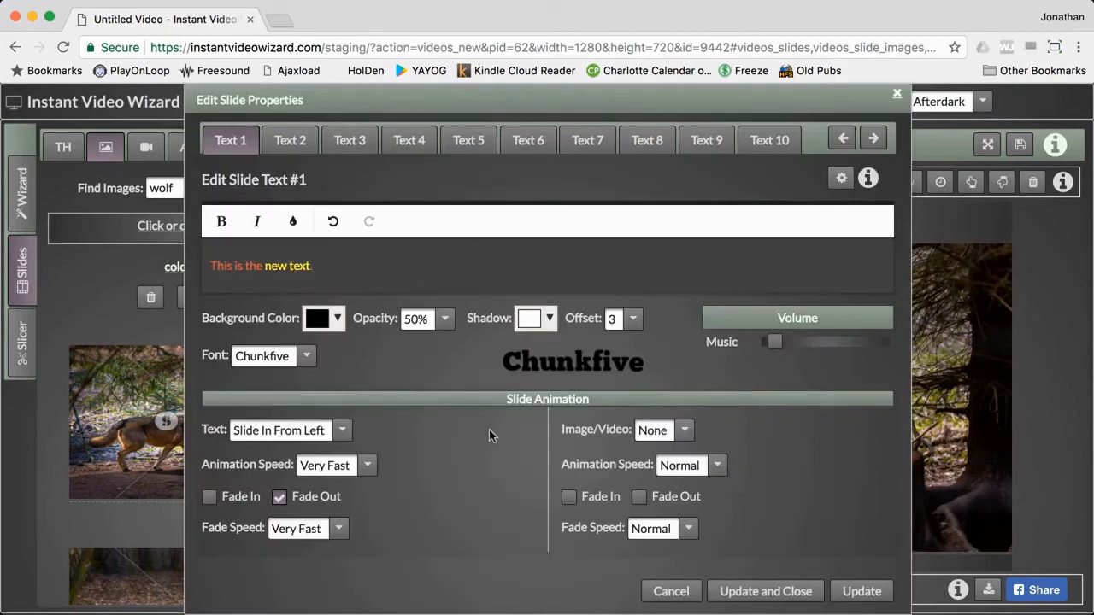
{"action": "left_click", "coordinate": [681, 437]}
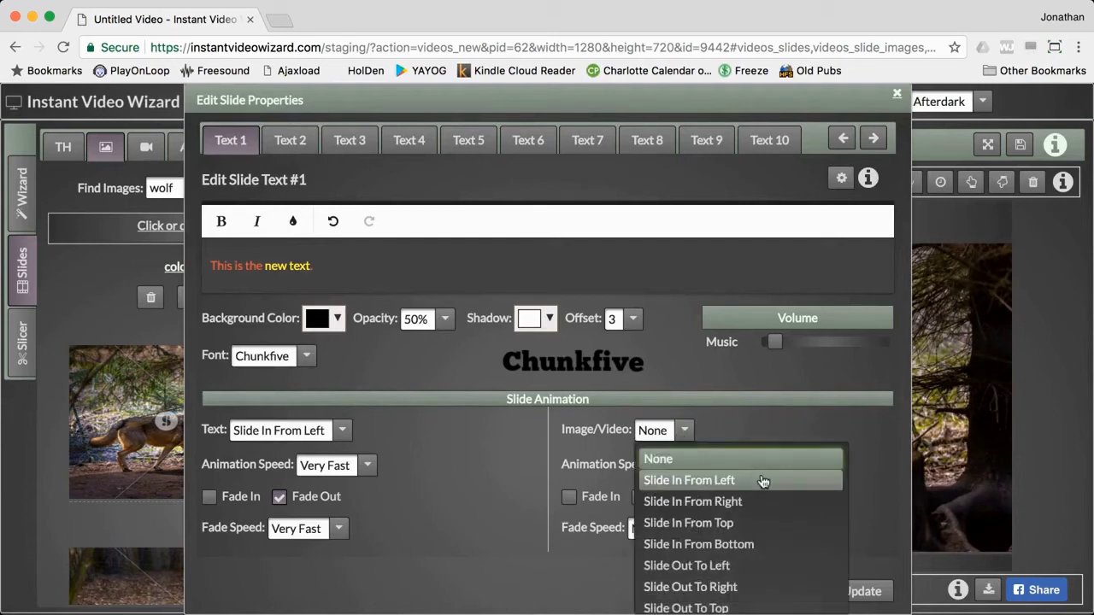
{"action": "scroll", "coordinate": [763, 482], "scroll_direction": "down", "scroll_amount": 5}
{"action": "scroll", "coordinate": [763, 482], "scroll_direction": "down", "scroll_amount": 4}
{"action": "scroll", "coordinate": [763, 482], "scroll_direction": "up", "scroll_amount": 8}
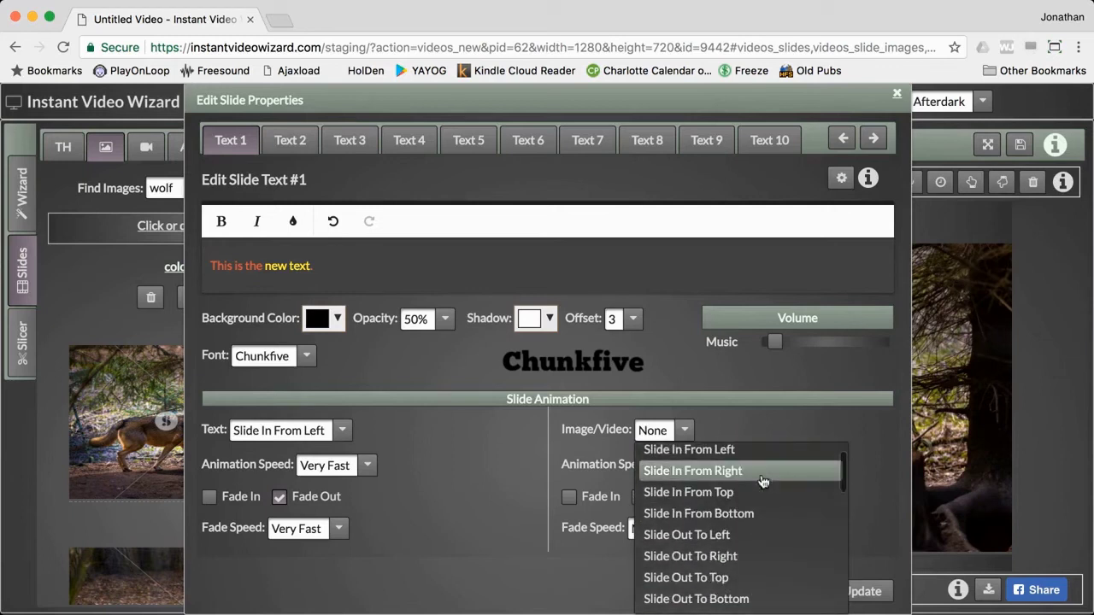
{"action": "scroll", "coordinate": [763, 482], "scroll_direction": "up", "scroll_amount": 1}
{"action": "left_click", "coordinate": [763, 480]}
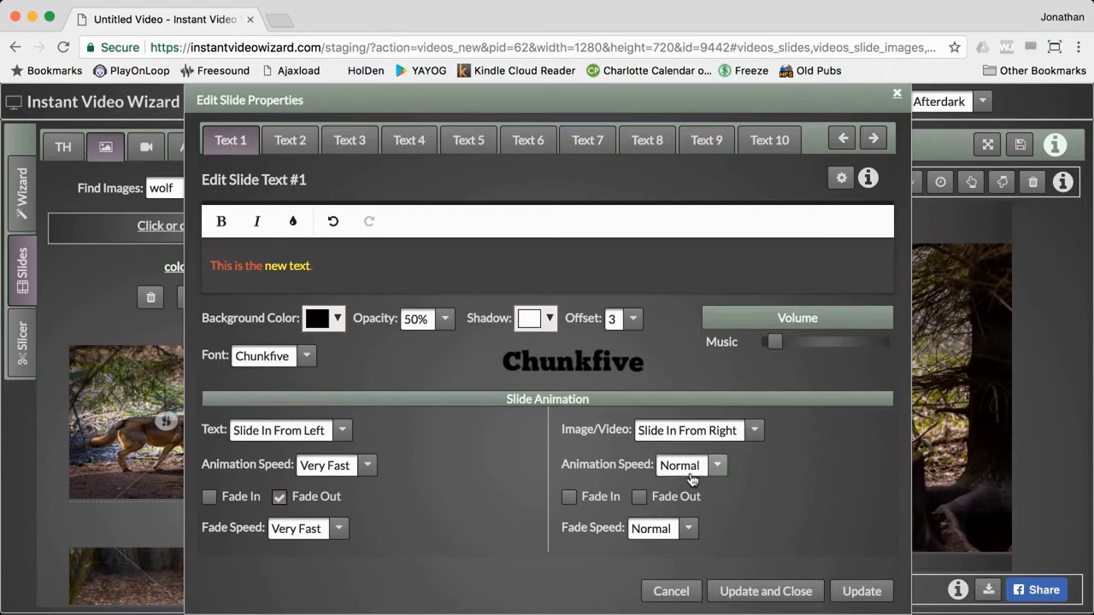
{"action": "left_click", "coordinate": [735, 589]}
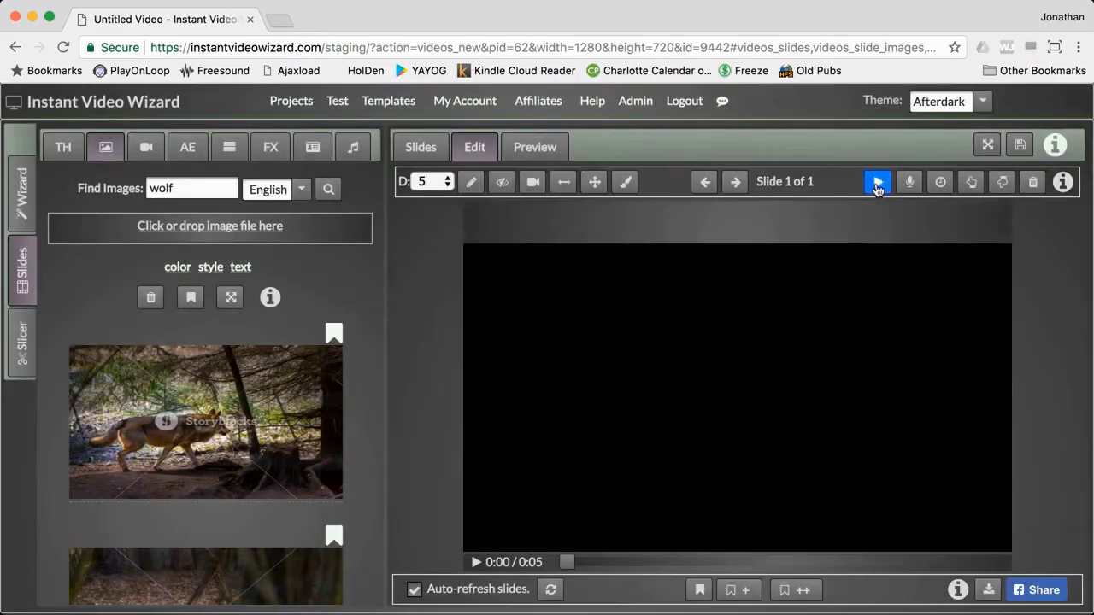
{"action": "left_click", "coordinate": [878, 182]}
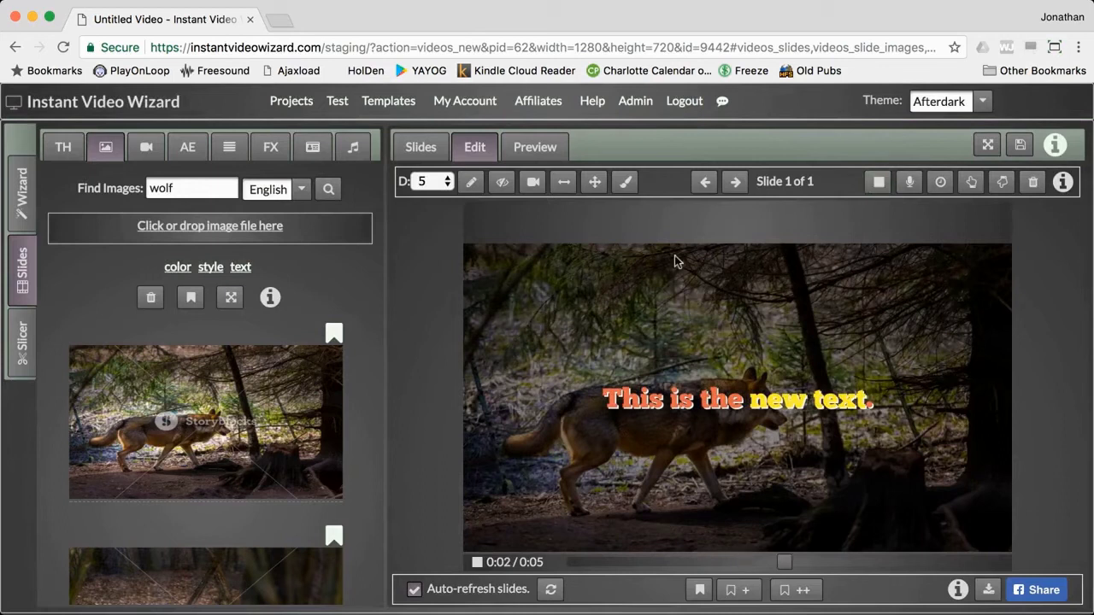
Reopen the slide's properties and open the image/video animation choices
{"action": "left_click", "coordinate": [469, 184]}
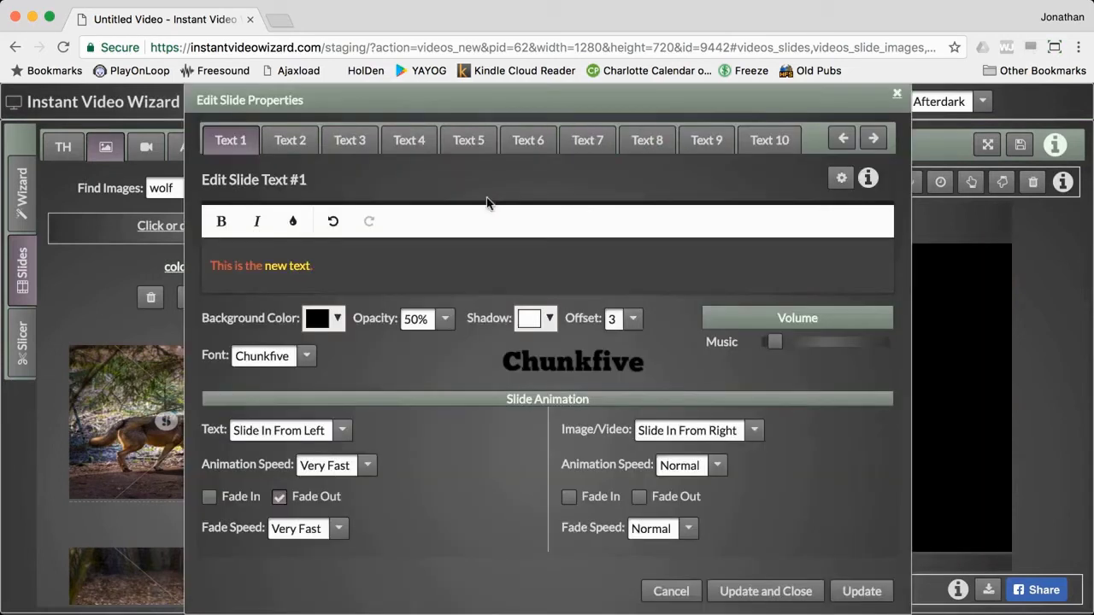
{"action": "left_click", "coordinate": [652, 436]}
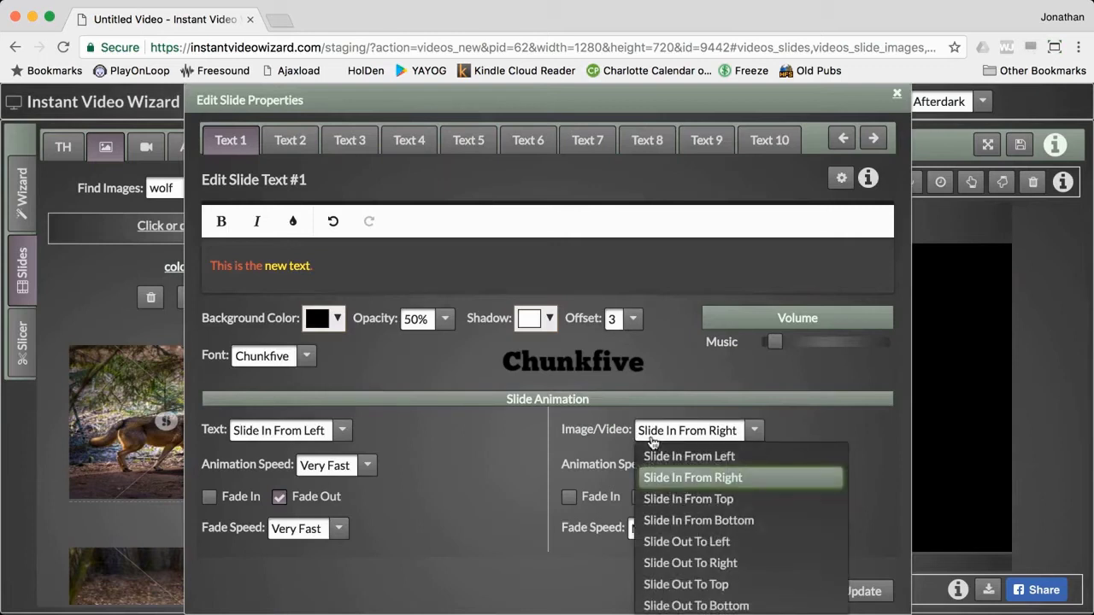
Set the slide's image/video and text animations to None, turn off the text fade-out, and save the slide properties
{"action": "scroll", "coordinate": [652, 453], "scroll_direction": "up", "scroll_amount": 1}
{"action": "left_click", "coordinate": [648, 458]}
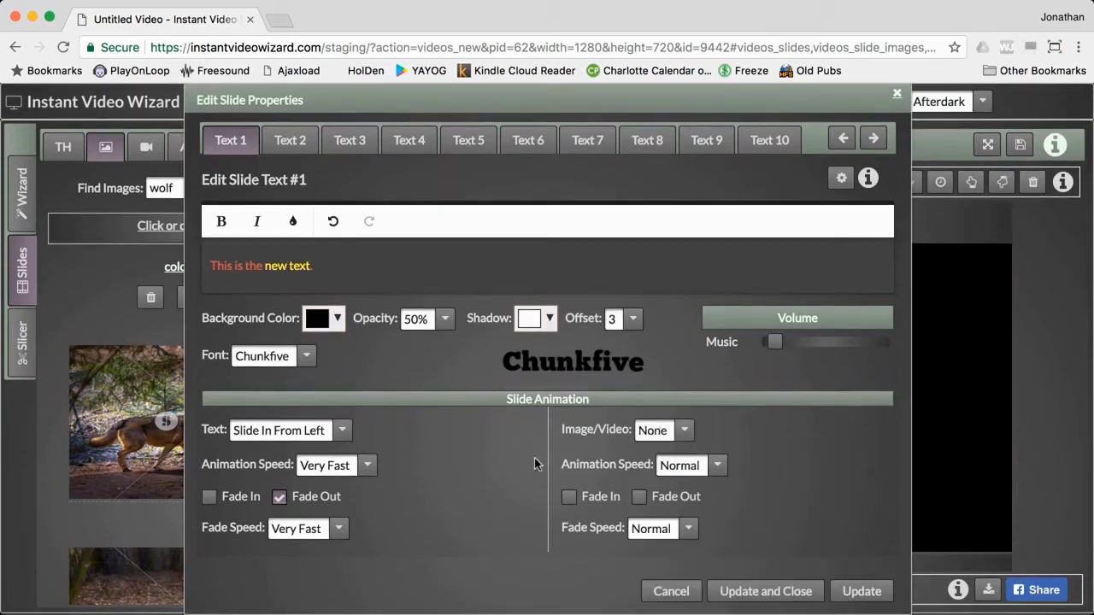
{"action": "left_click", "coordinate": [325, 436]}
{"action": "scroll", "coordinate": [325, 453], "scroll_direction": "up", "scroll_amount": 1}
{"action": "left_click", "coordinate": [325, 457]}
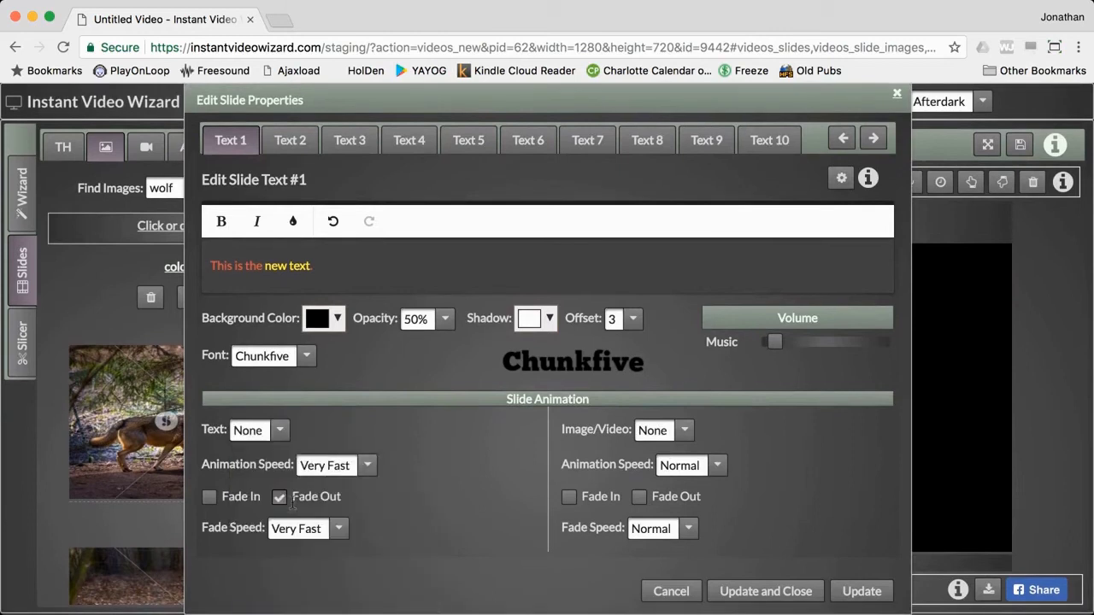
{"action": "left_click", "coordinate": [760, 590]}
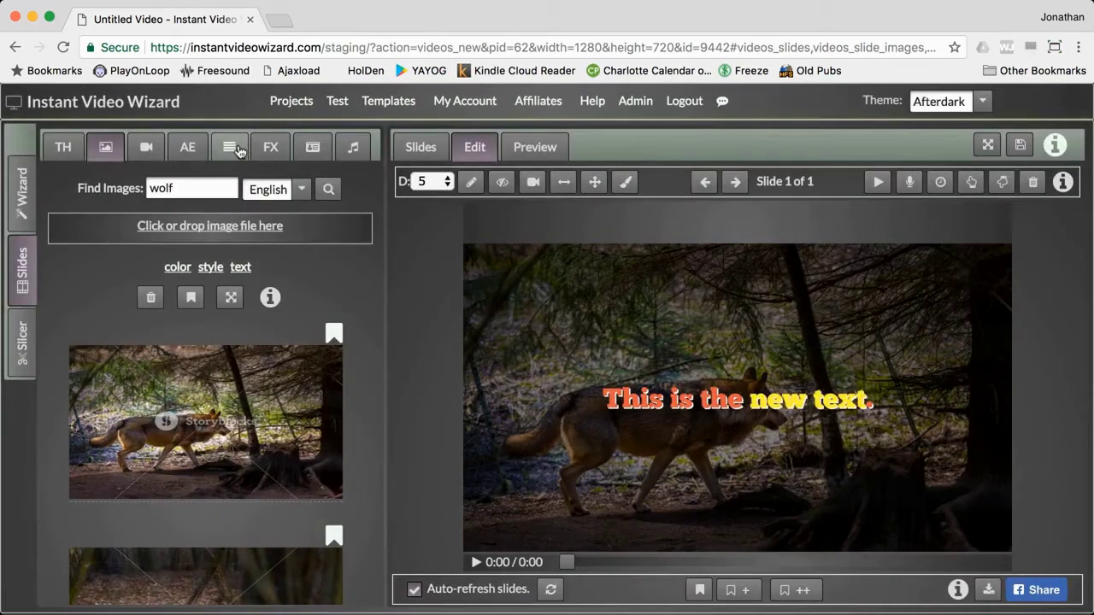
Apply the text layout with a narrow band across the top of the wolf slide
{"action": "left_click", "coordinate": [236, 150]}
{"action": "scroll", "coordinate": [241, 247], "scroll_direction": "down", "scroll_amount": 3}
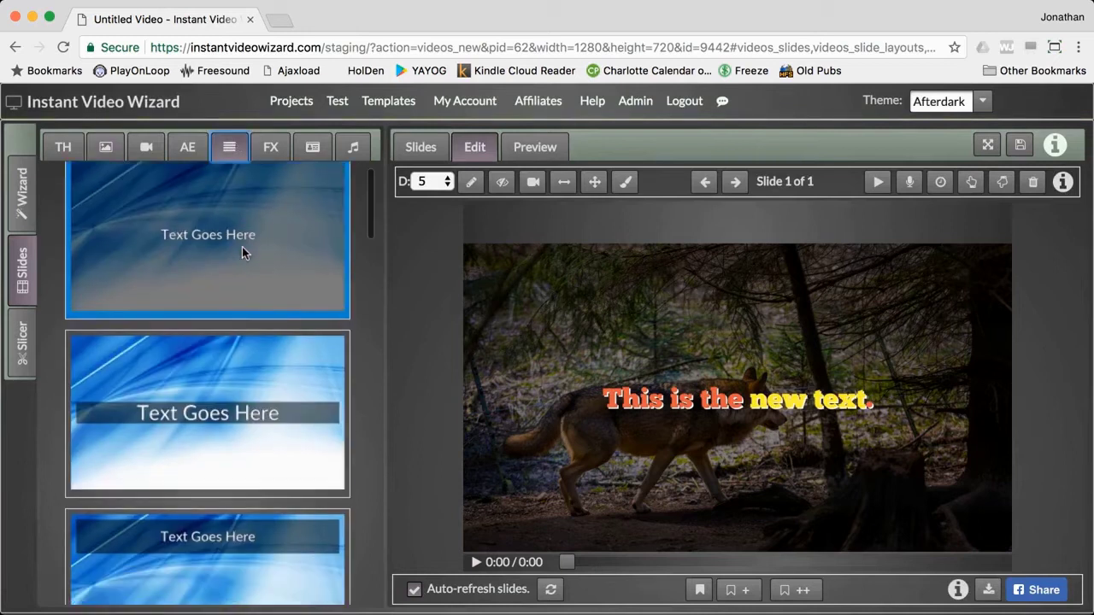
{"action": "scroll", "coordinate": [242, 246], "scroll_direction": "down", "scroll_amount": 3}
{"action": "left_click", "coordinate": [242, 246]}
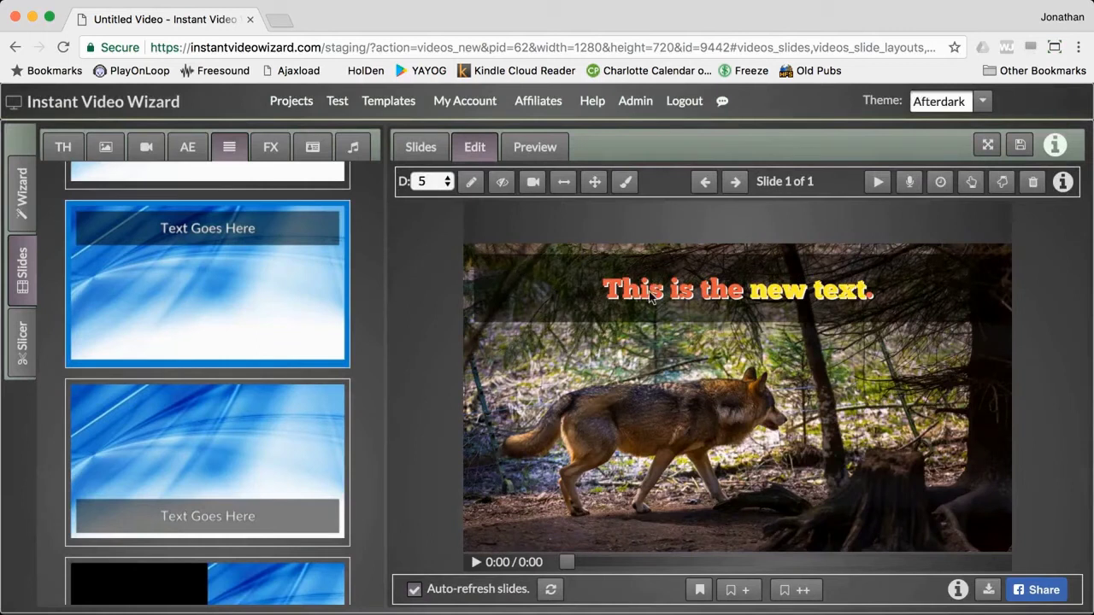
Set the Text 1 background color to white with 50% opacity and save the slide properties
{"action": "left_click", "coordinate": [469, 184]}
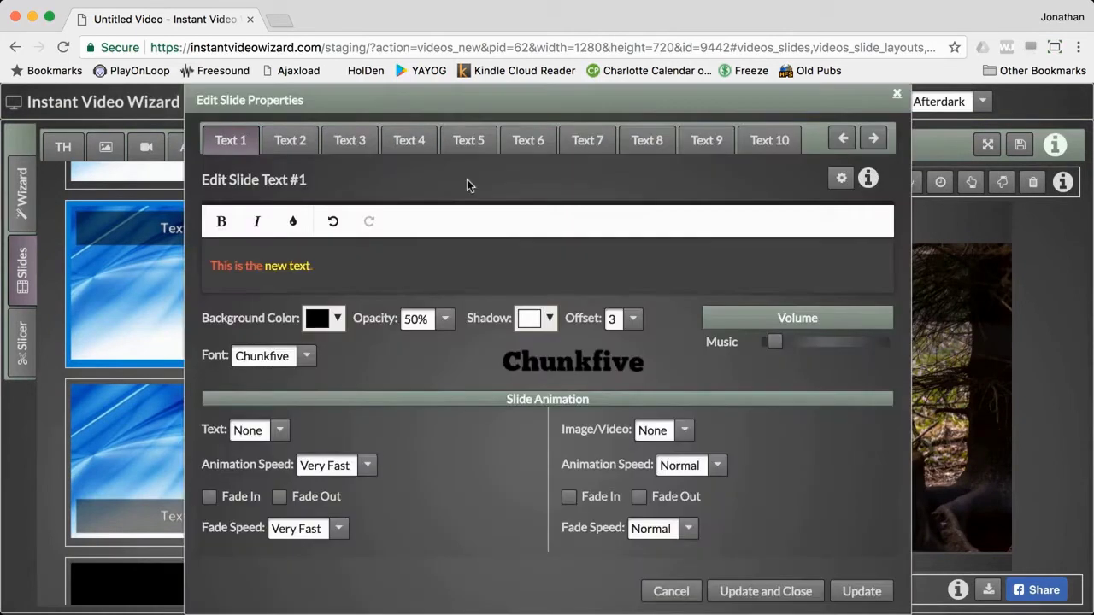
{"action": "left_click", "coordinate": [337, 320]}
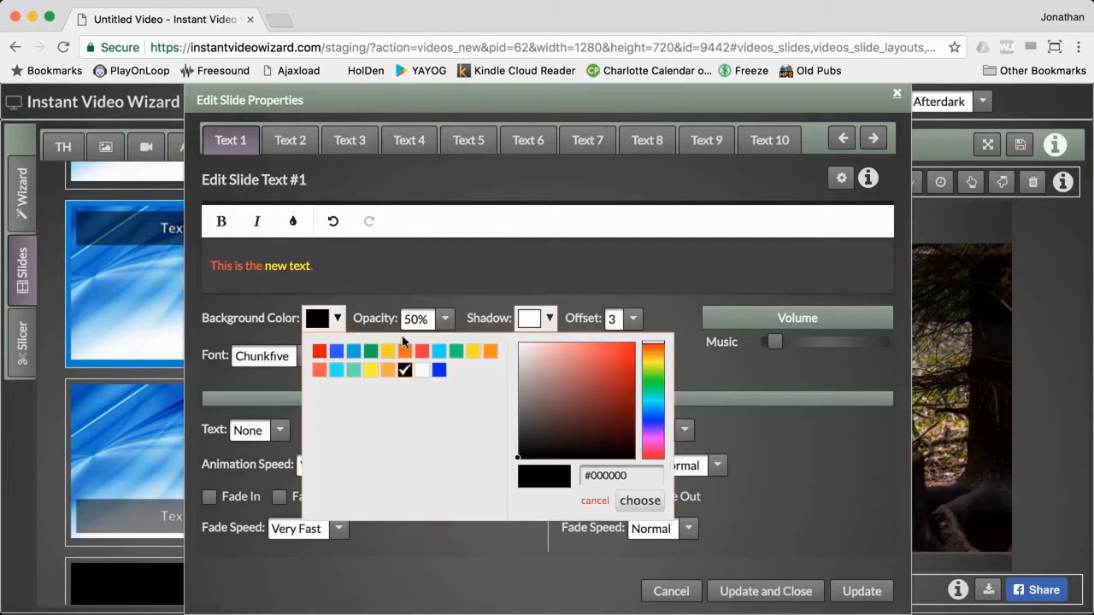
{"action": "left_click", "coordinate": [425, 369]}
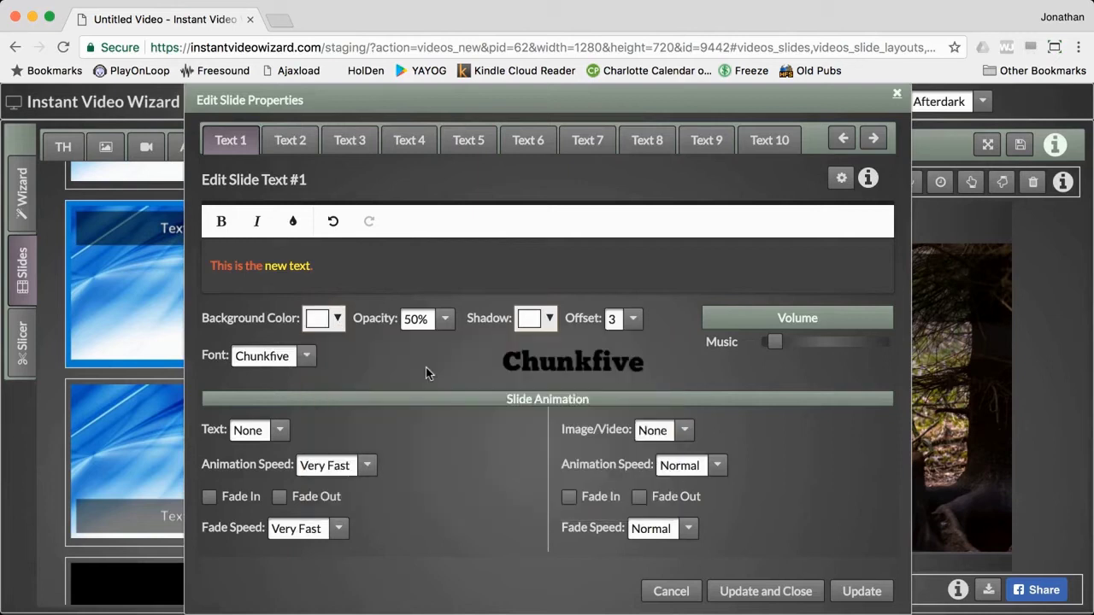
{"action": "left_click", "coordinate": [445, 321]}
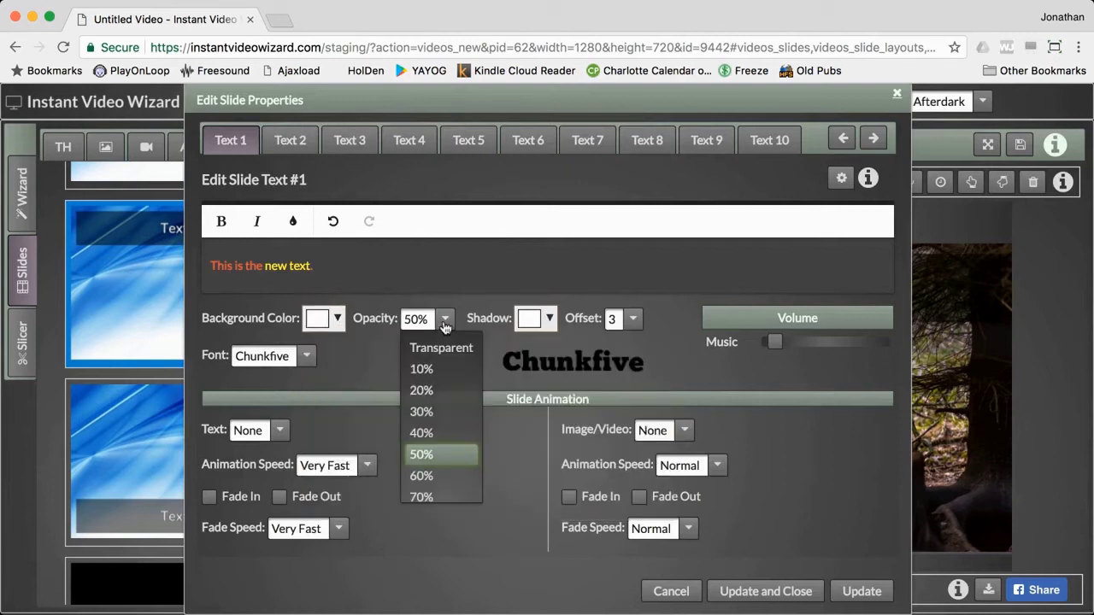
{"action": "left_click", "coordinate": [436, 461]}
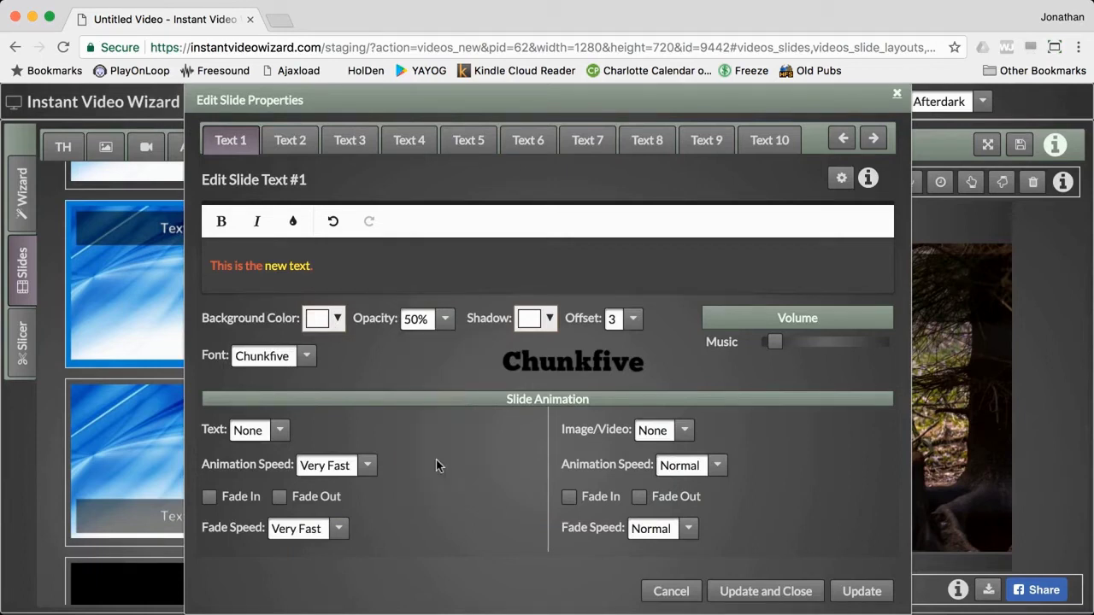
{"action": "left_click", "coordinate": [735, 590]}
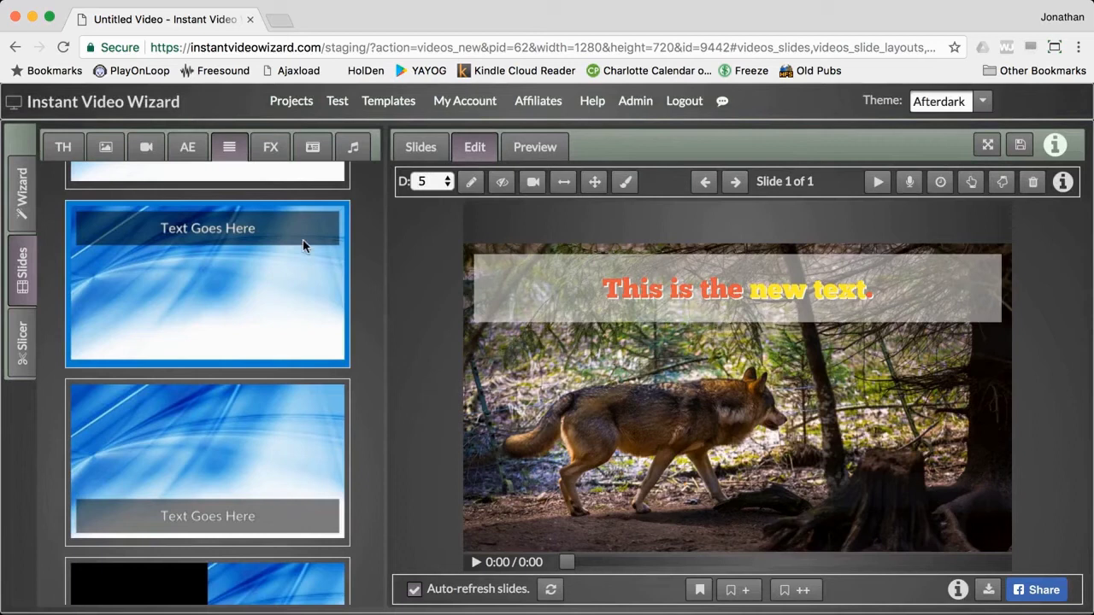
Apply the full-slide overlay text layout and set the Text 1 background opacity to 20%
{"action": "scroll", "coordinate": [301, 240], "scroll_direction": "up", "scroll_amount": 5}
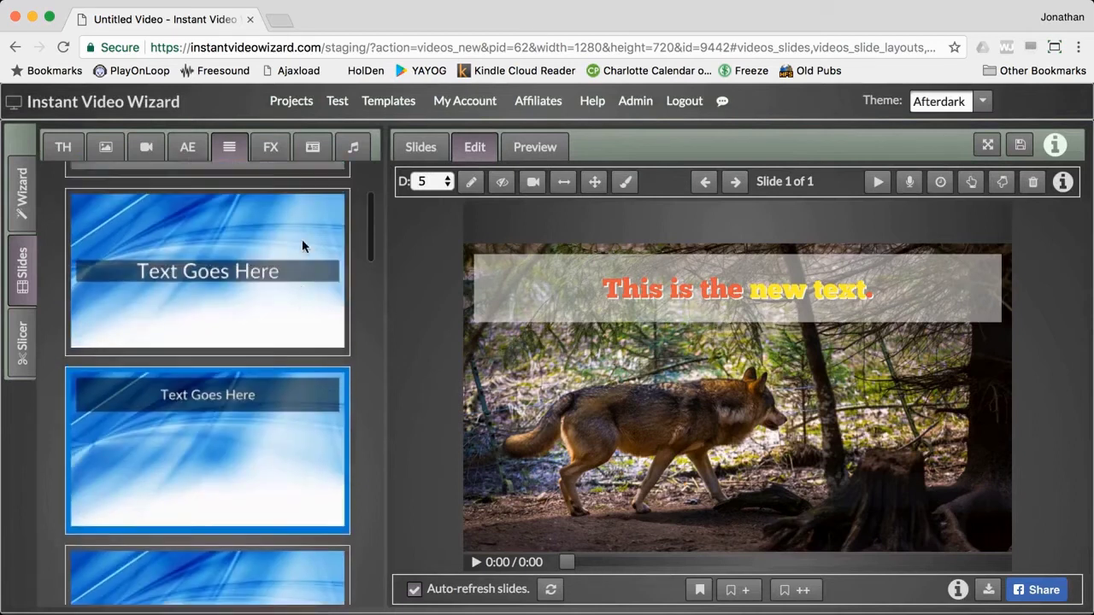
{"action": "left_click", "coordinate": [273, 234]}
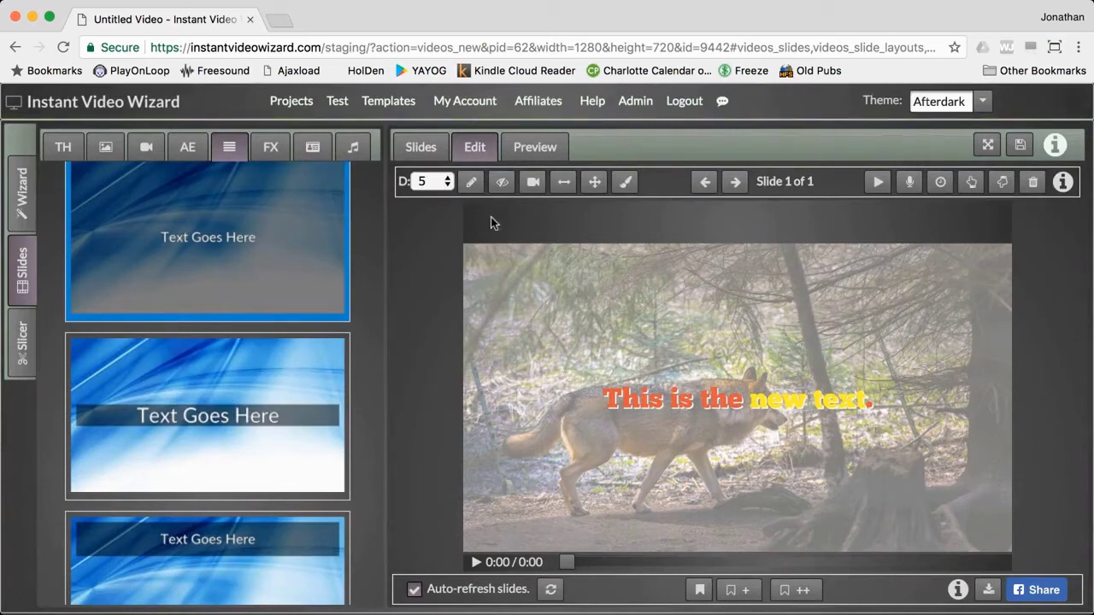
{"action": "left_click", "coordinate": [471, 181]}
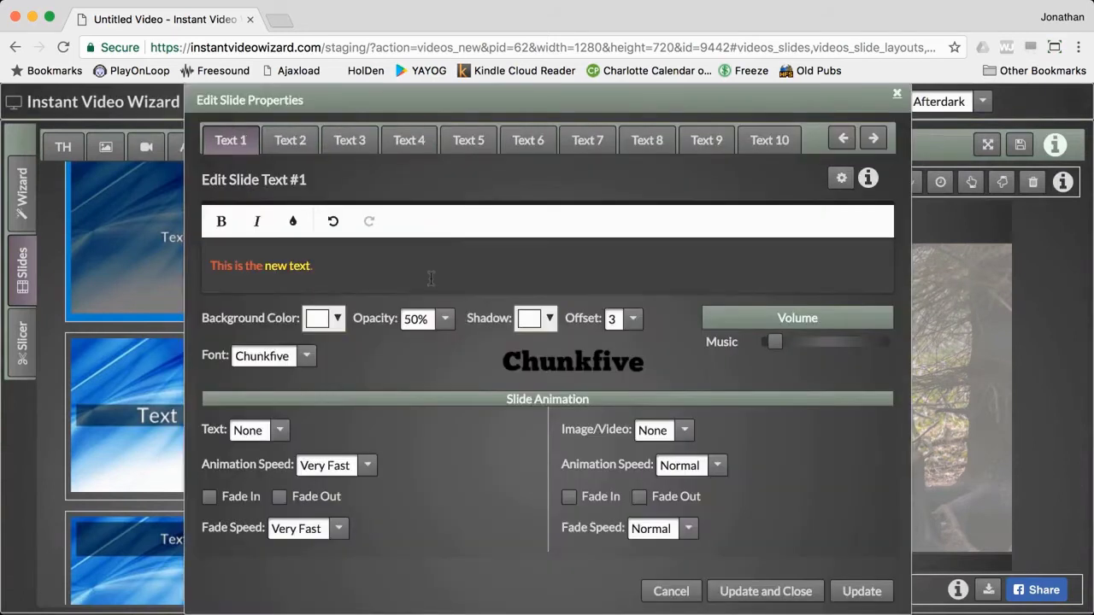
{"action": "left_click", "coordinate": [422, 321]}
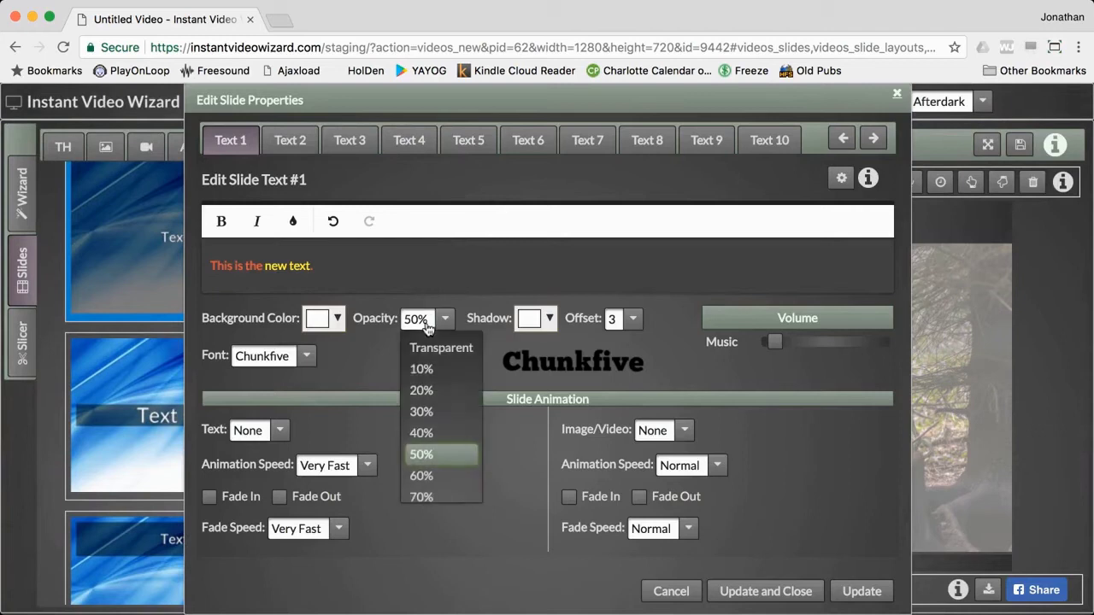
{"action": "left_click", "coordinate": [422, 389]}
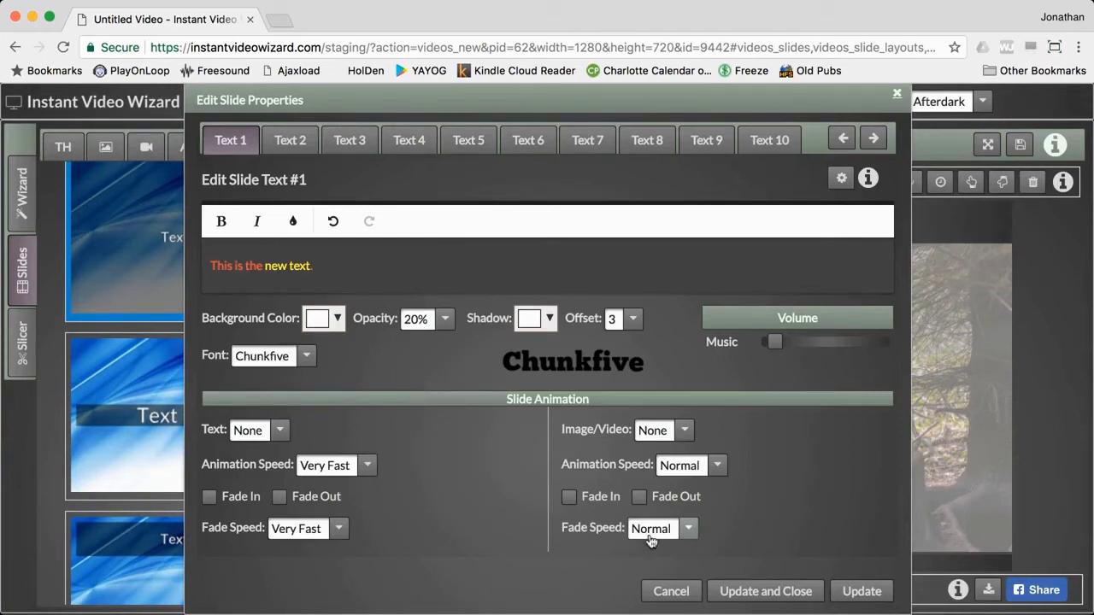
{"action": "left_click", "coordinate": [745, 593]}
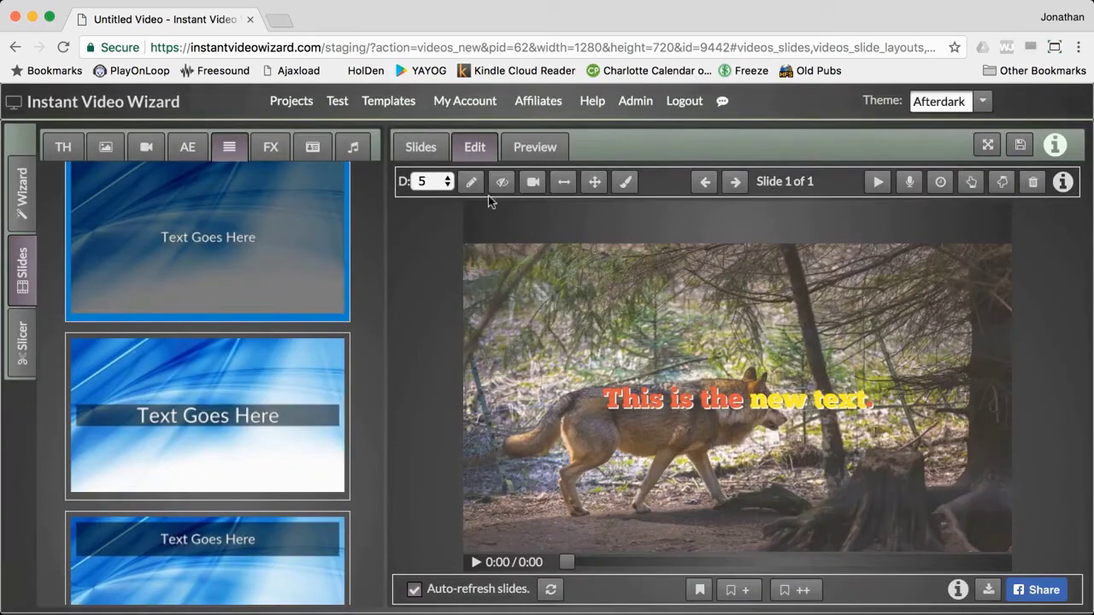
Set the Text 1 background opacity to Transparent and save the slide properties
{"action": "left_click", "coordinate": [471, 182]}
{"action": "left_click", "coordinate": [441, 320]}
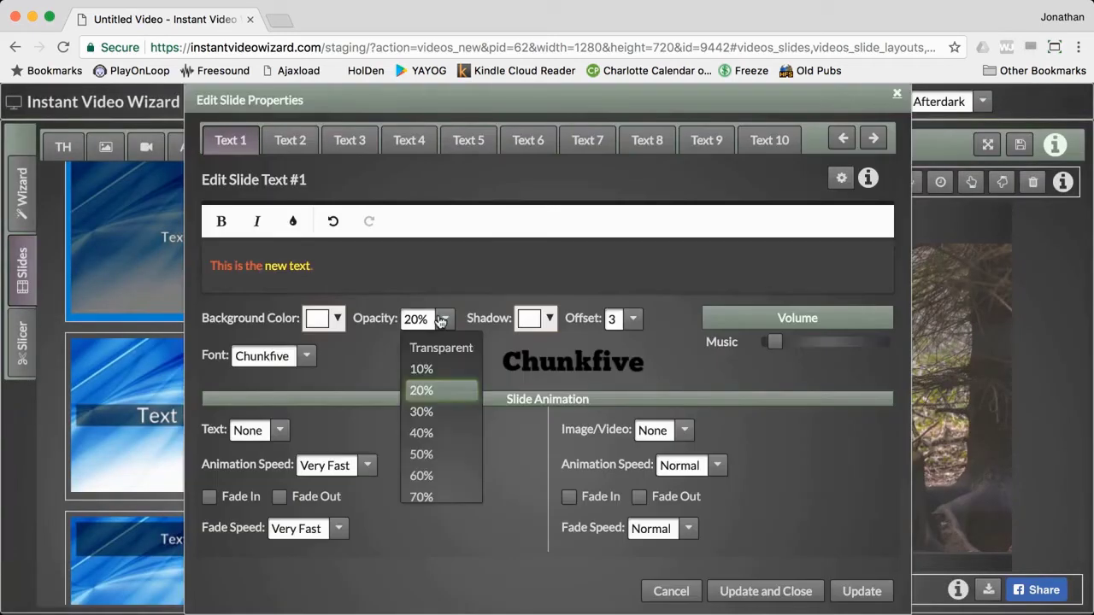
{"action": "left_click", "coordinate": [435, 348]}
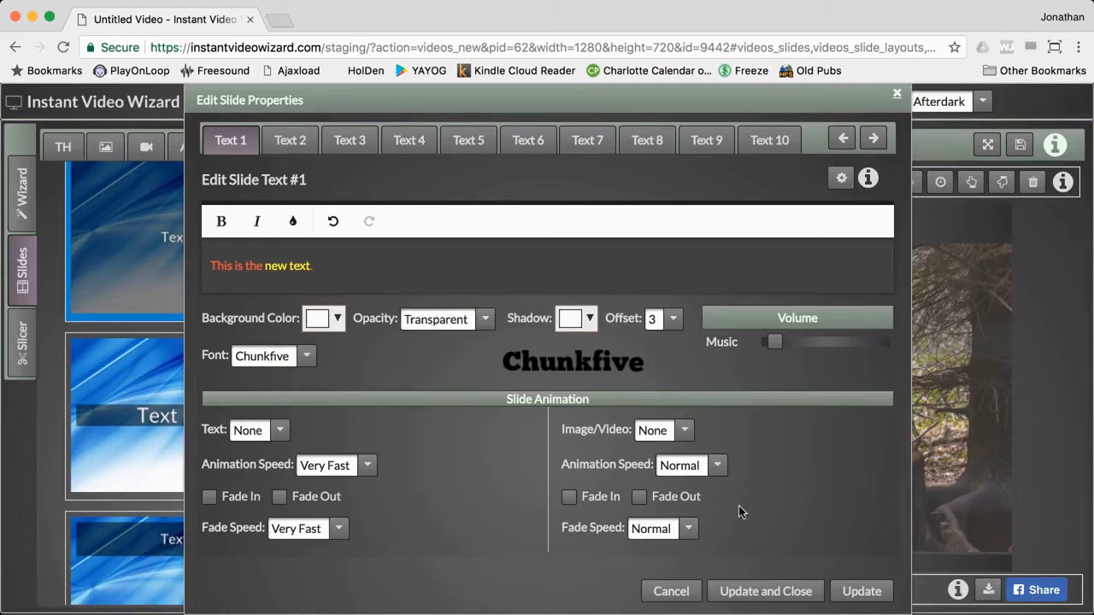
{"action": "left_click", "coordinate": [750, 591]}
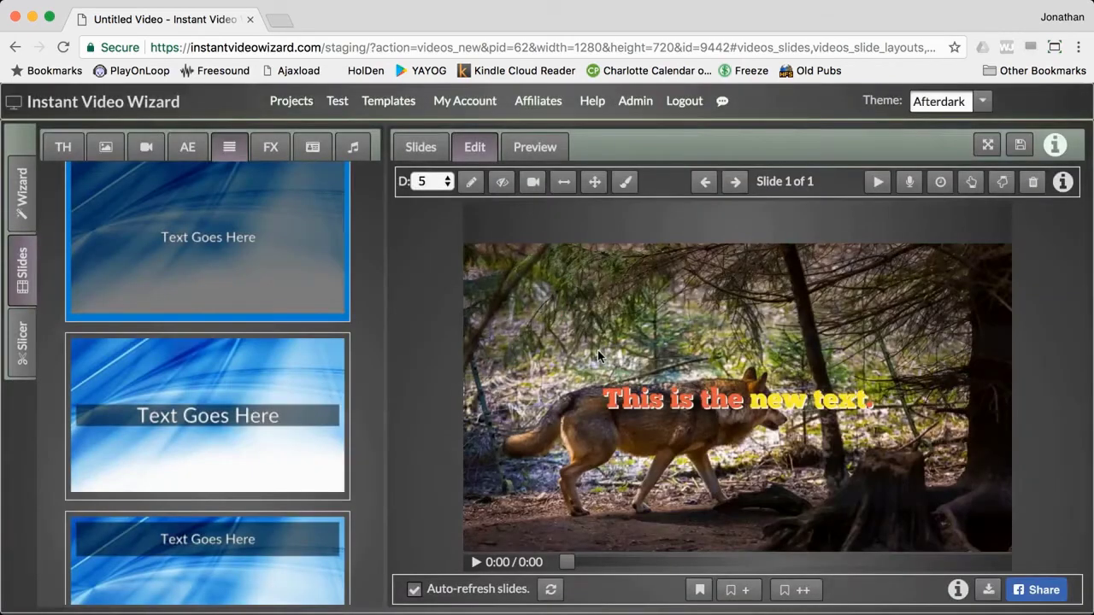
Set the Text 1 background opacity to Solid and save the slide properties
{"action": "left_click", "coordinate": [470, 181]}
{"action": "left_click", "coordinate": [475, 325]}
{"action": "scroll", "coordinate": [464, 454], "scroll_direction": "down", "scroll_amount": 2}
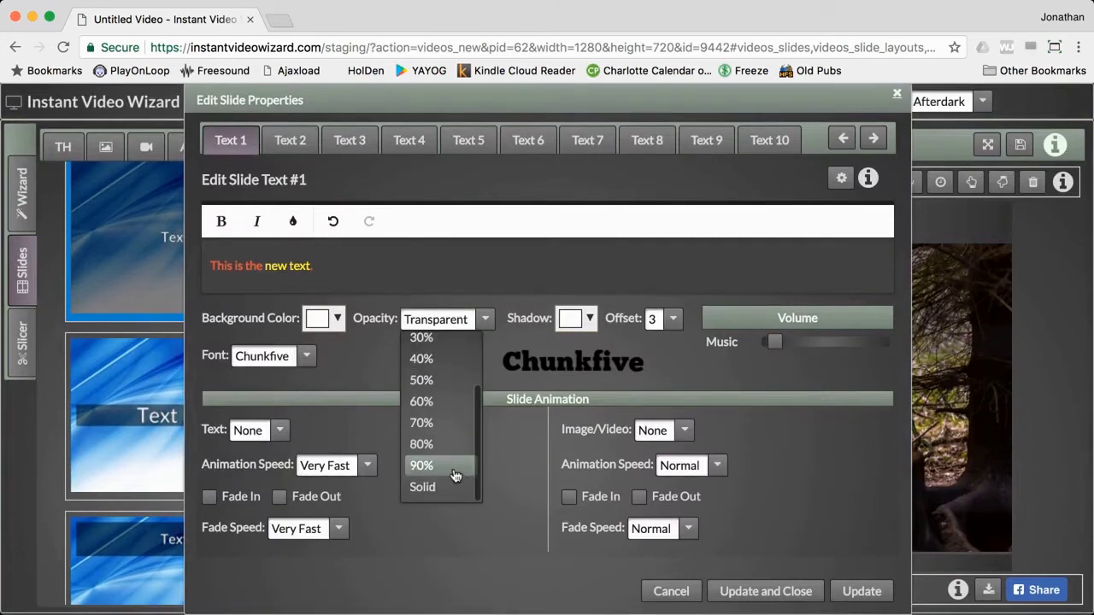
{"action": "left_click", "coordinate": [478, 481]}
{"action": "left_click", "coordinate": [763, 590]}
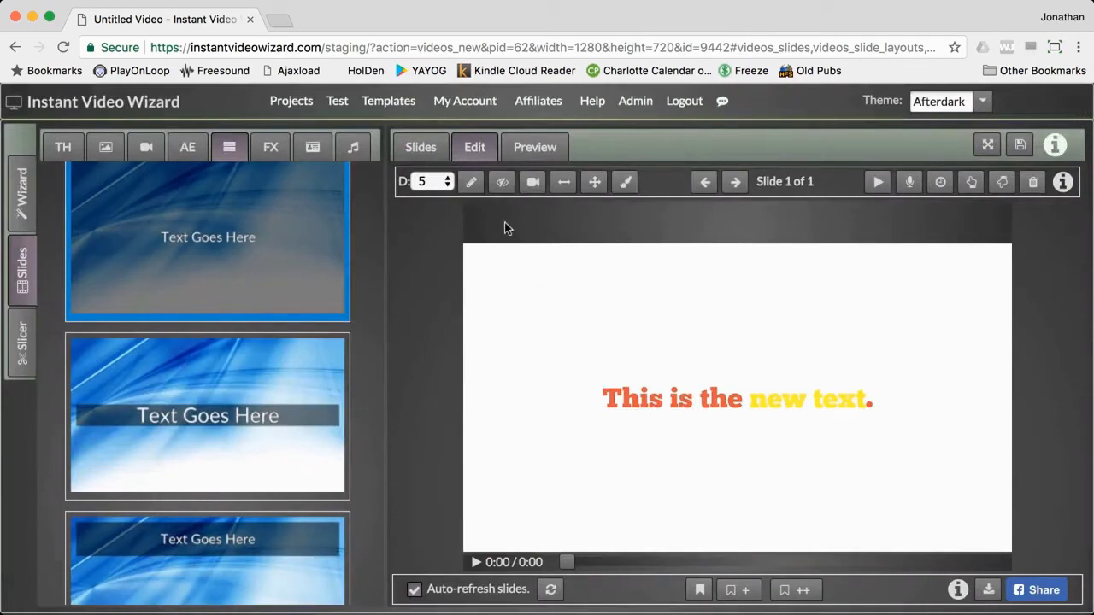
Set the Text 1 background opacity to 50% and reapply the layout with the text band across the top
{"action": "left_click", "coordinate": [471, 181]}
{"action": "left_click", "coordinate": [429, 320]}
{"action": "scroll", "coordinate": [435, 410], "scroll_direction": "up", "scroll_amount": 2}
{"action": "scroll", "coordinate": [436, 407], "scroll_direction": "down", "scroll_amount": 1}
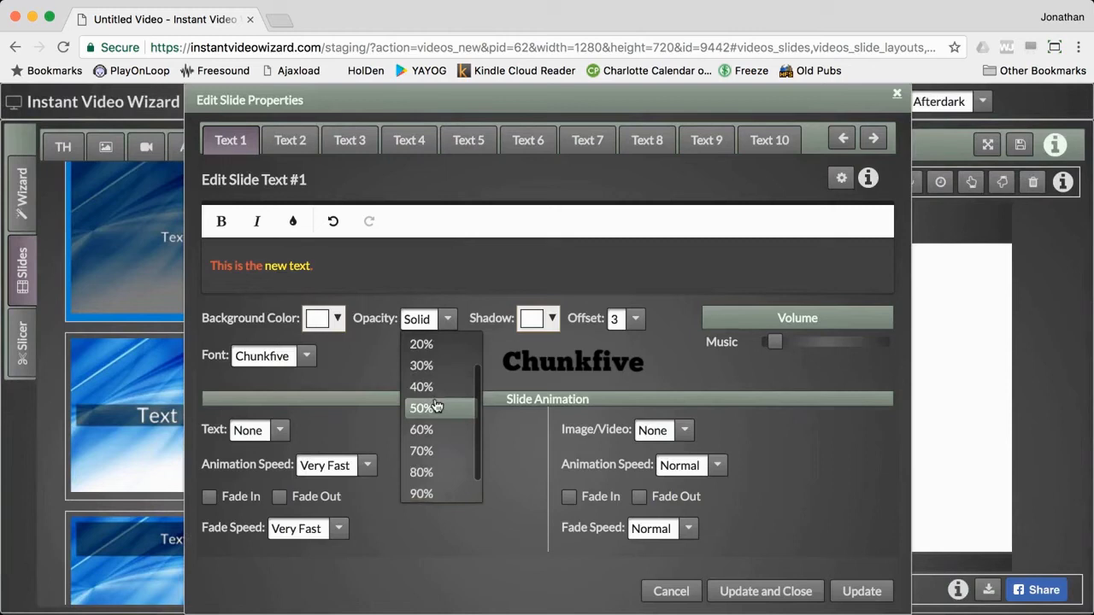
{"action": "left_click", "coordinate": [435, 407]}
{"action": "left_click", "coordinate": [764, 591]}
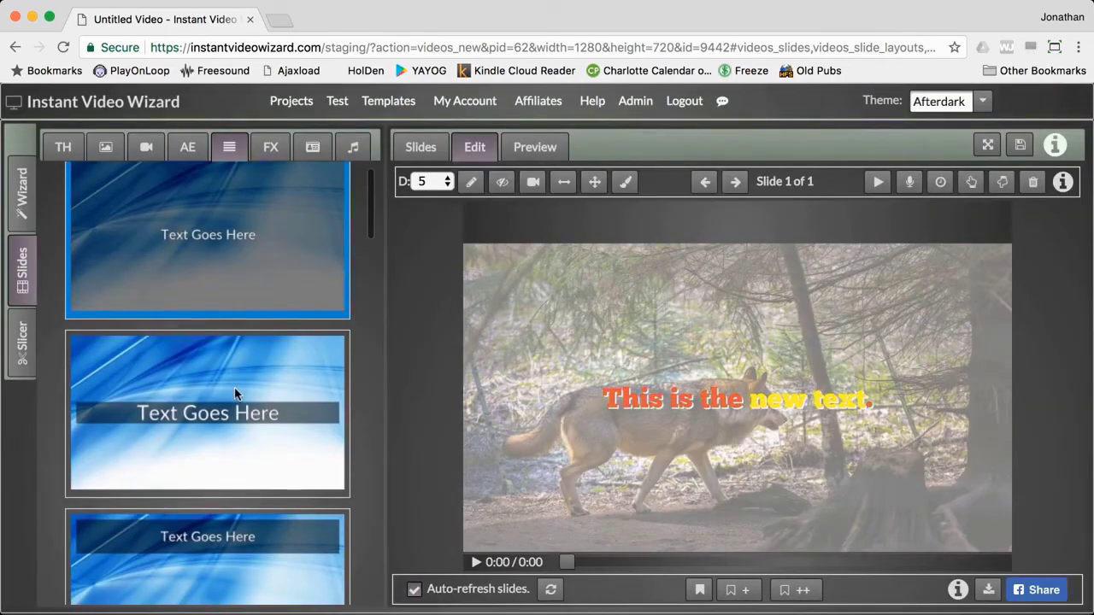
{"action": "scroll", "coordinate": [235, 389], "scroll_direction": "down", "scroll_amount": 3}
{"action": "left_click", "coordinate": [238, 391]}
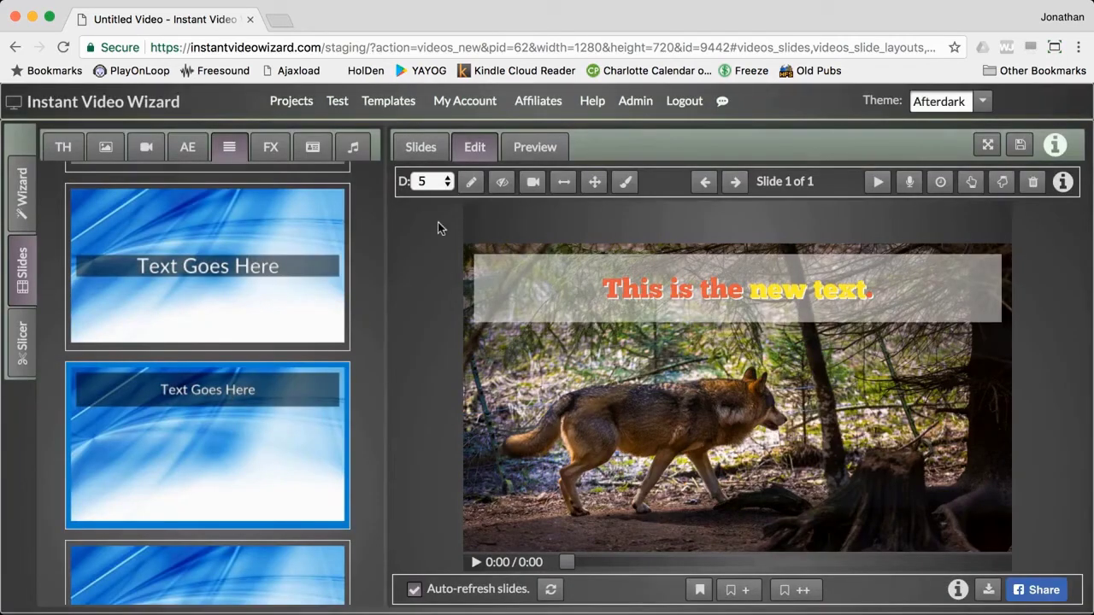
Add "This text goes on the bottom." as Text 2 using the bottom-band layout, and save the slide properties
{"action": "left_click", "coordinate": [469, 183]}
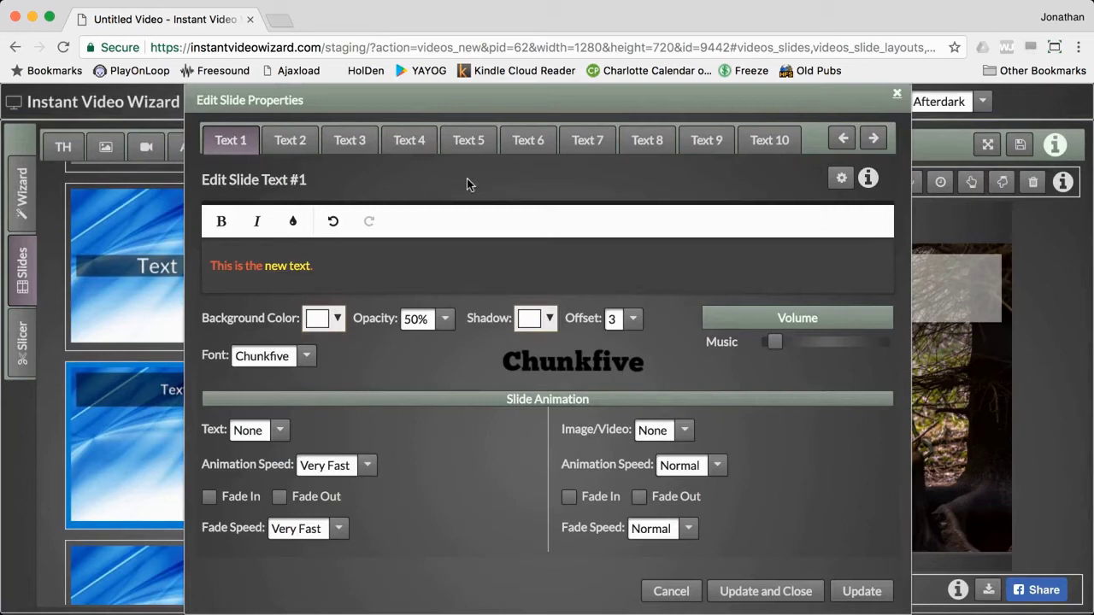
{"action": "left_click", "coordinate": [302, 142]}
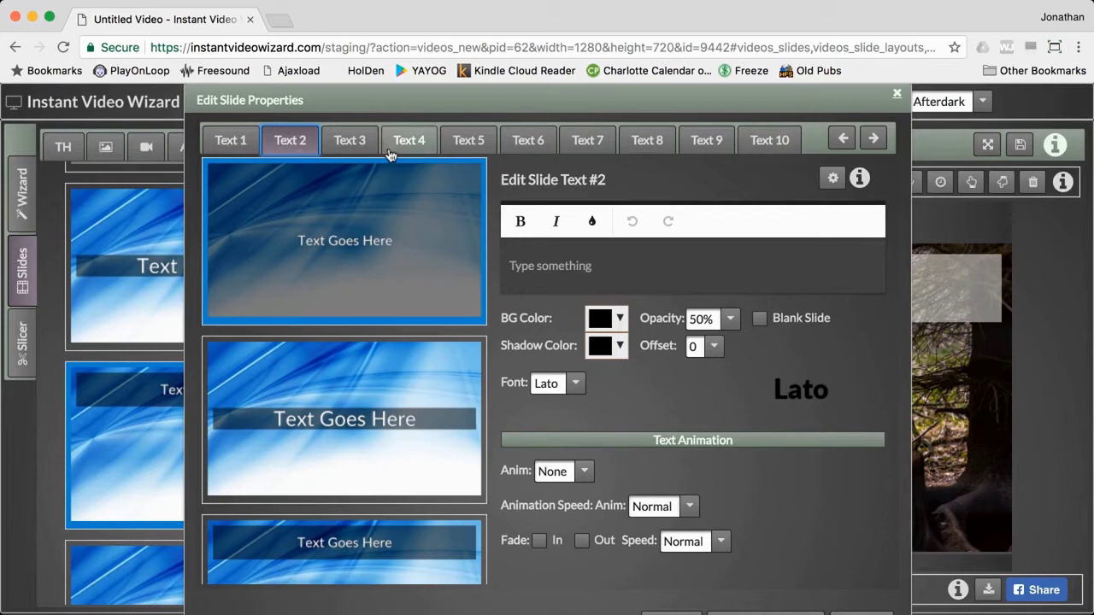
{"action": "scroll", "coordinate": [346, 221], "scroll_direction": "down", "scroll_amount": 3}
{"action": "scroll", "coordinate": [345, 222], "scroll_direction": "down", "scroll_amount": 4}
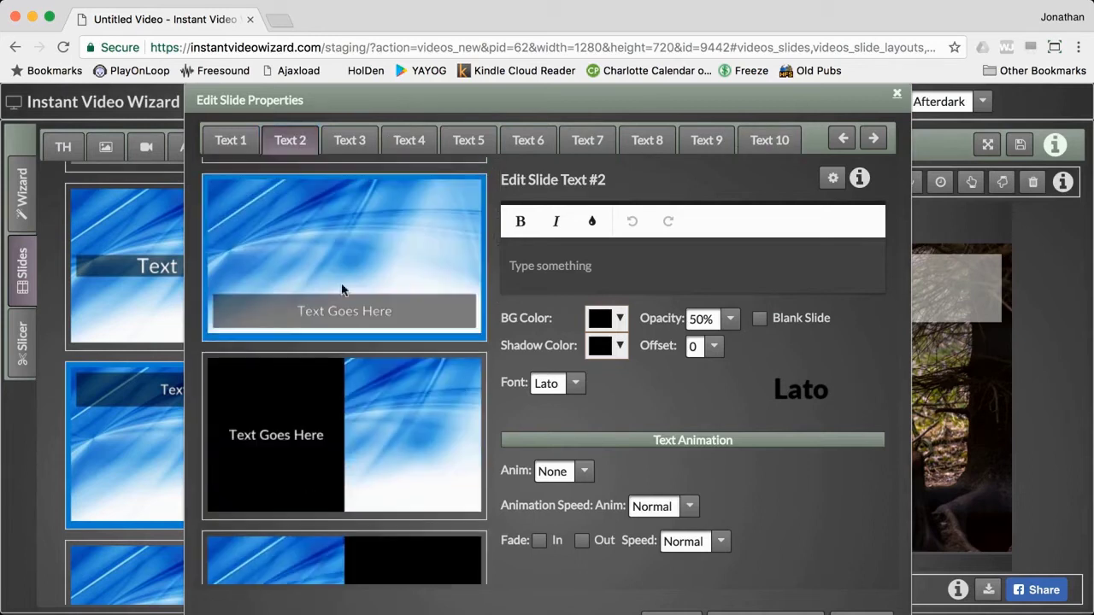
{"action": "type", "text": "This text goes on the bottom."}
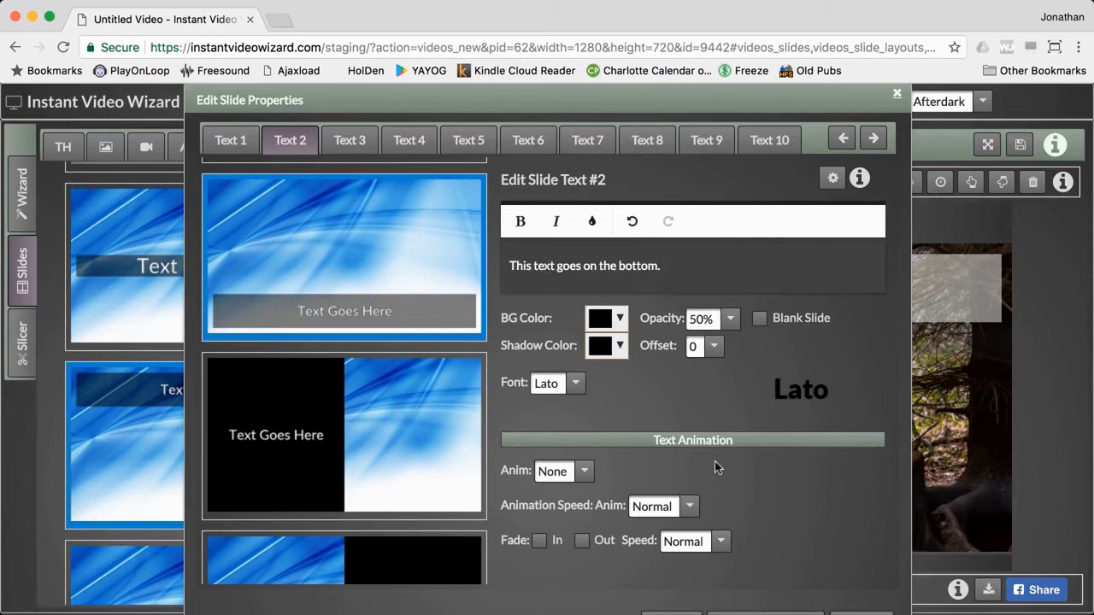
{"action": "scroll", "coordinate": [722, 464], "scroll_direction": "down", "scroll_amount": 1}
{"action": "left_click", "coordinate": [740, 592]}
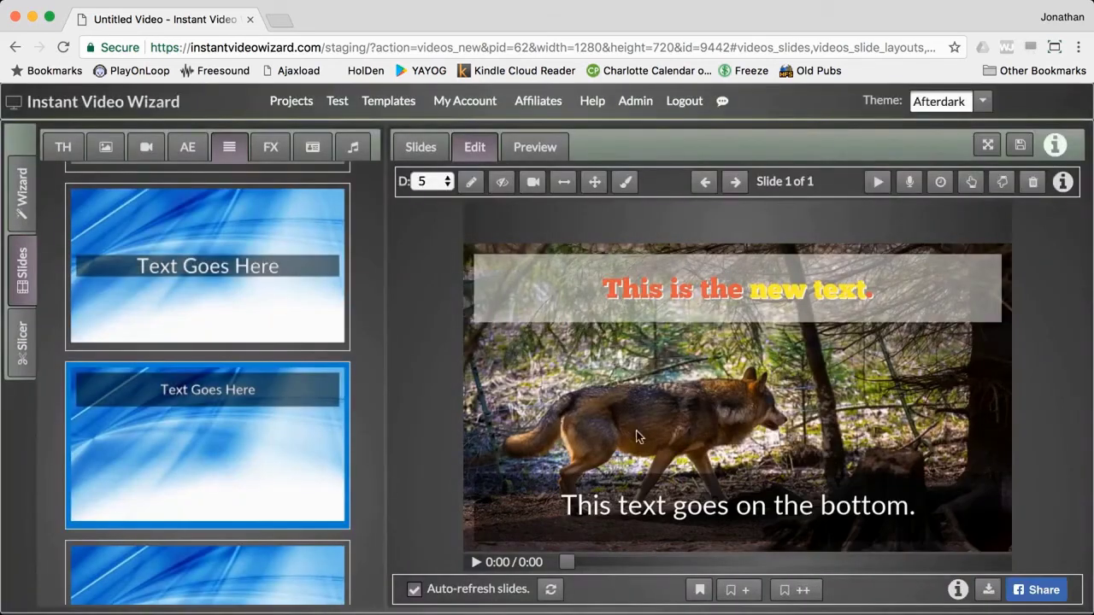
Set the Text 1 animation to Slide In From Left in the slide properties
{"action": "left_click", "coordinate": [471, 181]}
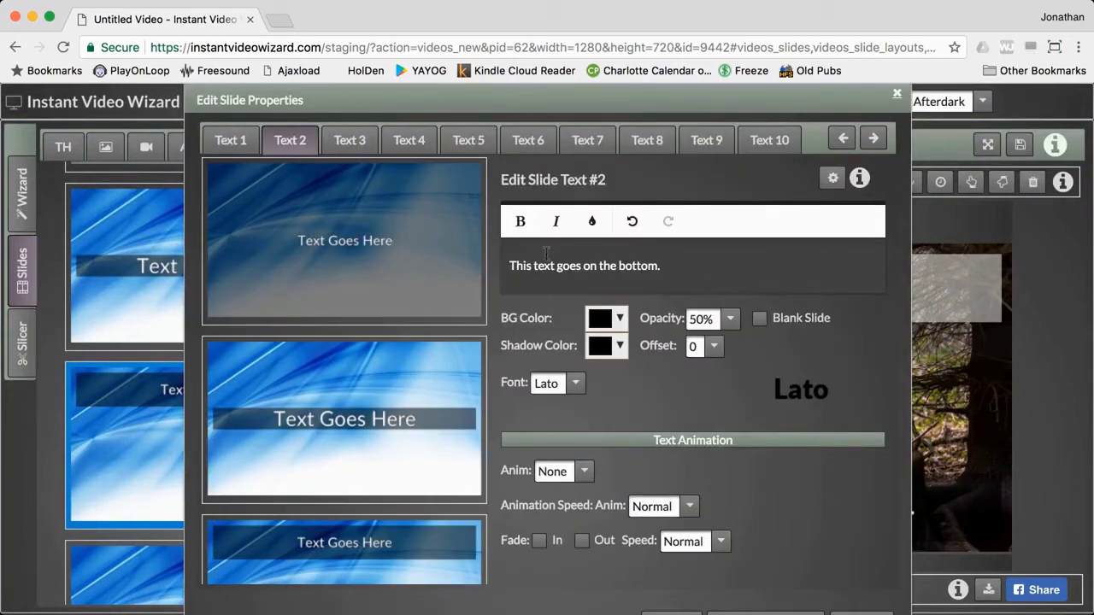
{"action": "left_click", "coordinate": [230, 140]}
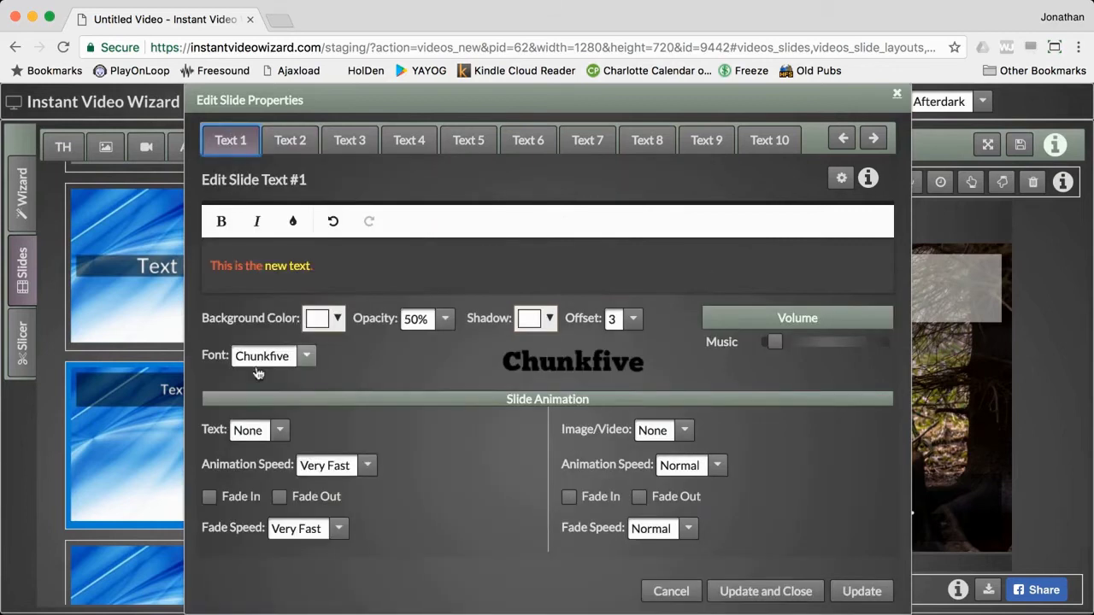
{"action": "left_click", "coordinate": [262, 430]}
{"action": "left_click", "coordinate": [268, 483]}
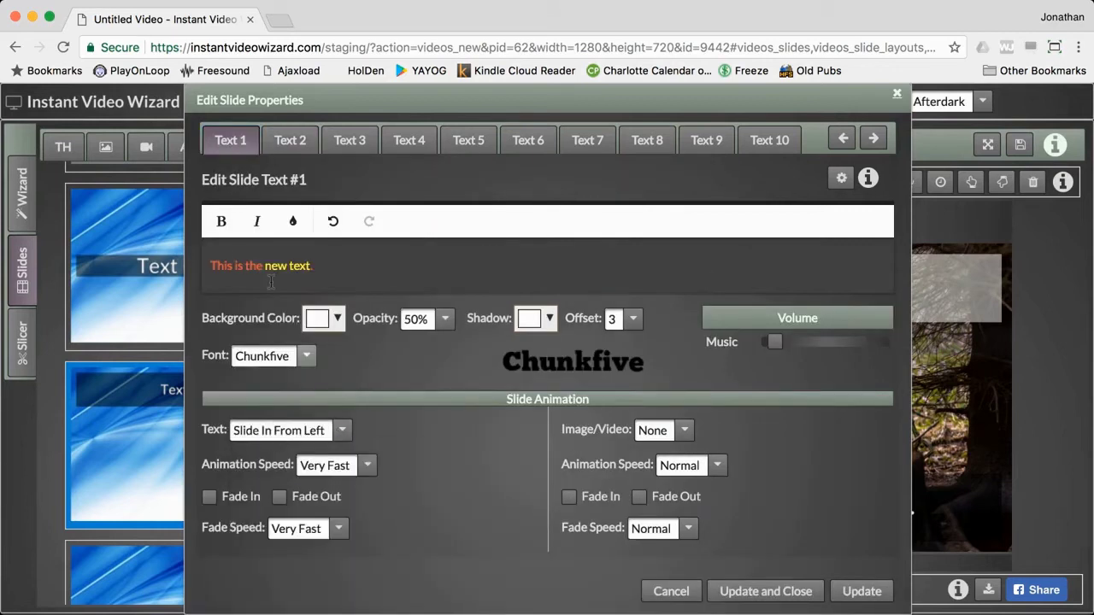
Set the Text 2 animation to Slide In From Right and save the slide properties
{"action": "left_click", "coordinate": [291, 147]}
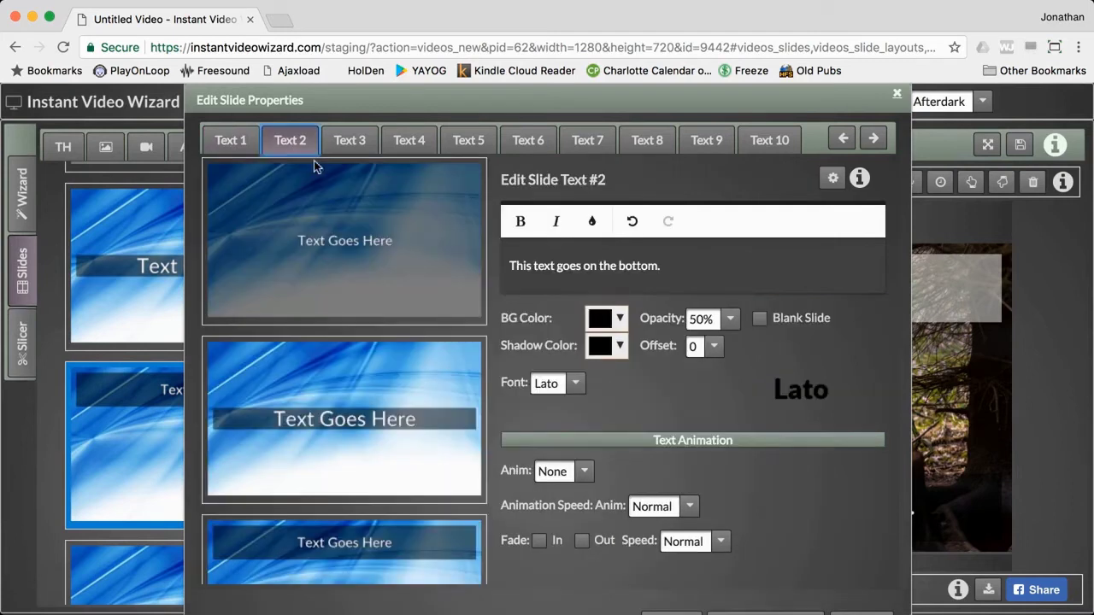
{"action": "left_click", "coordinate": [579, 472]}
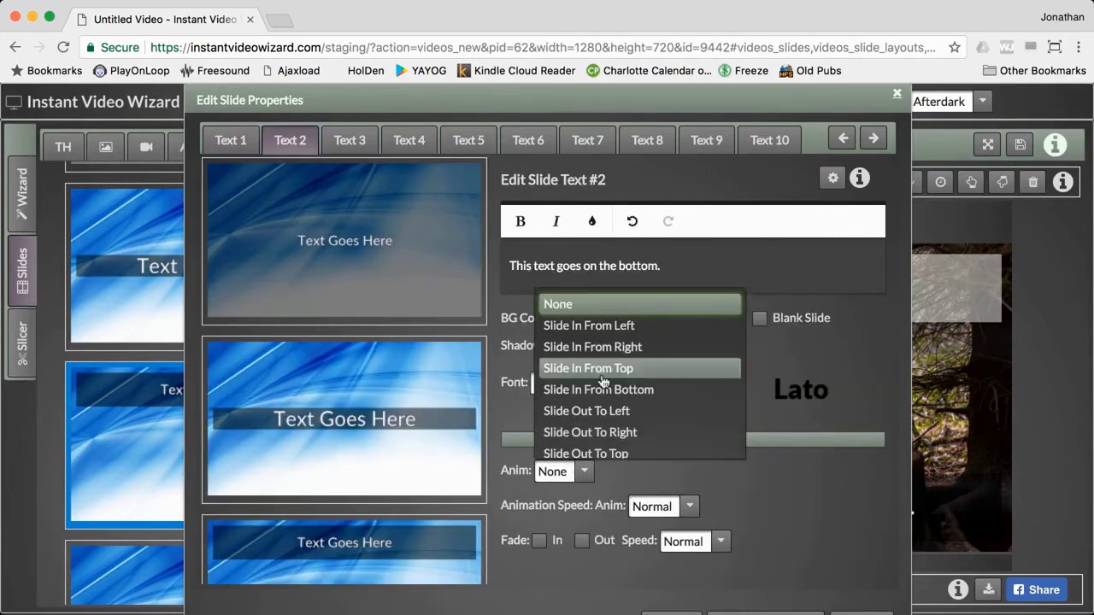
{"action": "left_click", "coordinate": [604, 347]}
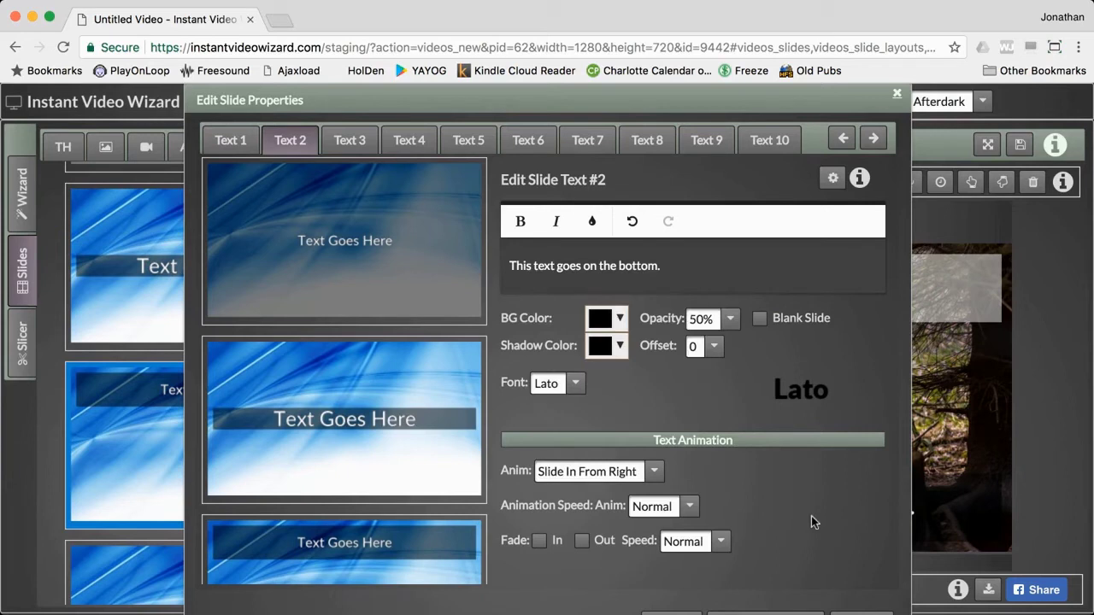
{"action": "scroll", "coordinate": [811, 516], "scroll_direction": "down", "scroll_amount": 1}
{"action": "left_click", "coordinate": [796, 590]}
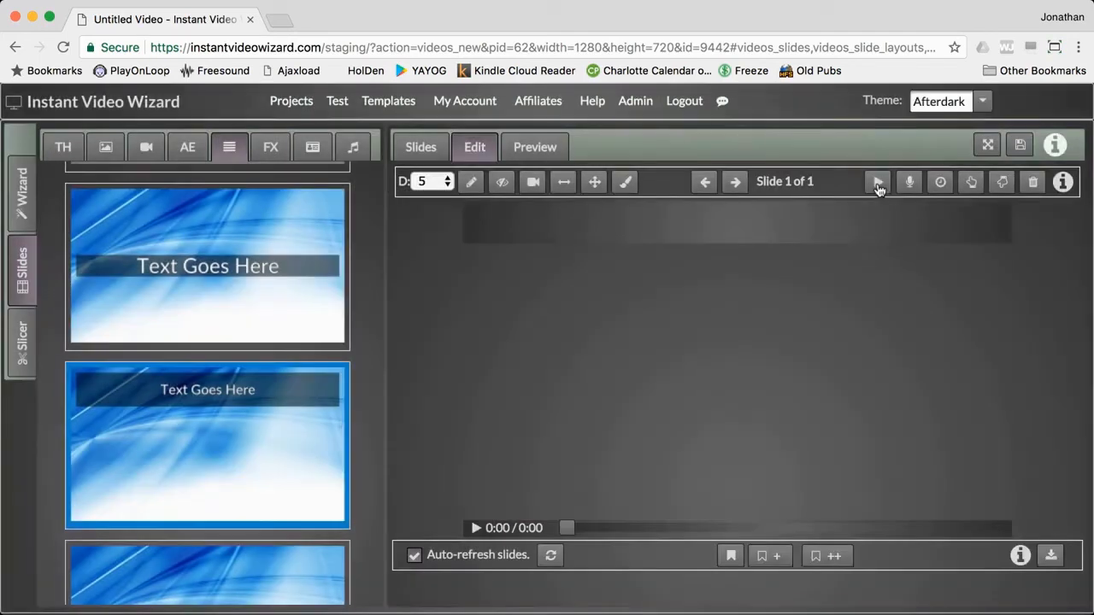
Play the slide to check both text animations, and review the Text 1 and Text 2 animation settings in the slide properties
{"action": "left_click", "coordinate": [878, 184]}
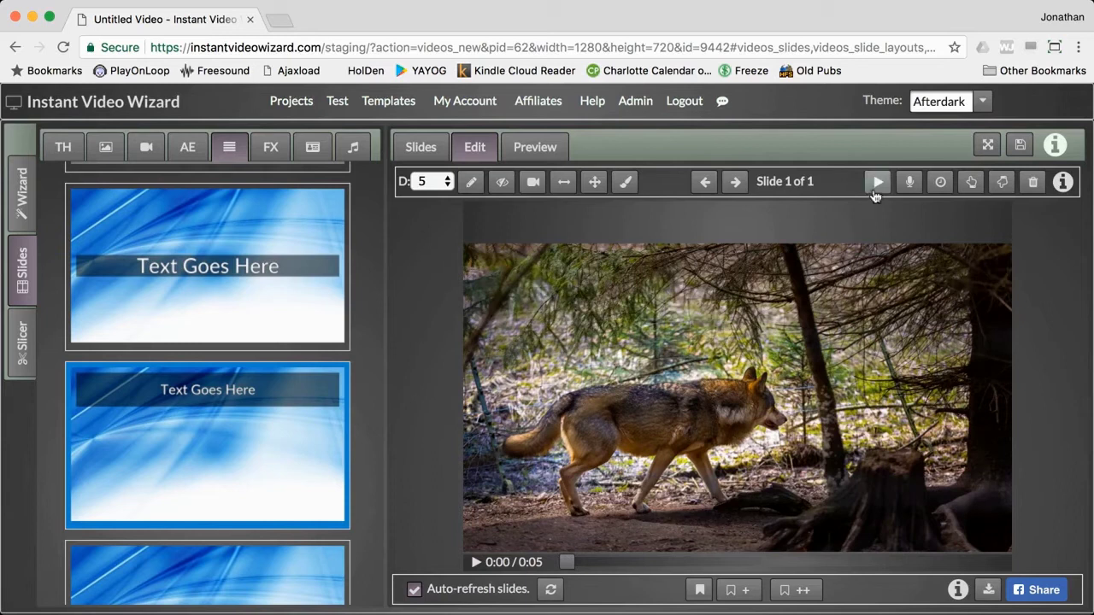
{"action": "left_click", "coordinate": [876, 184]}
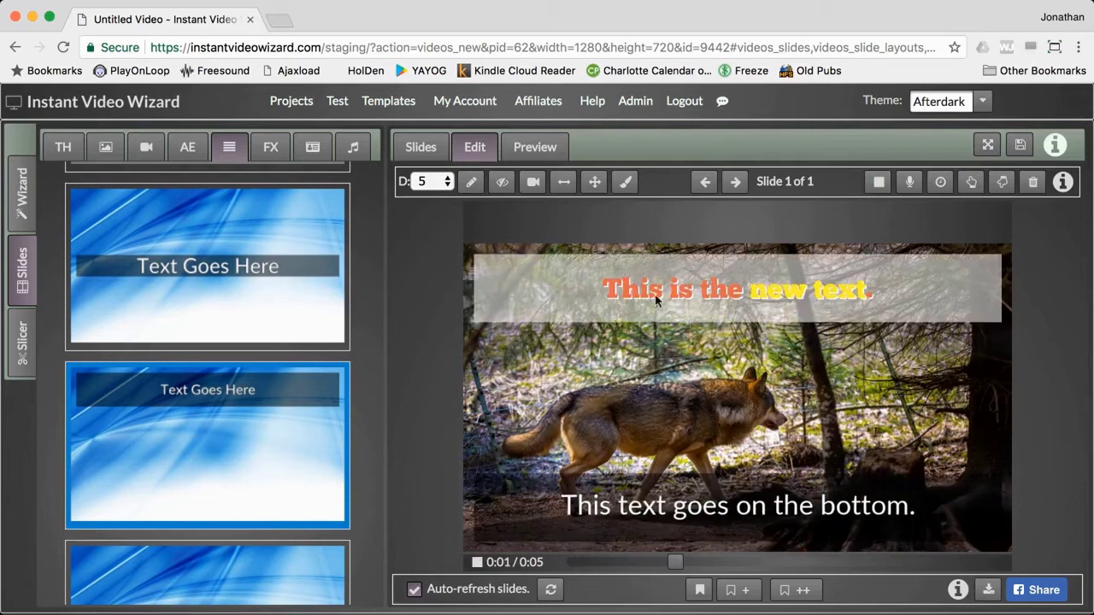
{"action": "left_click", "coordinate": [471, 182]}
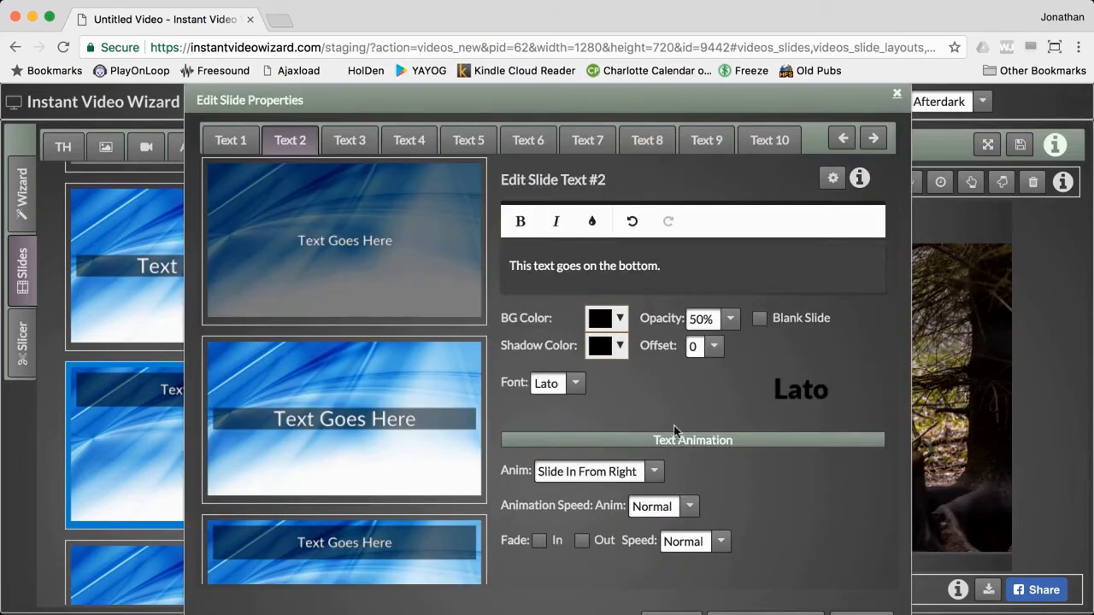
{"action": "left_click", "coordinate": [231, 142]}
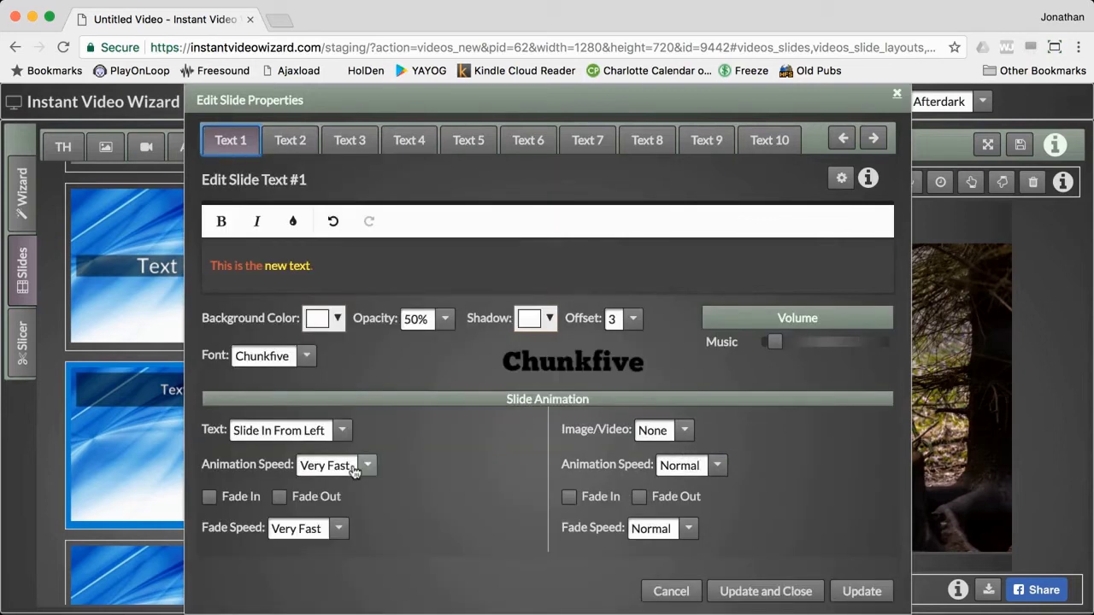
{"action": "left_click", "coordinate": [290, 137]}
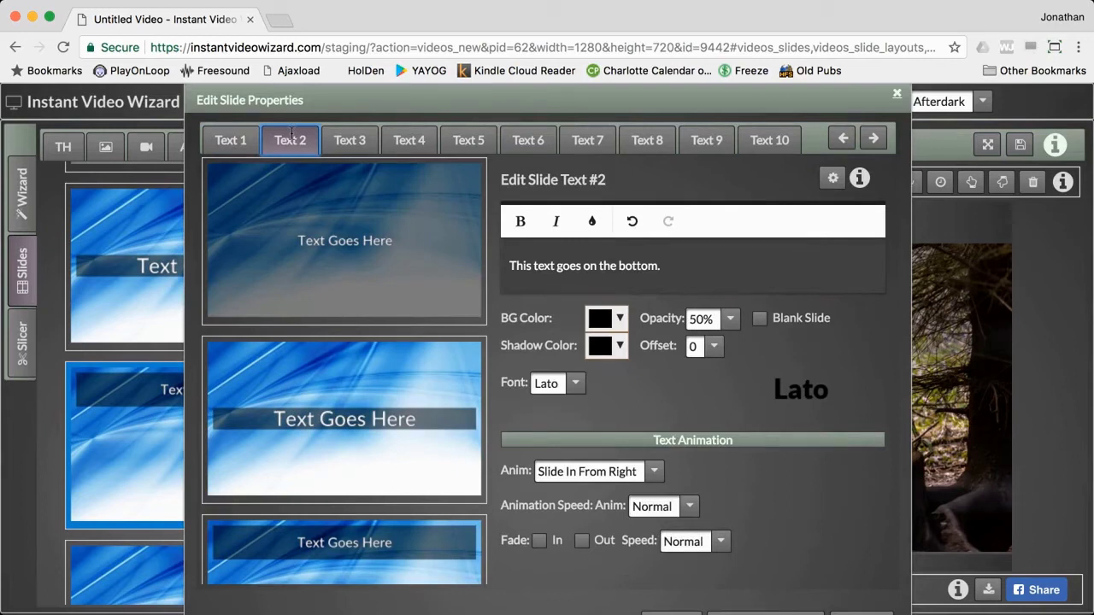
{"action": "left_click", "coordinate": [242, 142]}
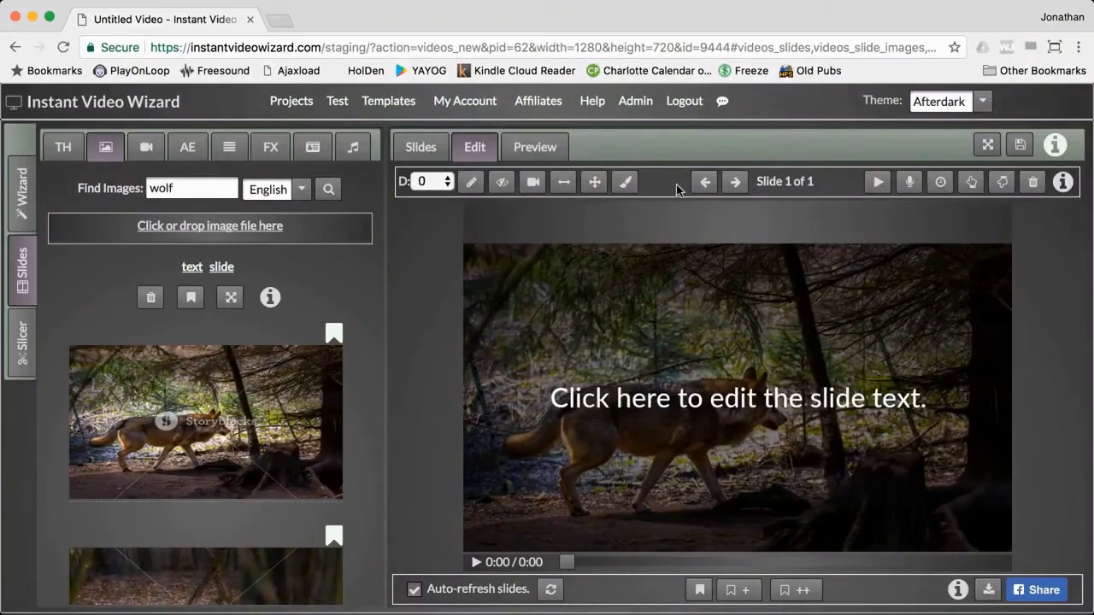
Look through the Text 2 to Text 6 settings in the wolf slide's properties and return to Text 1
{"action": "left_click", "coordinate": [469, 186]}
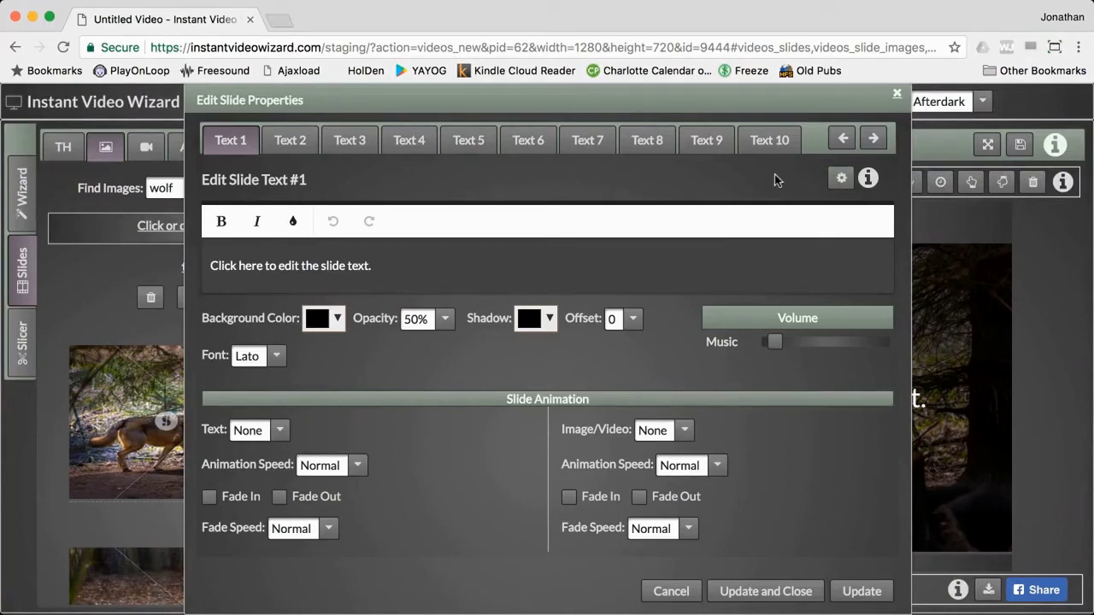
{"action": "left_click", "coordinate": [289, 141]}
{"action": "left_click", "coordinate": [349, 141]}
{"action": "left_click", "coordinate": [405, 141]}
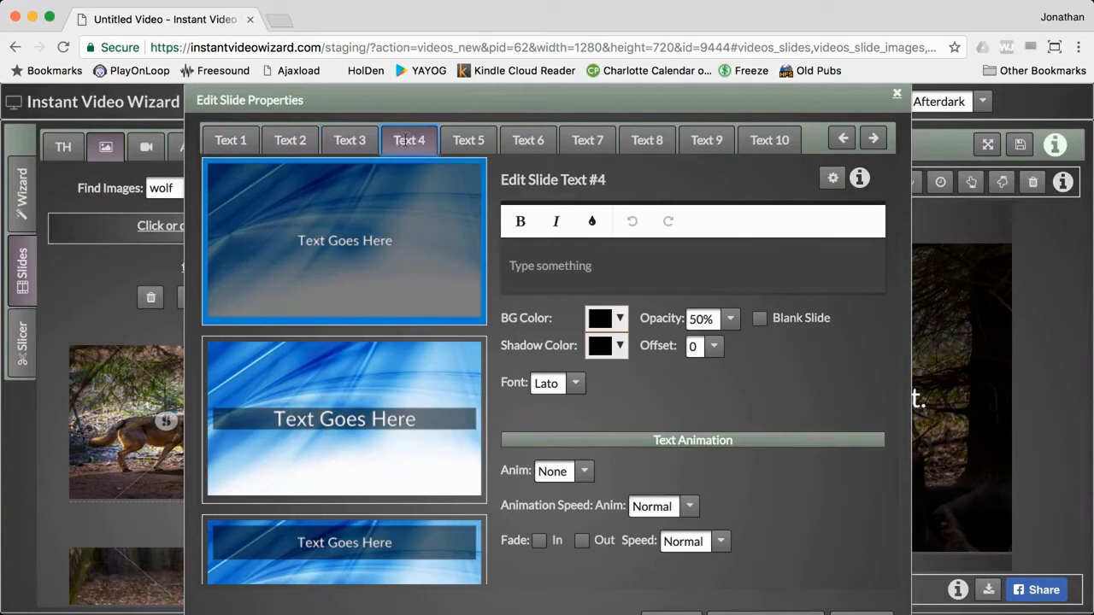
{"action": "left_click", "coordinate": [465, 141]}
{"action": "left_click", "coordinate": [515, 144]}
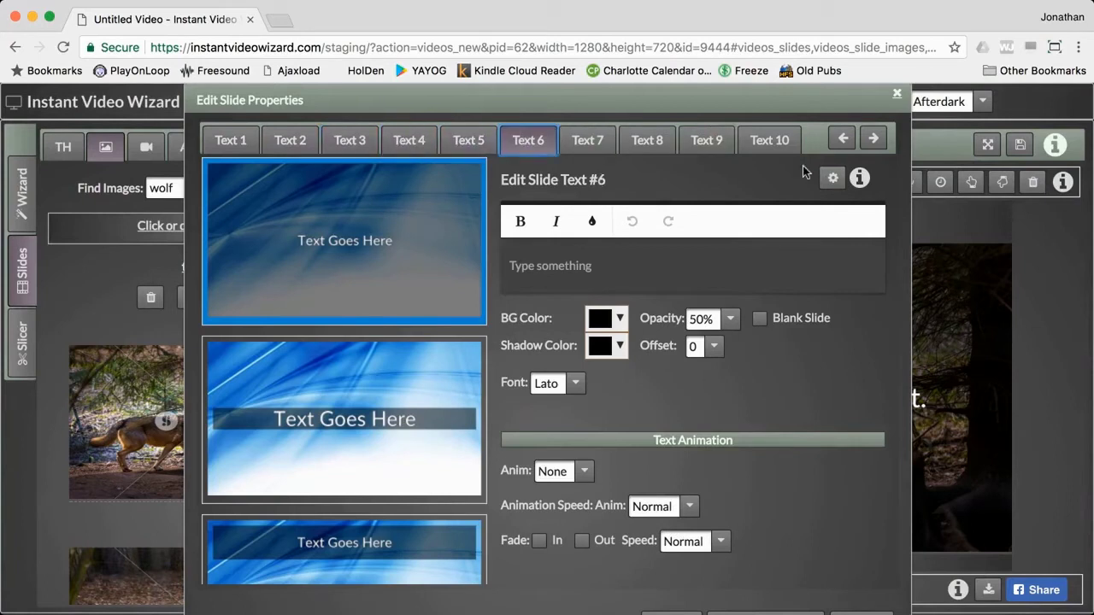
{"action": "left_click", "coordinate": [252, 143]}
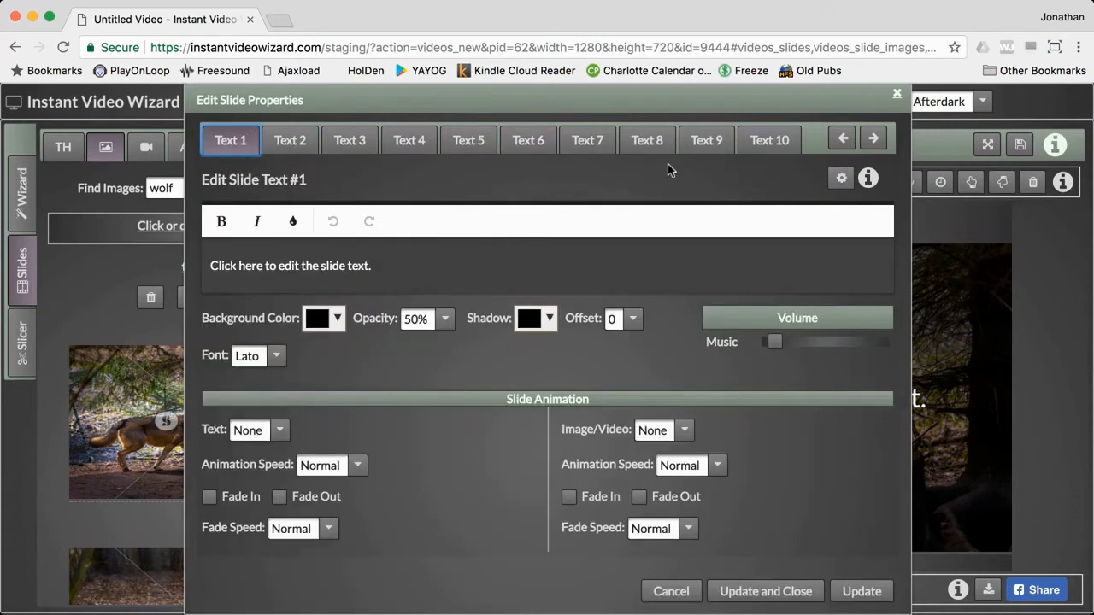
Examine the narration text in the advanced settings of Text 1 and close them
{"action": "left_click", "coordinate": [841, 179]}
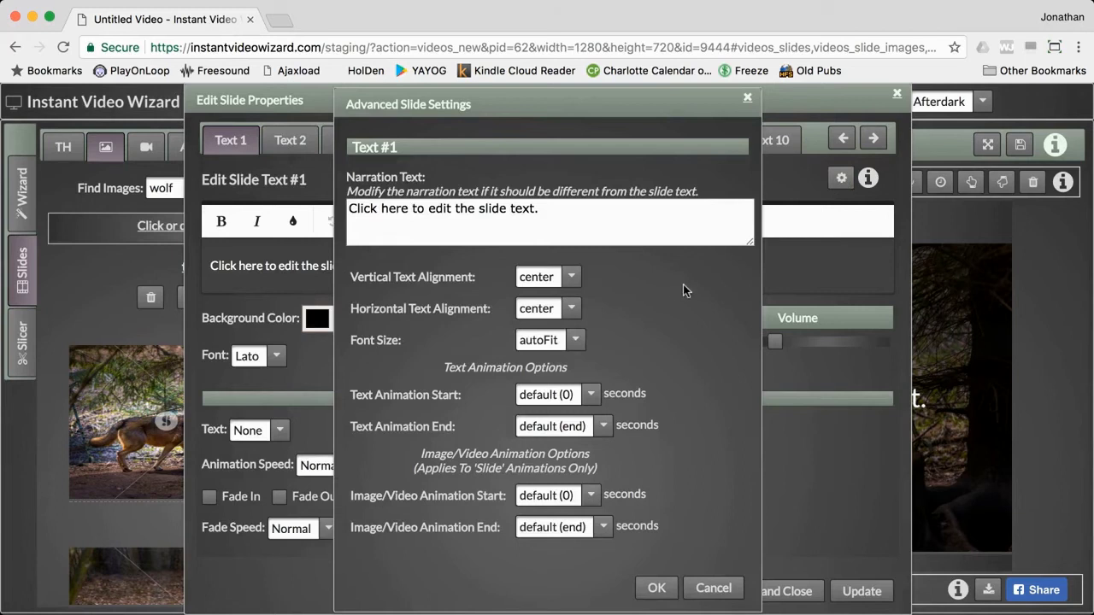
{"action": "left_click", "coordinate": [581, 212]}
{"action": "triple_click", "coordinate": [360, 215]}
{"action": "left_click", "coordinate": [350, 213]}
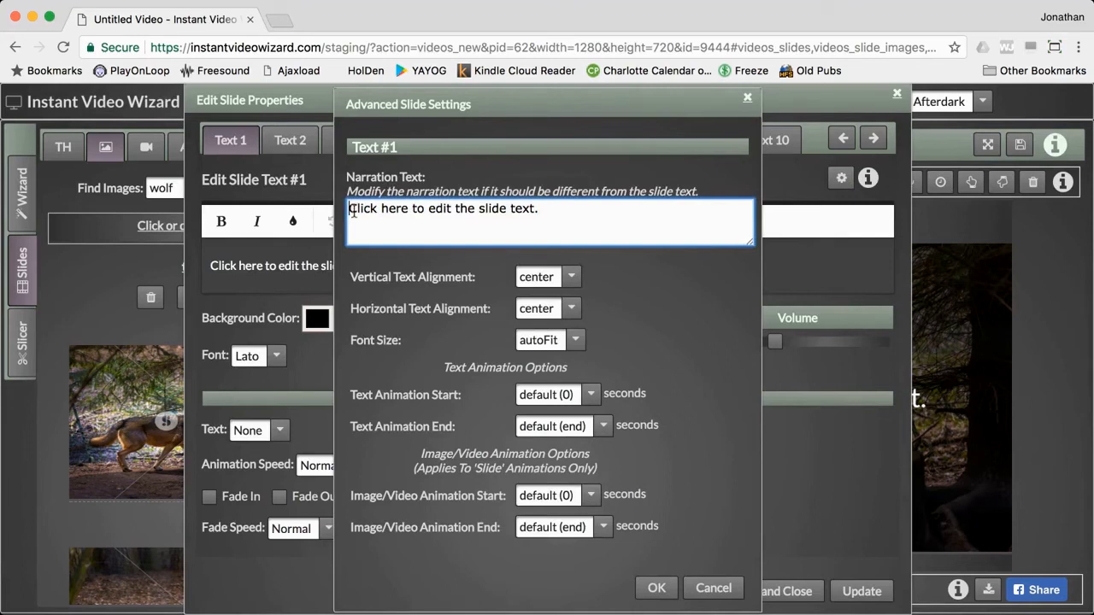
{"action": "left_click_drag", "start_coordinate": [540, 212], "coordinate": [349, 209]}
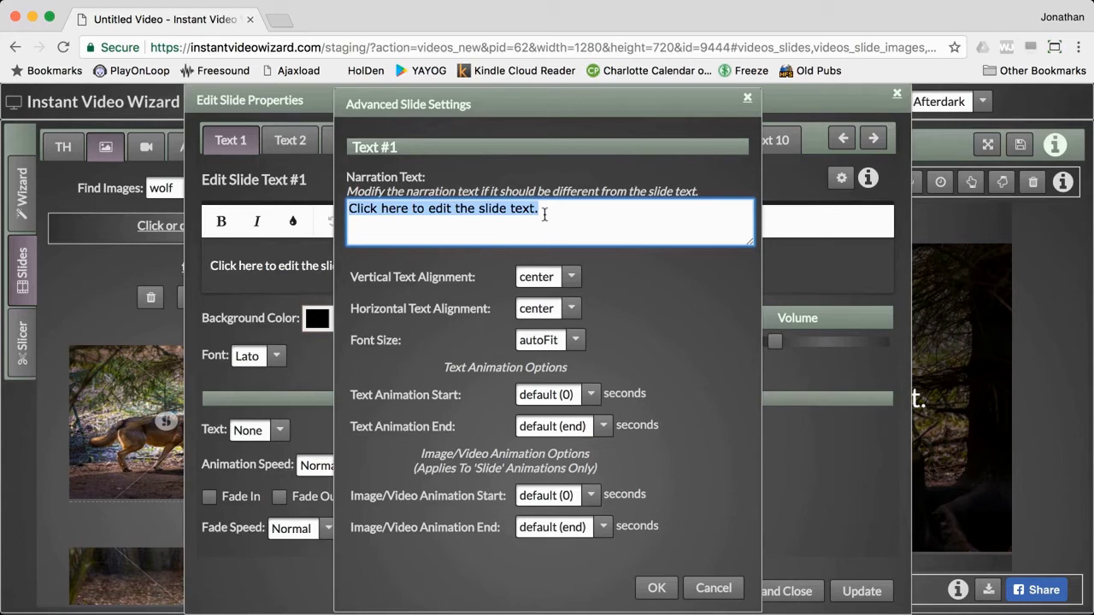
{"action": "left_click_drag", "start_coordinate": [690, 109], "coordinate": [686, 110]}
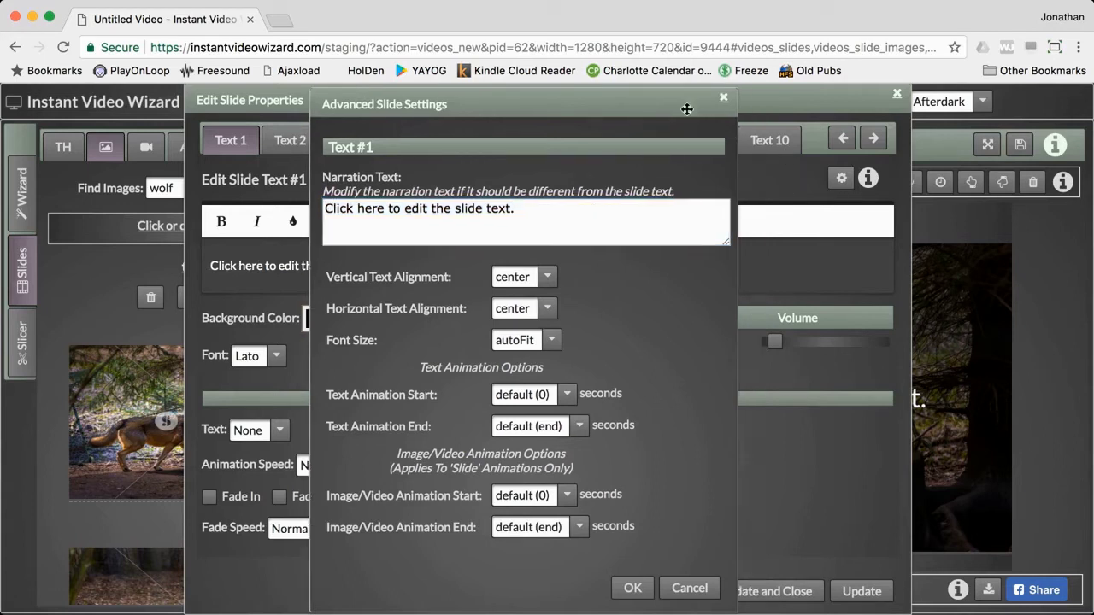
{"action": "left_click", "coordinate": [723, 97]}
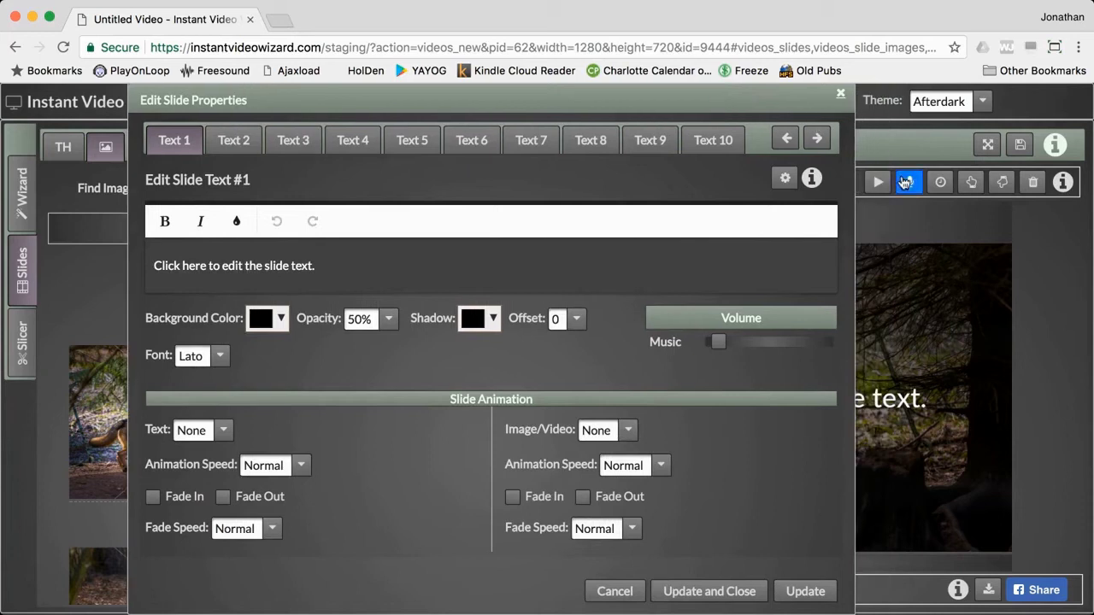
View the slide's audio recording options and the narration text in the advanced settings of Text 1
{"action": "left_click", "coordinate": [905, 182]}
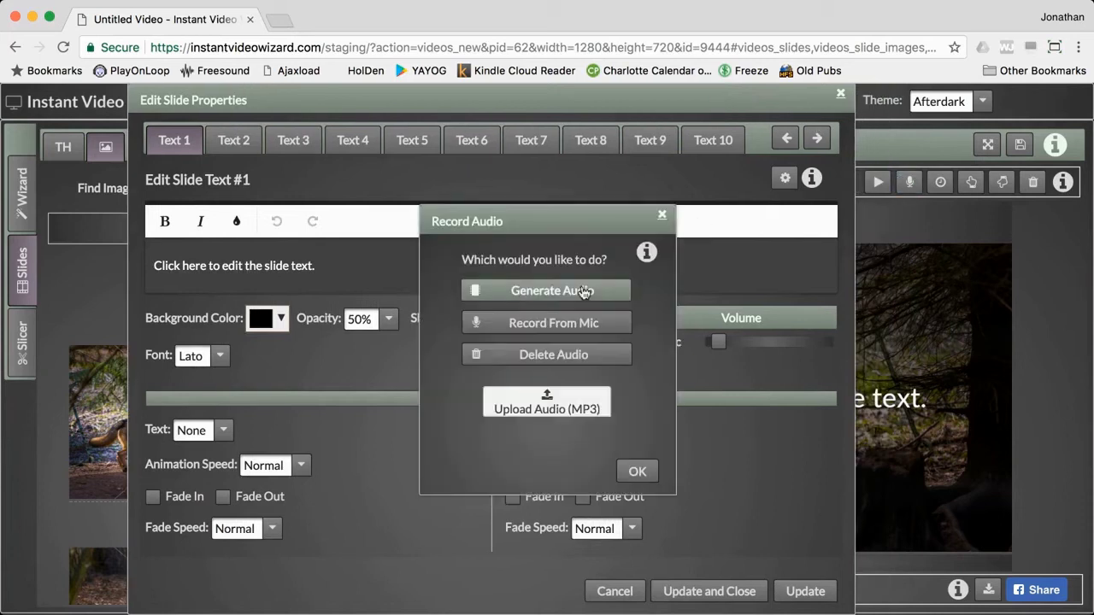
{"action": "left_click", "coordinate": [785, 179]}
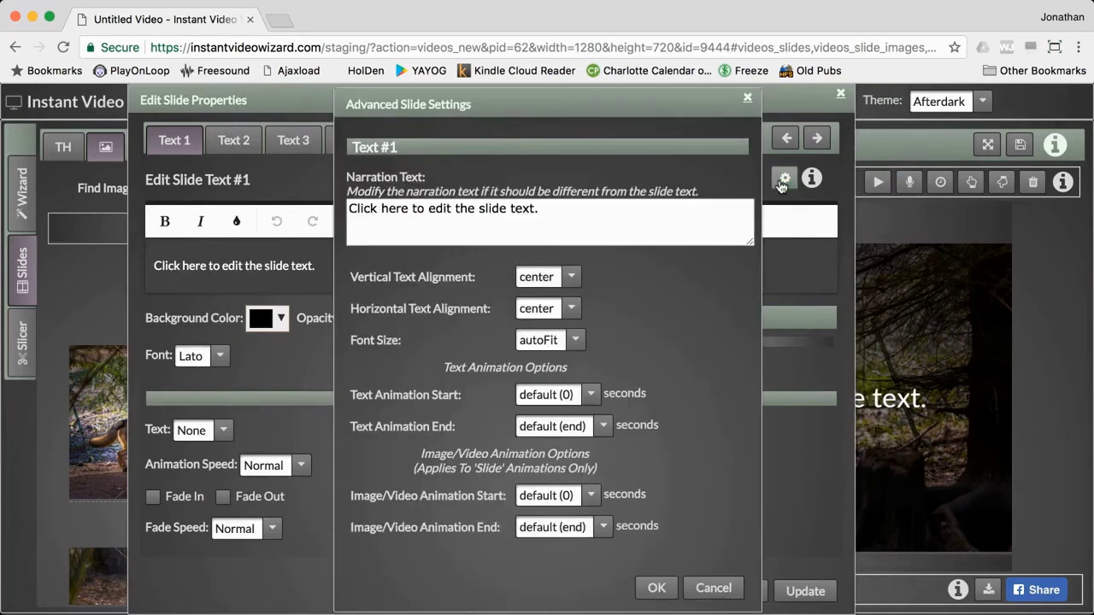
{"action": "left_click", "coordinate": [548, 218]}
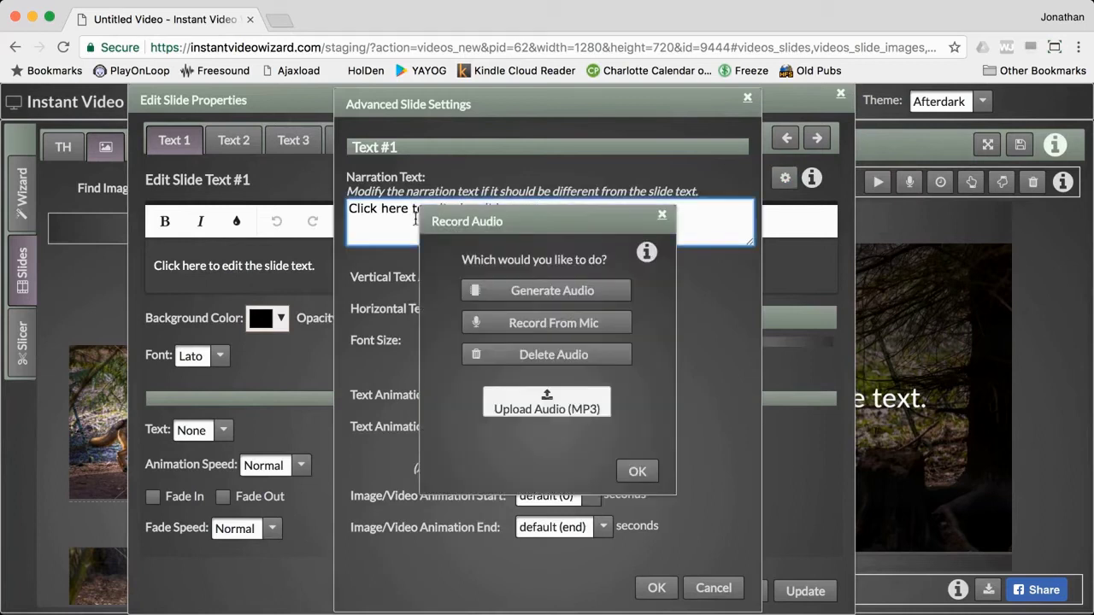
{"action": "left_click", "coordinate": [664, 216]}
{"action": "left_click_drag", "start_coordinate": [540, 210], "coordinate": [383, 211]}
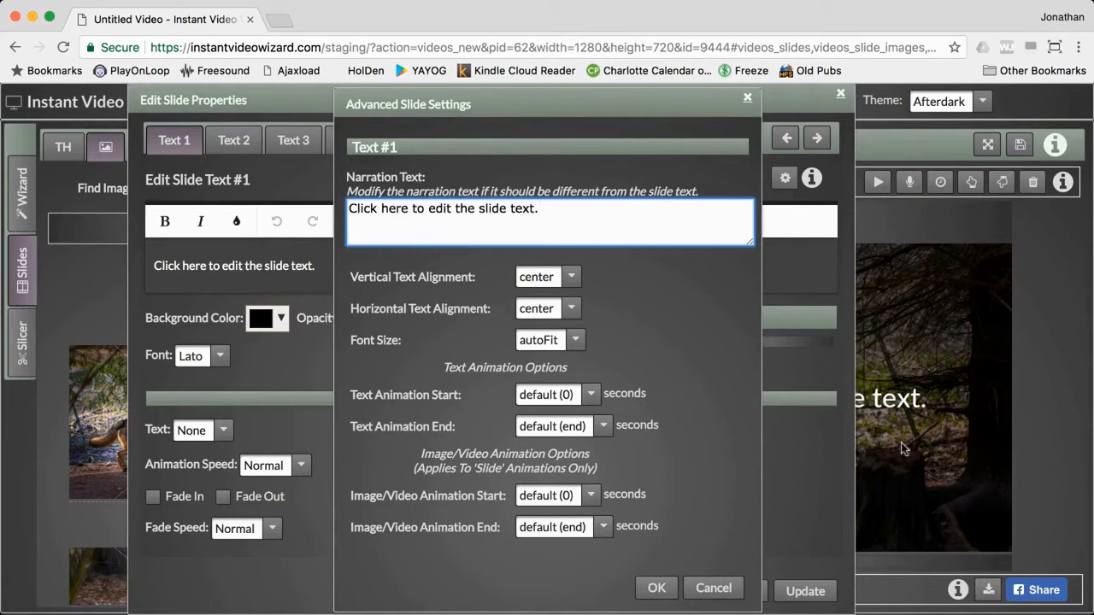
Set the vertical text alignment of Text 1 to top and save the slide properties
{"action": "left_click", "coordinate": [564, 279]}
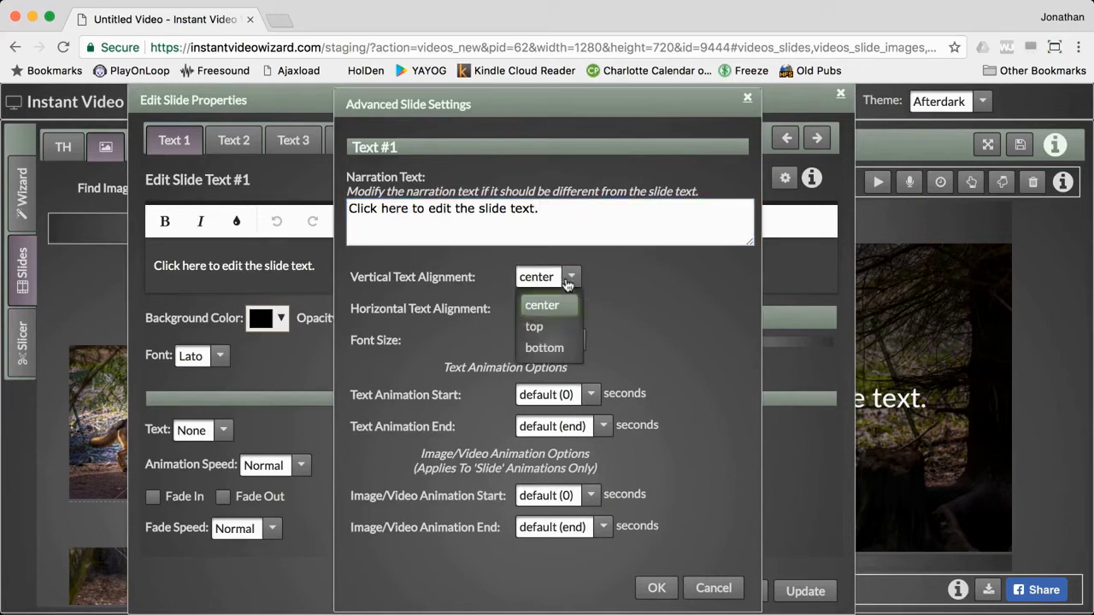
{"action": "left_click", "coordinate": [564, 327]}
{"action": "left_click", "coordinate": [655, 587]}
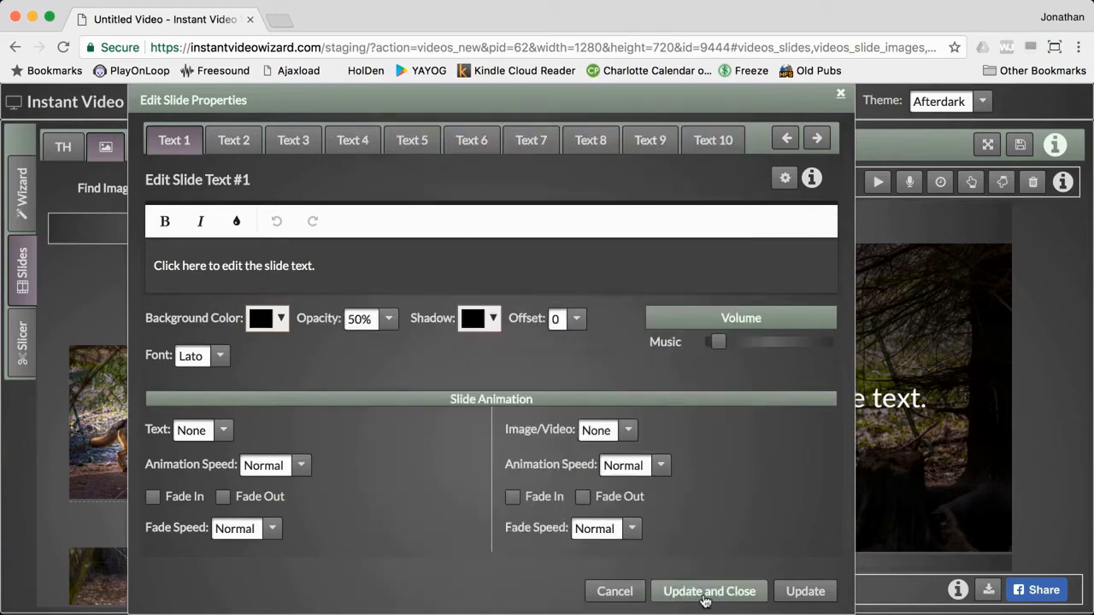
{"action": "left_click", "coordinate": [708, 591]}
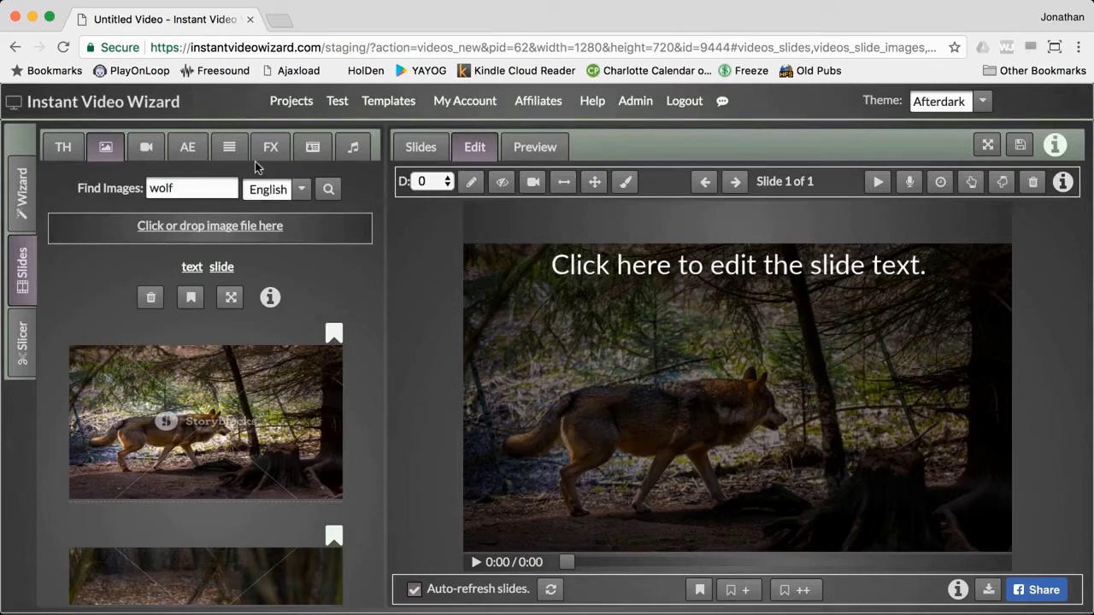
Apply the slide layout with the text band across the top
{"action": "left_click", "coordinate": [223, 150]}
{"action": "scroll", "coordinate": [229, 376], "scroll_direction": "down", "scroll_amount": 2}
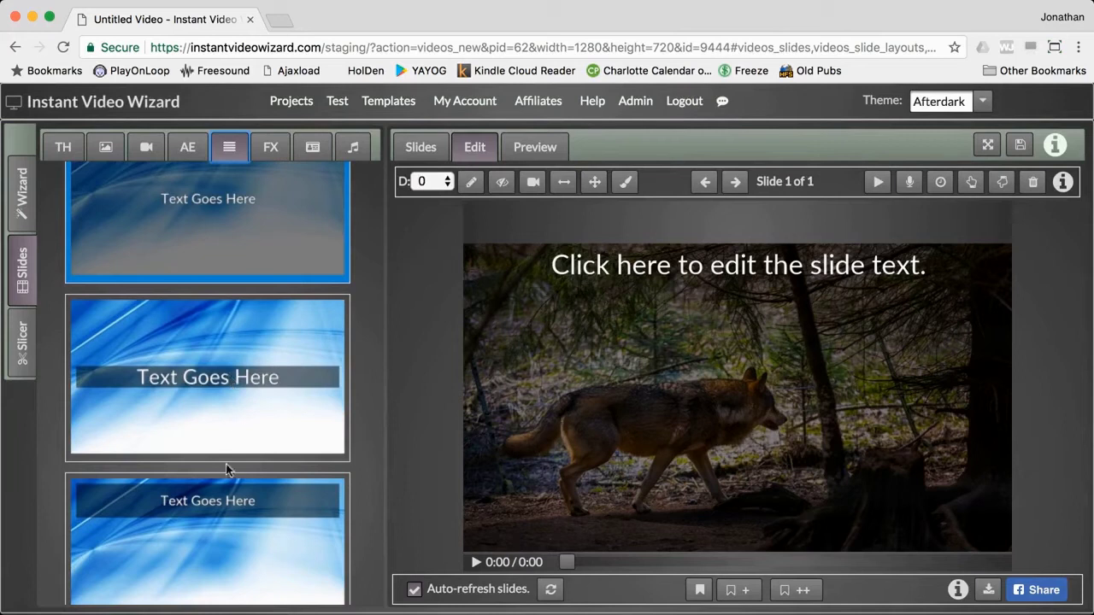
{"action": "left_click", "coordinate": [223, 492]}
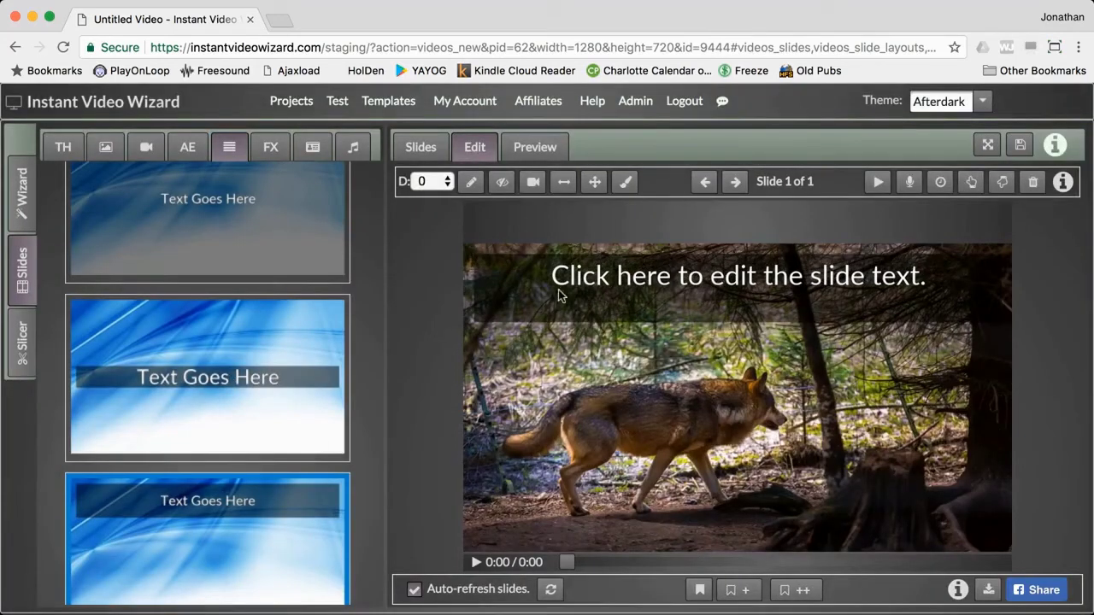
Set the Text 1 vertical alignment to center and horizontal alignment to left, and save the slide properties
{"action": "left_click", "coordinate": [471, 181]}
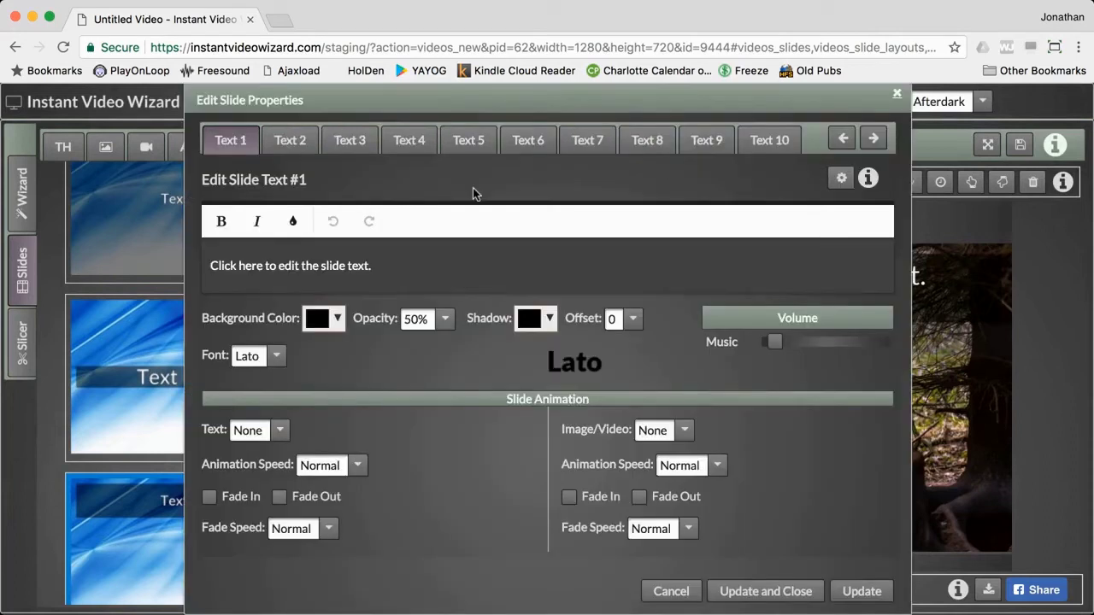
{"action": "left_click", "coordinate": [840, 178]}
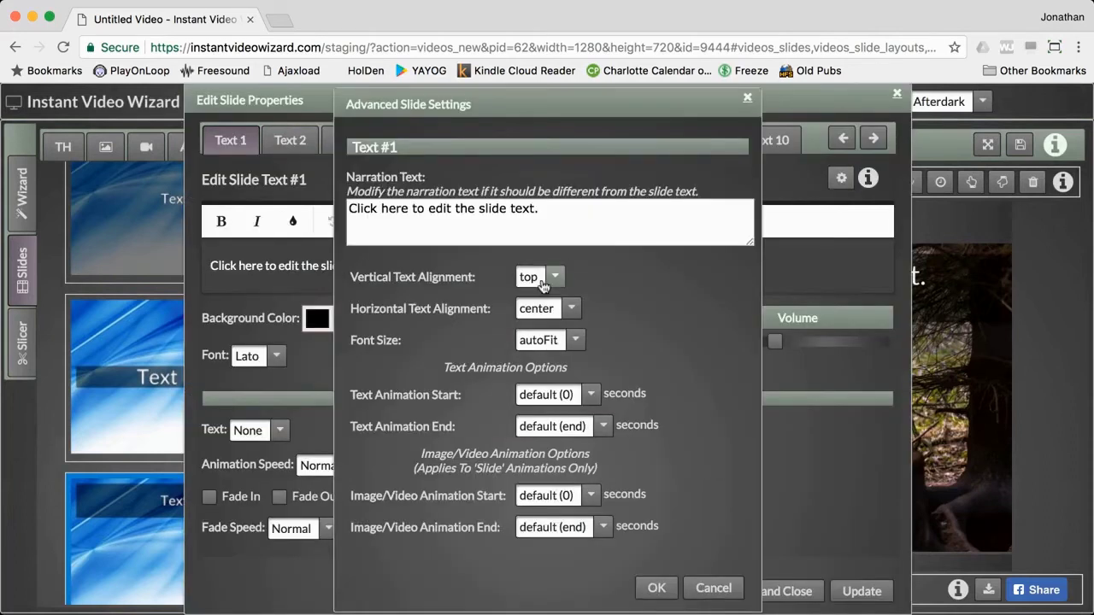
{"action": "left_click", "coordinate": [541, 280]}
{"action": "left_click", "coordinate": [541, 306]}
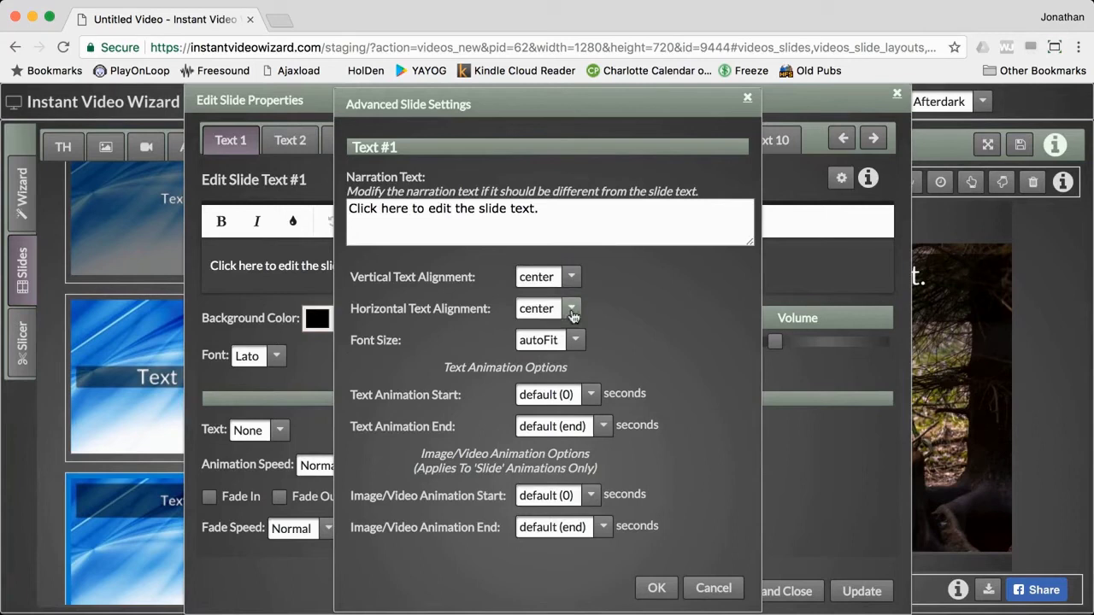
{"action": "left_click", "coordinate": [571, 313]}
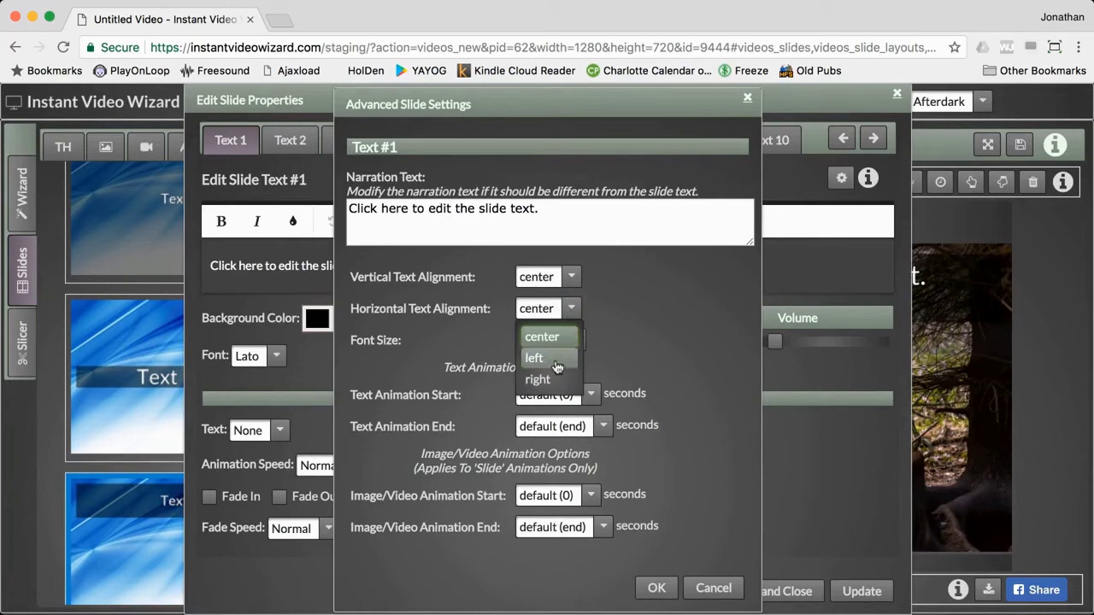
{"action": "left_click", "coordinate": [556, 366]}
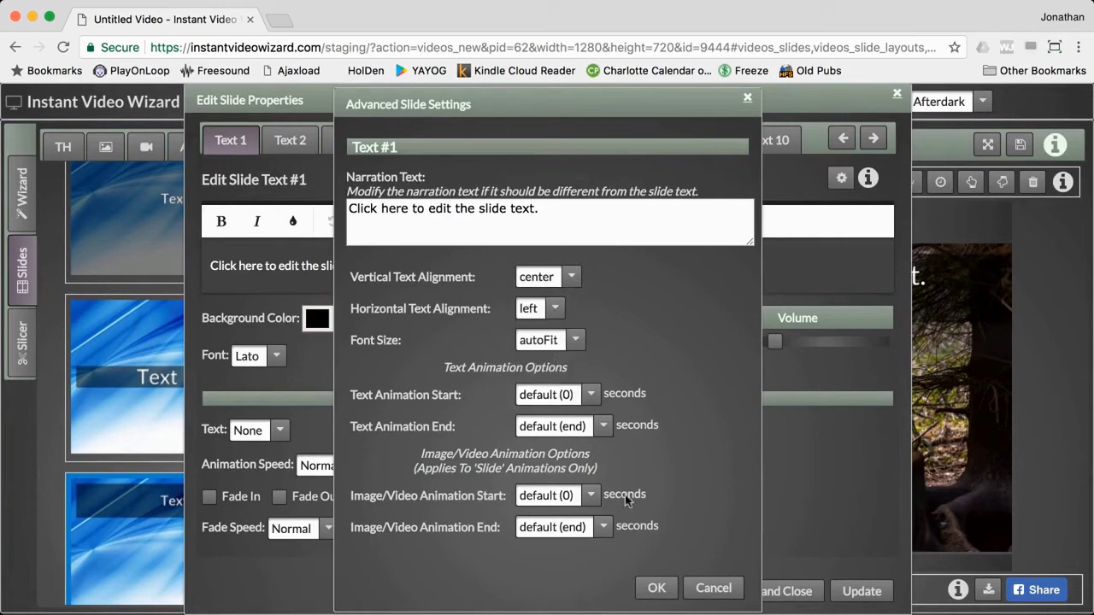
{"action": "left_click", "coordinate": [656, 583]}
{"action": "left_click", "coordinate": [761, 590]}
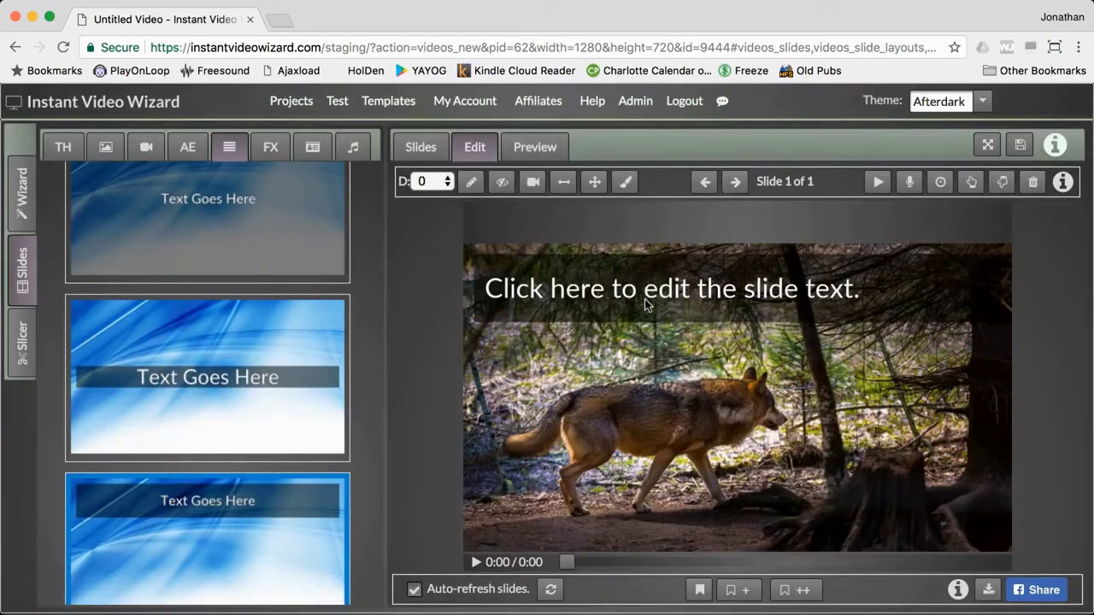
Set the Text 1 horizontal alignment to center and the font size to 24, and save the slide properties
{"action": "left_click", "coordinate": [470, 182]}
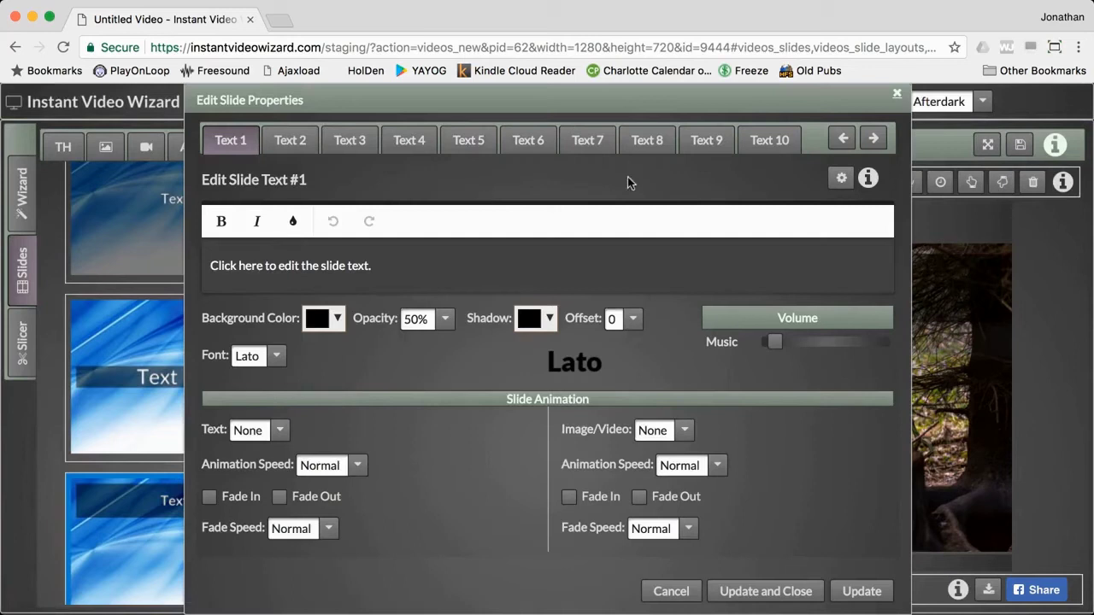
{"action": "left_click", "coordinate": [841, 178]}
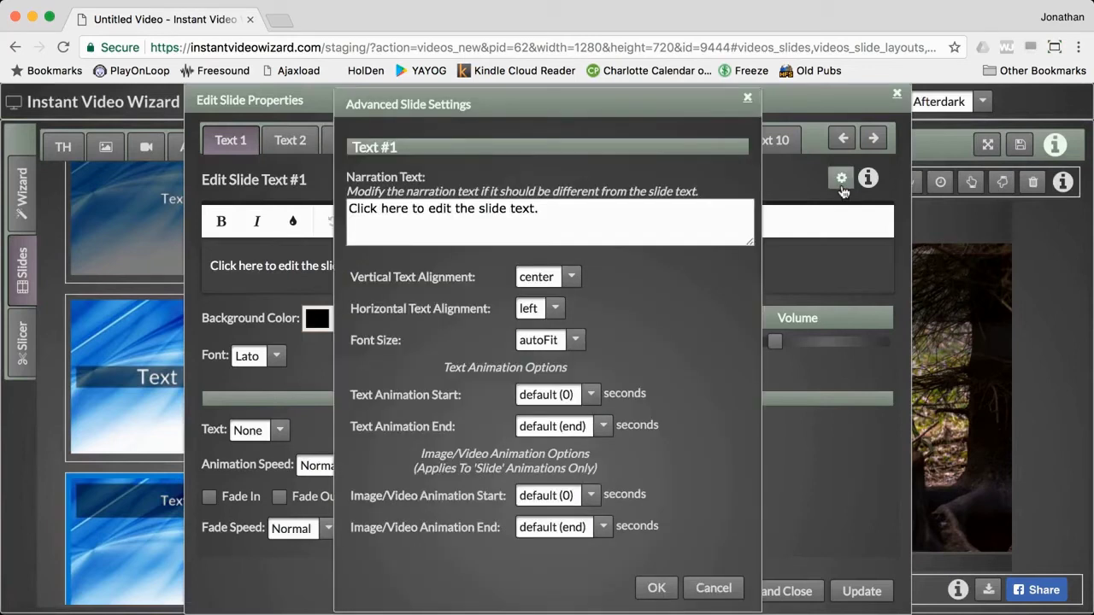
{"action": "left_click", "coordinate": [546, 312]}
{"action": "left_click", "coordinate": [541, 336]}
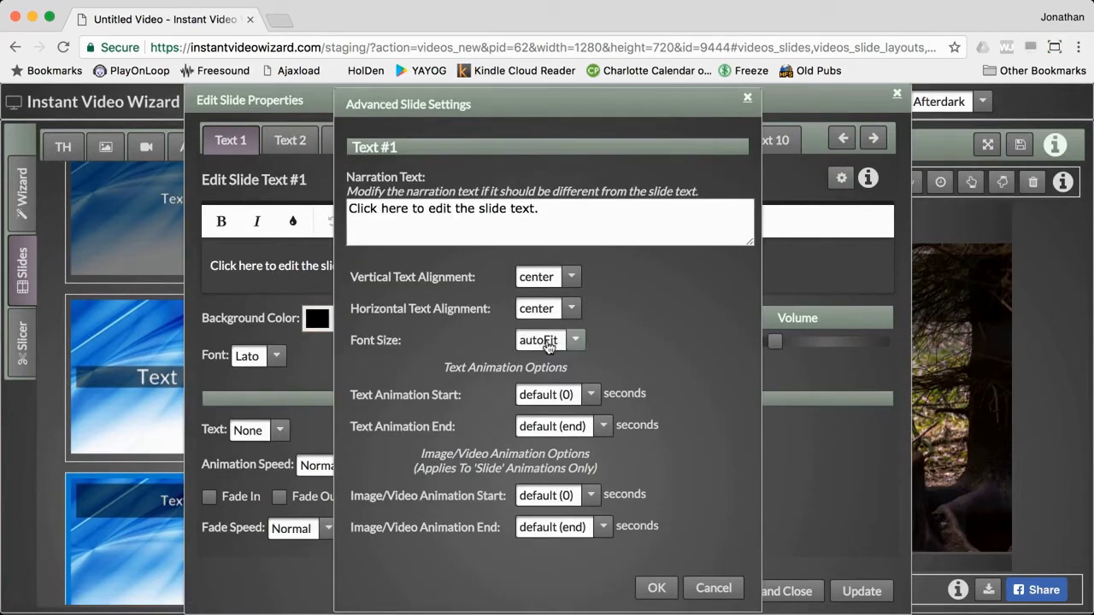
{"action": "left_click", "coordinate": [577, 344]}
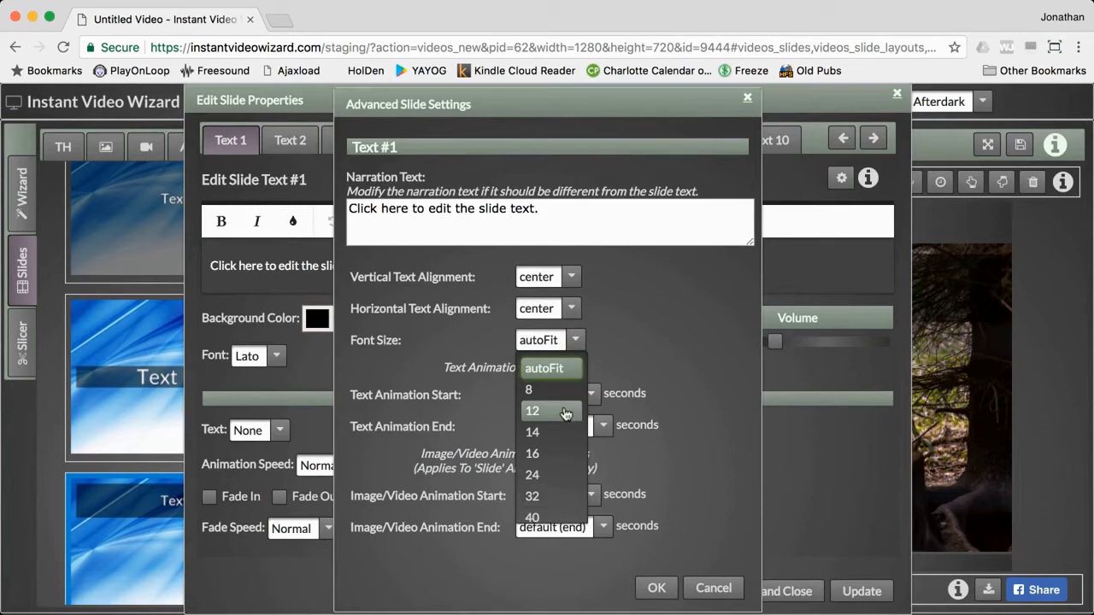
{"action": "scroll", "coordinate": [565, 414], "scroll_direction": "down", "scroll_amount": 5}
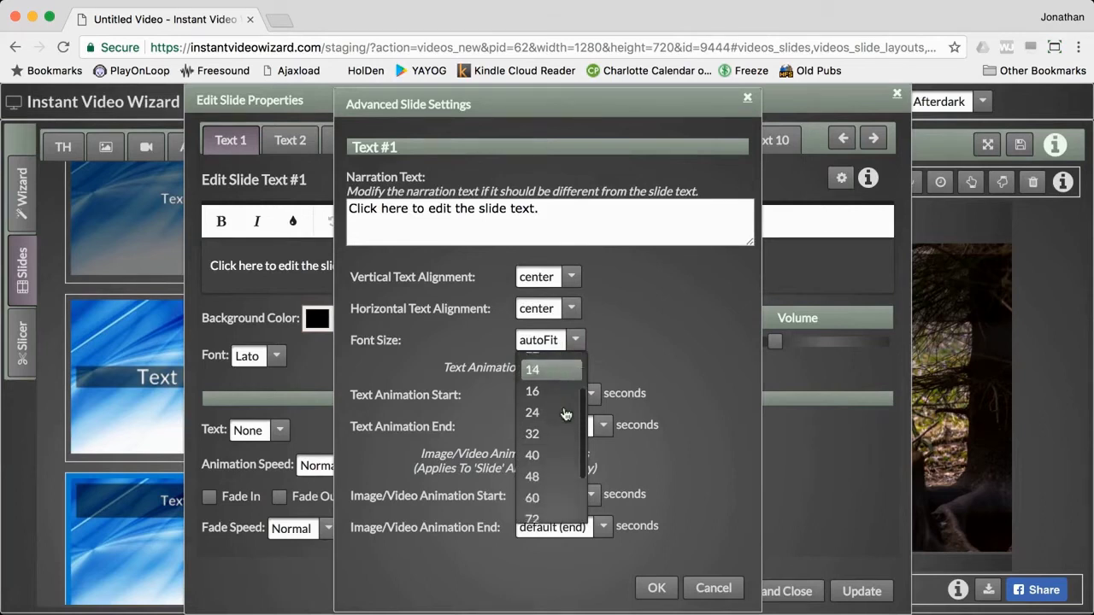
{"action": "scroll", "coordinate": [565, 413], "scroll_direction": "up", "scroll_amount": 3}
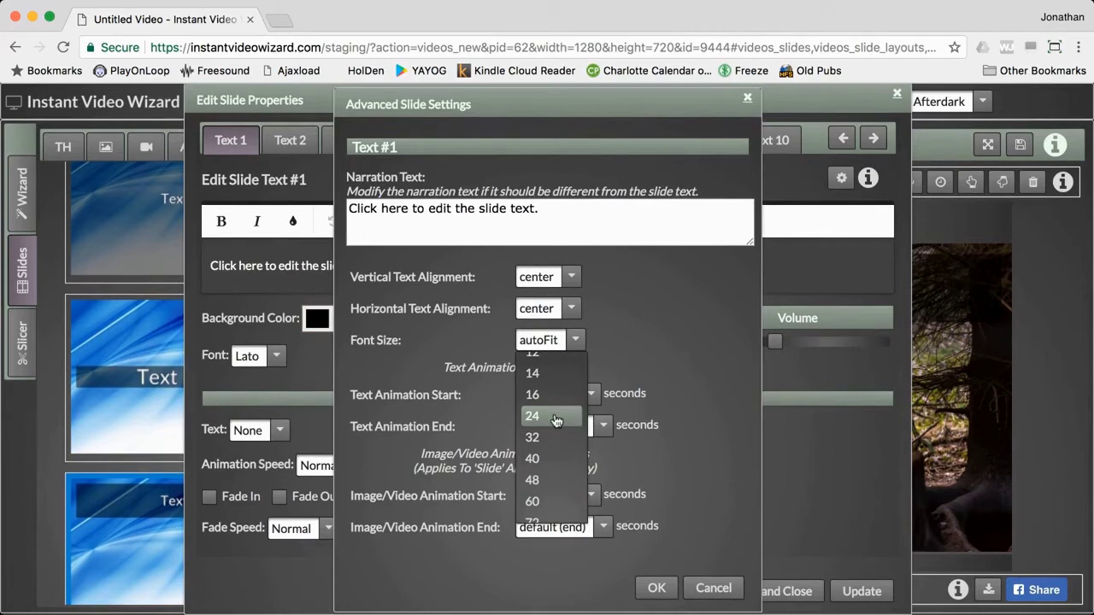
{"action": "left_click", "coordinate": [556, 418]}
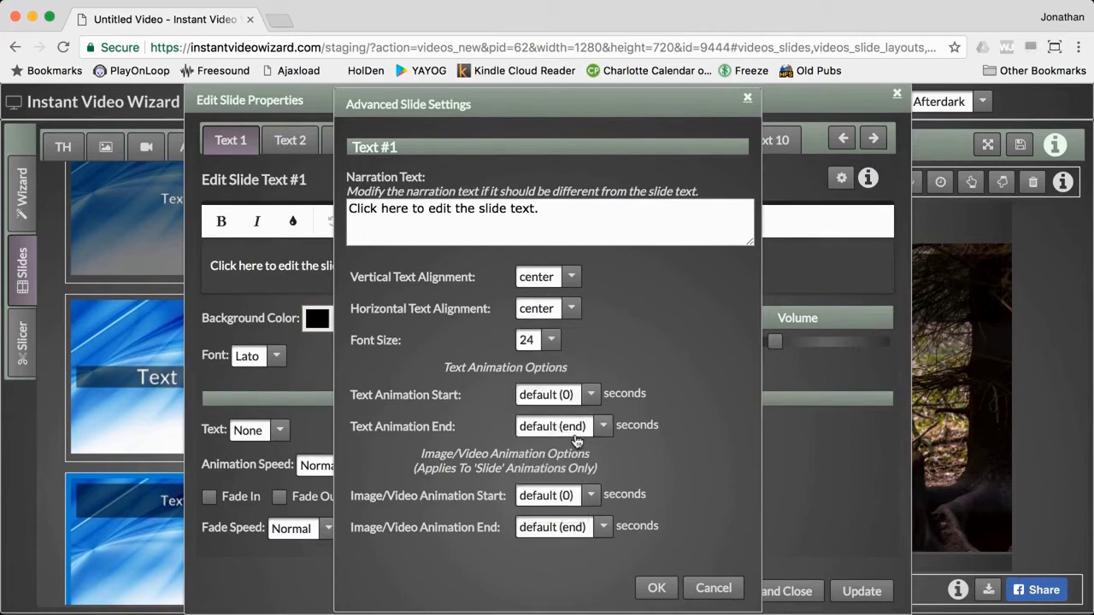
{"action": "left_click", "coordinate": [655, 589]}
{"action": "left_click", "coordinate": [748, 595]}
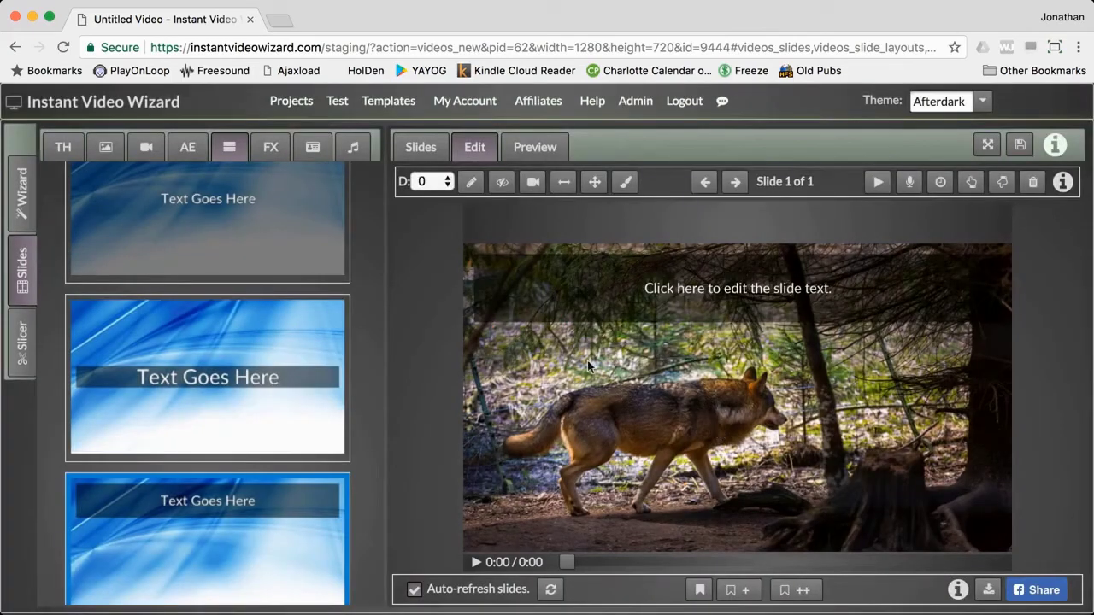
Set the Text 1 font size back to autoFit in the advanced slide settings
{"action": "left_click", "coordinate": [470, 182]}
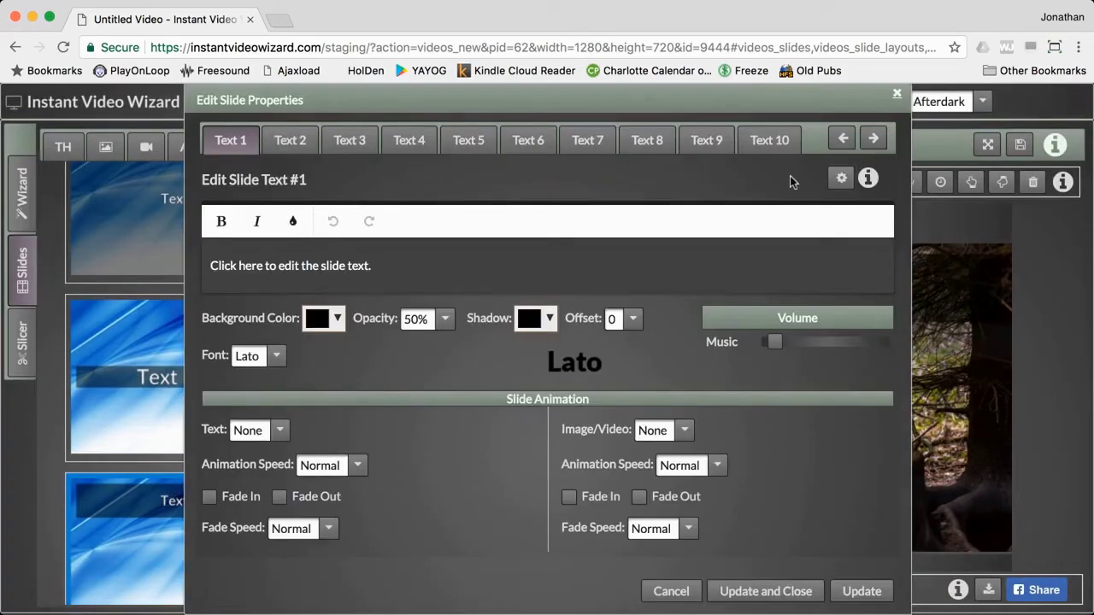
{"action": "left_click", "coordinate": [840, 178]}
{"action": "left_click", "coordinate": [549, 340]}
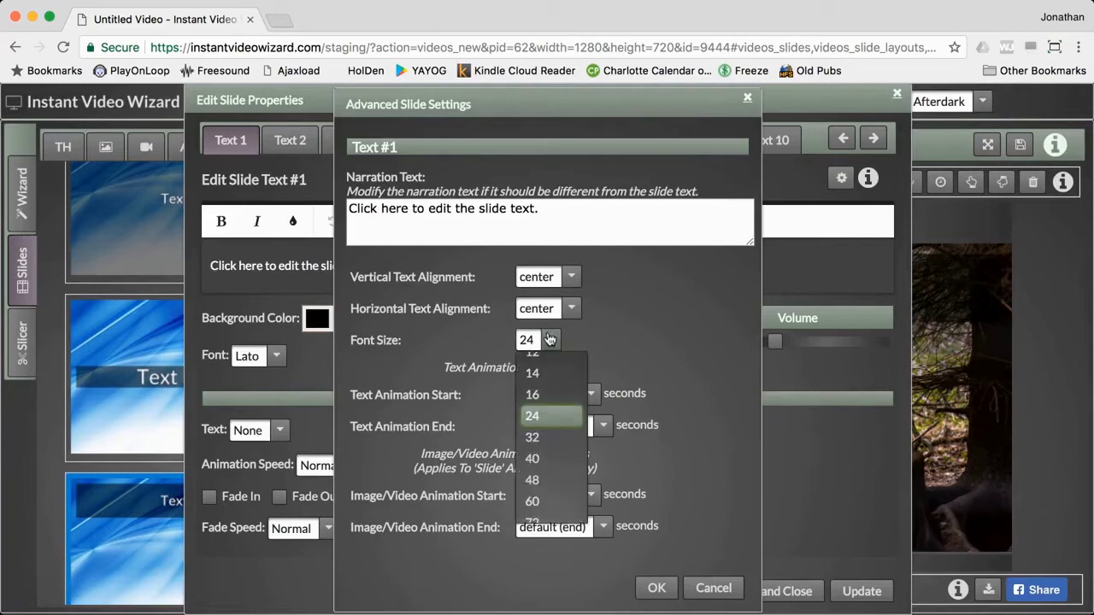
{"action": "scroll", "coordinate": [562, 395], "scroll_direction": "up", "scroll_amount": 2}
{"action": "left_click", "coordinate": [557, 378]}
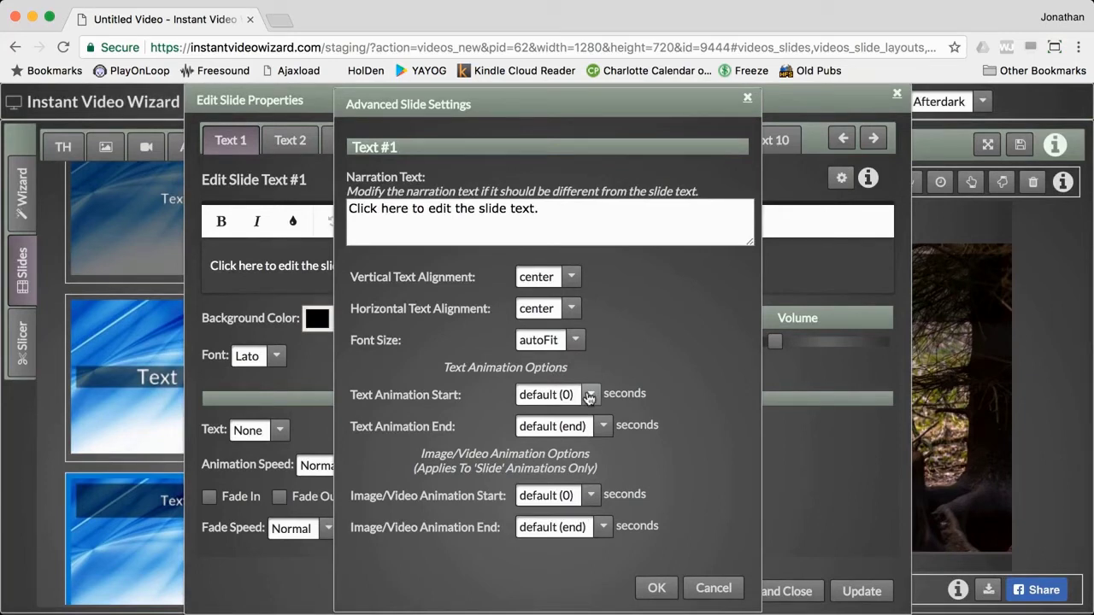
Set the Text 1 animation start to 1 second and accept the advanced settings
{"action": "left_click", "coordinate": [589, 396]}
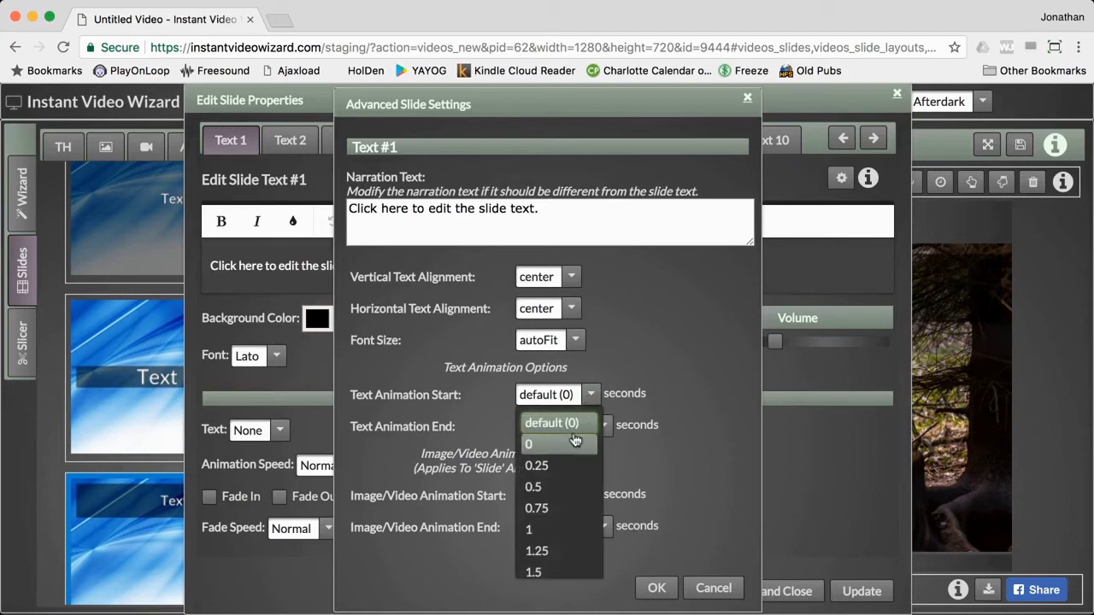
{"action": "scroll", "coordinate": [565, 462], "scroll_direction": "down", "scroll_amount": 2}
{"action": "scroll", "coordinate": [564, 463], "scroll_direction": "down", "scroll_amount": 1}
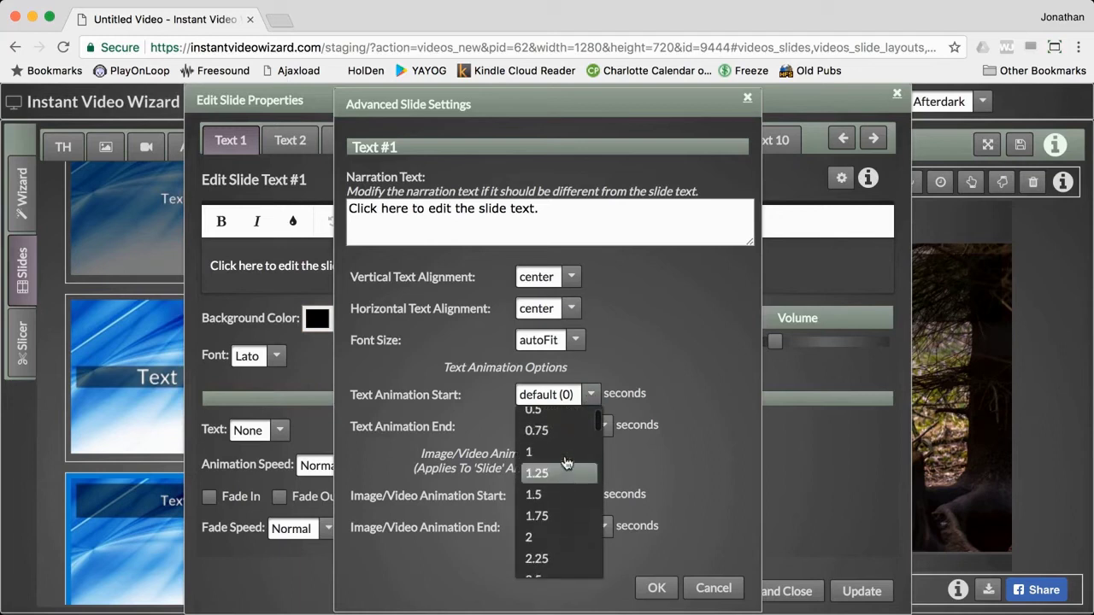
{"action": "scroll", "coordinate": [565, 462], "scroll_direction": "down", "scroll_amount": 1}
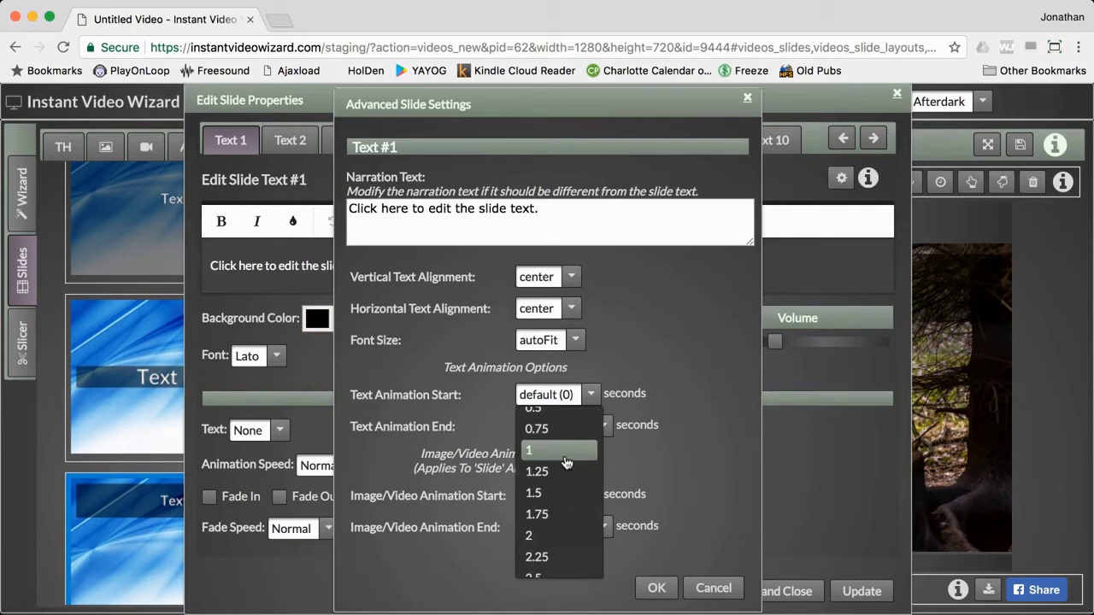
{"action": "left_click", "coordinate": [565, 449]}
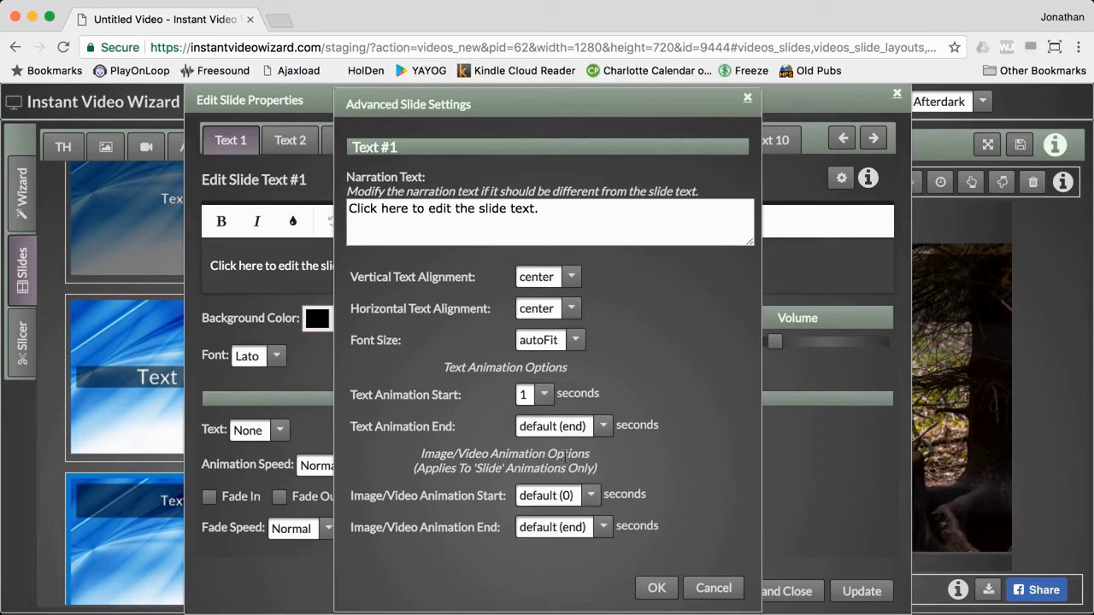
{"action": "left_click", "coordinate": [654, 596]}
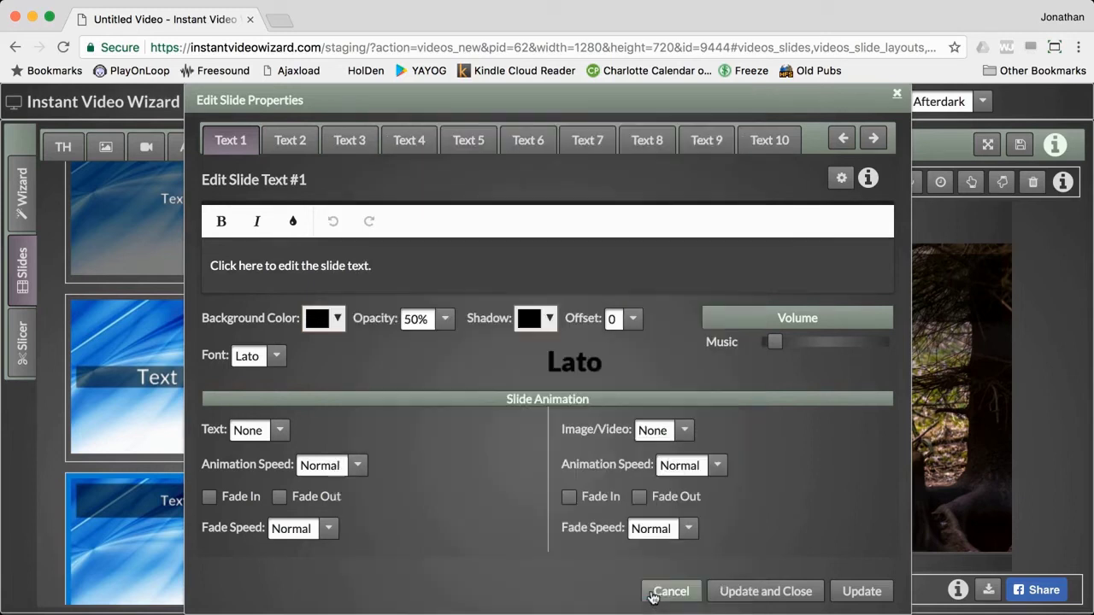
Apply the Slide In From Left text animation and save the slide properties
{"action": "left_click", "coordinate": [276, 435]}
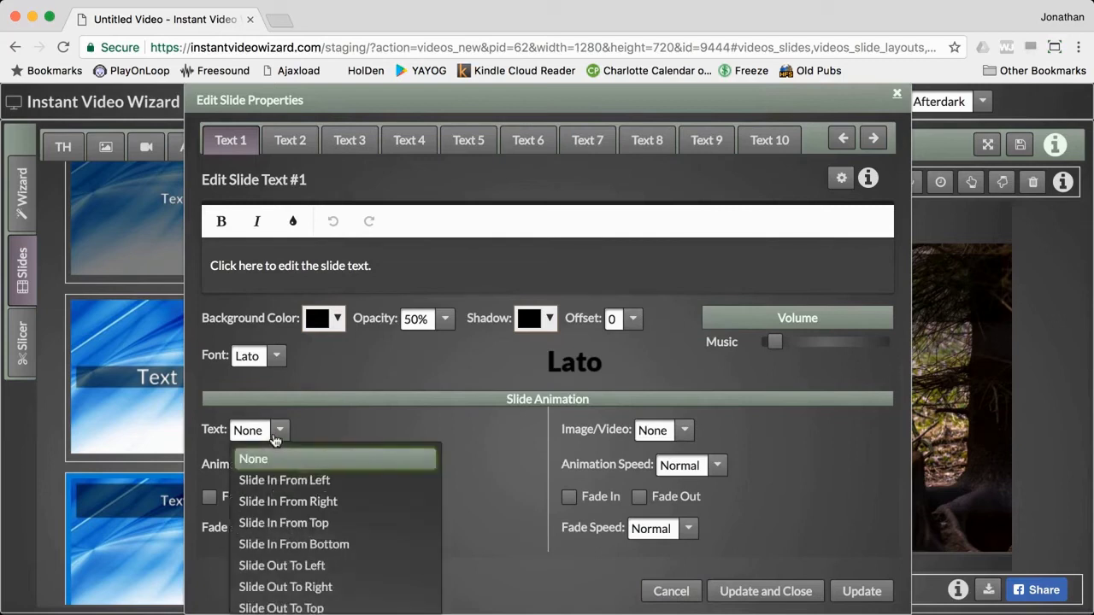
{"action": "left_click", "coordinate": [278, 483]}
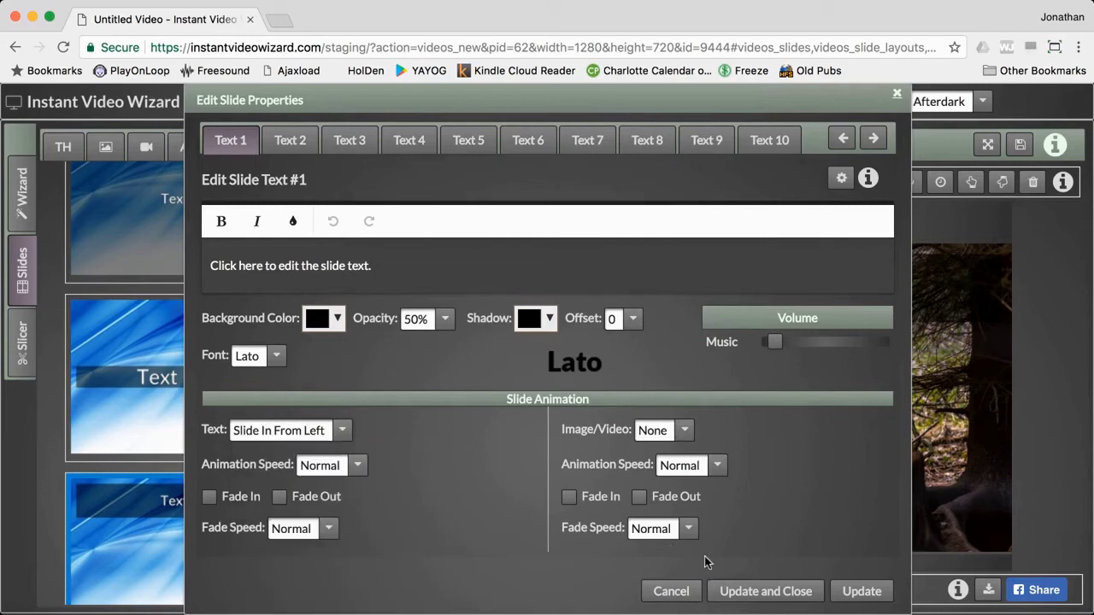
{"action": "left_click", "coordinate": [738, 592]}
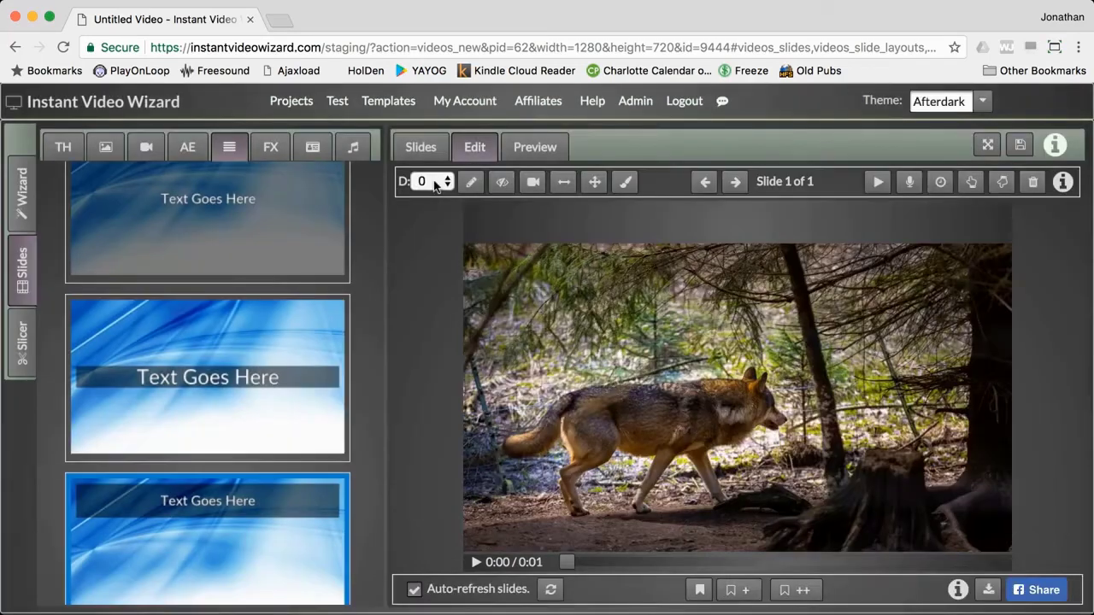
Set the slide duration to 4 seconds and play the slide to check the text animation
{"action": "left_click", "coordinate": [431, 182]}
{"action": "key", "text": "BackSpace"}
{"action": "type", "text": "4"}
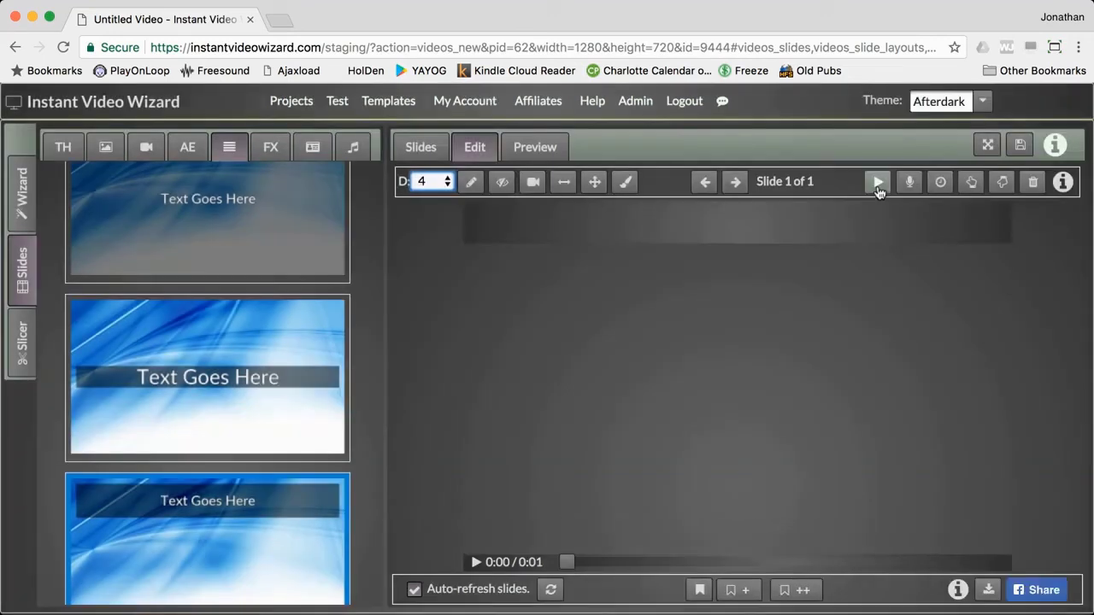
{"action": "left_click", "coordinate": [879, 183]}
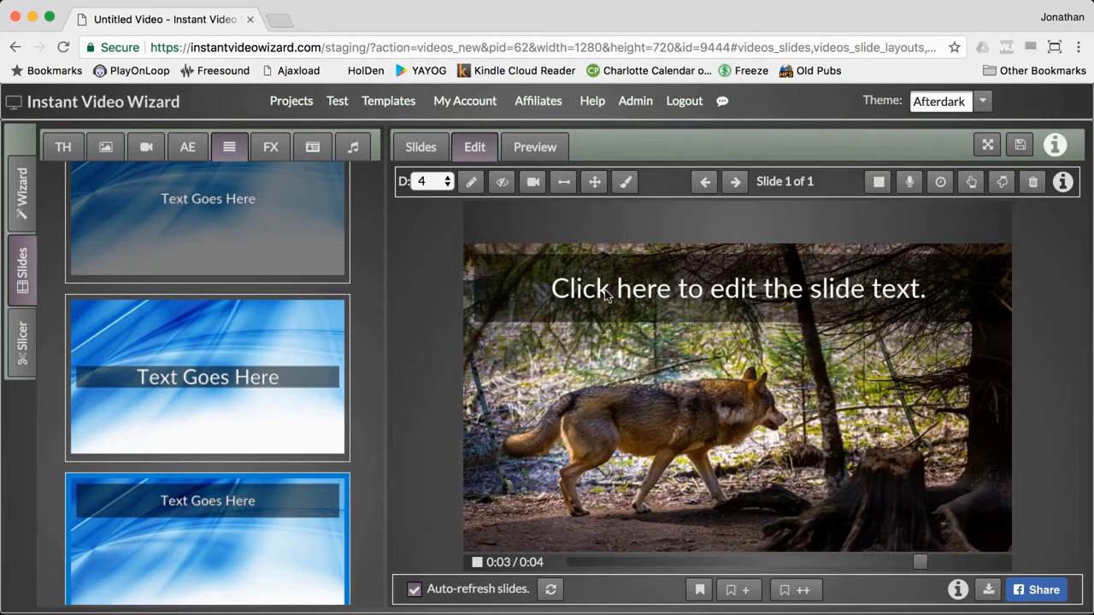
{"action": "left_click", "coordinate": [878, 183]}
Set the Text 1 animation end to 2.5 seconds in the advanced slide settings
{"action": "left_click", "coordinate": [467, 182]}
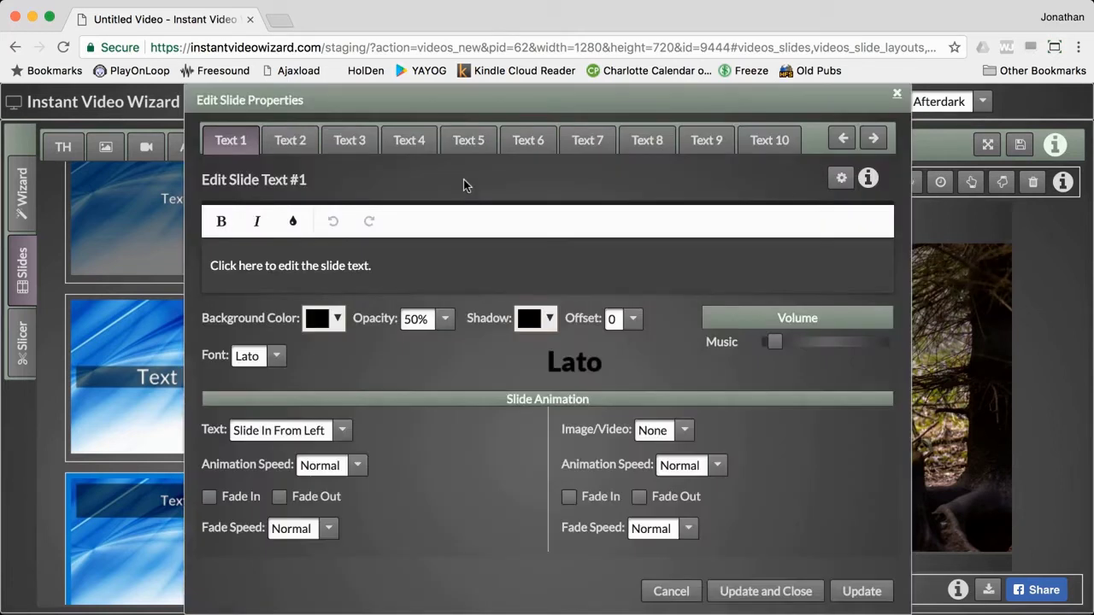
{"action": "left_click", "coordinate": [842, 179]}
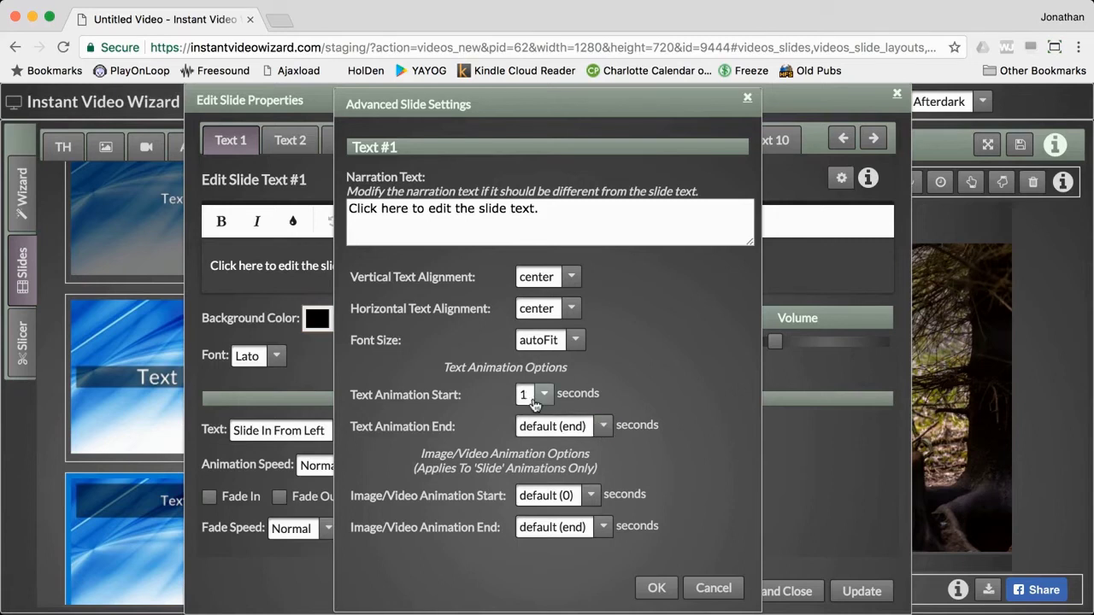
{"action": "left_click", "coordinate": [602, 425]}
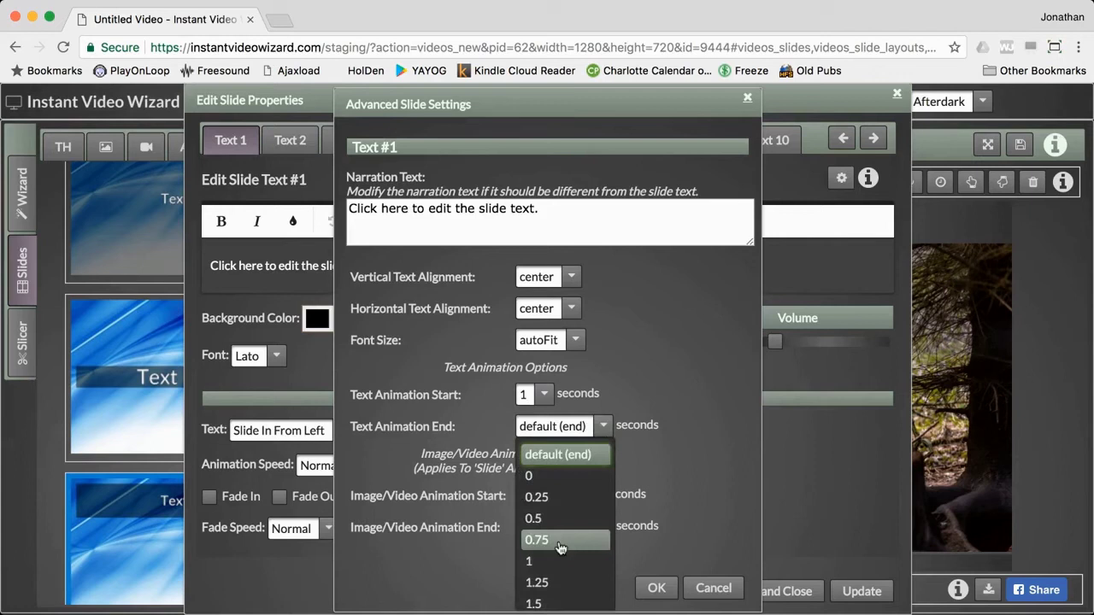
{"action": "scroll", "coordinate": [560, 547], "scroll_direction": "down", "scroll_amount": 3}
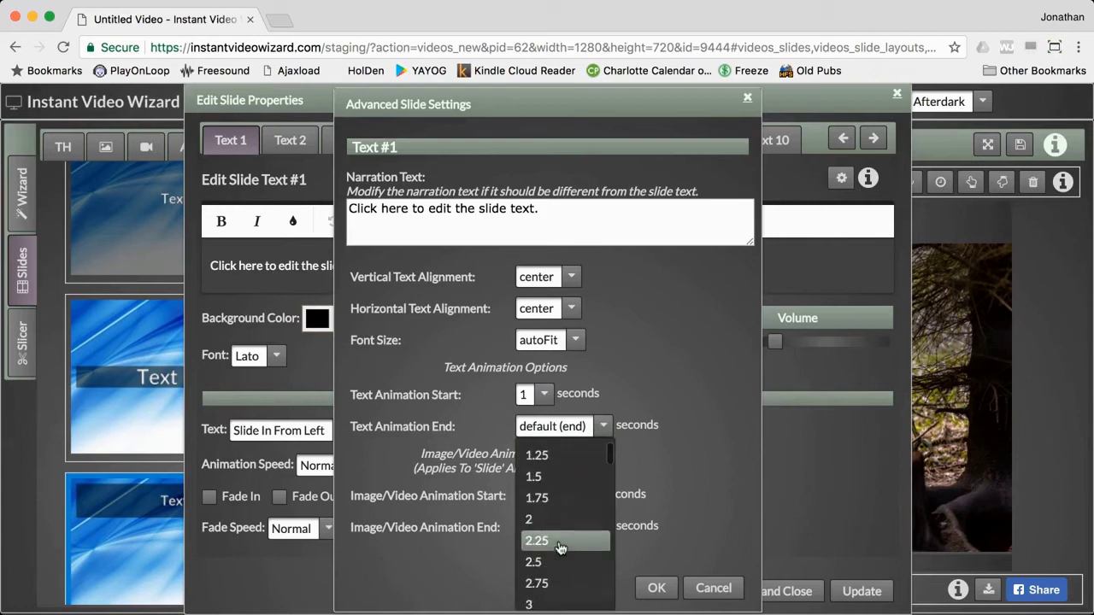
{"action": "left_click", "coordinate": [552, 561]}
{"action": "left_click", "coordinate": [650, 590]}
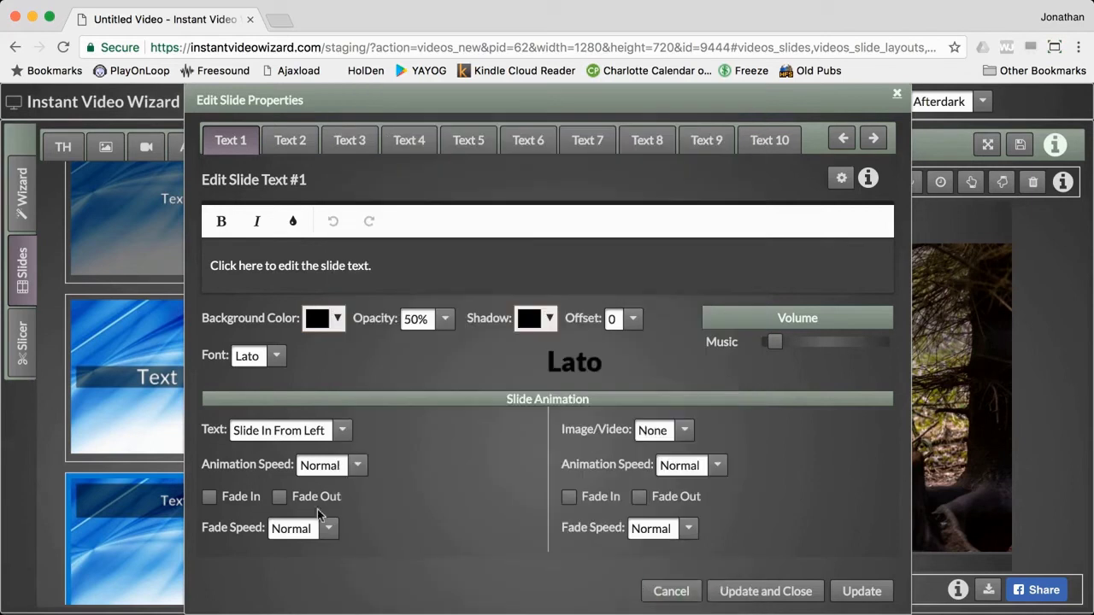
Enable a text Fade Out at Very Fast fade speed, then save the slide properties and play the slide
{"action": "left_click", "coordinate": [279, 500]}
{"action": "left_click", "coordinate": [325, 531]}
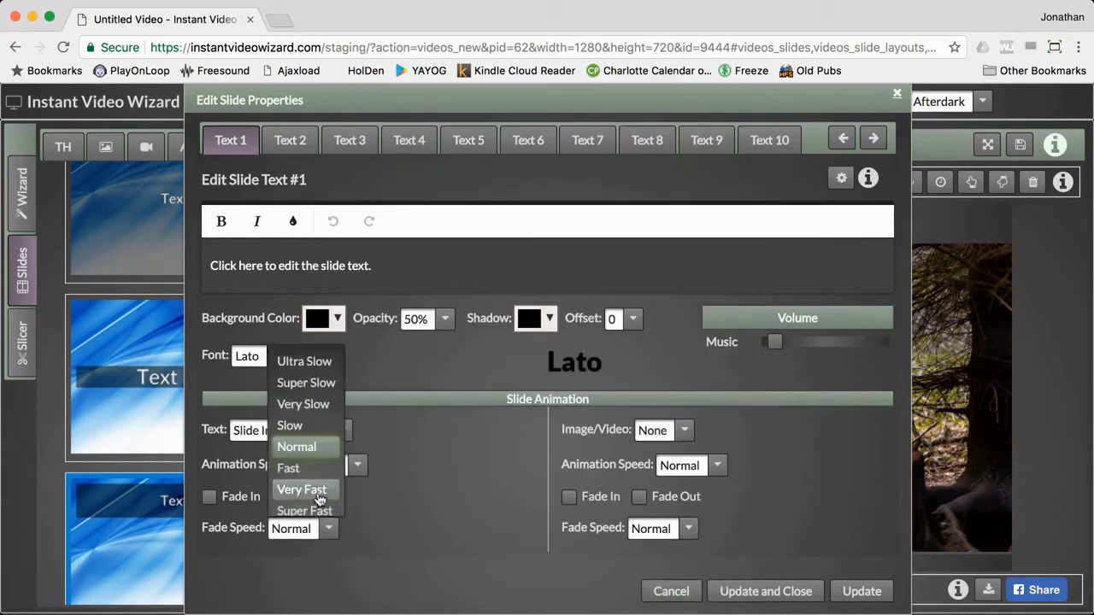
{"action": "left_click", "coordinate": [302, 490]}
{"action": "left_click", "coordinate": [752, 590]}
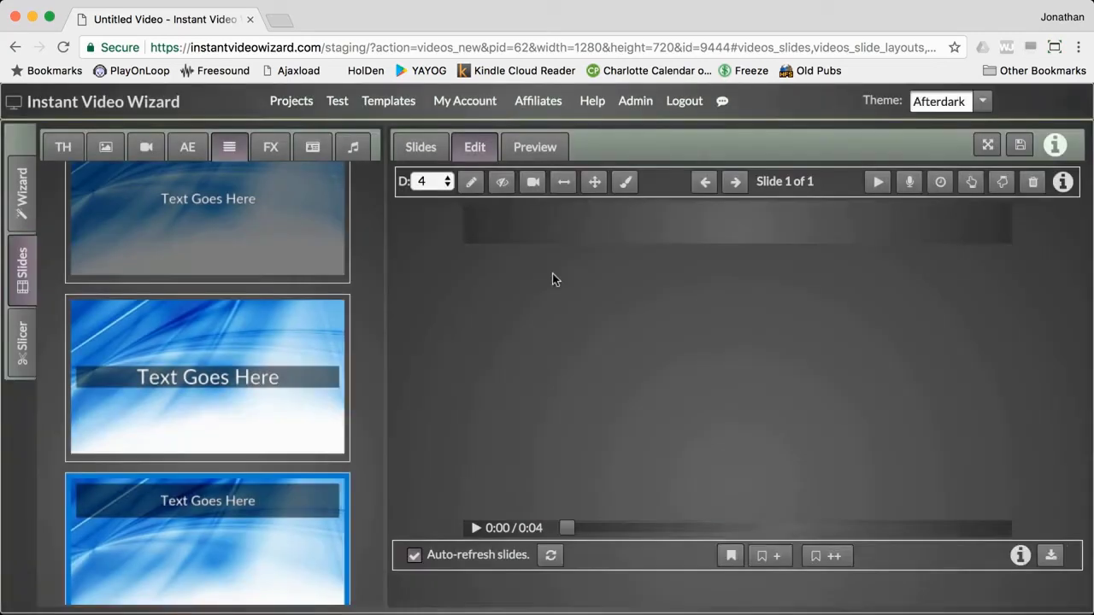
{"action": "left_click", "coordinate": [878, 183]}
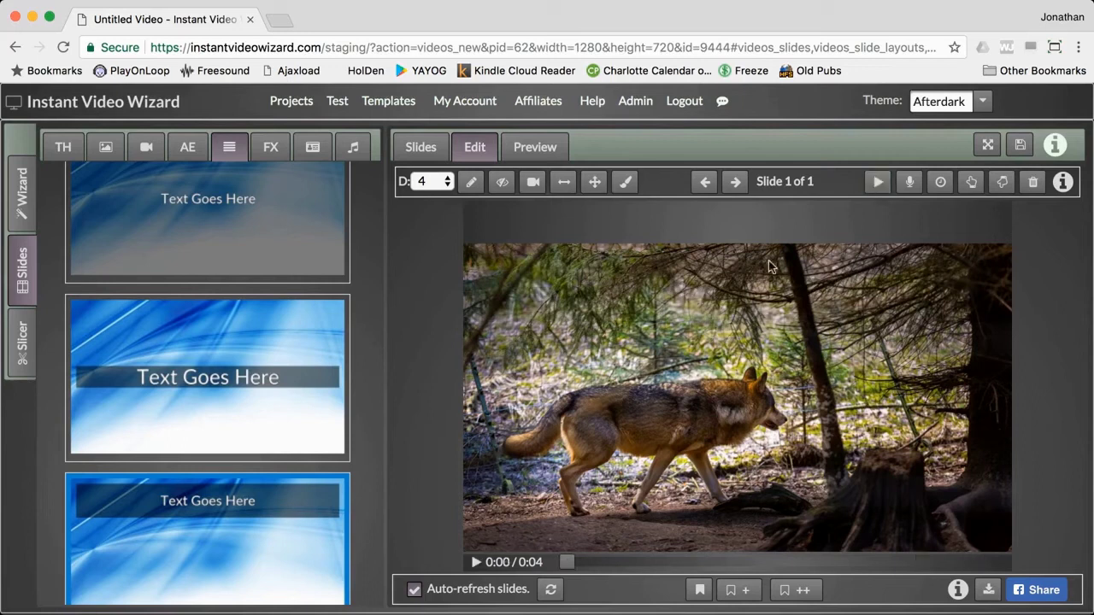
View the start and end time options for the text and image/video animations in the advanced settings of Text 1
{"action": "left_click", "coordinate": [470, 181]}
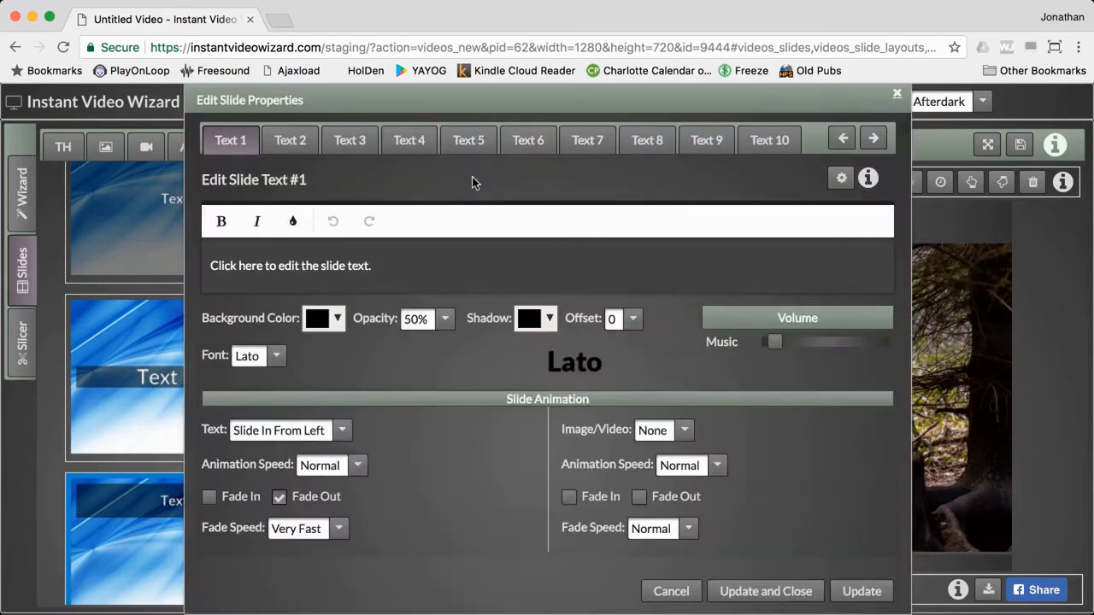
{"action": "left_click", "coordinate": [840, 177]}
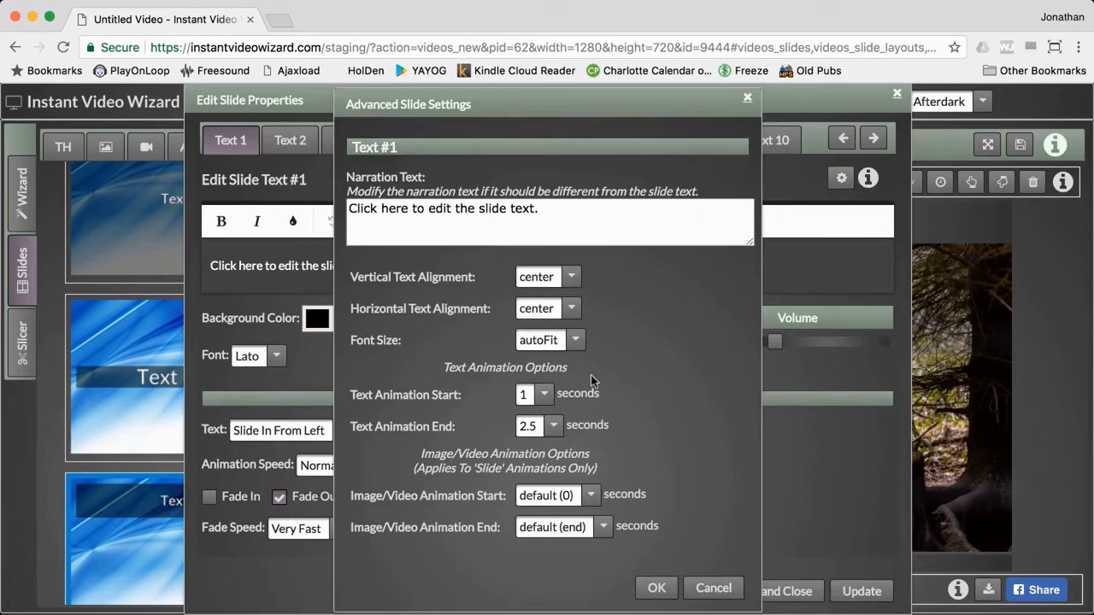
{"action": "left_click", "coordinate": [534, 400]}
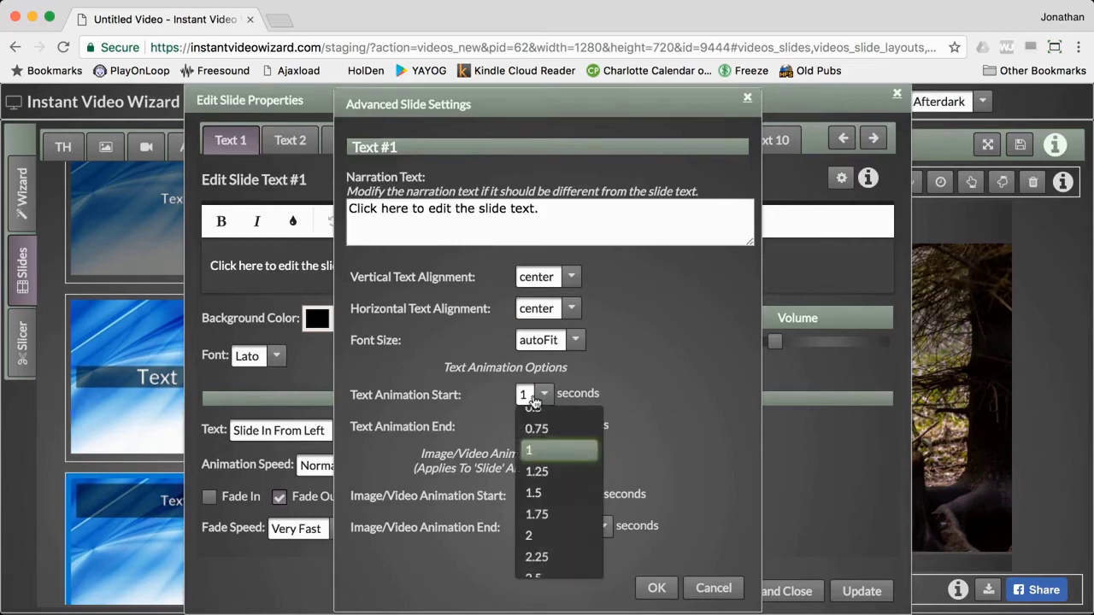
{"action": "left_click", "coordinate": [534, 399]}
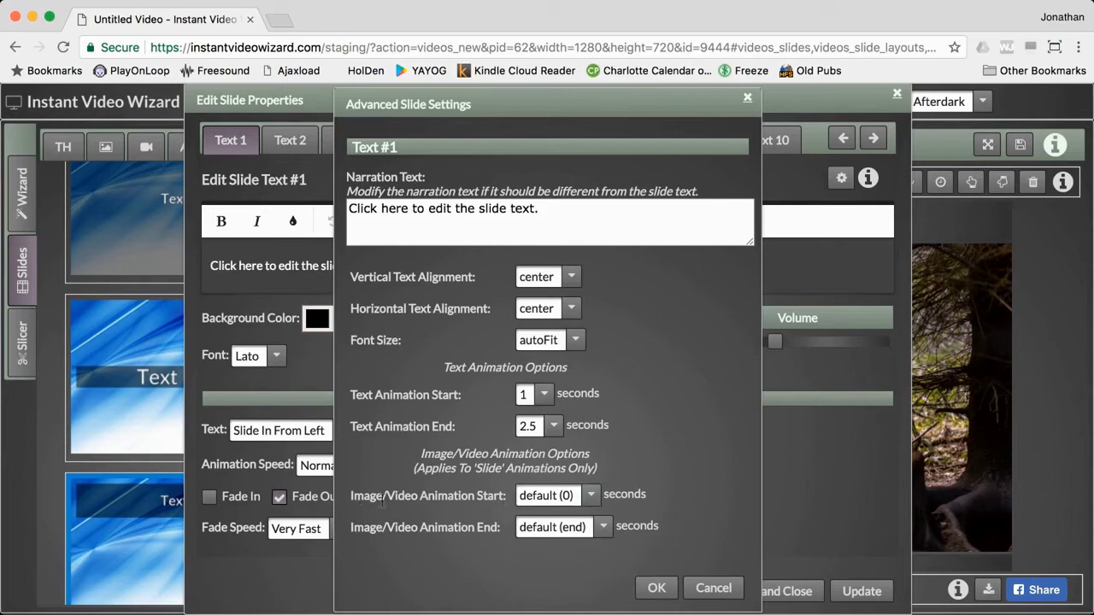
{"action": "left_click", "coordinate": [581, 499]}
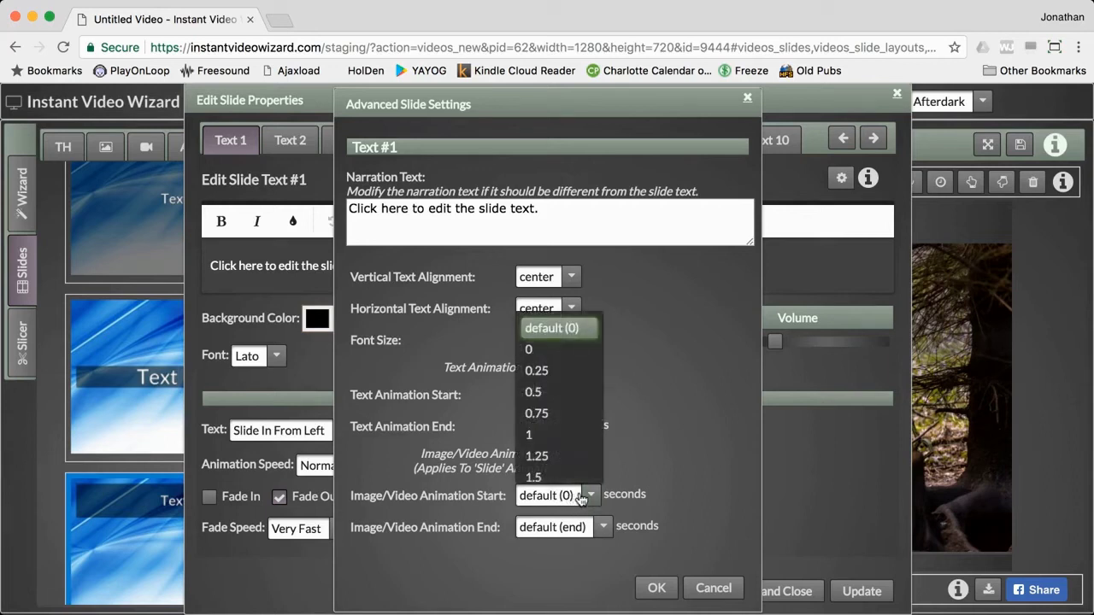
{"action": "left_click", "coordinate": [581, 498]}
{"action": "left_click", "coordinate": [592, 528]}
{"action": "left_click", "coordinate": [591, 530]}
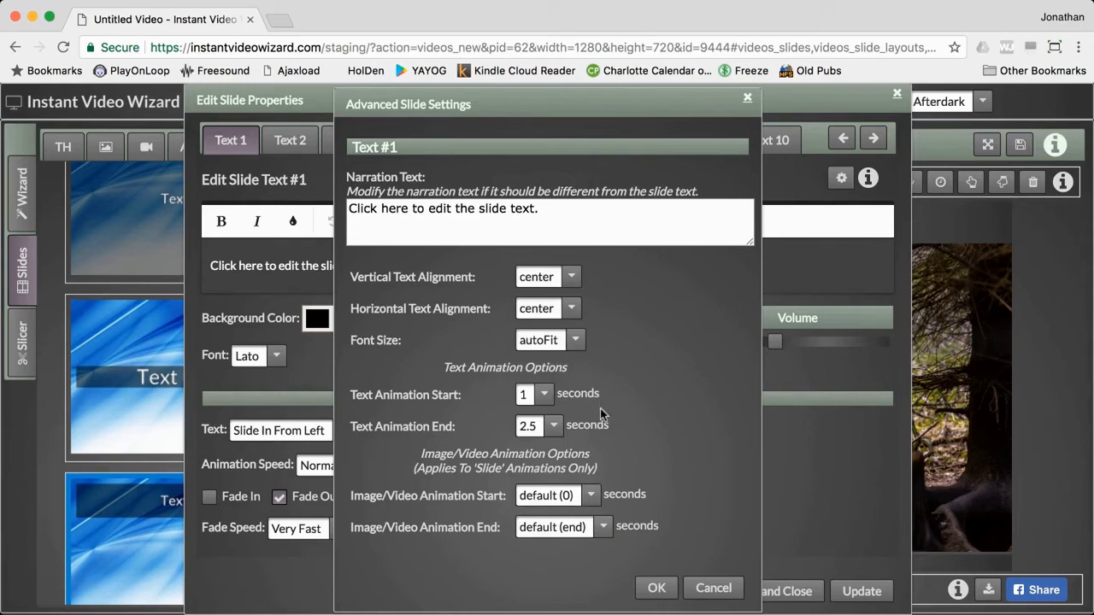
Close the advanced settings and replace the Text 1 content with "This is point number one."
{"action": "left_click", "coordinate": [706, 589]}
{"action": "left_click_drag", "start_coordinate": [384, 270], "coordinate": [192, 272]}
{"action": "type", "text": "This is point number one."}
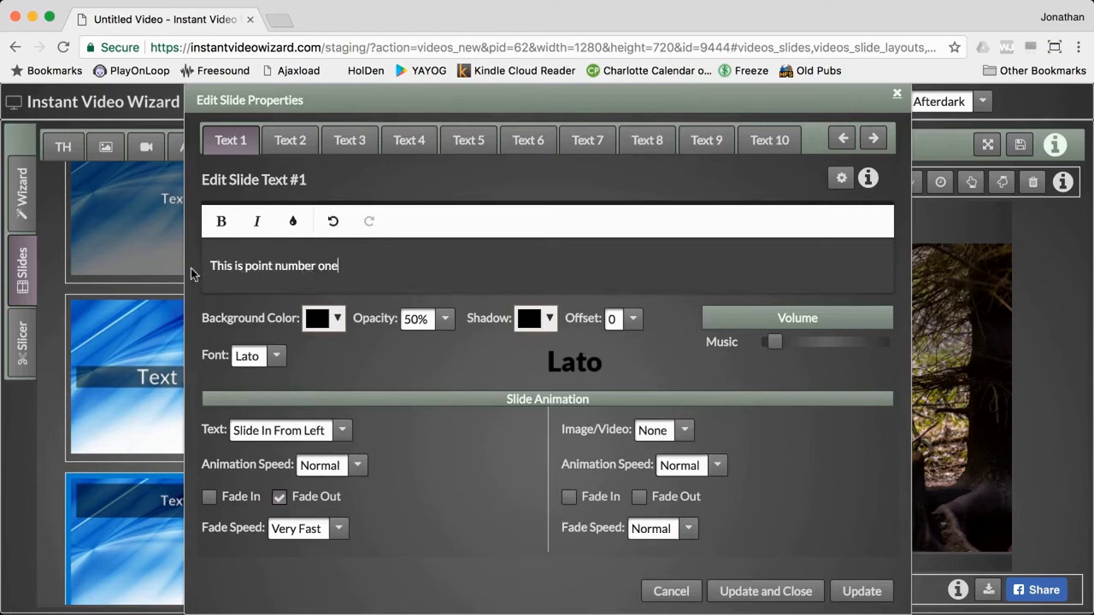
Enter "This is point number two." as Text 2 and choose the layout with the text bar across the top
{"action": "left_click", "coordinate": [303, 137]}
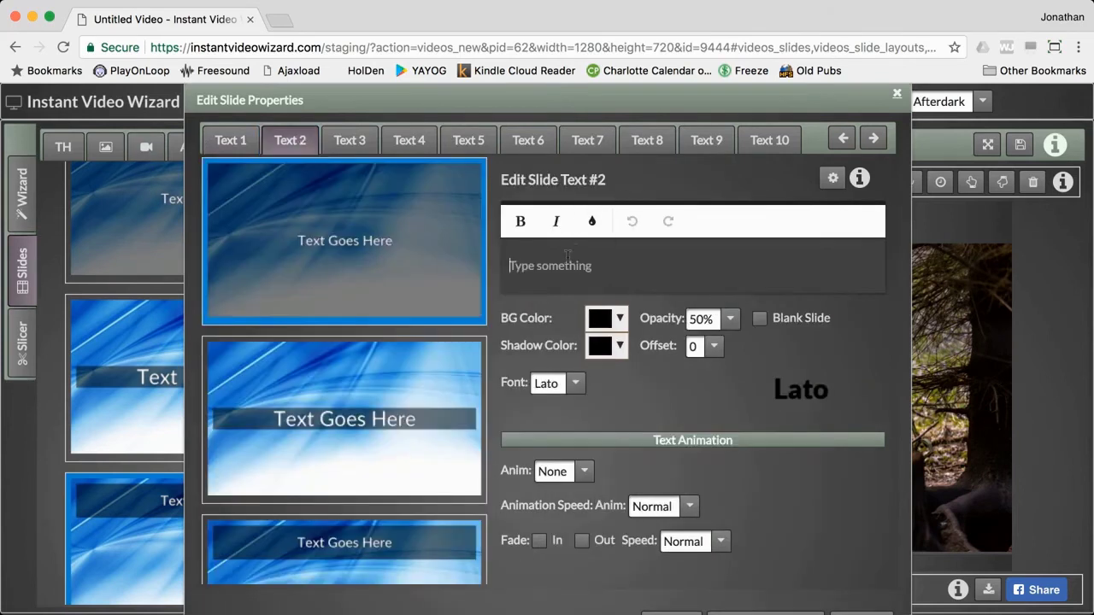
{"action": "left_click", "coordinate": [566, 256]}
{"action": "type", "text": "This is point number two."}
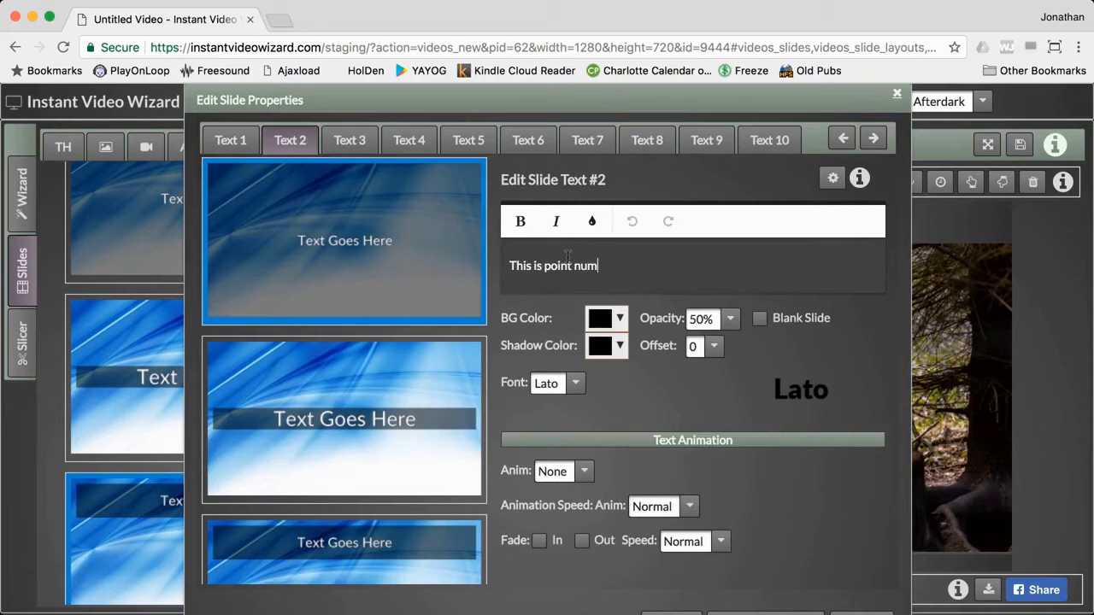
{"action": "scroll", "coordinate": [278, 433], "scroll_direction": "down", "scroll_amount": 2}
{"action": "left_click", "coordinate": [279, 456]}
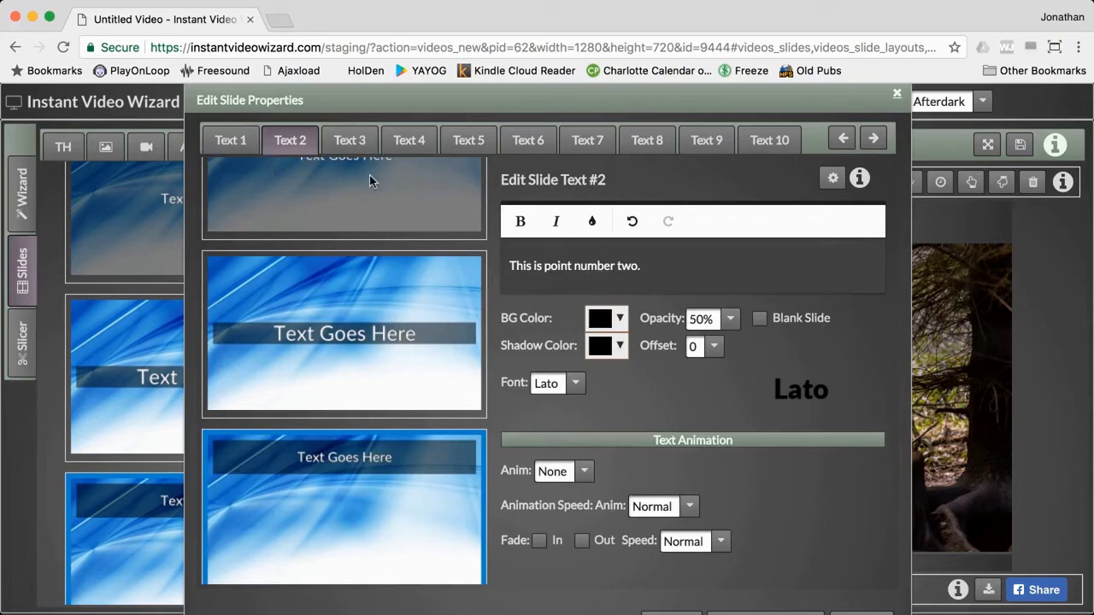
Enable Fade In for Text 2, keeping its animation at None
{"action": "left_click", "coordinate": [571, 472]}
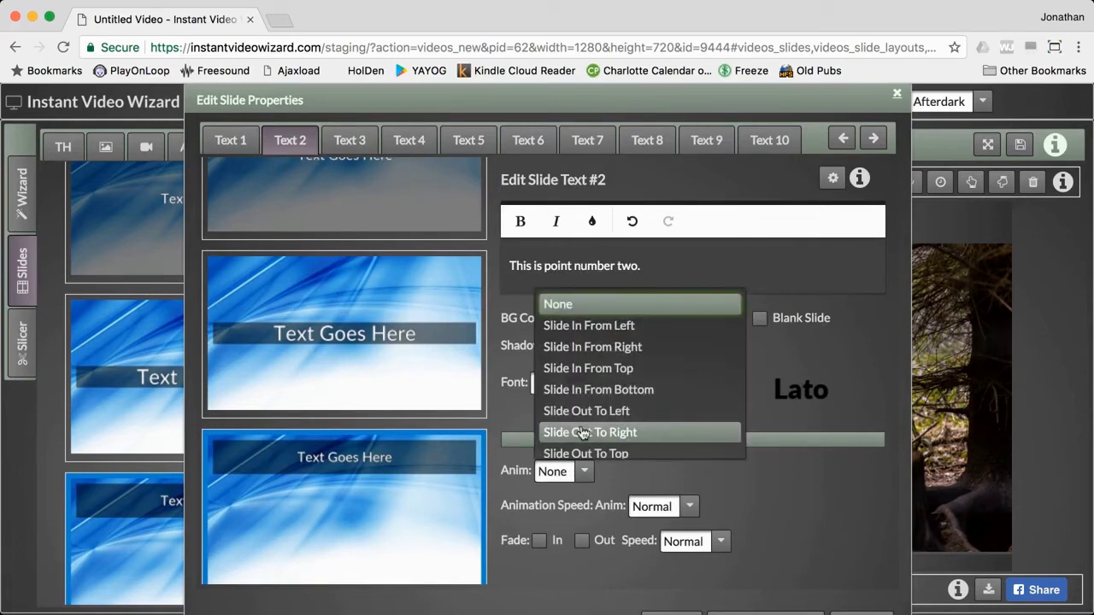
{"action": "left_click", "coordinate": [634, 478]}
{"action": "left_click", "coordinate": [539, 540]}
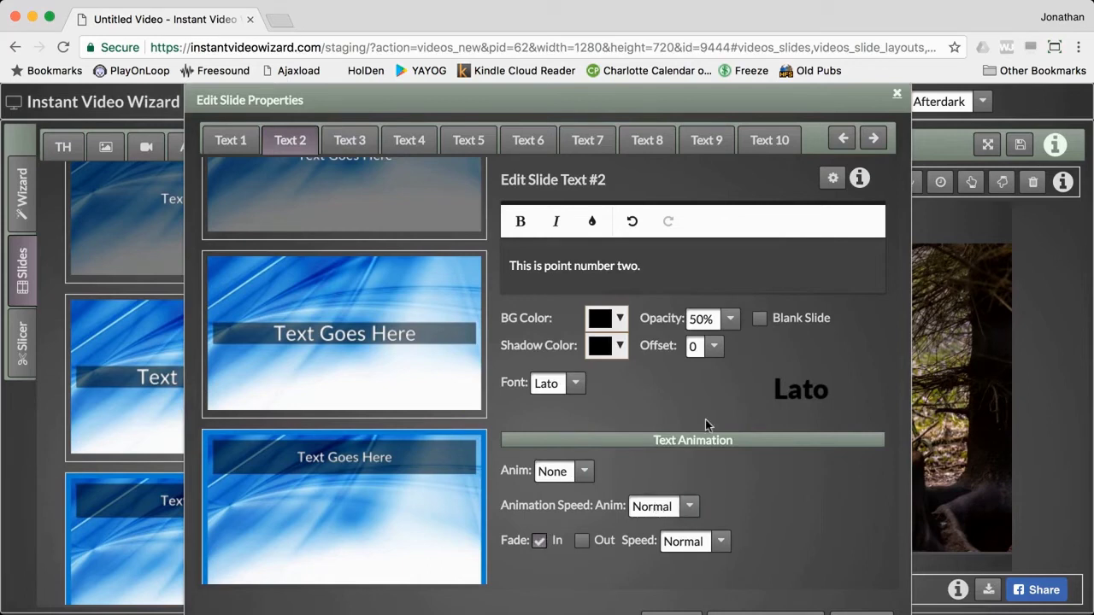
Set the Text 2 animation start to 2.5 seconds in the advanced settings and its fade speed to Very Fast
{"action": "left_click", "coordinate": [828, 181]}
{"action": "left_click", "coordinate": [575, 403]}
{"action": "scroll", "coordinate": [525, 525], "scroll_direction": "down", "scroll_amount": 3}
{"action": "left_click", "coordinate": [537, 533]}
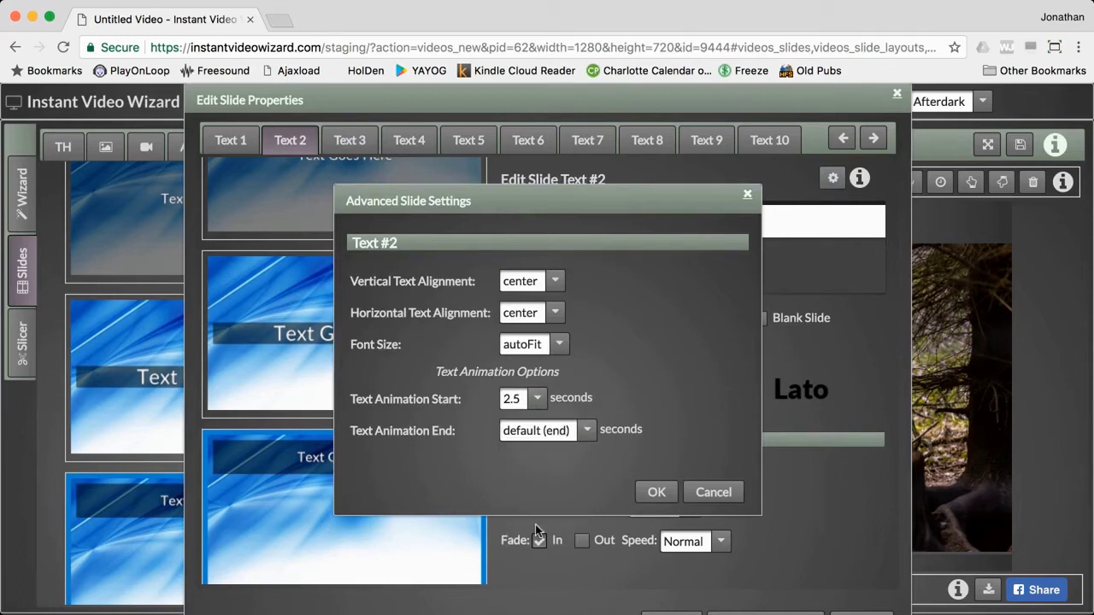
{"action": "left_click", "coordinate": [651, 492]}
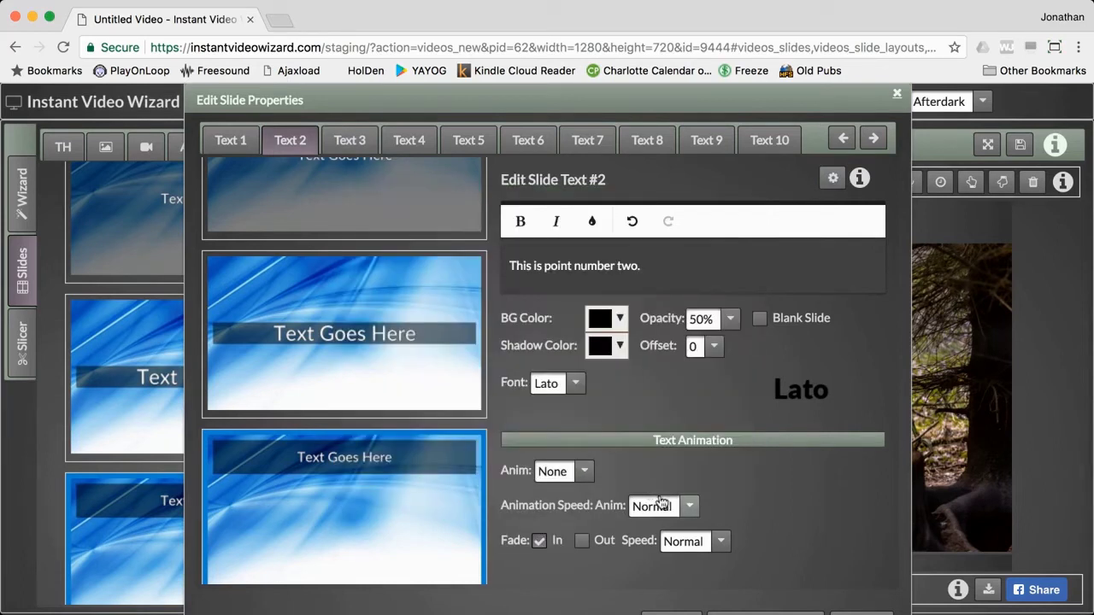
{"action": "left_click", "coordinate": [698, 544]}
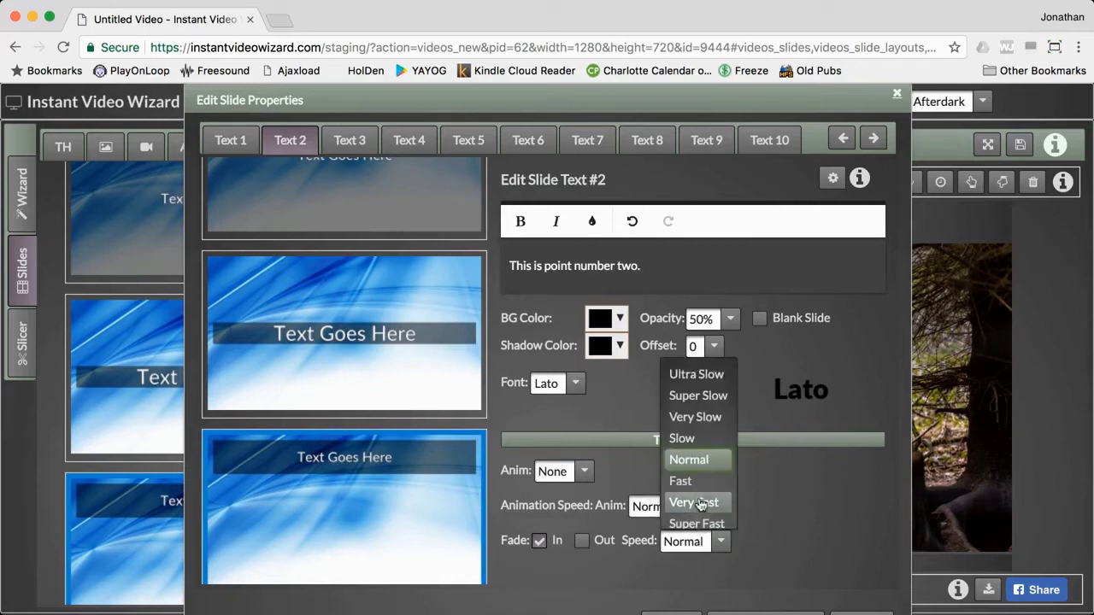
{"action": "left_click", "coordinate": [700, 503]}
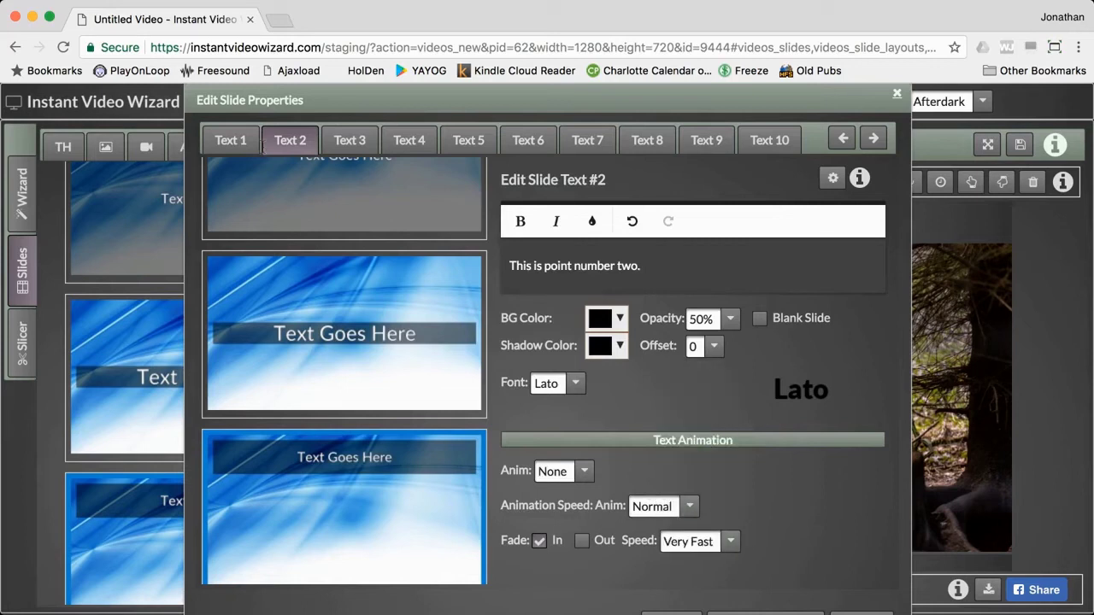
Review the text animation start and end times in the advanced settings of Text 1 and Text 2
{"action": "left_click", "coordinate": [232, 139]}
{"action": "left_click", "coordinate": [841, 181]}
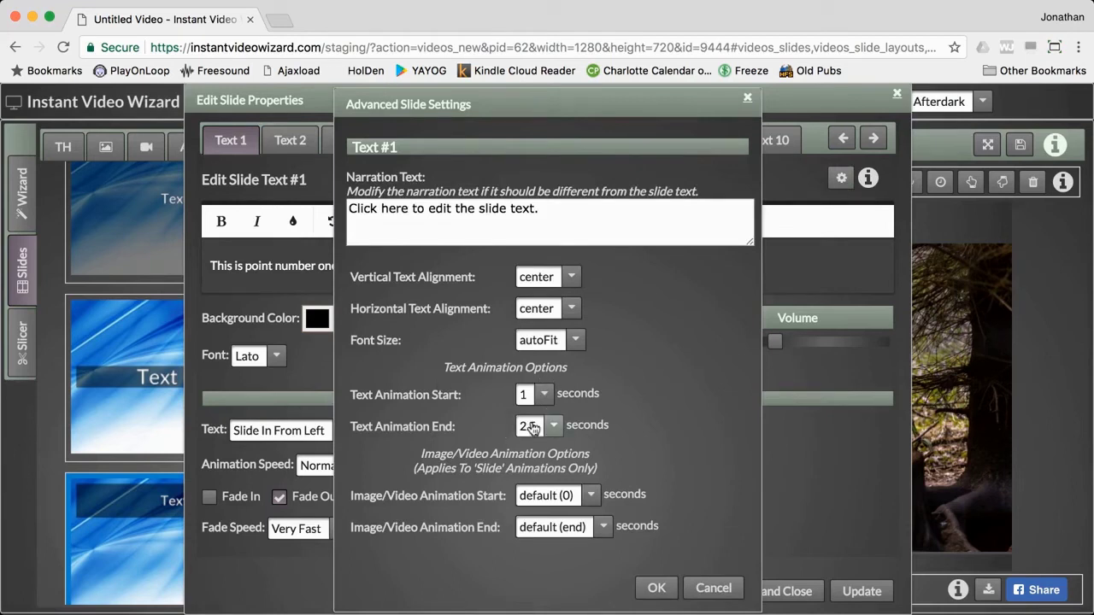
{"action": "left_click", "coordinate": [654, 587]}
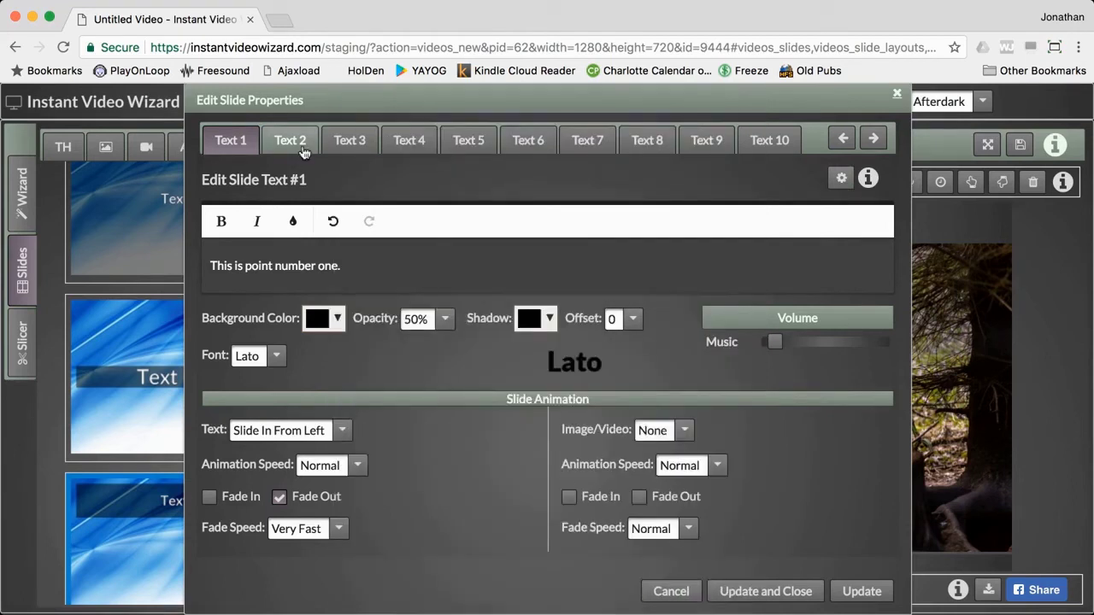
{"action": "left_click", "coordinate": [303, 150]}
{"action": "left_click", "coordinate": [832, 179]}
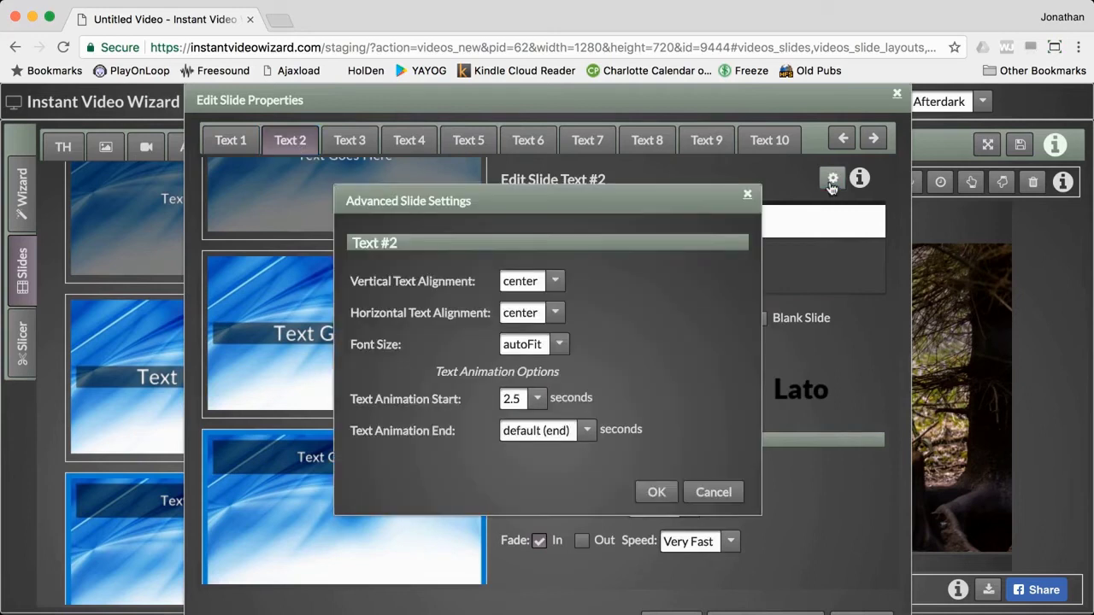
{"action": "left_click", "coordinate": [665, 496]}
Save the slide properties and play the slide to check both text animations
{"action": "scroll", "coordinate": [762, 561], "scroll_direction": "down", "scroll_amount": 1}
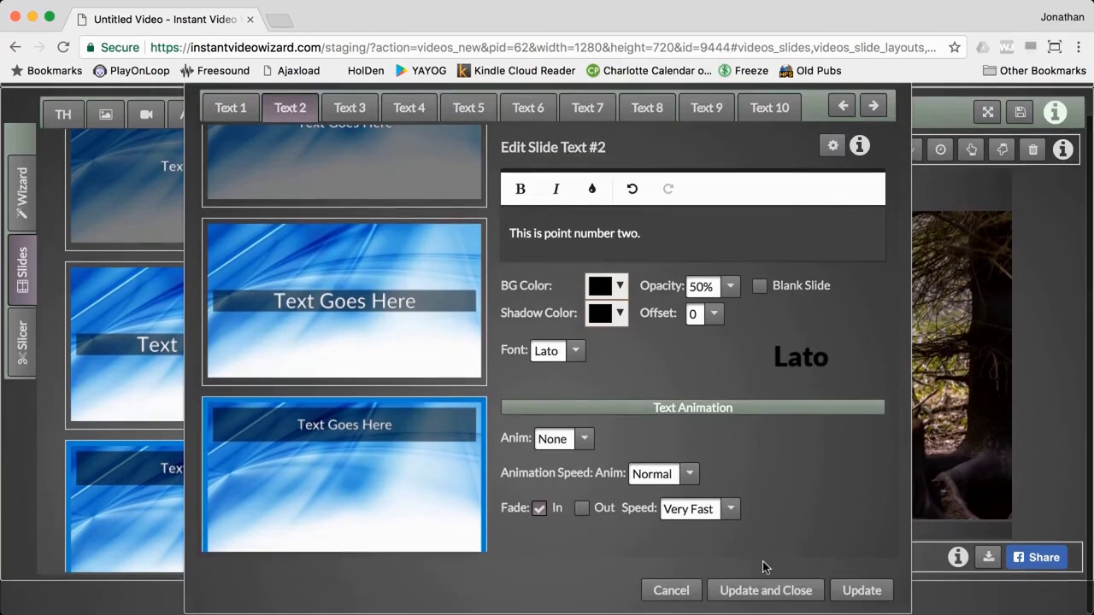
{"action": "left_click", "coordinate": [766, 591]}
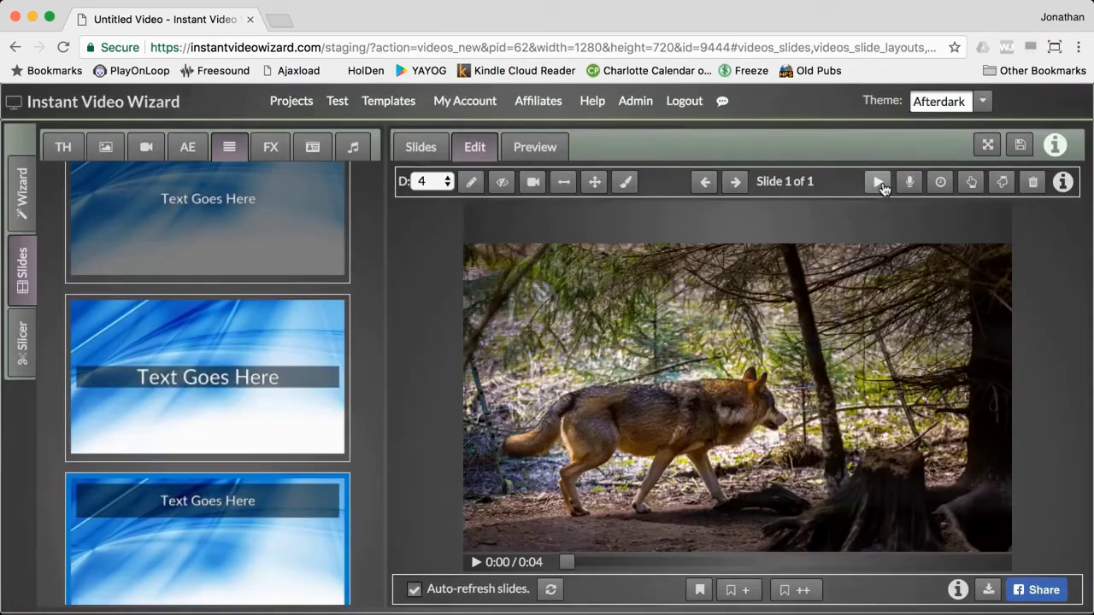
{"action": "left_click", "coordinate": [878, 181]}
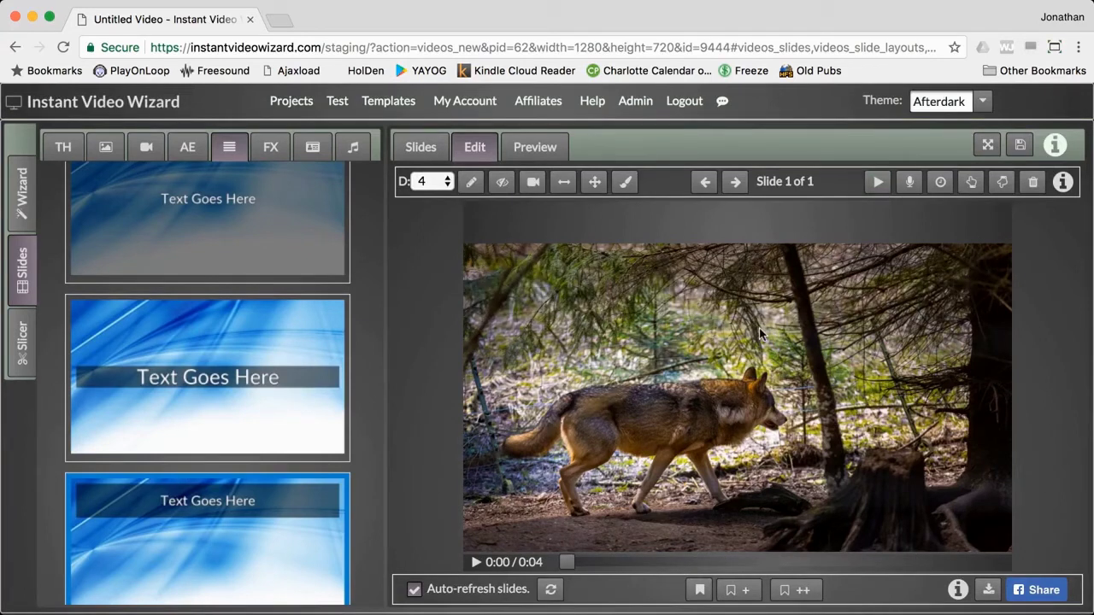
Set the Text 1 animation start to 0 seconds and end to 2 seconds in the advanced slide settings
{"action": "left_click", "coordinate": [469, 181]}
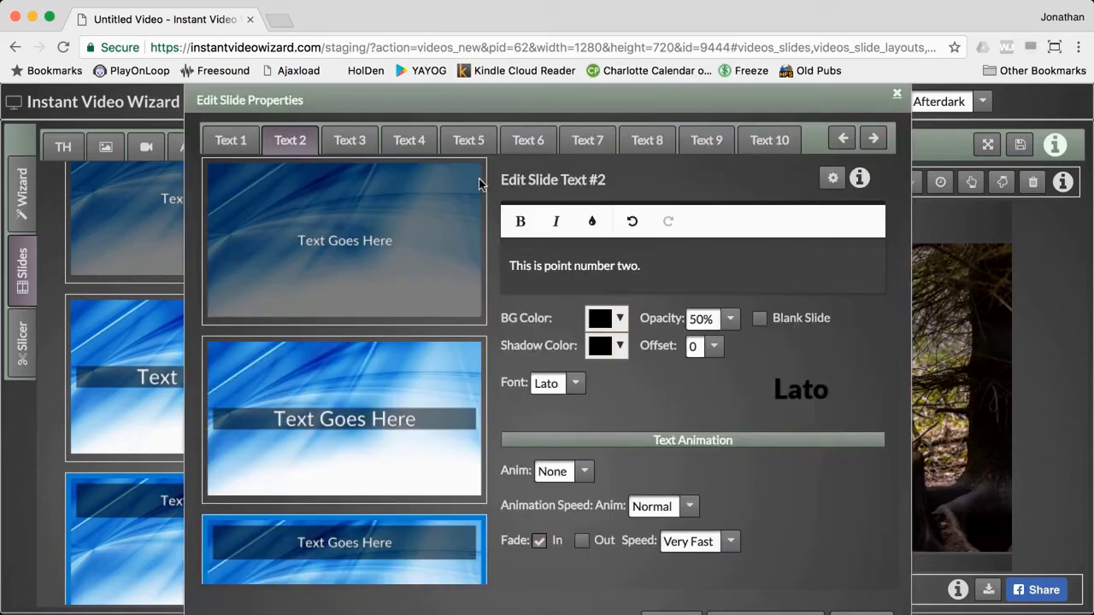
{"action": "left_click", "coordinate": [230, 140]}
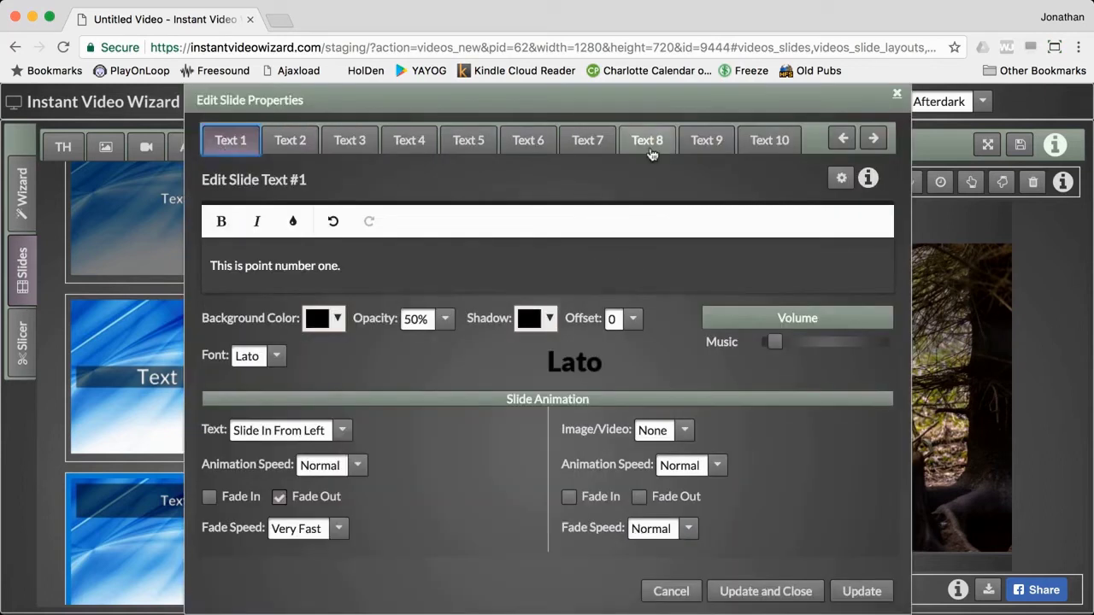
{"action": "left_click", "coordinate": [835, 188]}
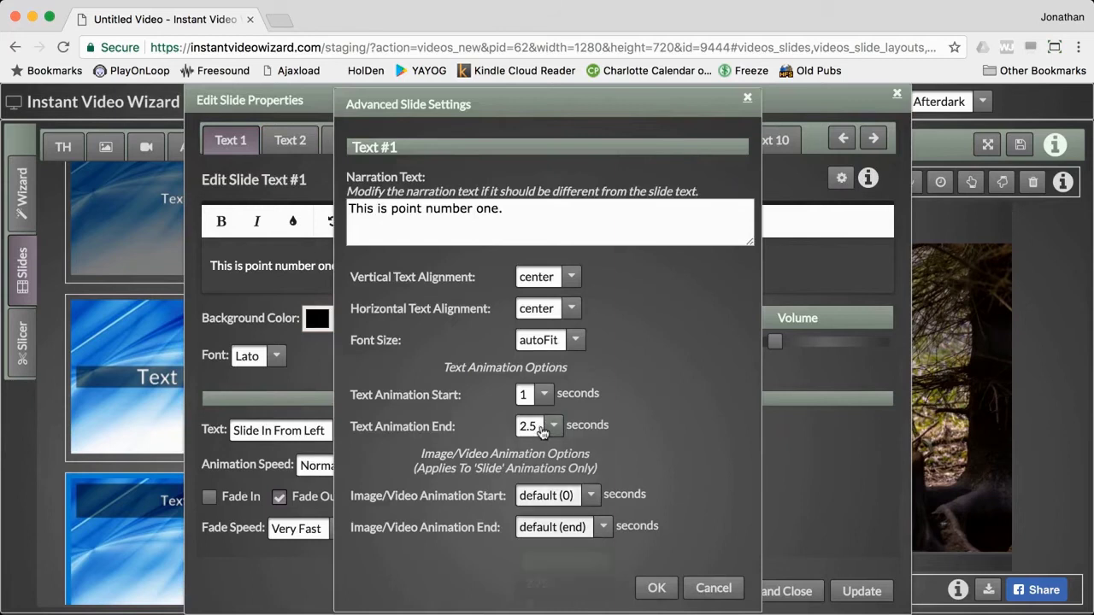
{"action": "left_click", "coordinate": [540, 429]}
{"action": "left_click", "coordinate": [530, 519]}
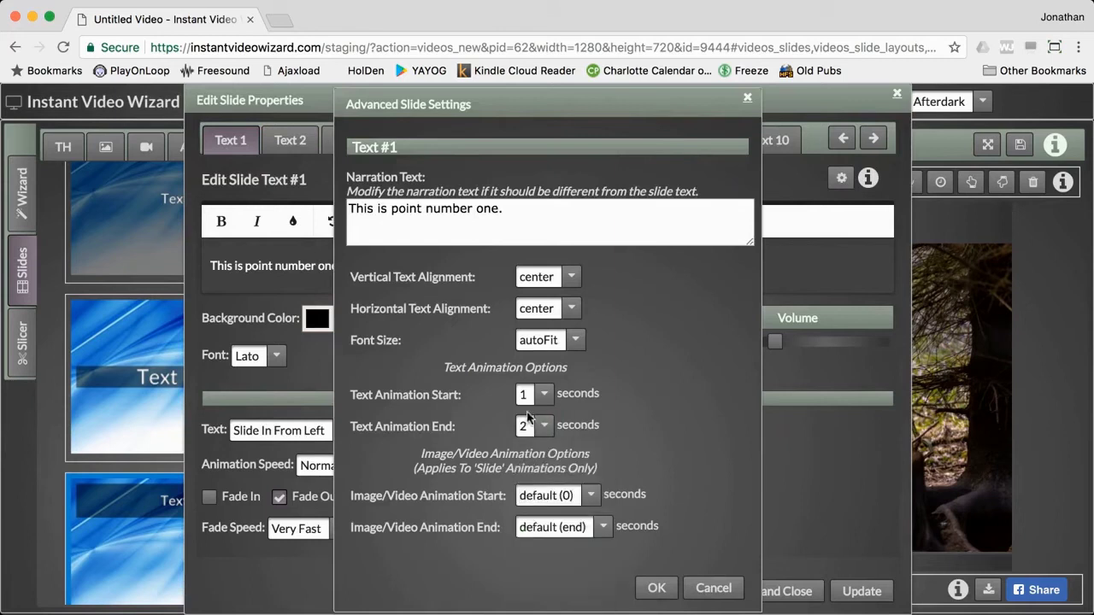
{"action": "left_click", "coordinate": [526, 398]}
{"action": "scroll", "coordinate": [532, 417], "scroll_direction": "up", "scroll_amount": 2}
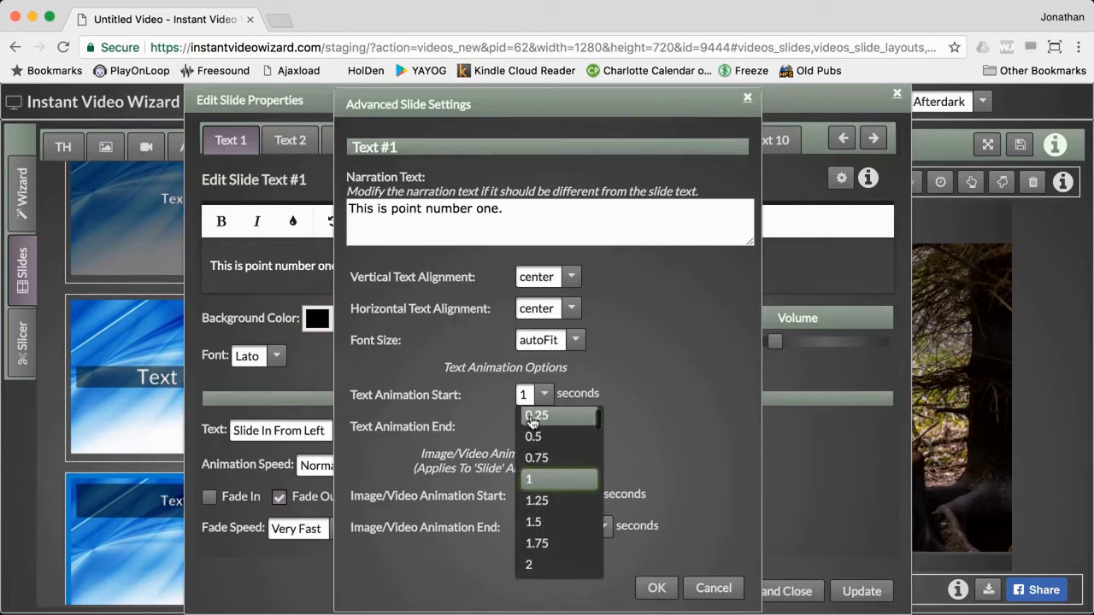
{"action": "scroll", "coordinate": [532, 419], "scroll_direction": "up", "scroll_amount": 1}
{"action": "left_click", "coordinate": [530, 417]}
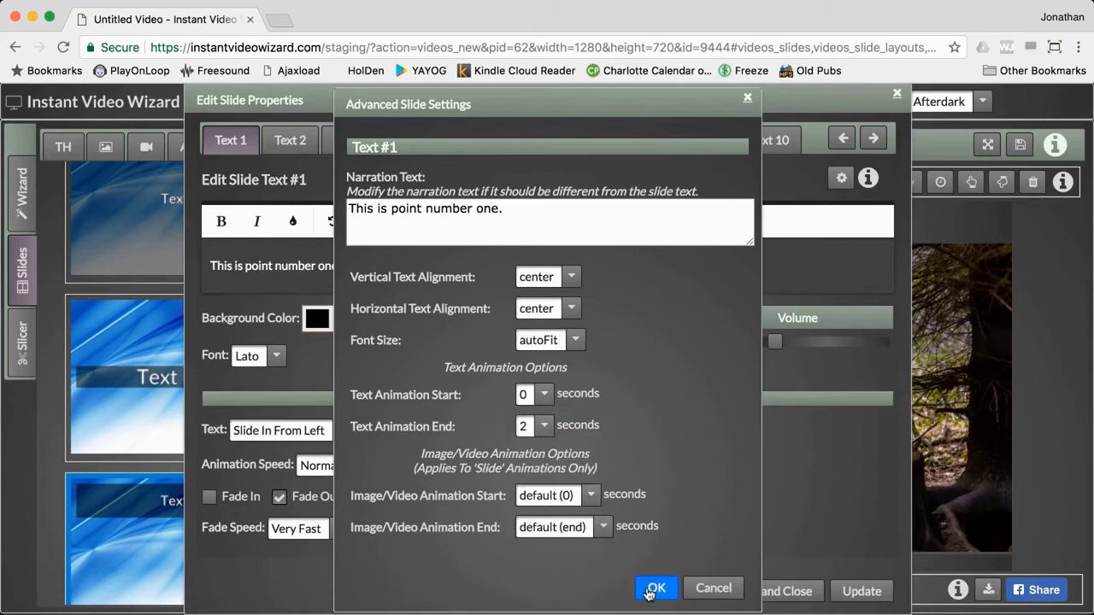
{"action": "left_click", "coordinate": [651, 589]}
Save the changed Text 1 timing and replay the slide
{"action": "left_click", "coordinate": [773, 590]}
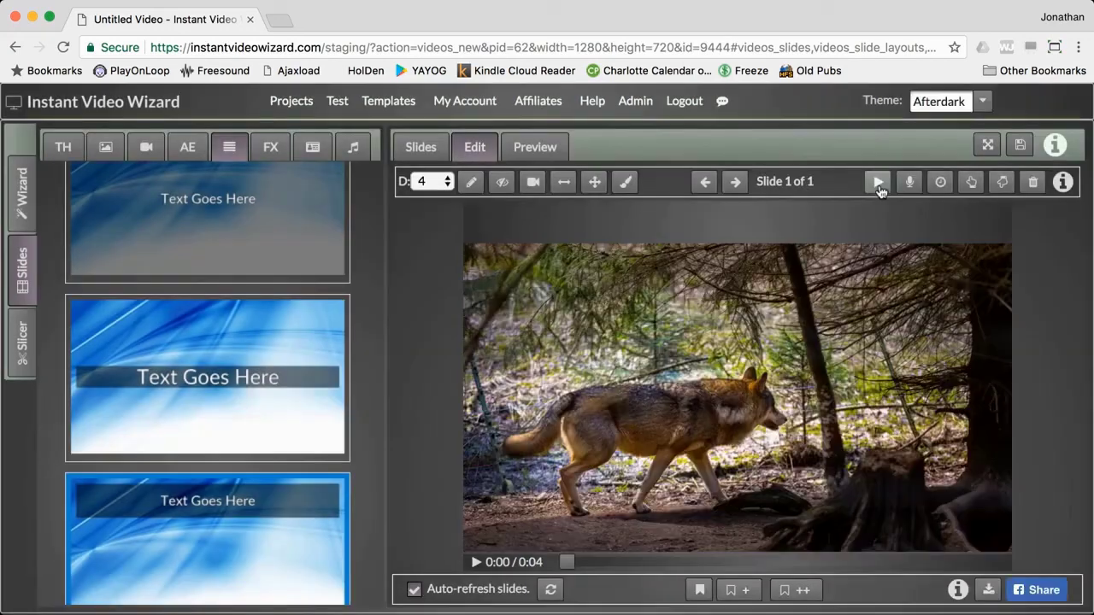
{"action": "left_click", "coordinate": [879, 186]}
View the advanced animation timing settings of Text 1, then leave the slide properties without saving
{"action": "left_click", "coordinate": [475, 190]}
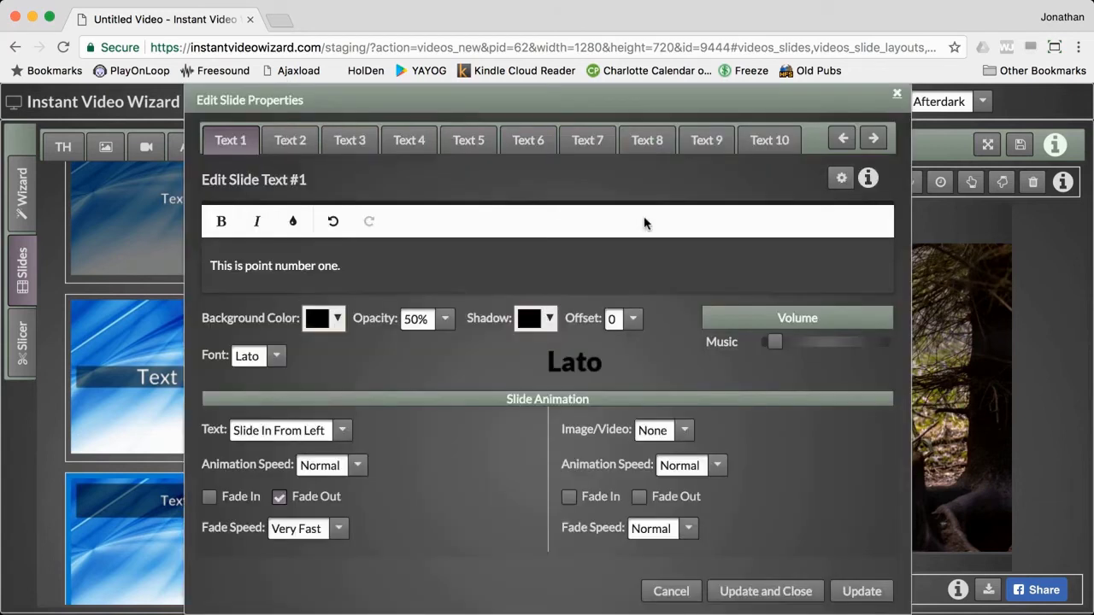
{"action": "left_click", "coordinate": [837, 183]}
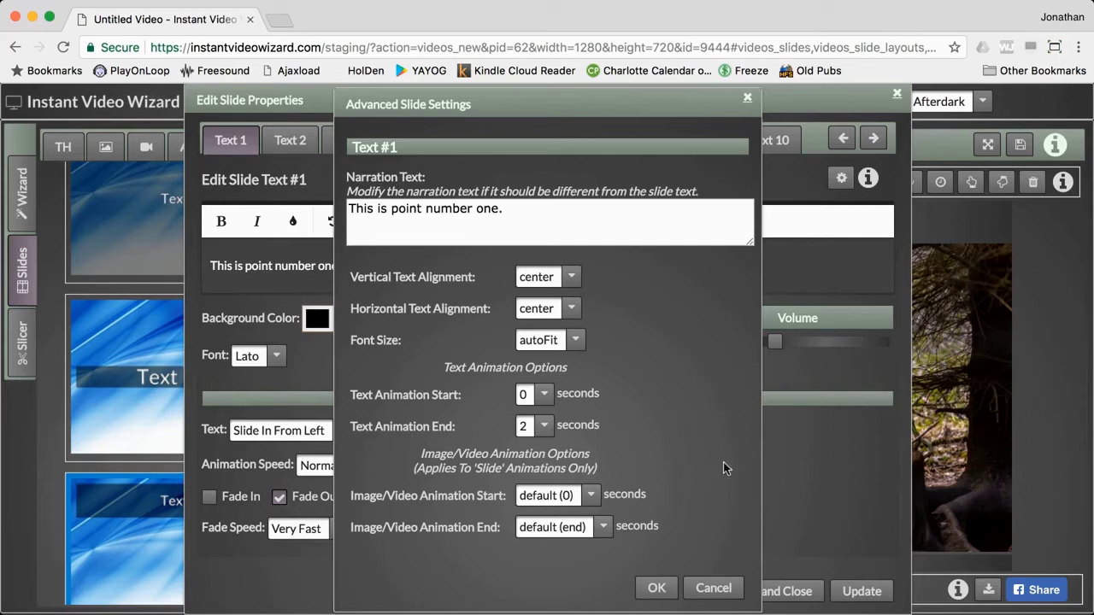
{"action": "left_click", "coordinate": [709, 588]}
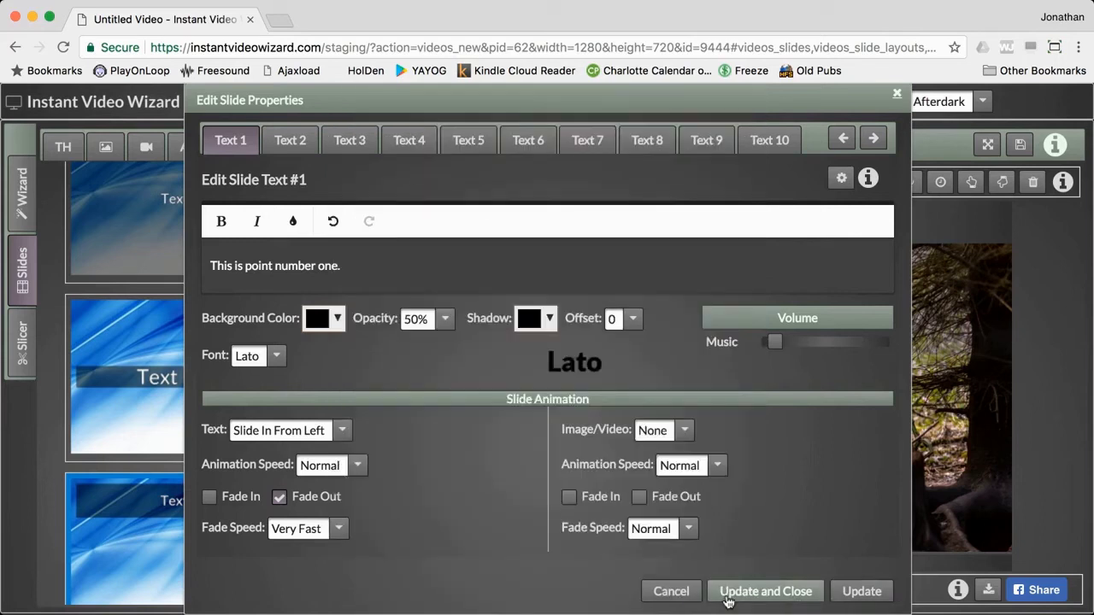
{"action": "left_click", "coordinate": [679, 590]}
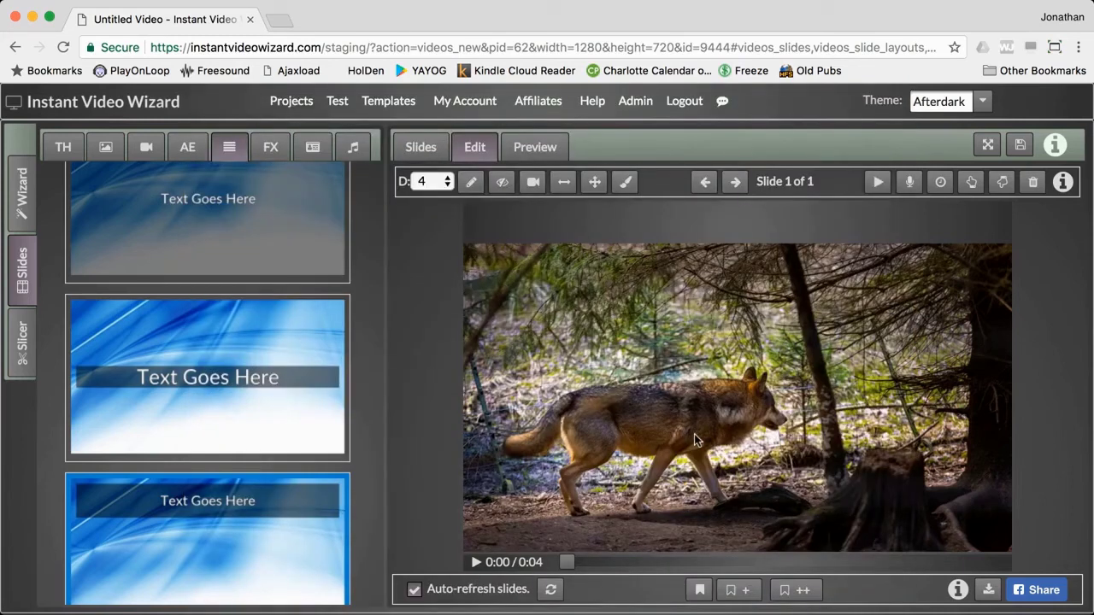
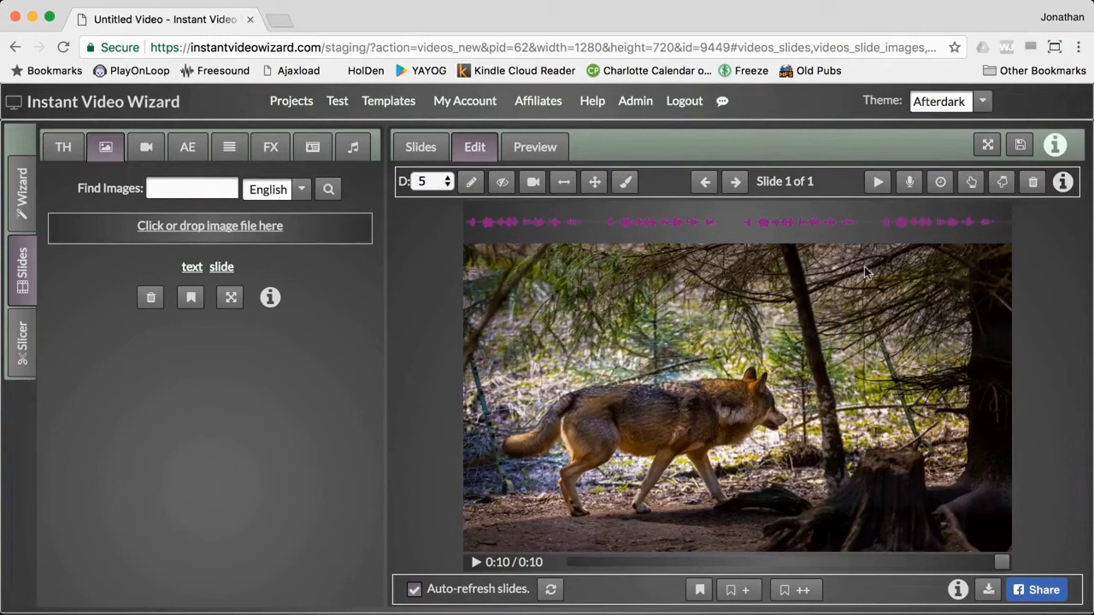
Play the narrated wolf slide, then view its Text 1 fade settings and animation start options without changing anything
{"action": "left_click", "coordinate": [877, 182]}
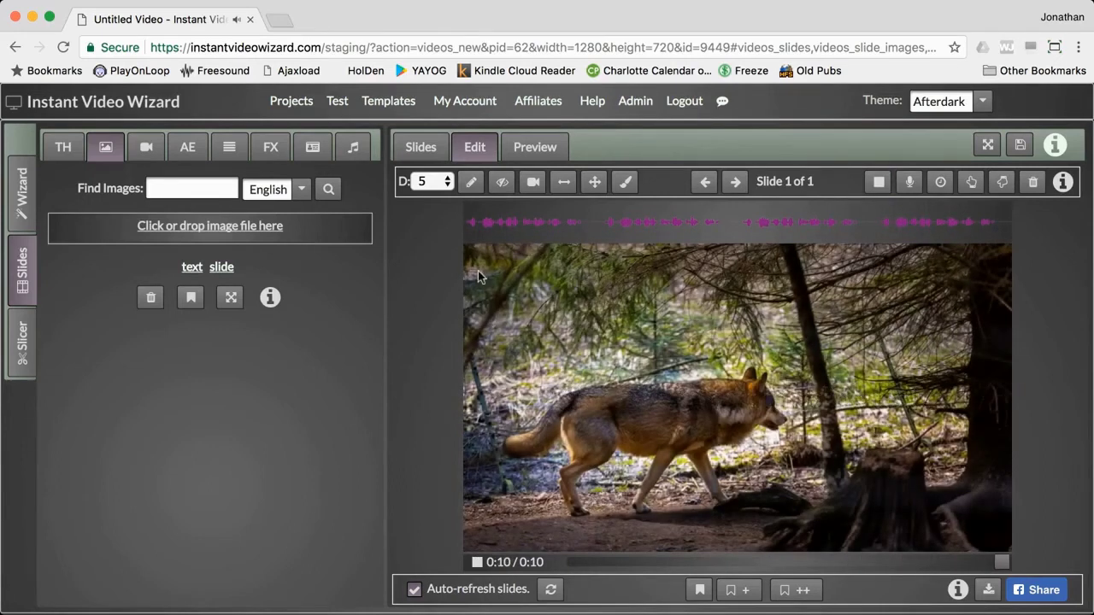
{"action": "left_click", "coordinate": [469, 185]}
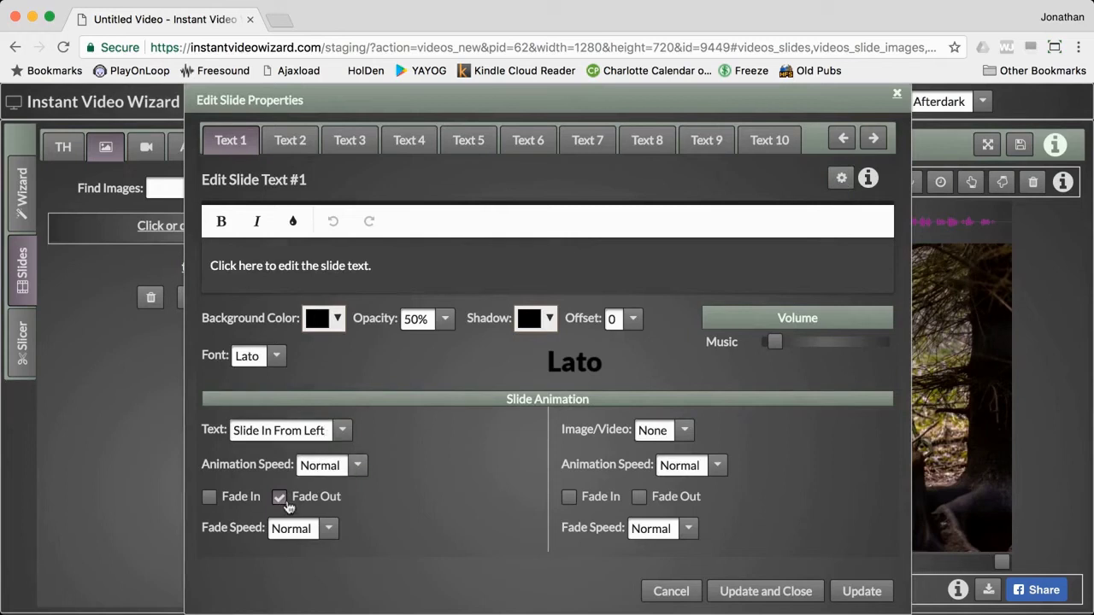
{"action": "left_click", "coordinate": [840, 181]}
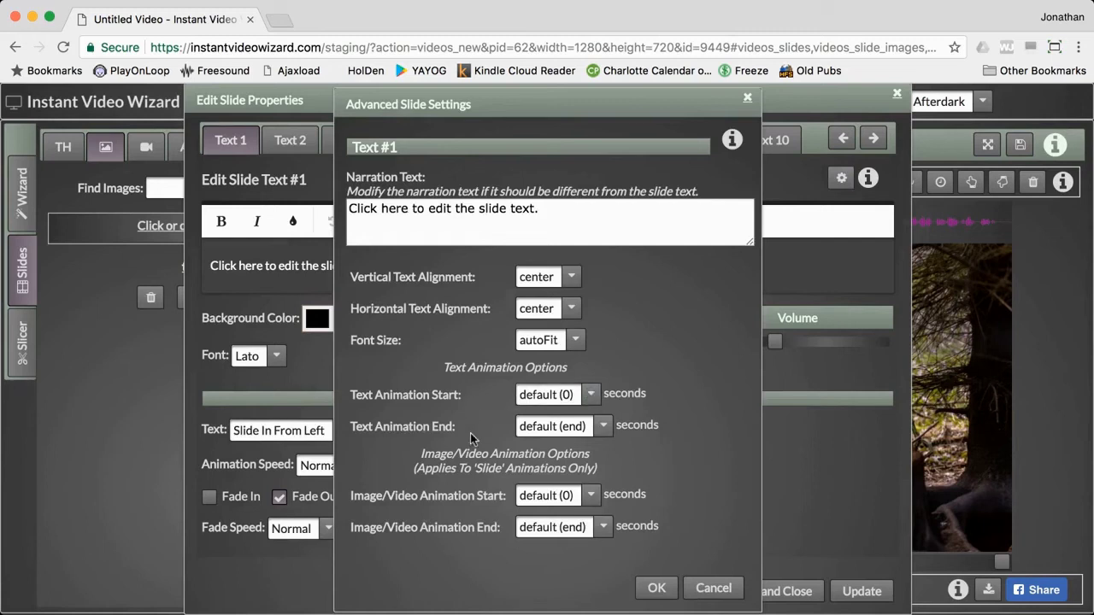
{"action": "left_click", "coordinate": [592, 395]}
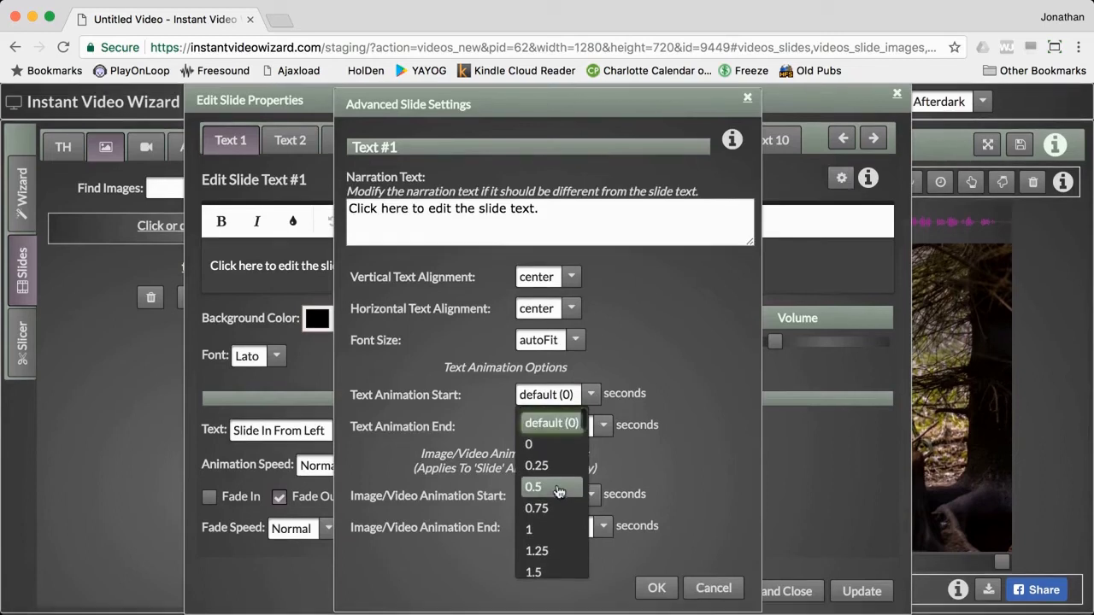
{"action": "left_click", "coordinate": [565, 424]}
{"action": "left_click", "coordinate": [706, 596]}
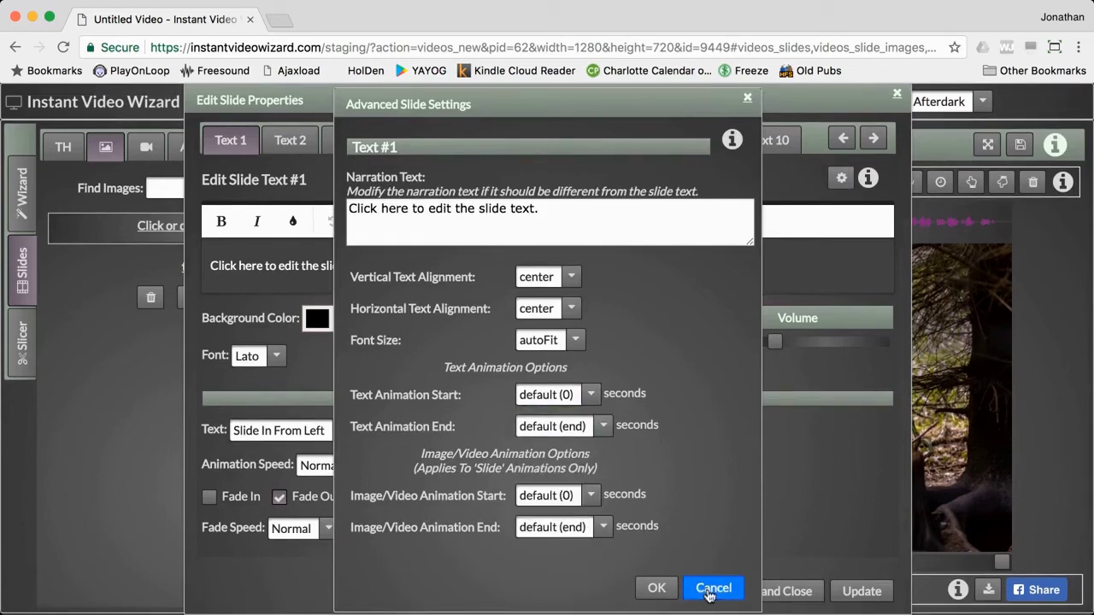
{"action": "left_click", "coordinate": [681, 591]}
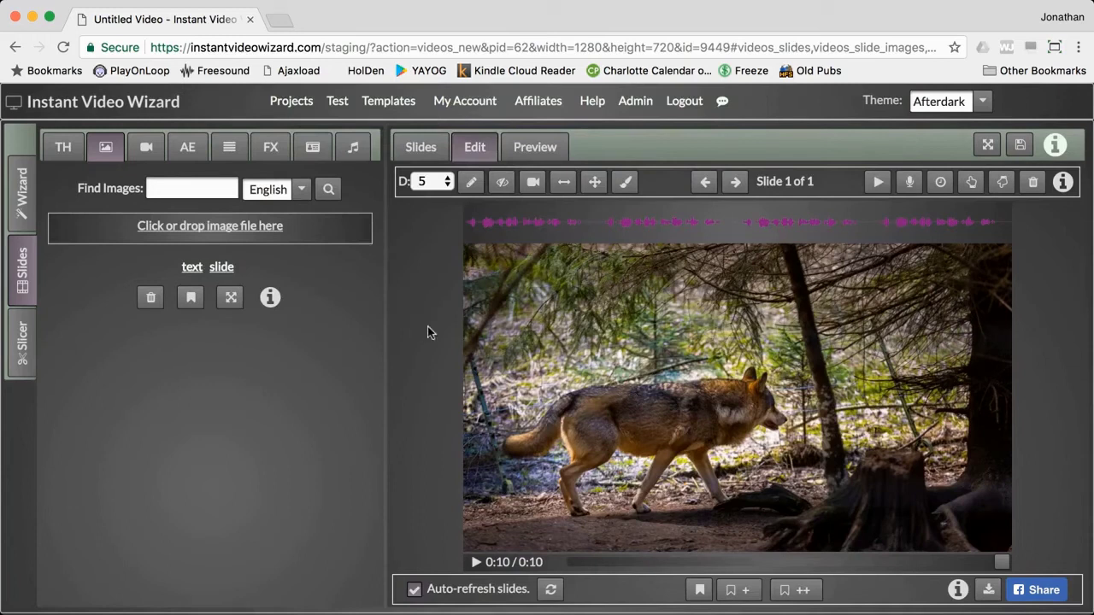
Move the slide's playback position to about 2 seconds, in the first gap of the narration waveform
{"action": "left_click", "coordinate": [599, 225]}
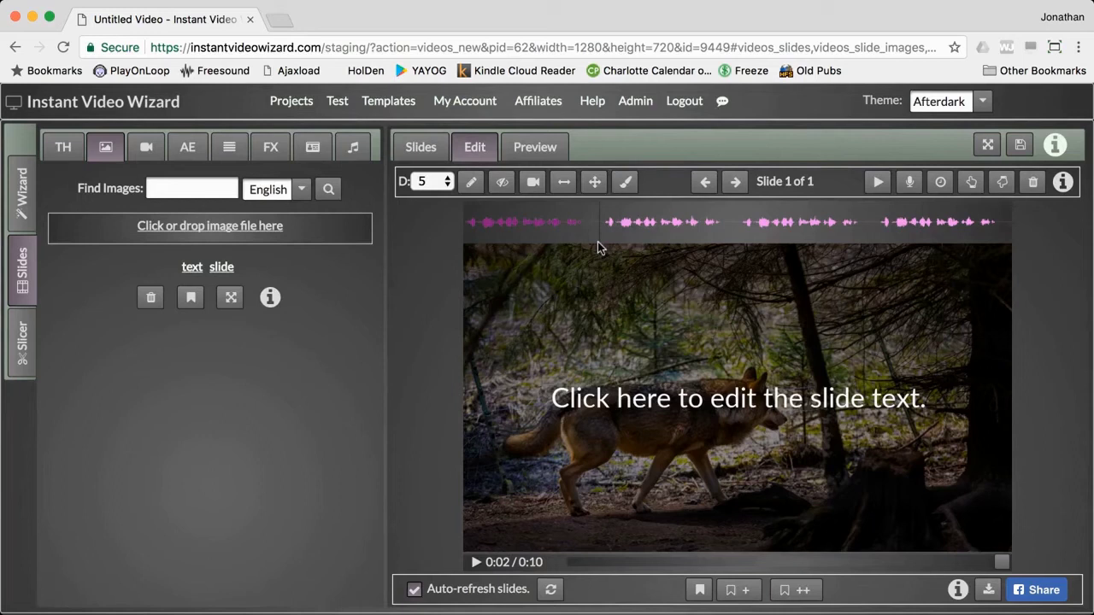
Set the start time of Text #1's text animation to the current audio position, 2.56 seconds, and replay the slide
{"action": "left_click", "coordinate": [941, 186]}
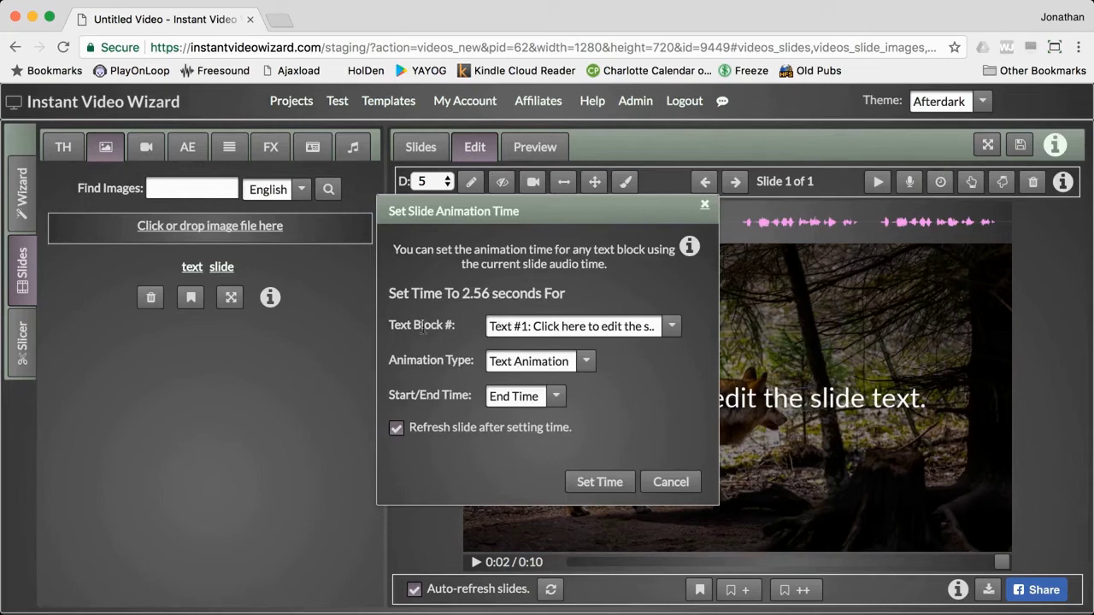
{"action": "left_click", "coordinate": [554, 329]}
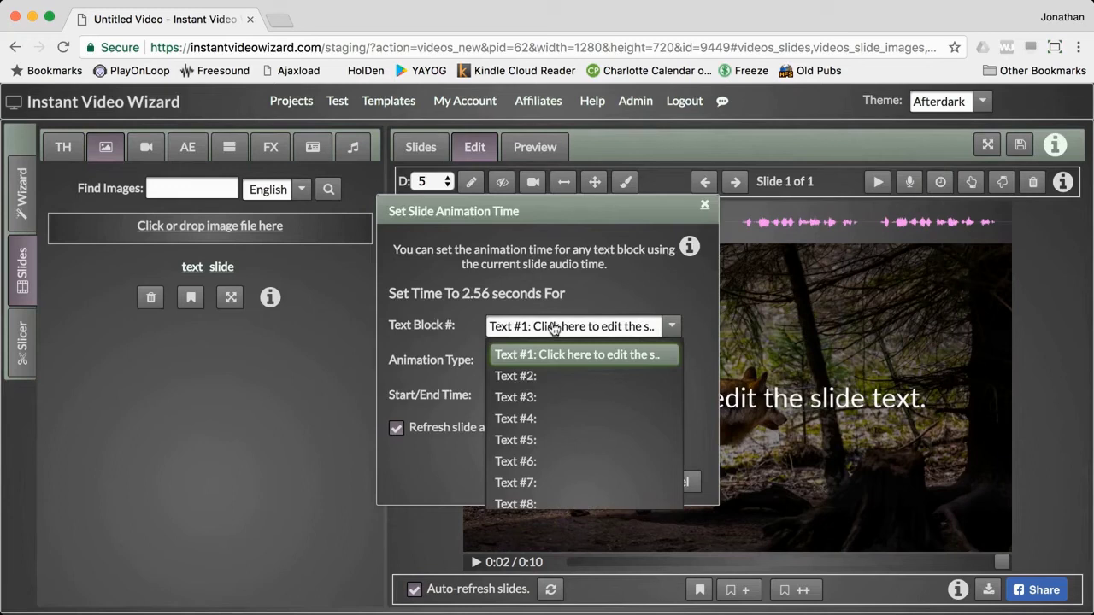
{"action": "left_click", "coordinate": [553, 329]}
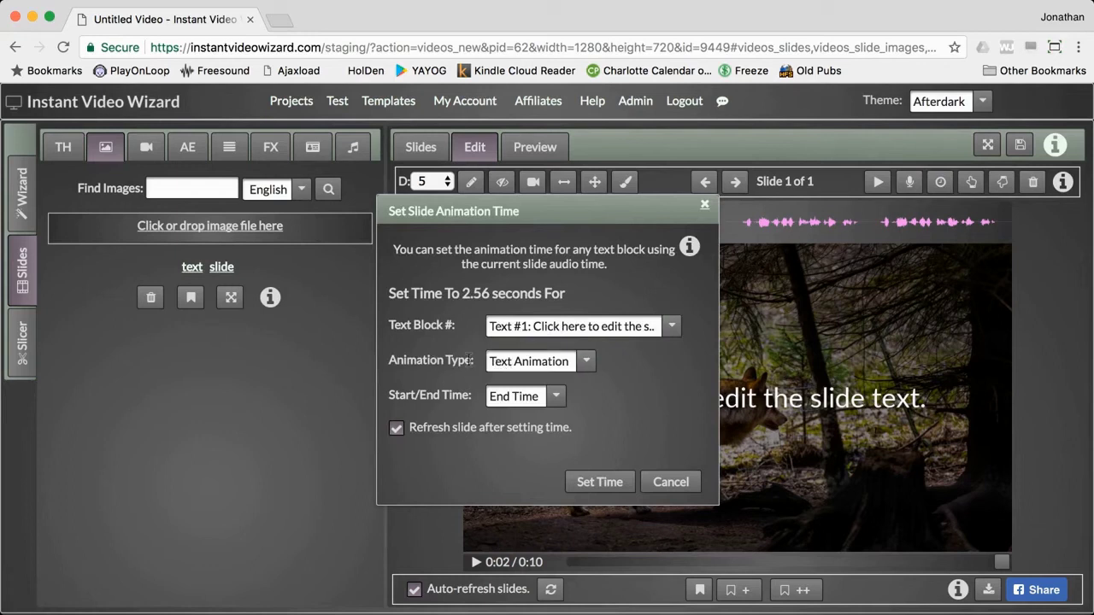
{"action": "left_click", "coordinate": [511, 397]}
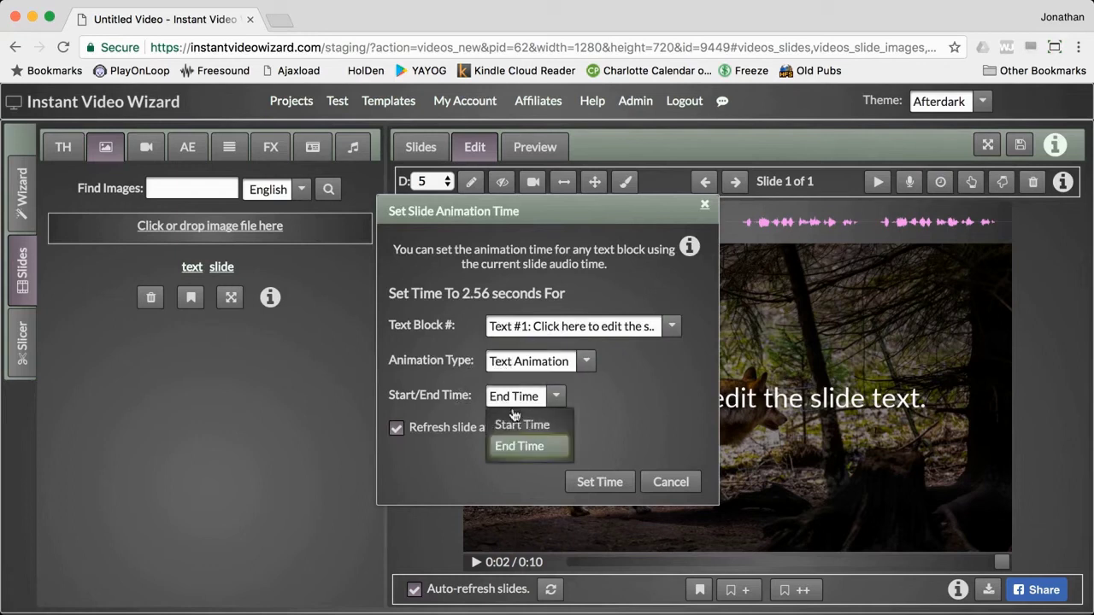
{"action": "left_click", "coordinate": [513, 424]}
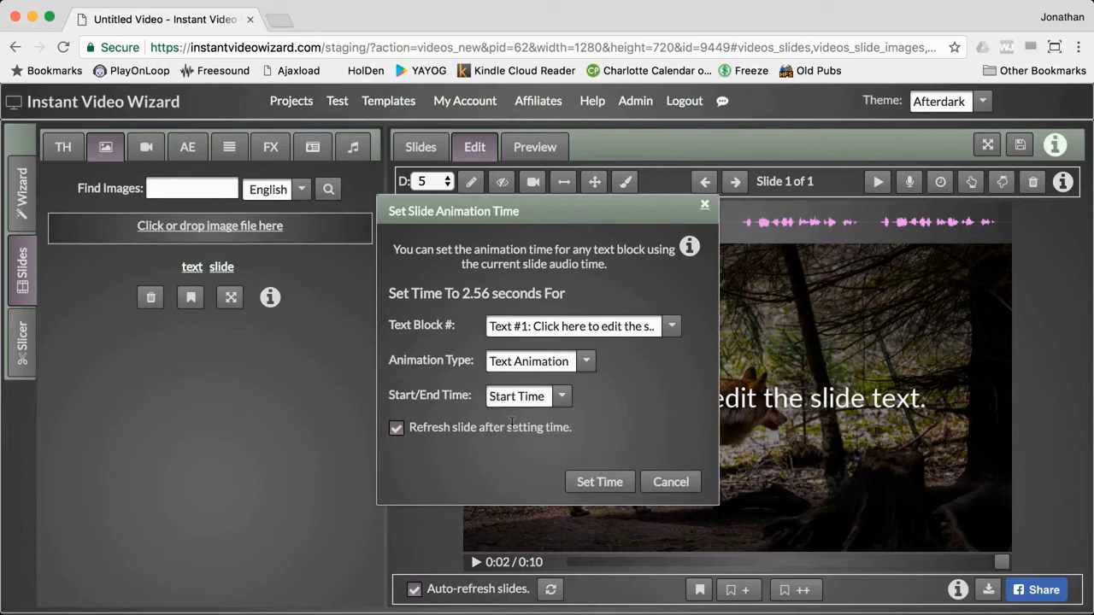
{"action": "left_click_drag", "start_coordinate": [593, 208], "coordinate": [681, 294]}
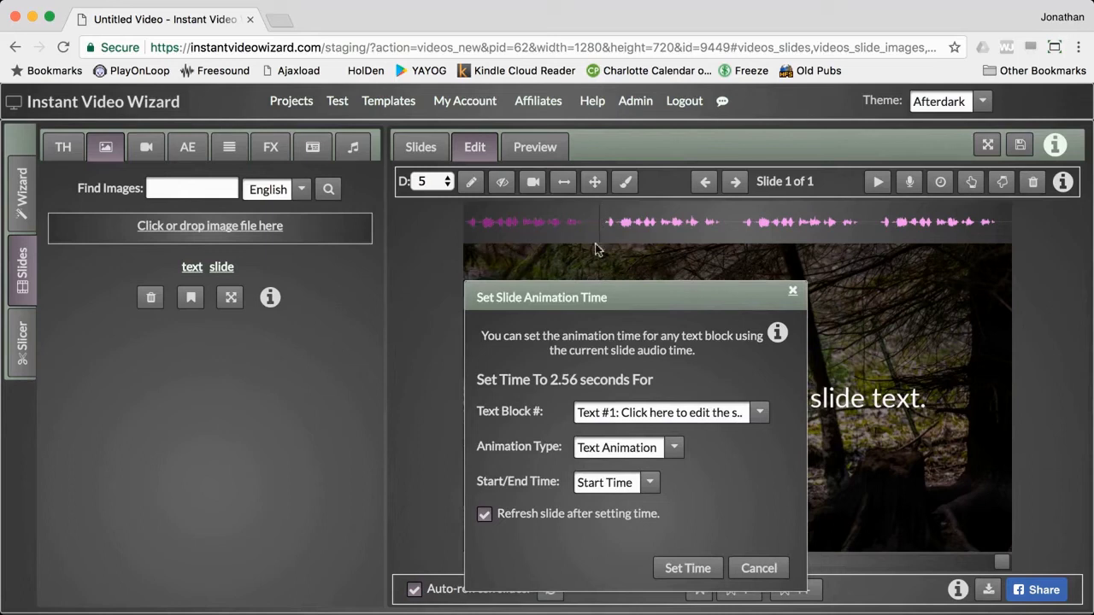
{"action": "left_click_drag", "start_coordinate": [548, 381], "coordinate": [579, 380]}
{"action": "left_click_drag", "start_coordinate": [590, 296], "coordinate": [592, 268]}
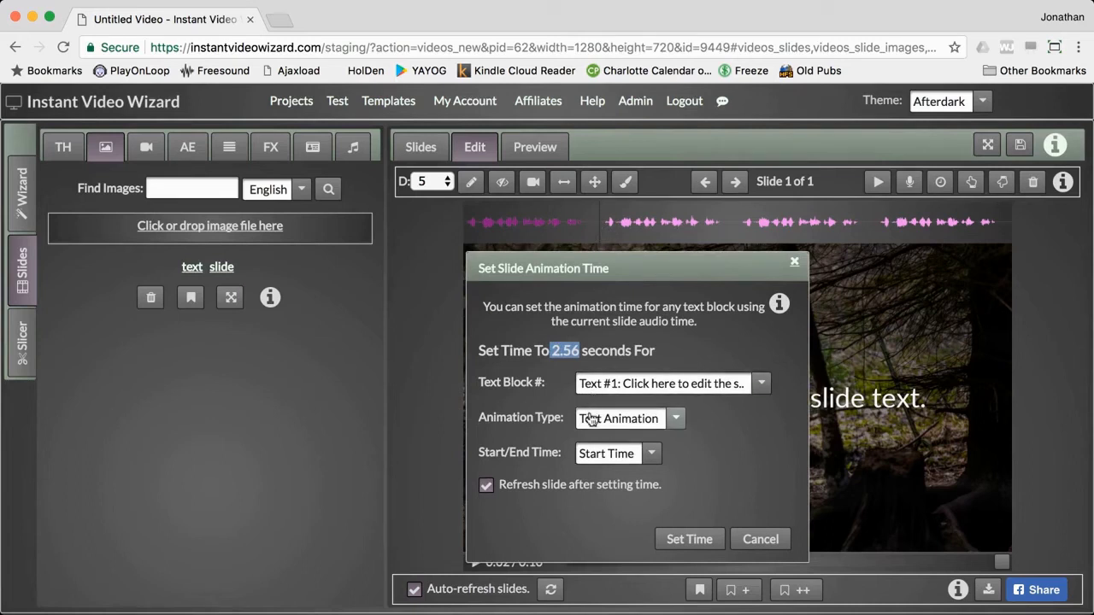
{"action": "left_click", "coordinate": [680, 547]}
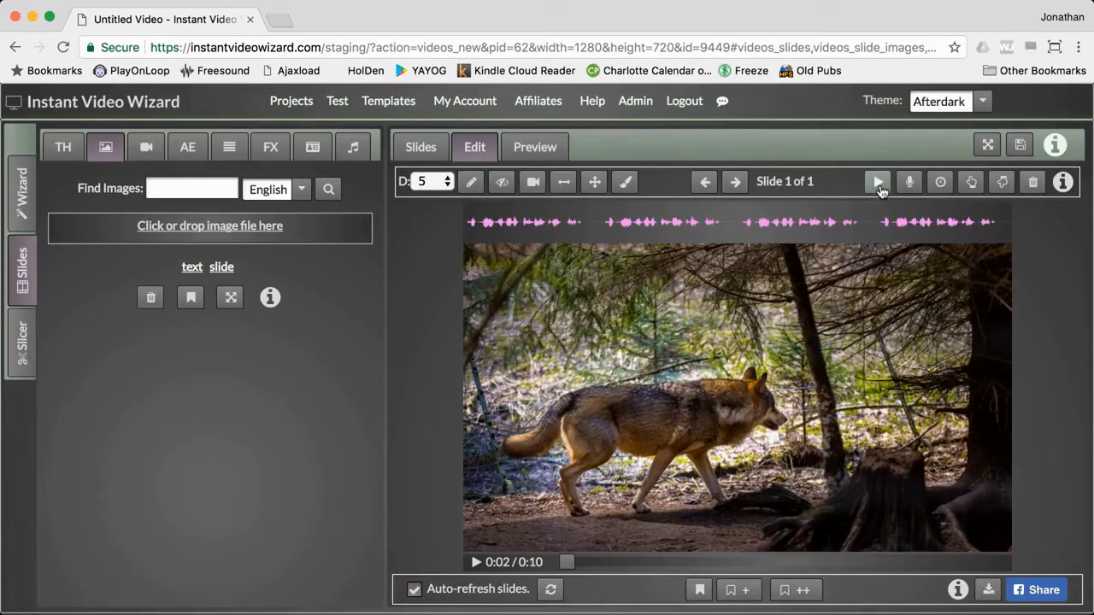
{"action": "left_click", "coordinate": [878, 184]}
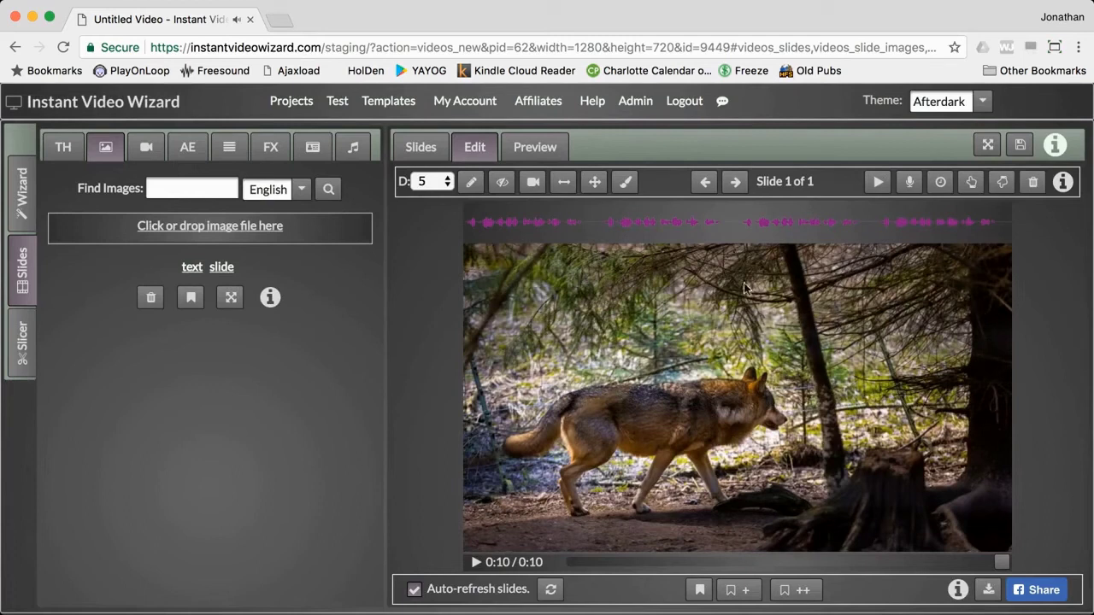
Set the end time of Text #1's text animation to 4.91 seconds, in the second narration gap, and replay part of the slide
{"action": "left_click", "coordinate": [723, 223]}
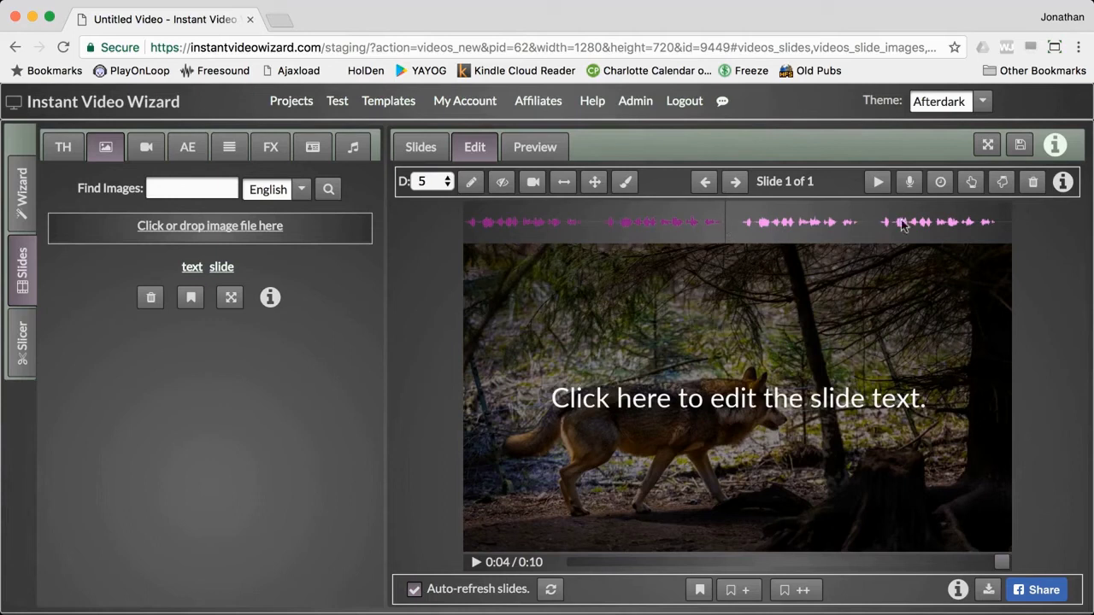
{"action": "left_click", "coordinate": [939, 186]}
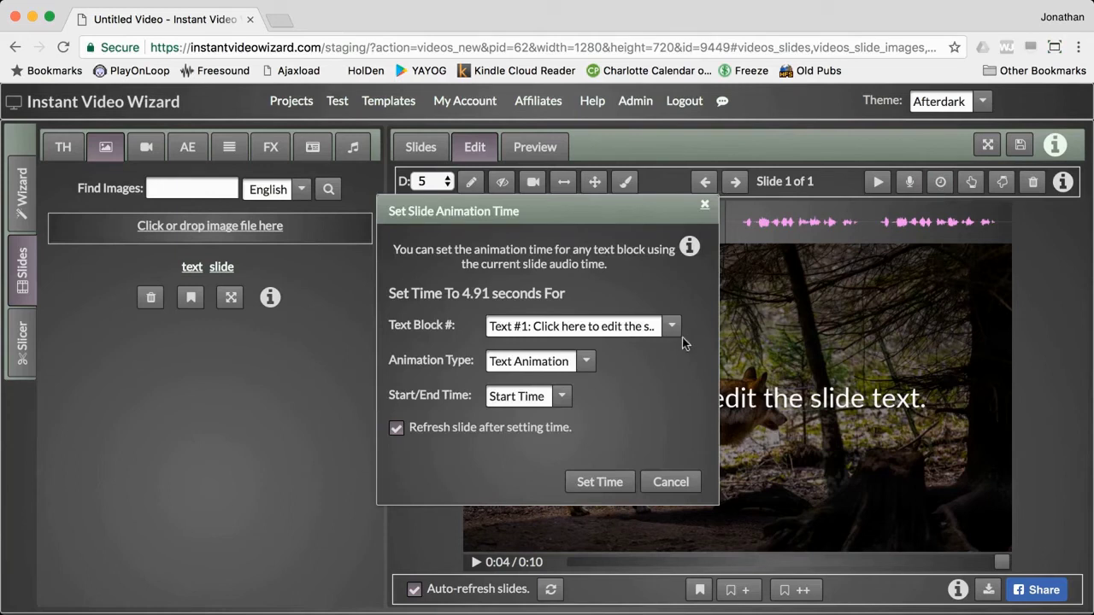
{"action": "left_click", "coordinate": [527, 398]}
{"action": "left_click", "coordinate": [530, 446]}
{"action": "left_click", "coordinate": [586, 482]}
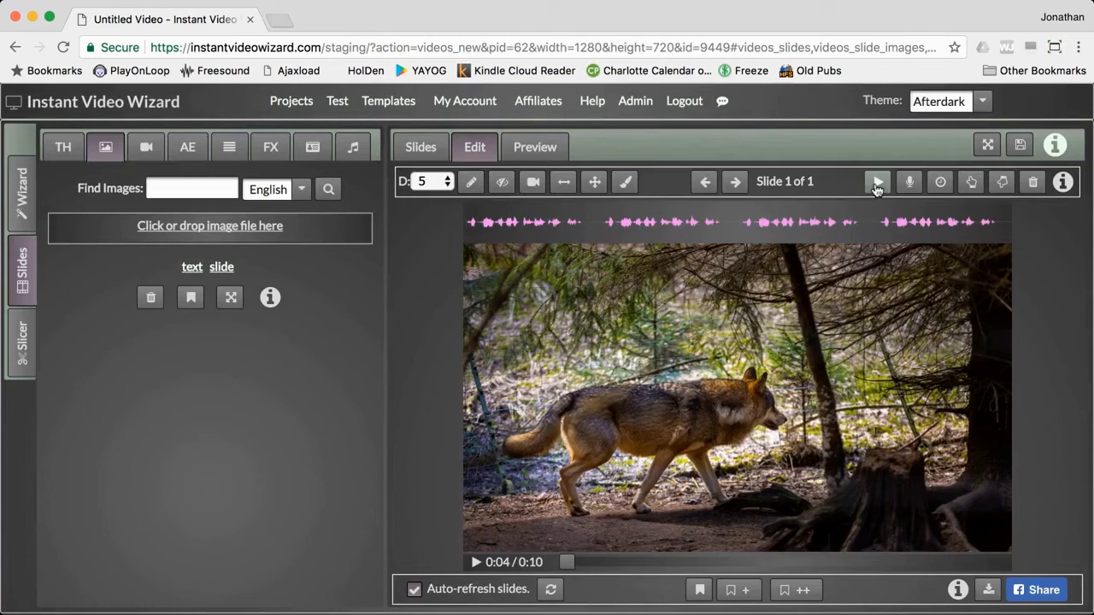
{"action": "left_click", "coordinate": [877, 183]}
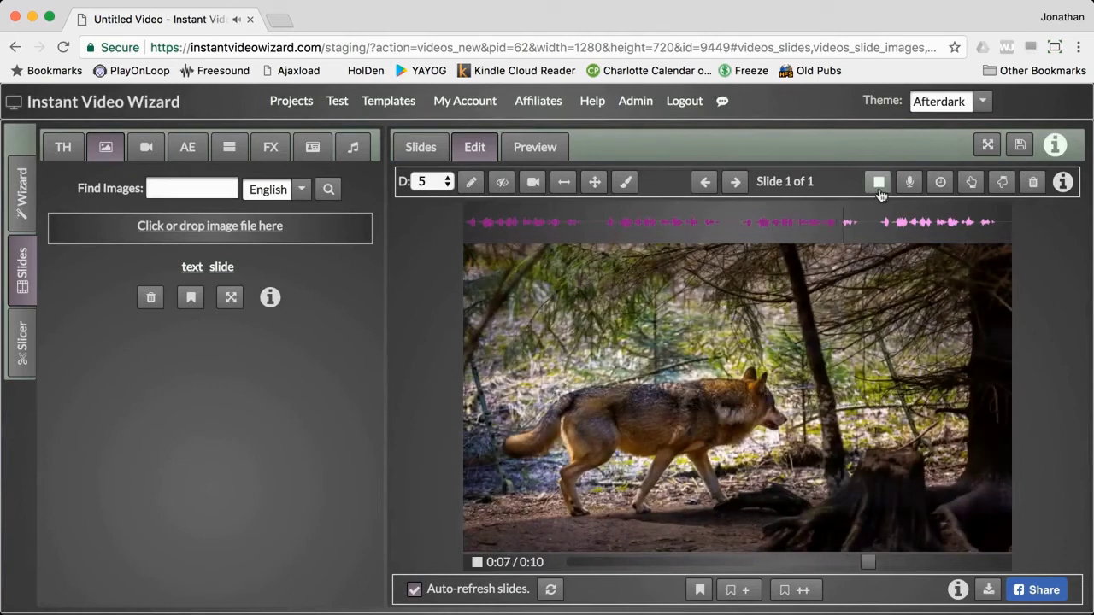
{"action": "left_click", "coordinate": [878, 182]}
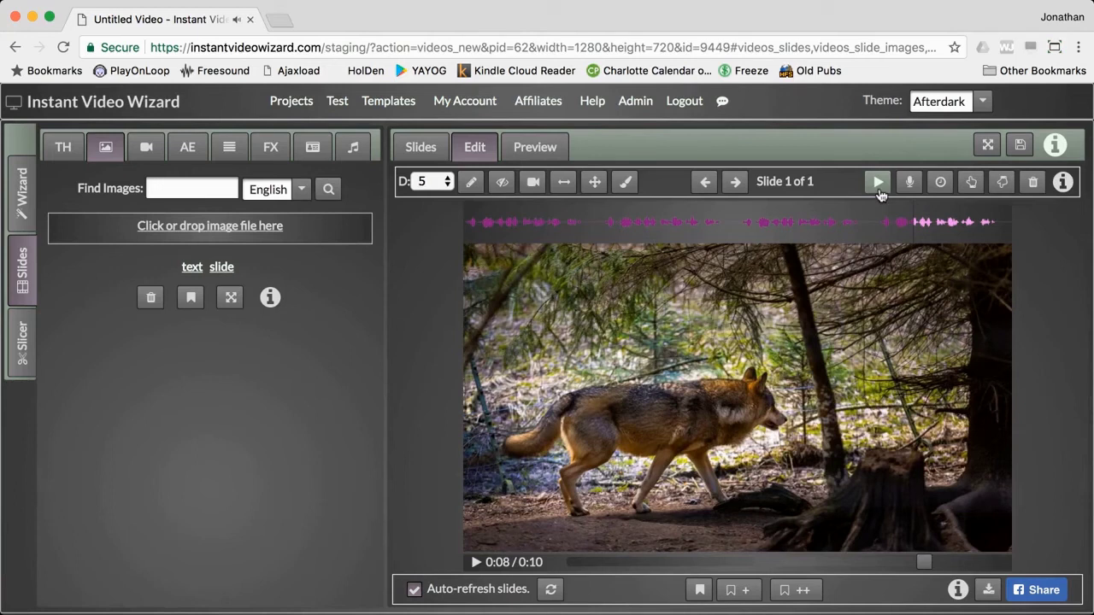
View the text block and animation type choices in the slide animation time settings without changing them
{"action": "left_click", "coordinate": [940, 183]}
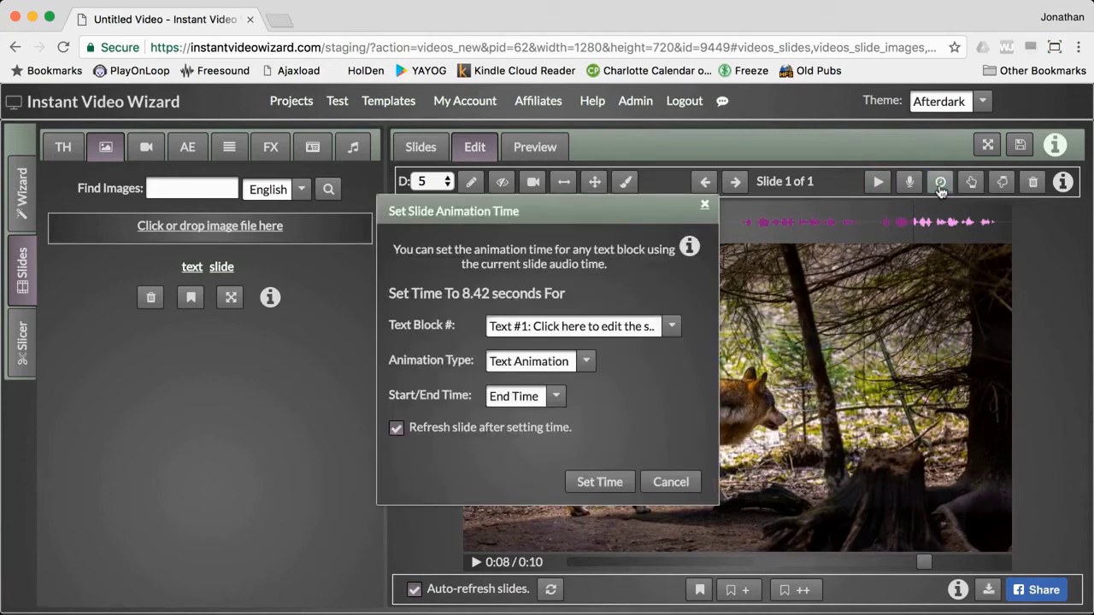
{"action": "left_click", "coordinate": [640, 333]}
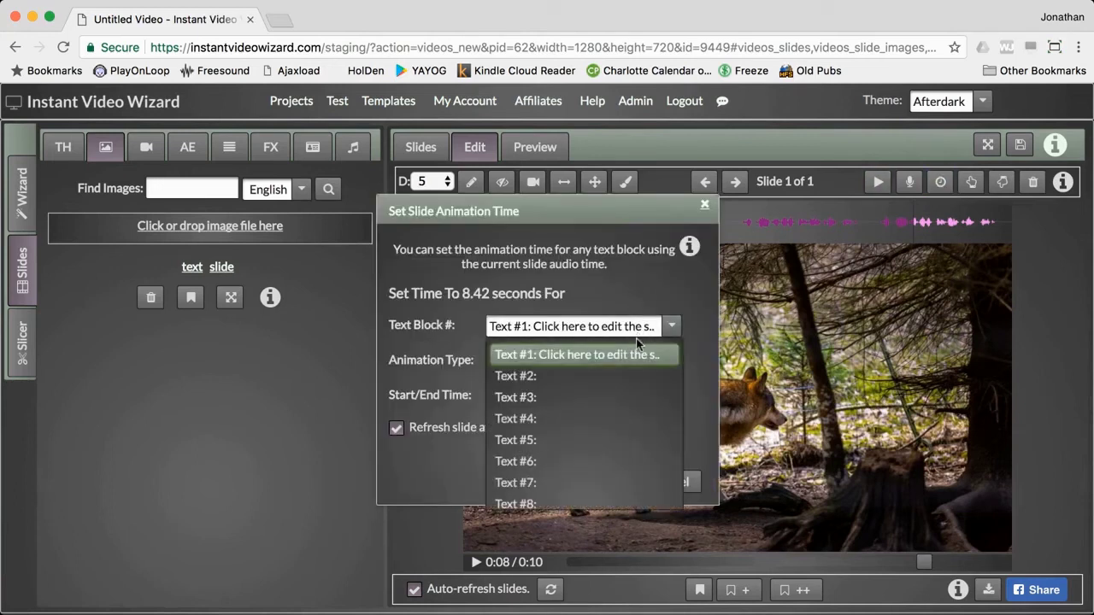
{"action": "scroll", "coordinate": [635, 359], "scroll_direction": "down", "scroll_amount": 2}
{"action": "scroll", "coordinate": [635, 359], "scroll_direction": "up", "scroll_amount": 2}
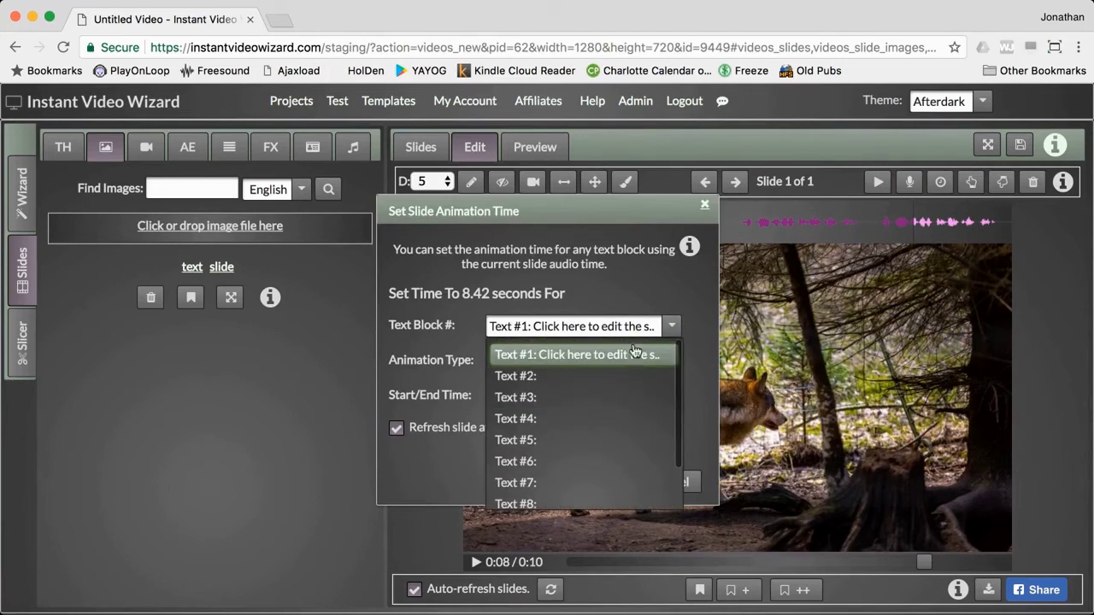
{"action": "left_click", "coordinate": [640, 334]}
{"action": "left_click", "coordinate": [569, 370]}
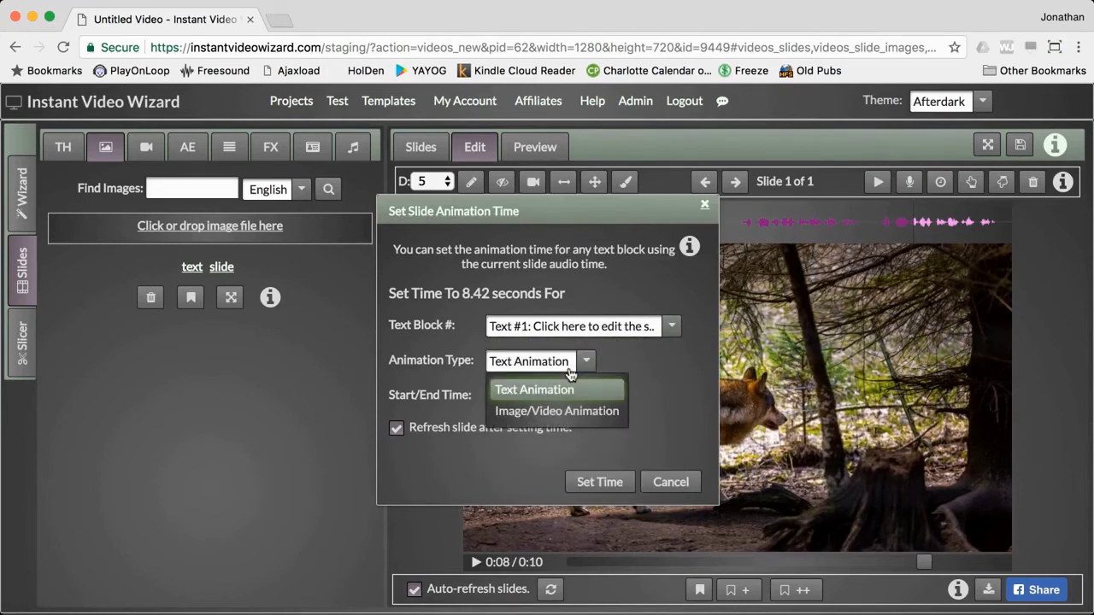
{"action": "left_click", "coordinate": [570, 370]}
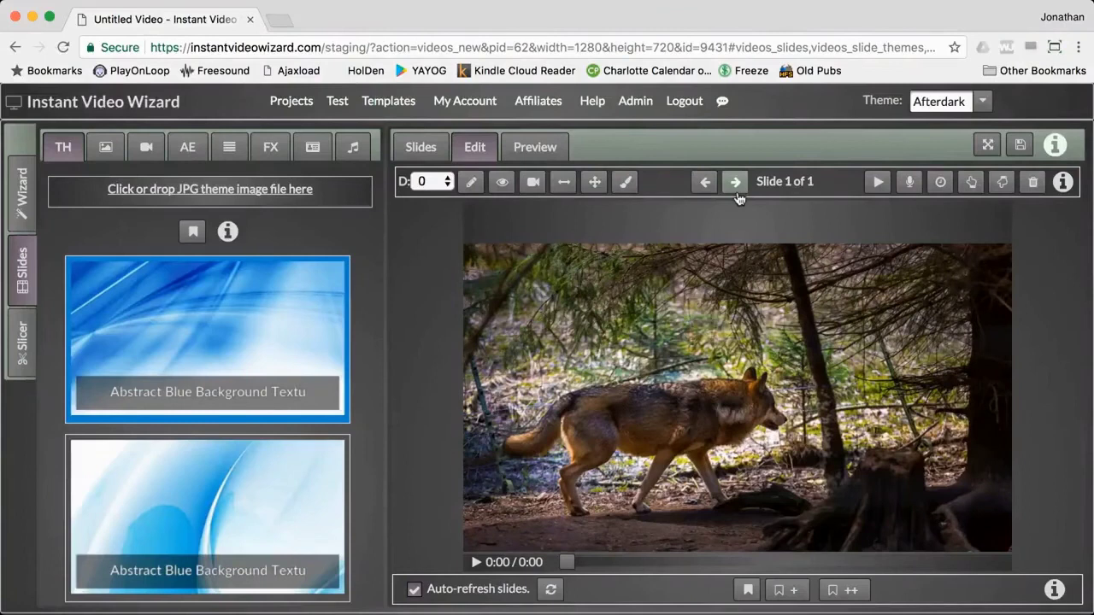
Open the wolf picture in the image editor and add text in the Indie Flower font reading "This is my text."
{"action": "left_click", "coordinate": [627, 182]}
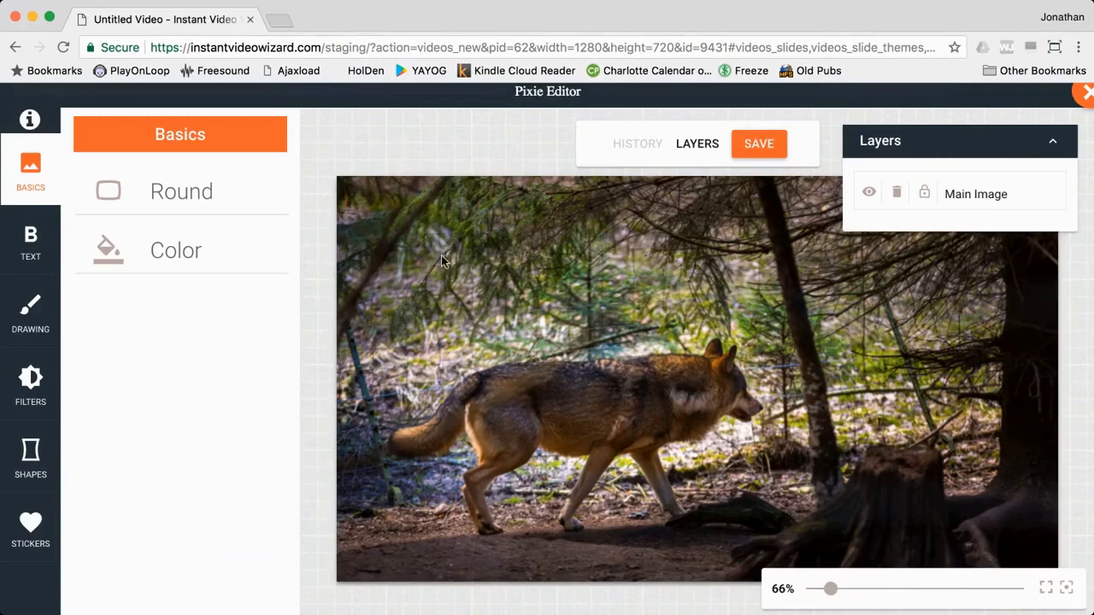
{"action": "left_click", "coordinate": [33, 248]}
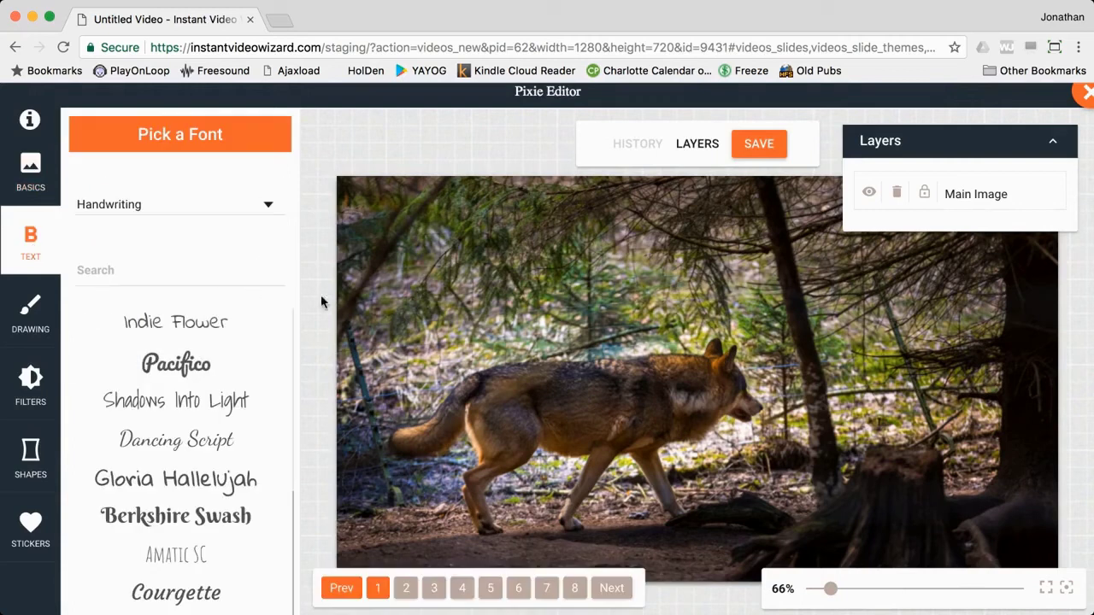
{"action": "left_click", "coordinate": [195, 335]}
{"action": "left_click_drag", "start_coordinate": [498, 221], "coordinate": [288, 186]}
{"action": "double_click", "coordinate": [534, 204]}
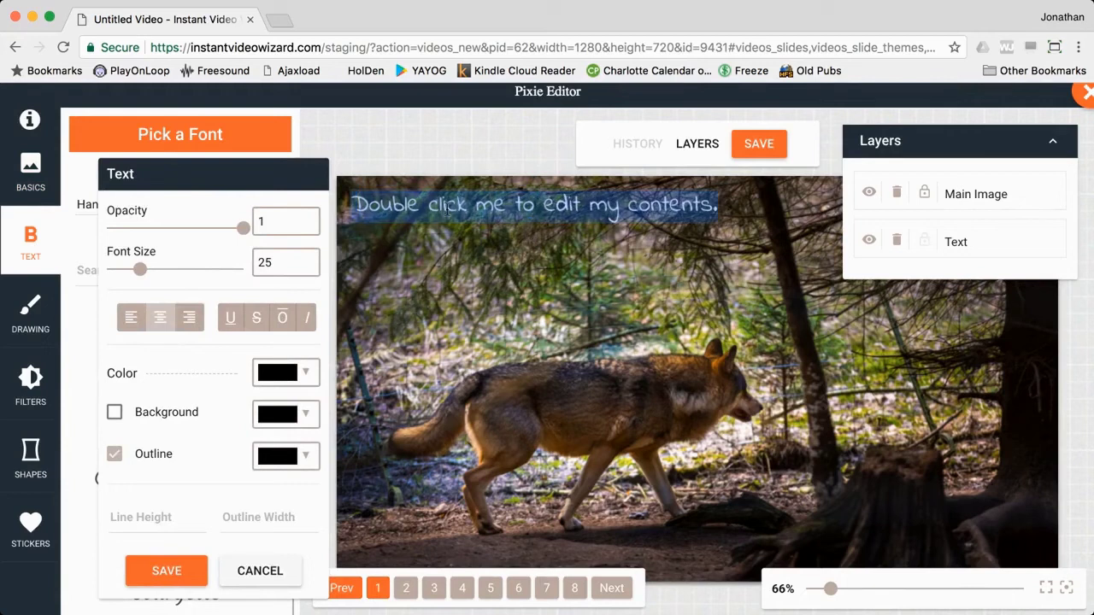
{"action": "type", "text": "This is my text."}
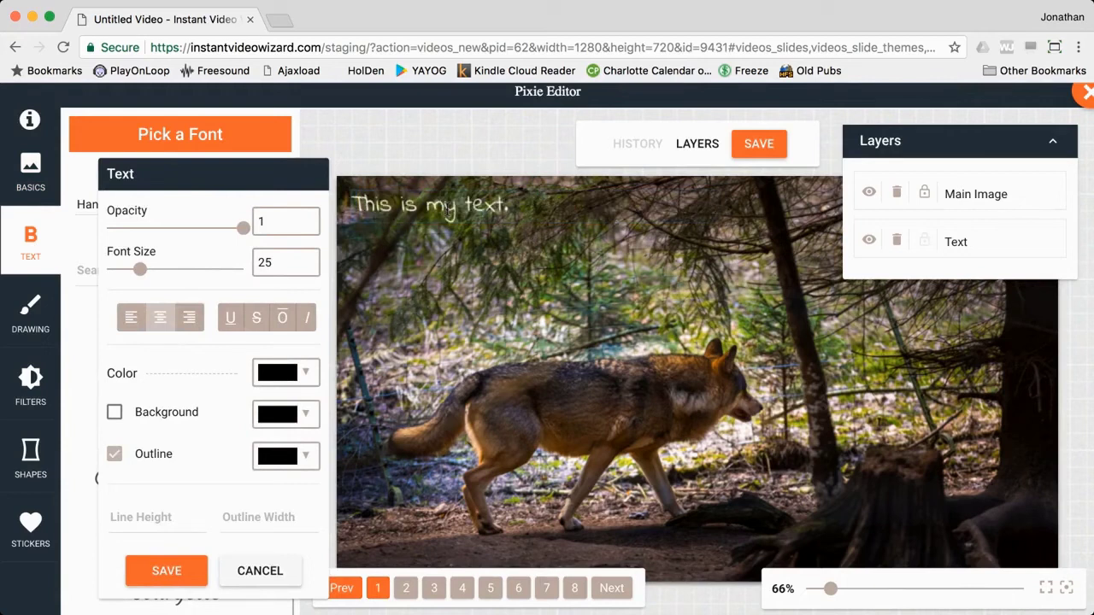
Move the new text to the upper middle of the wolf picture, then discard it
{"action": "left_click", "coordinate": [446, 207]}
{"action": "left_click_drag", "start_coordinate": [446, 207], "coordinate": [641, 267]}
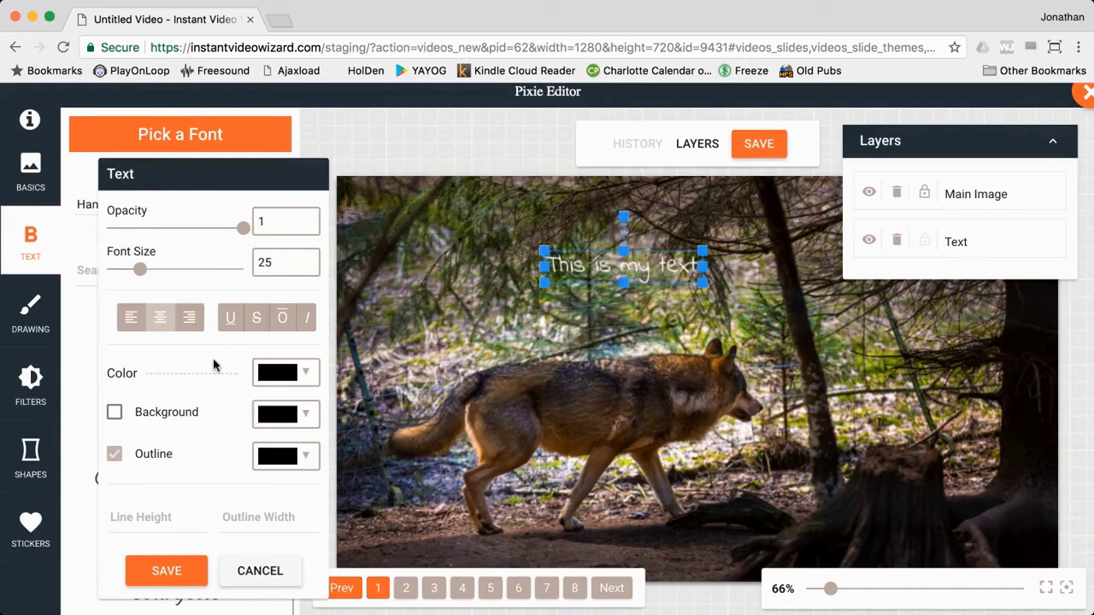
{"action": "left_click", "coordinate": [243, 570]}
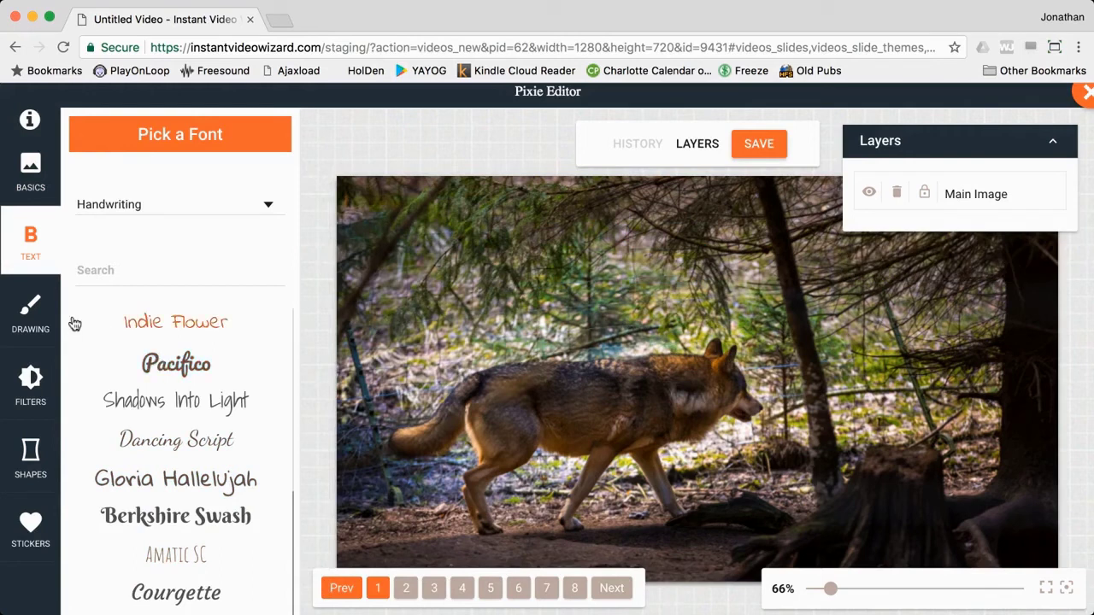
Try a looping freehand stroke across the wolf with the solid brush in red #f22613 at thickness 9, then discard it
{"action": "left_click", "coordinate": [31, 316]}
{"action": "left_click", "coordinate": [147, 197]}
{"action": "left_click", "coordinate": [147, 197]}
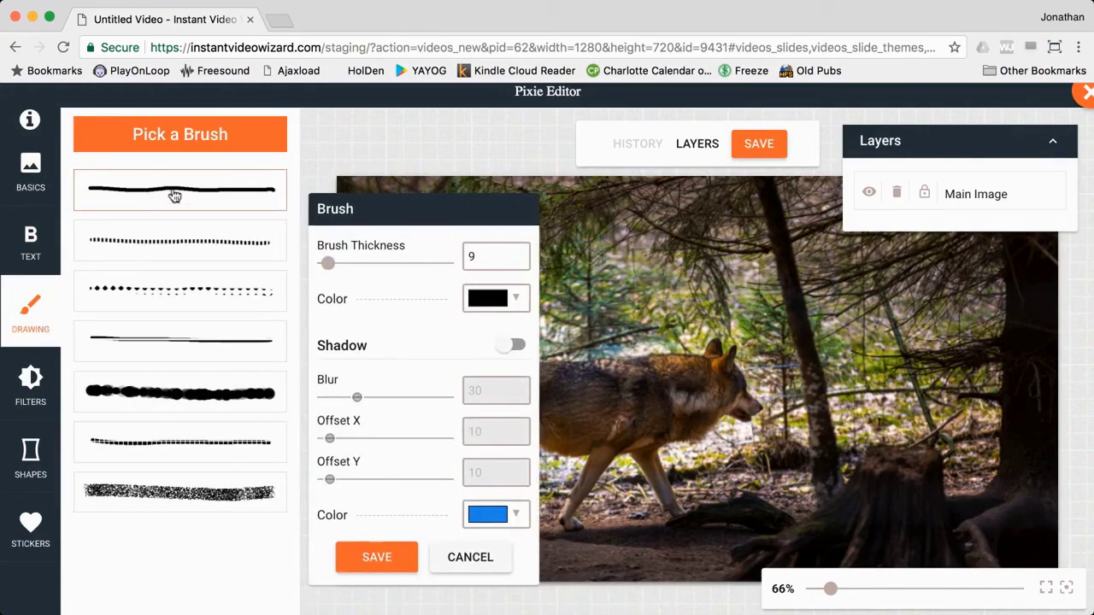
{"action": "left_click", "coordinate": [483, 299]}
{"action": "left_click", "coordinate": [503, 335]}
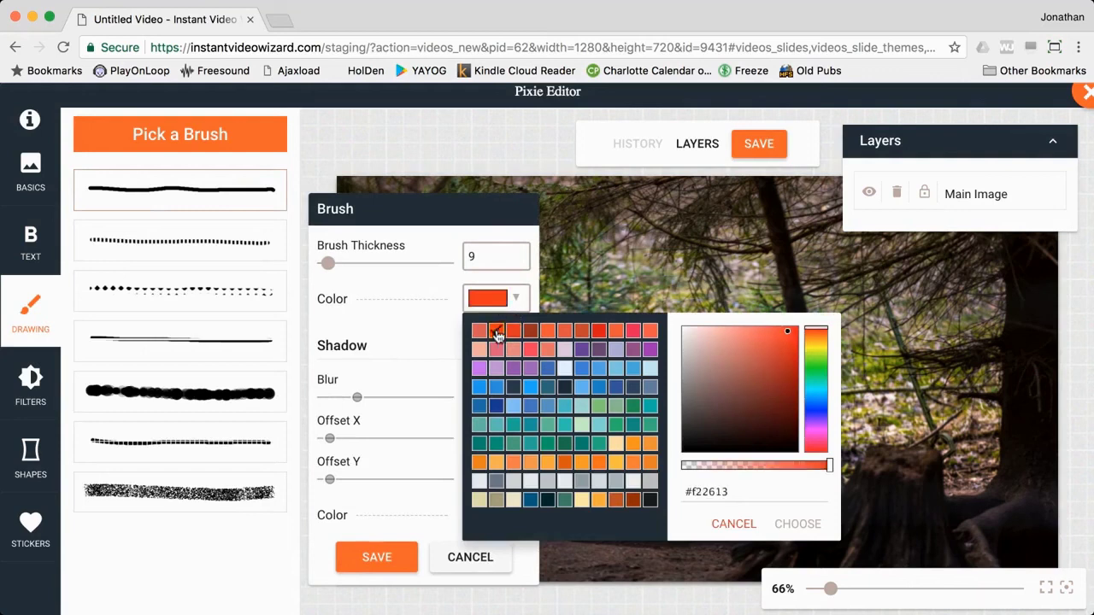
{"action": "left_click", "coordinate": [482, 214]}
{"action": "left_click_drag", "start_coordinate": [406, 220], "coordinate": [282, 220]}
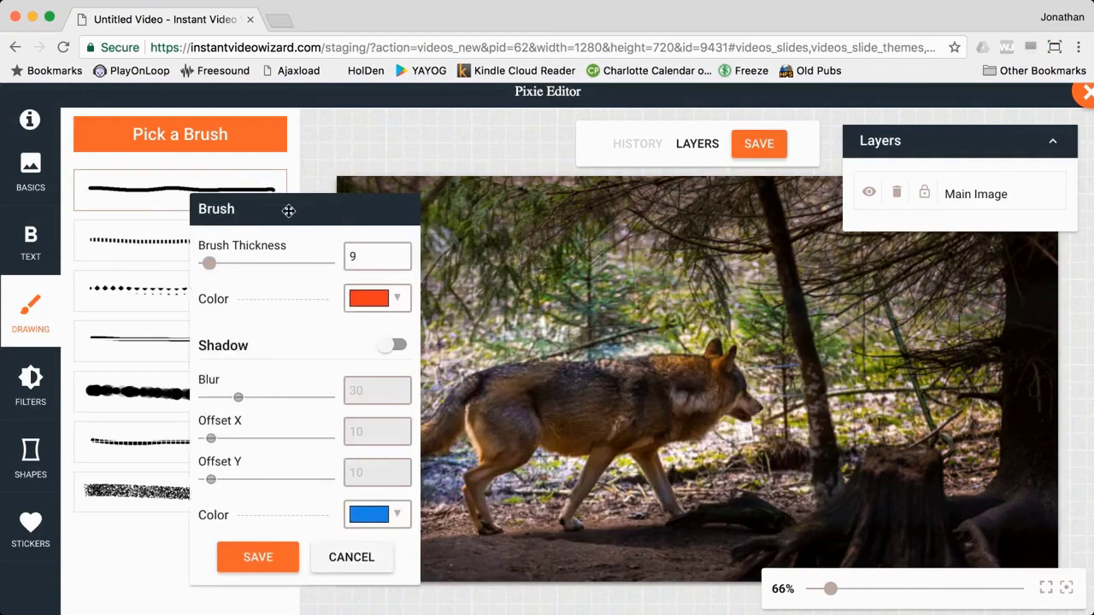
{"action": "mouse_move", "coordinate": [529, 246]}
{"action": "left_mouse_down"}
{"action": "mouse_move", "coordinate": [584, 256]}
{"action": "mouse_move", "coordinate": [718, 359]}
{"action": "mouse_move", "coordinate": [760, 264]}
{"action": "mouse_move", "coordinate": [596, 424]}
{"action": "mouse_move", "coordinate": [483, 431]}
{"action": "mouse_move", "coordinate": [634, 354]}
{"action": "mouse_move", "coordinate": [802, 409]}
{"action": "mouse_move", "coordinate": [834, 369]}
{"action": "left_mouse_up"}
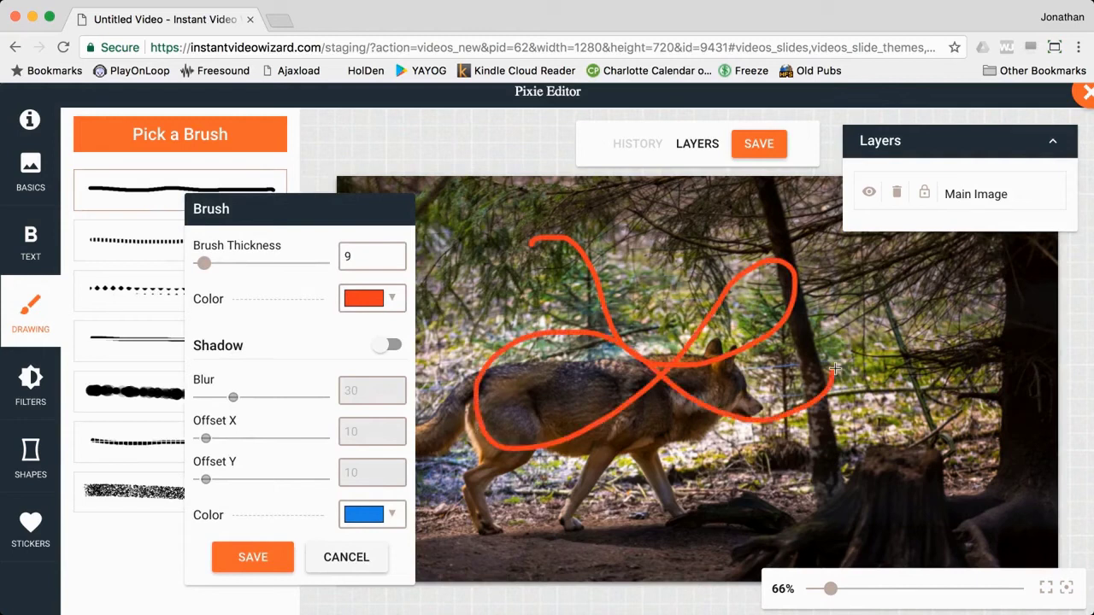
{"action": "left_click", "coordinate": [373, 558]}
Try the Emboss filter on the wolf picture, then remove it
{"action": "left_click", "coordinate": [32, 389]}
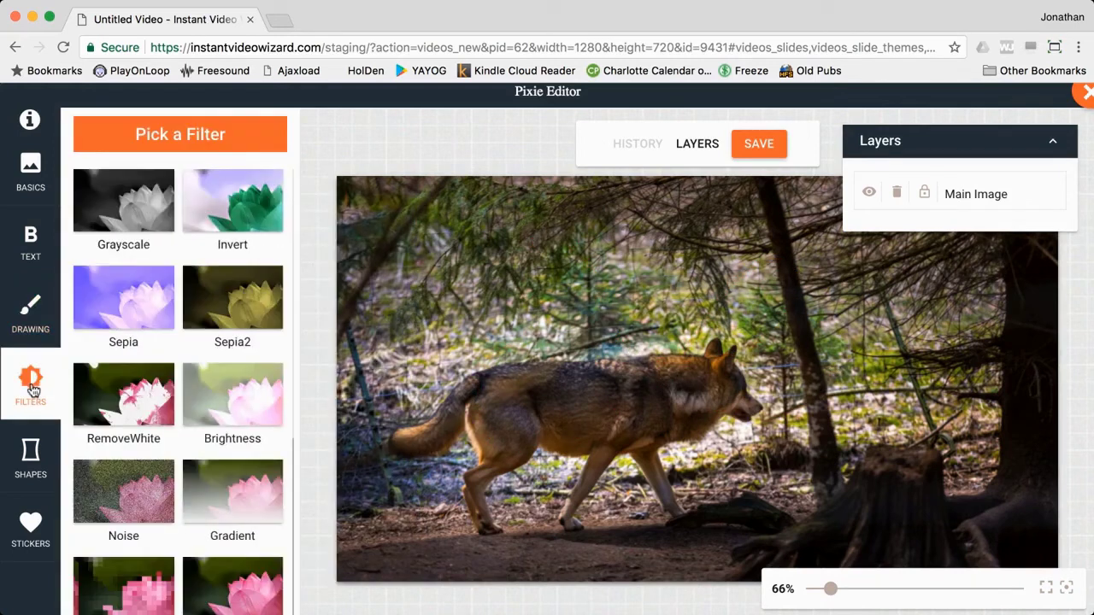
{"action": "scroll", "coordinate": [161, 246], "scroll_direction": "down", "scroll_amount": 3}
{"action": "scroll", "coordinate": [164, 247], "scroll_direction": "down", "scroll_amount": 5}
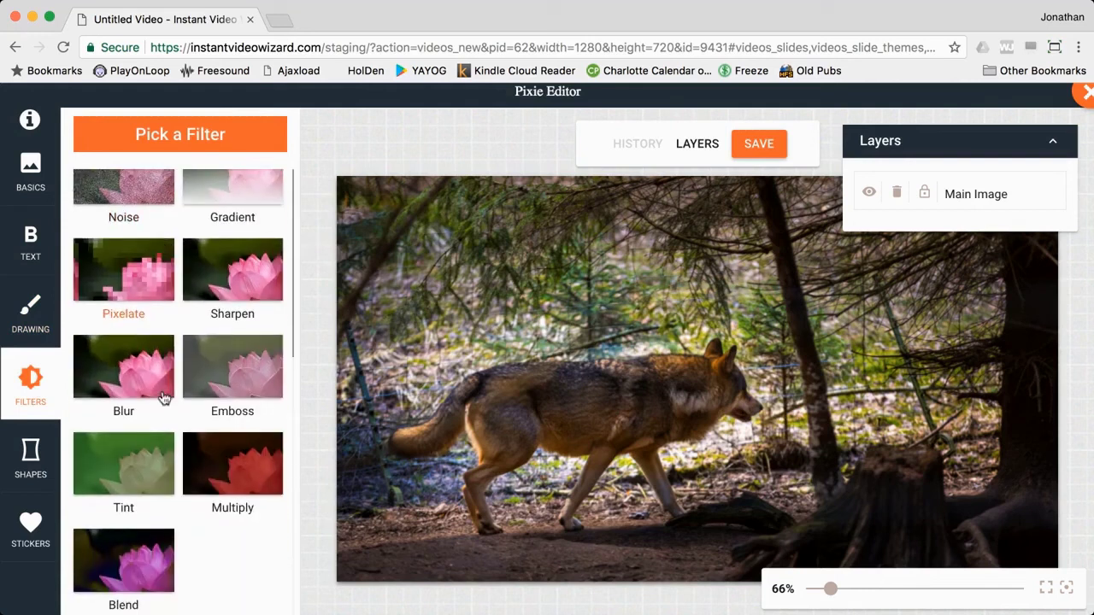
{"action": "left_click", "coordinate": [239, 385]}
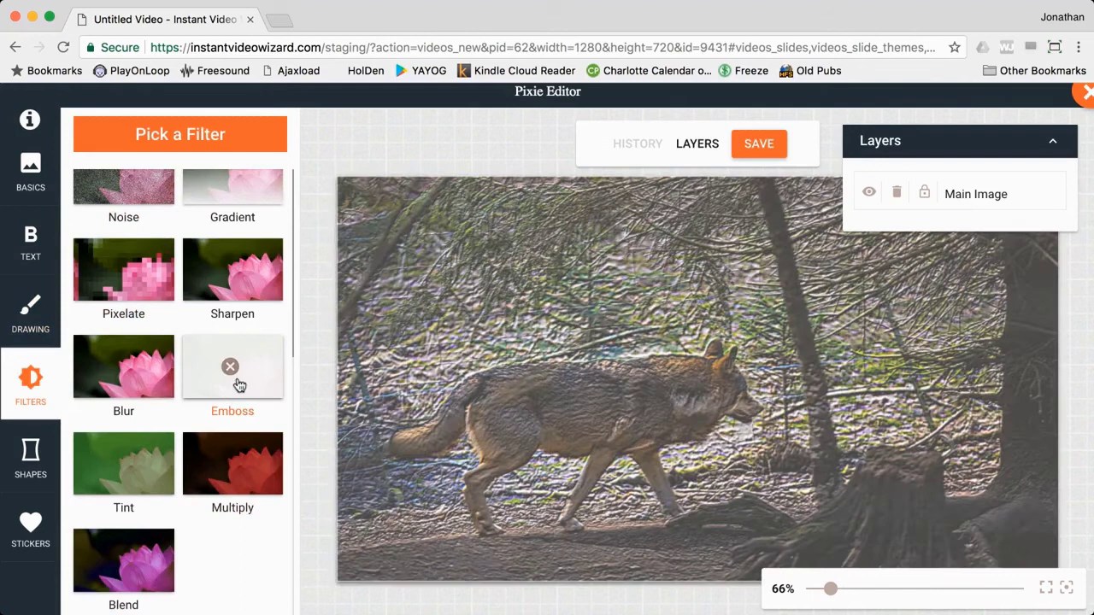
{"action": "left_click", "coordinate": [232, 370]}
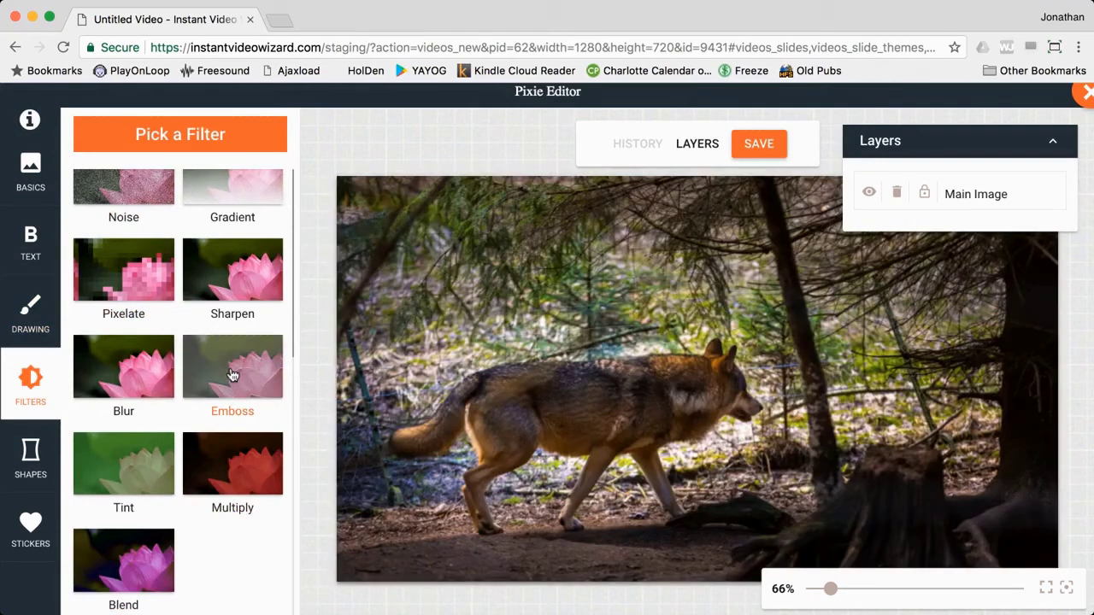
Try a black rectangle shape enlarged over the wolf with its opacity lowered to 0.1, then discard it
{"action": "left_click", "coordinate": [40, 465]}
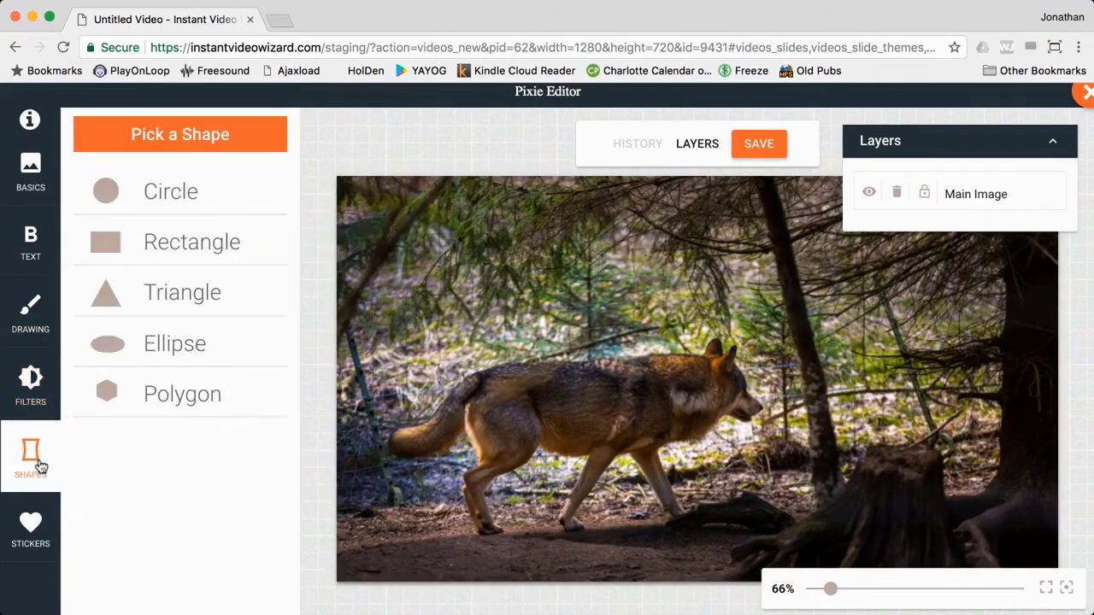
{"action": "left_click", "coordinate": [142, 248]}
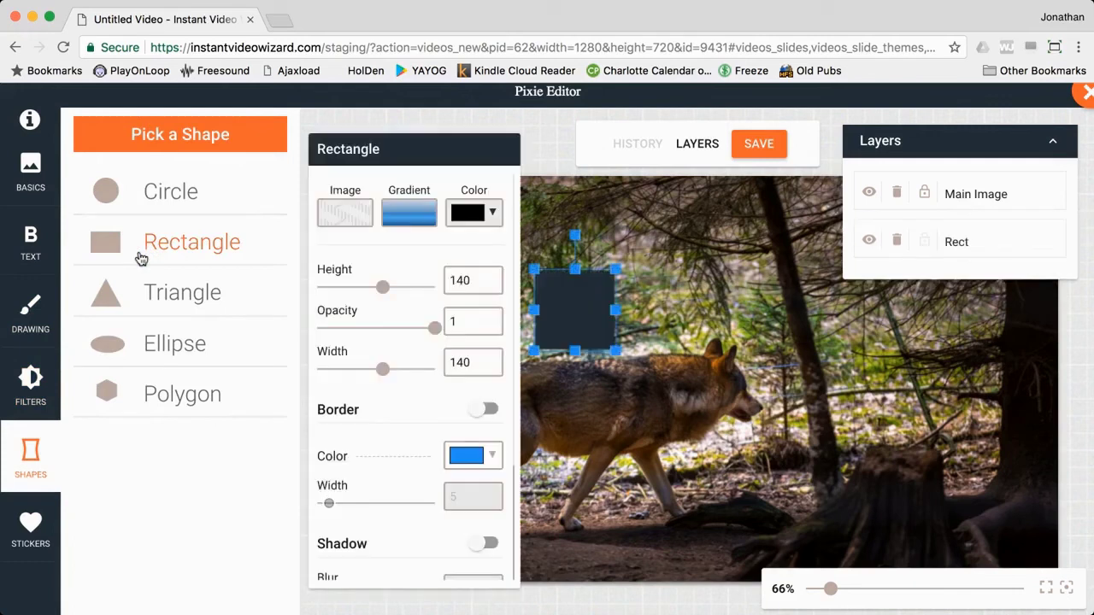
{"action": "left_click_drag", "start_coordinate": [612, 353], "coordinate": [891, 490]}
{"action": "left_click_drag", "start_coordinate": [434, 335], "coordinate": [288, 338]}
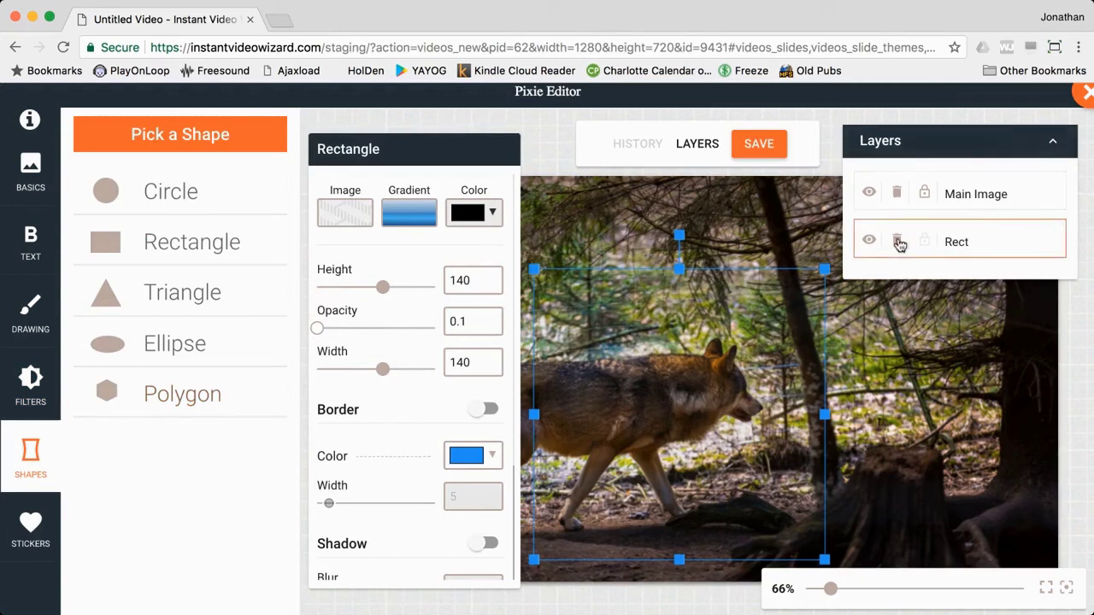
{"action": "left_click", "coordinate": [897, 242]}
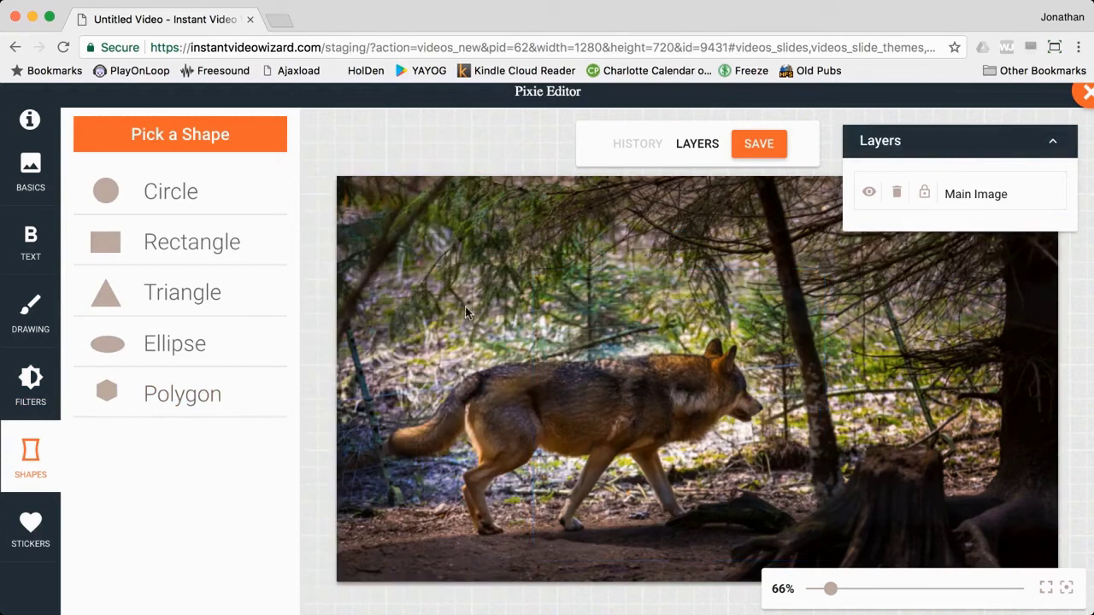
Add the money bag doodle sticker to the wolf picture, shrunk and placed in the lower-left area behind the wolf
{"action": "left_click", "coordinate": [26, 540]}
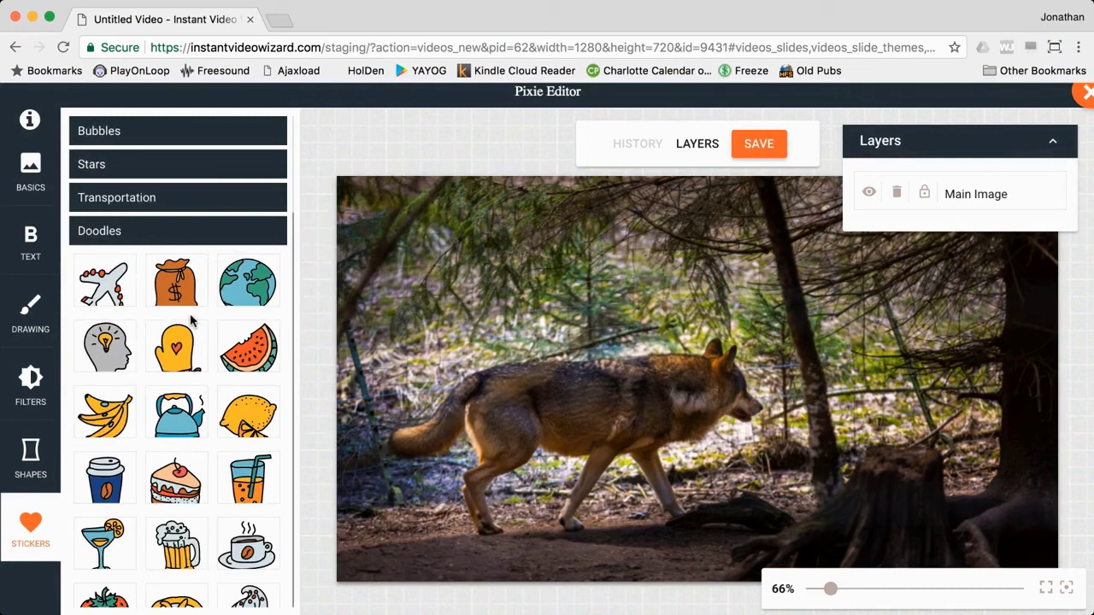
{"action": "left_click", "coordinate": [175, 282]}
{"action": "mouse_move", "coordinate": [567, 316]}
{"action": "left_mouse_down"}
{"action": "mouse_move", "coordinate": [605, 329]}
{"action": "mouse_move", "coordinate": [740, 241]}
{"action": "mouse_move", "coordinate": [720, 290]}
{"action": "mouse_move", "coordinate": [433, 393]}
{"action": "mouse_move", "coordinate": [468, 454]}
{"action": "left_mouse_up"}
{"action": "left_click_drag", "start_coordinate": [602, 316], "coordinate": [510, 405]}
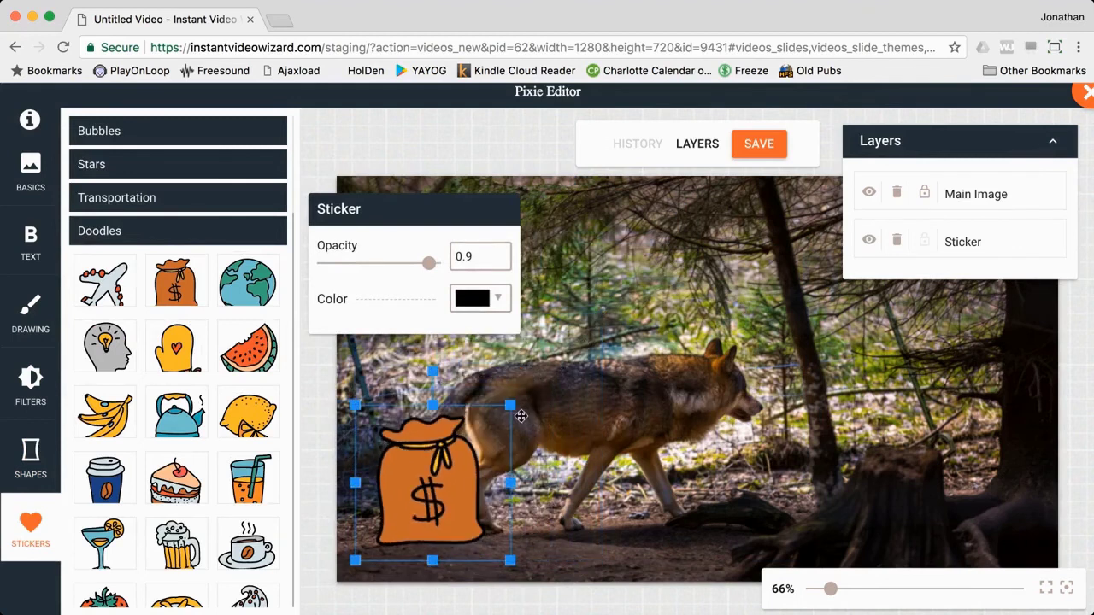
Add the white rectangular speech bubble sticker, shrink it, and place it so its tail points at the wolf's mouth
{"action": "left_click", "coordinate": [112, 132]}
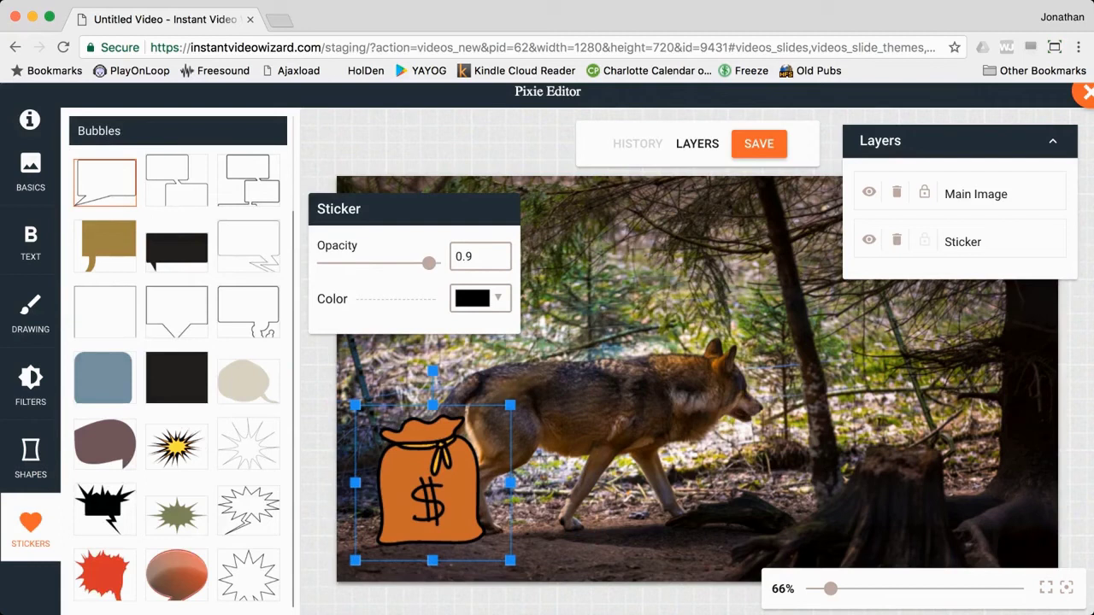
{"action": "left_click", "coordinate": [134, 198]}
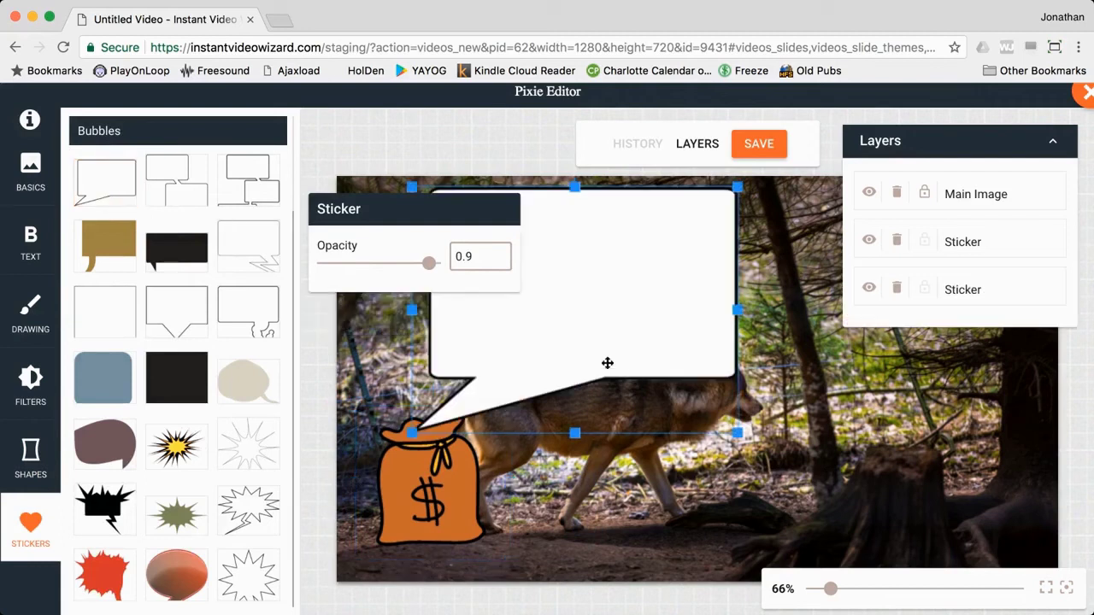
{"action": "left_click_drag", "start_coordinate": [411, 434], "coordinate": [581, 305]}
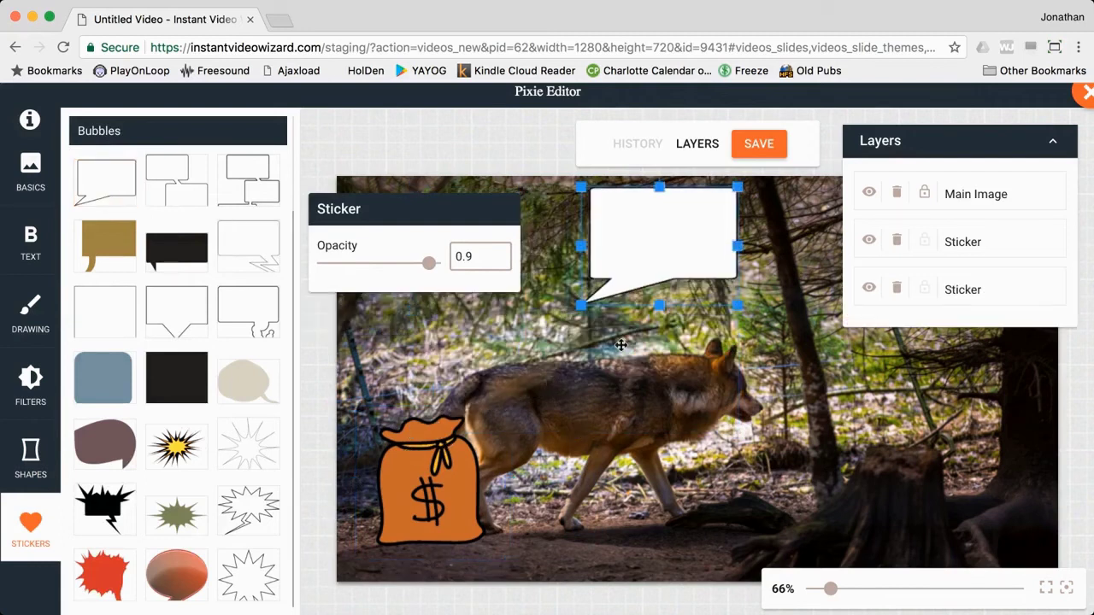
{"action": "left_click_drag", "start_coordinate": [664, 225], "coordinate": [845, 311]}
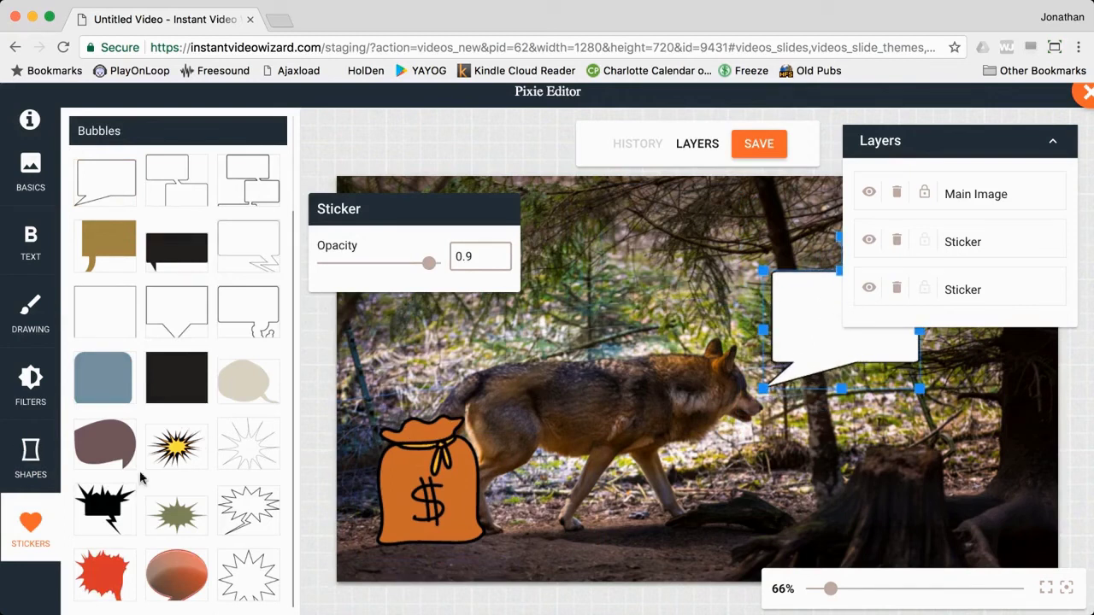
Look through the Stars, Transportation, Doodles, Landmarks, Beach and Animals sticker collections
{"action": "left_click", "coordinate": [171, 133]}
{"action": "left_click", "coordinate": [154, 166]}
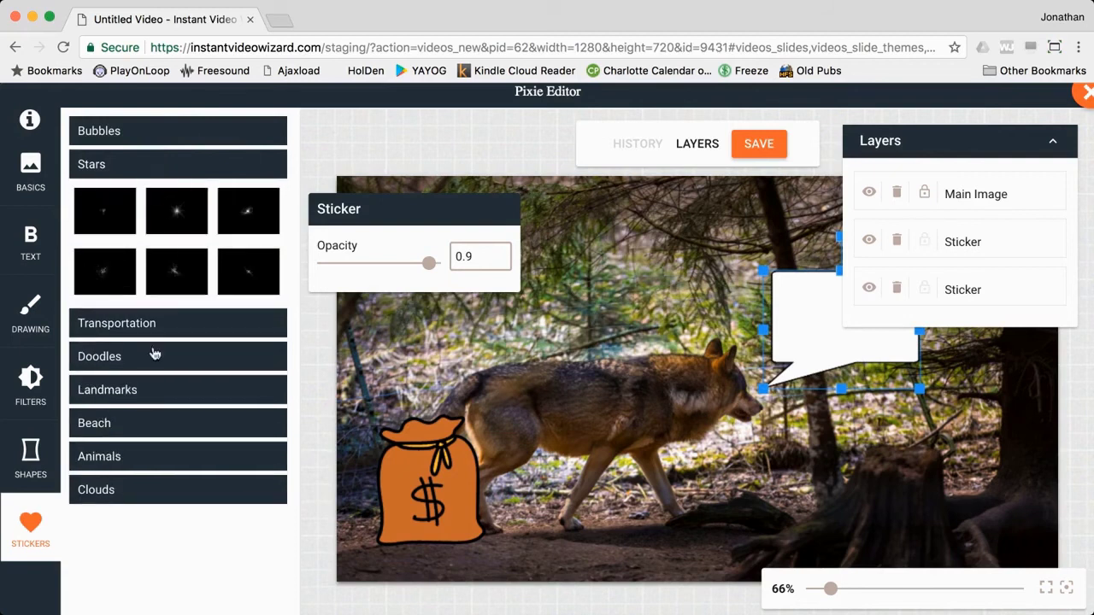
{"action": "left_click", "coordinate": [158, 326]}
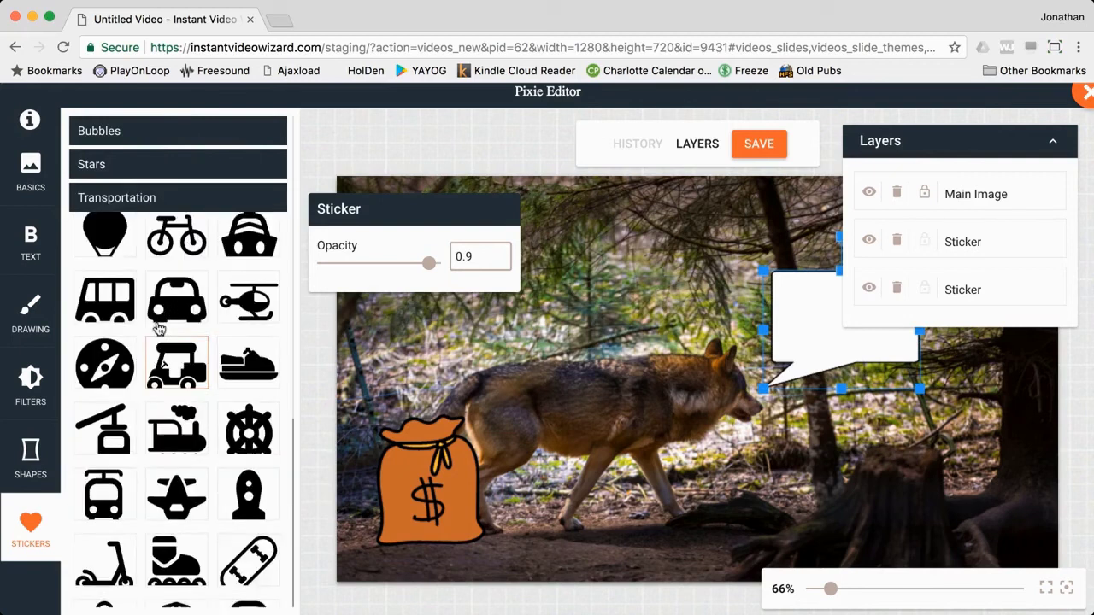
{"action": "left_click", "coordinate": [157, 206]}
{"action": "left_click", "coordinate": [154, 243]}
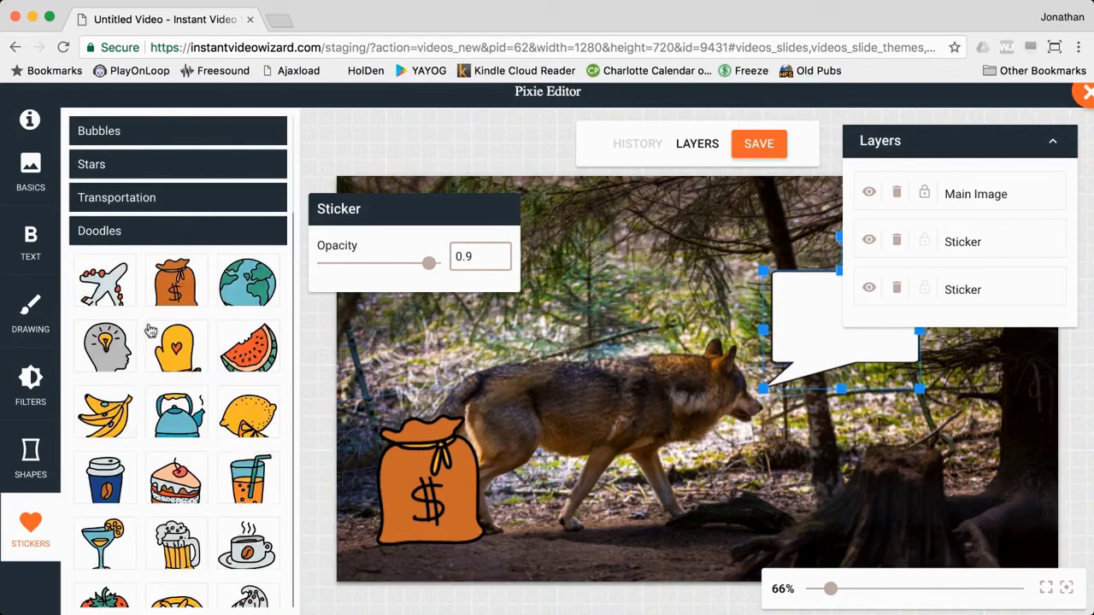
{"action": "scroll", "coordinate": [152, 350], "scroll_direction": "down", "scroll_amount": 5}
{"action": "scroll", "coordinate": [149, 351], "scroll_direction": "up", "scroll_amount": 5}
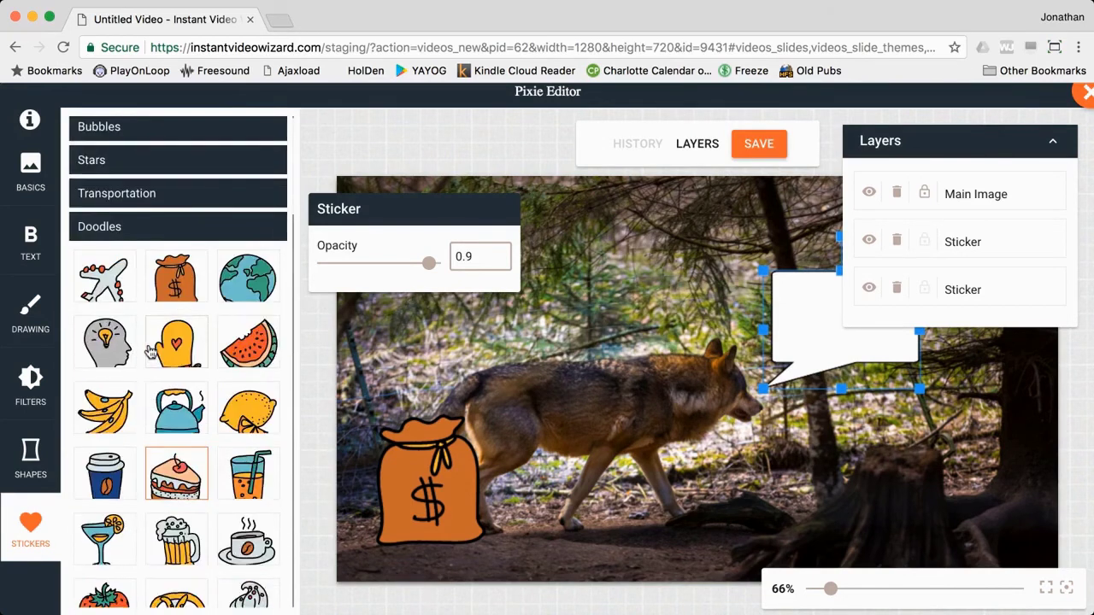
{"action": "left_click", "coordinate": [147, 228]}
{"action": "left_click", "coordinate": [141, 277]}
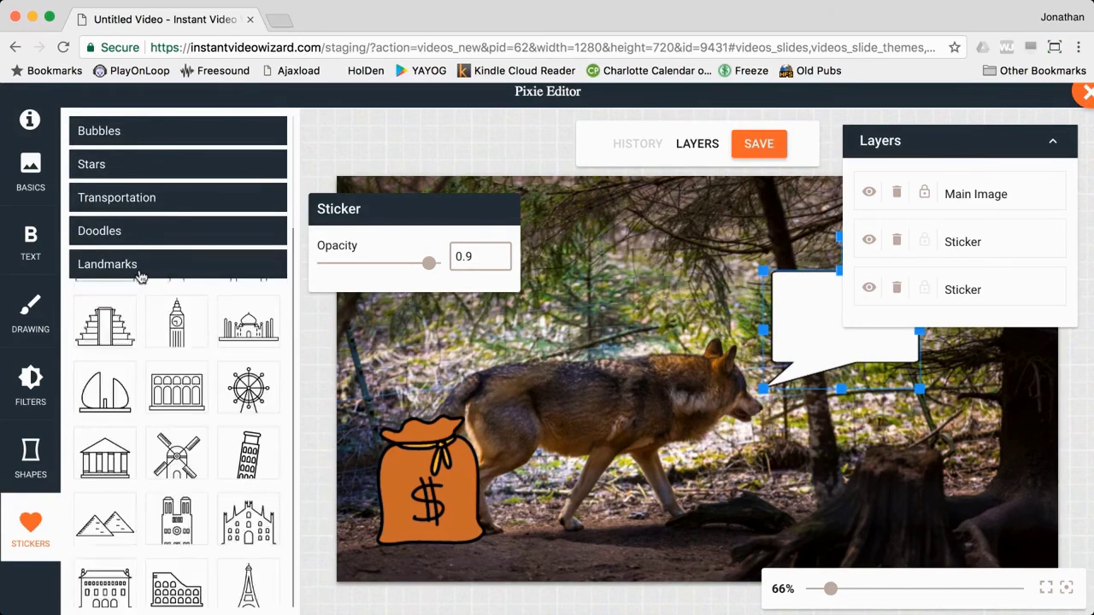
{"action": "scroll", "coordinate": [137, 329], "scroll_direction": "down", "scroll_amount": 5}
{"action": "scroll", "coordinate": [136, 329], "scroll_direction": "up", "scroll_amount": 5}
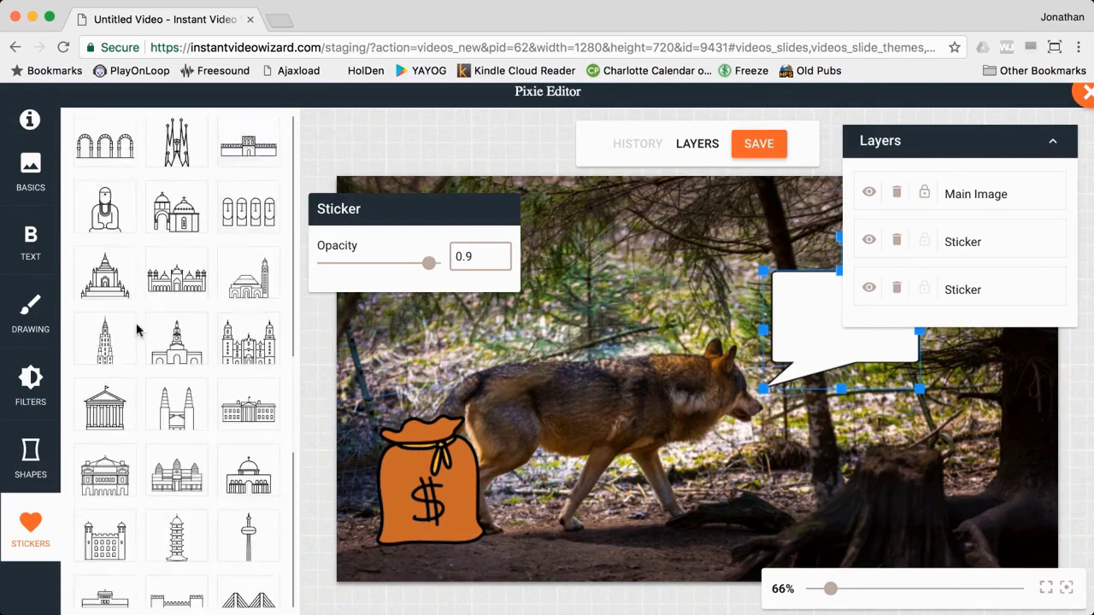
{"action": "scroll", "coordinate": [137, 332], "scroll_direction": "up", "scroll_amount": 3}
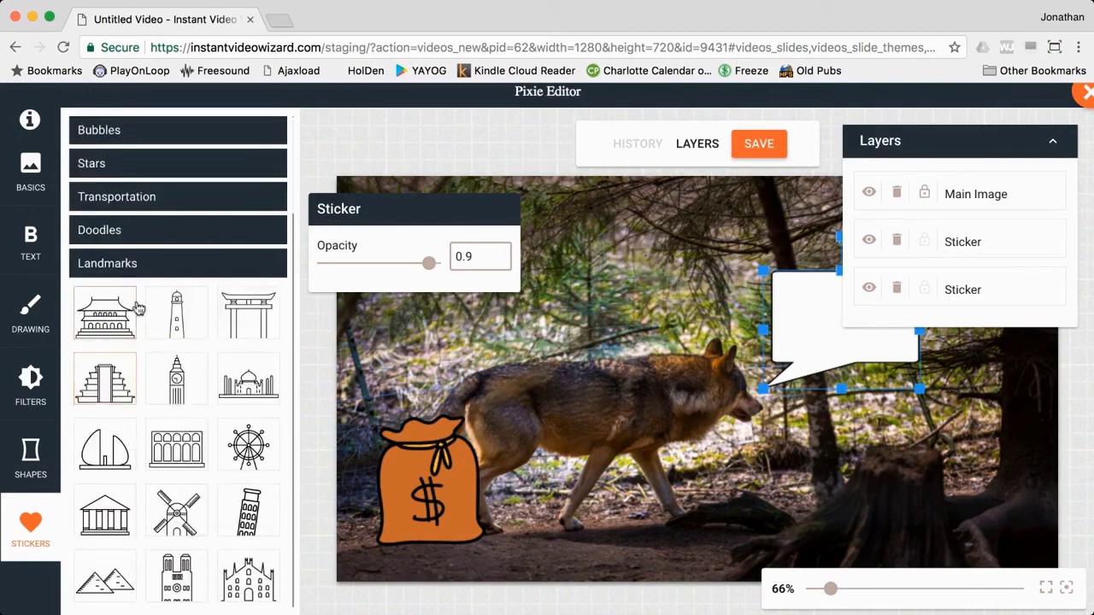
{"action": "left_click", "coordinate": [136, 267]}
{"action": "left_click", "coordinate": [133, 301]}
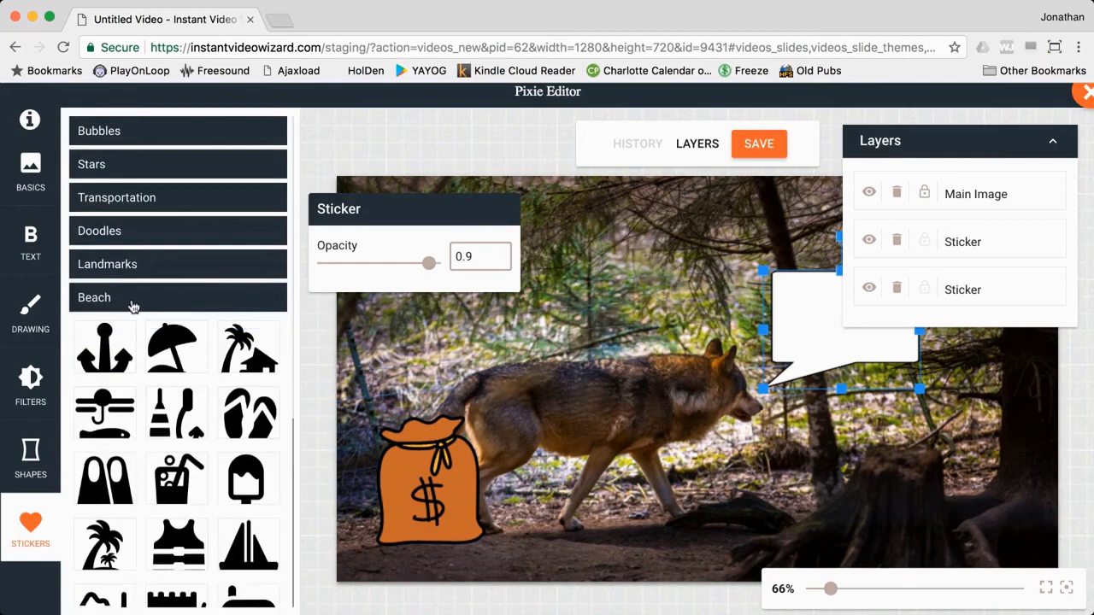
{"action": "left_click", "coordinate": [133, 301]}
{"action": "left_click", "coordinate": [132, 331]}
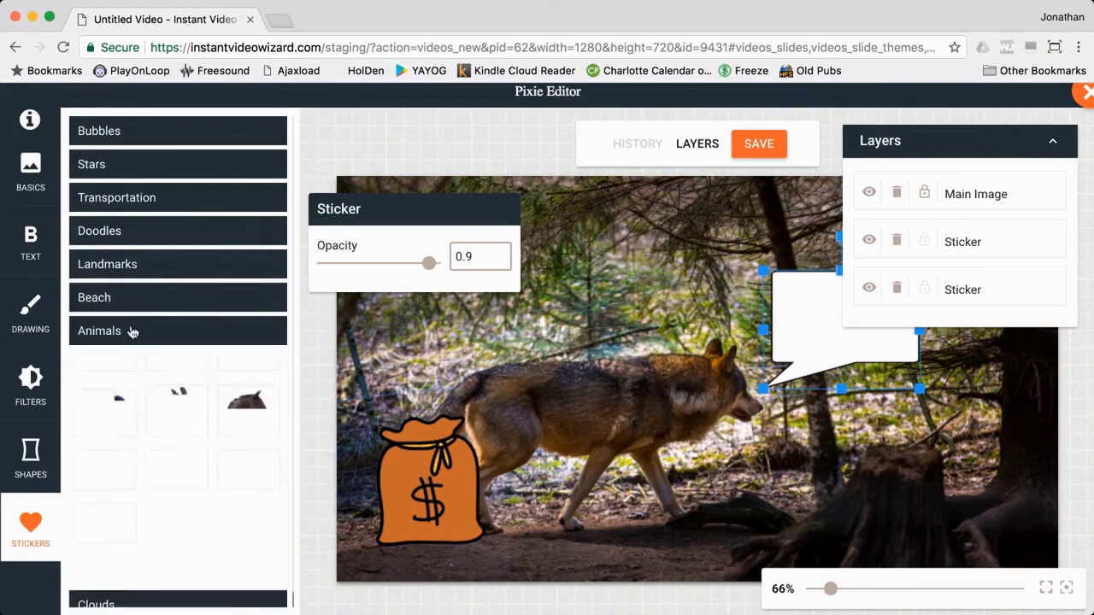
{"action": "left_click", "coordinate": [132, 331]}
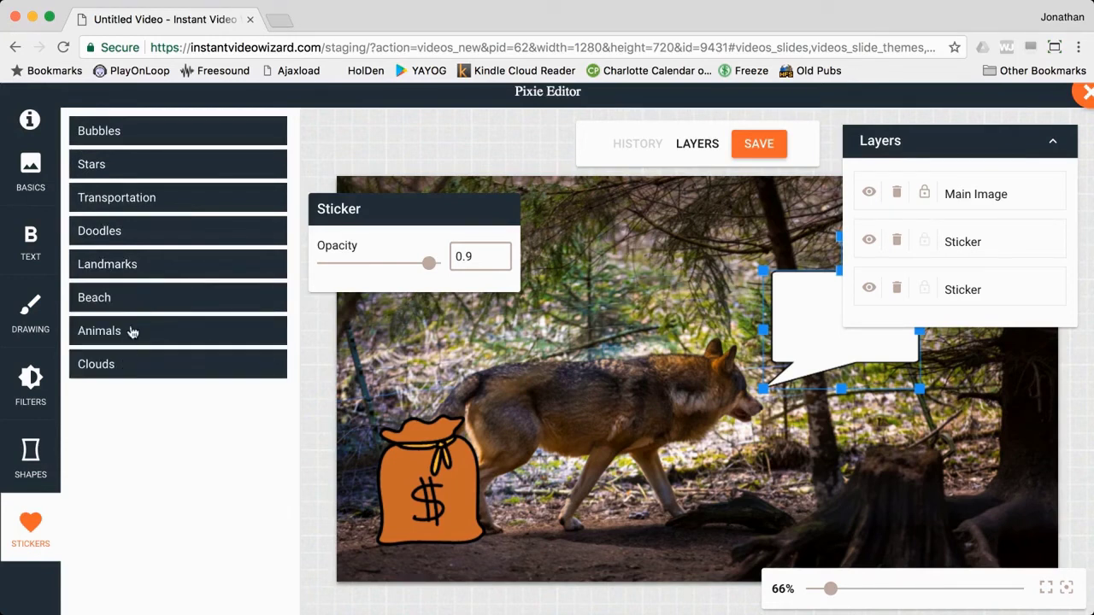
Add a misty cloud sticker, enlarge it, place it above the wolf's back, and save the edited picture
{"action": "left_click", "coordinate": [127, 374]}
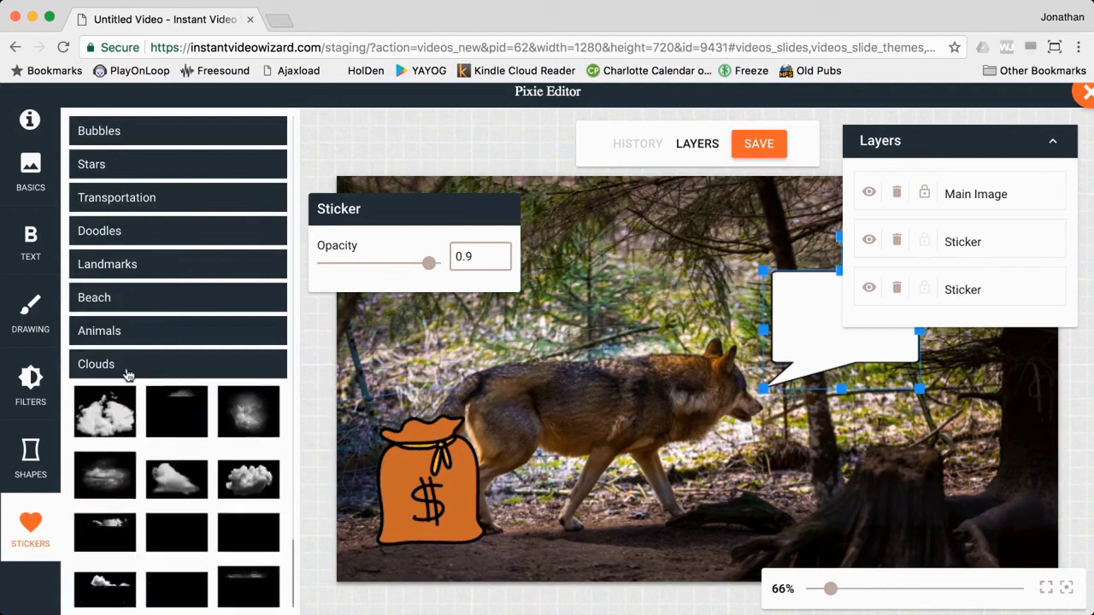
{"action": "left_click", "coordinate": [167, 414]}
{"action": "left_click_drag", "start_coordinate": [597, 326], "coordinate": [631, 386]}
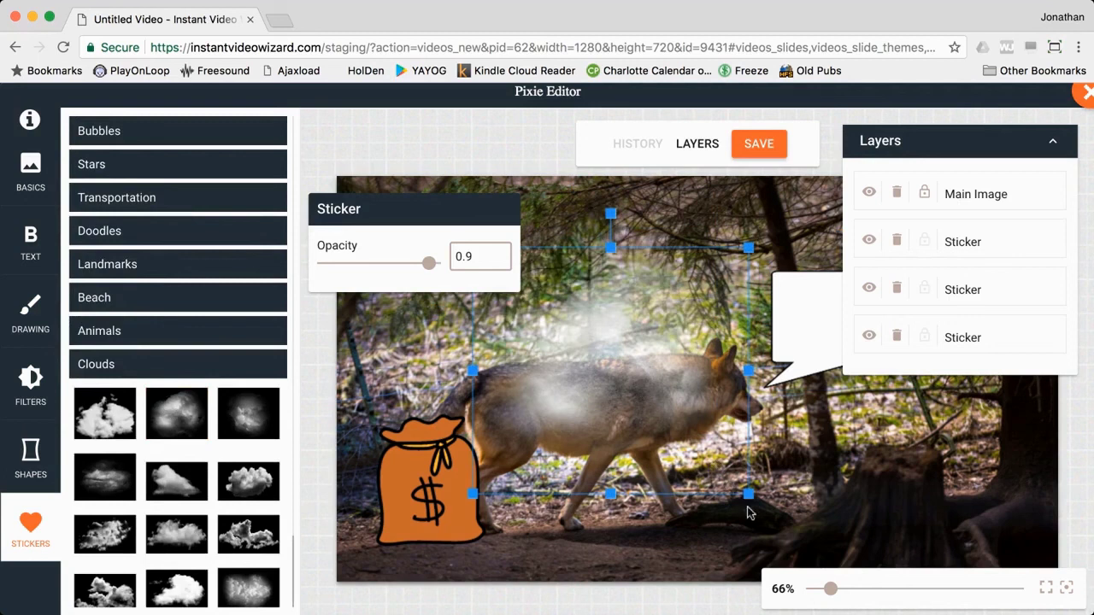
{"action": "left_click_drag", "start_coordinate": [748, 493], "coordinate": [826, 563]}
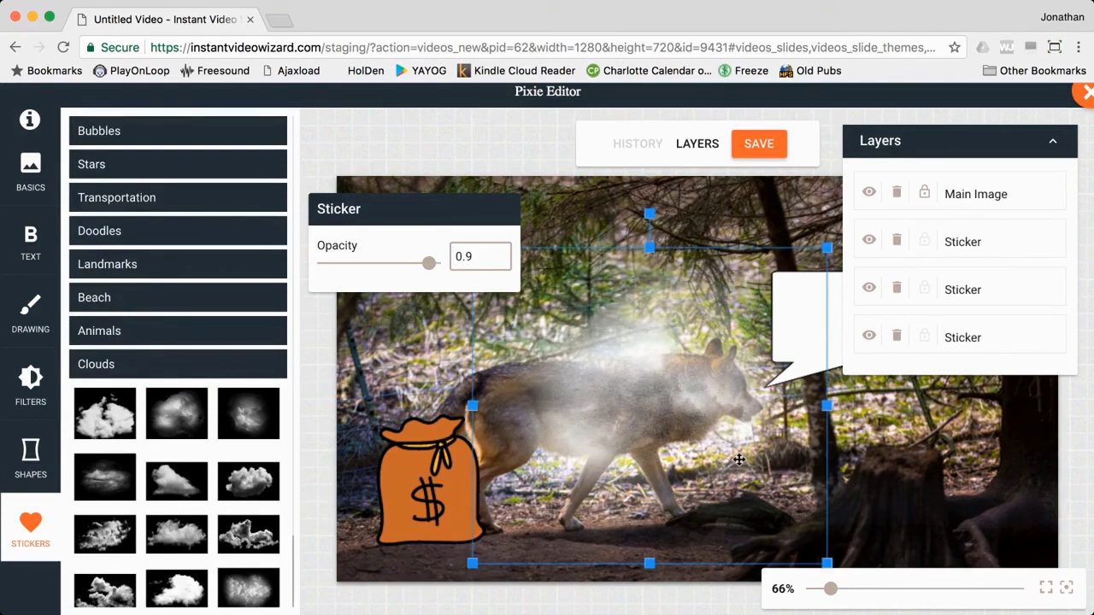
{"action": "left_click_drag", "start_coordinate": [677, 420], "coordinate": [603, 357]}
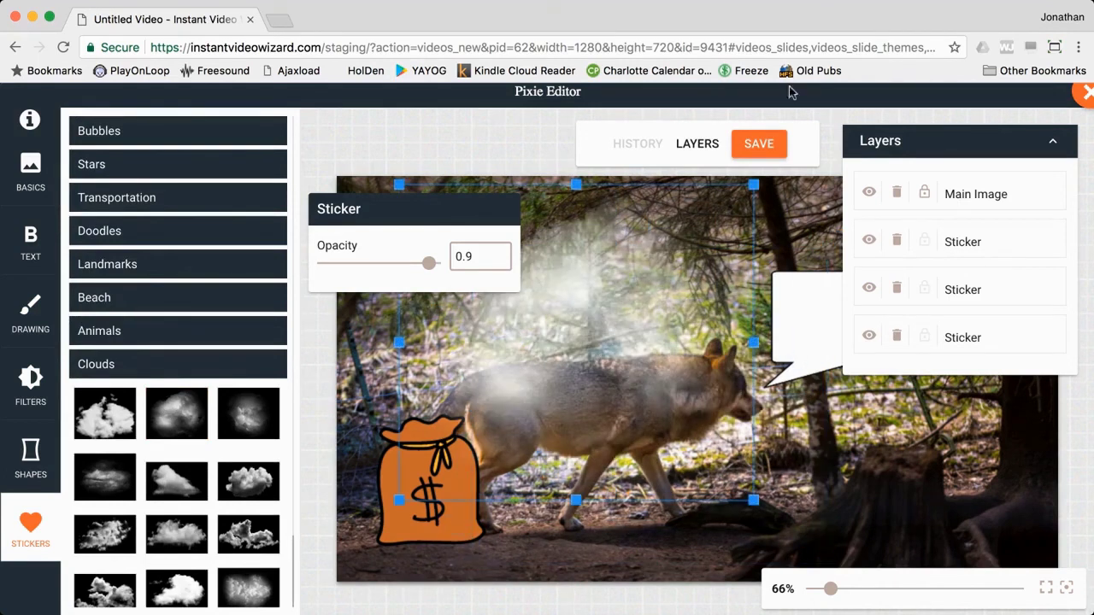
{"action": "left_click", "coordinate": [759, 143]}
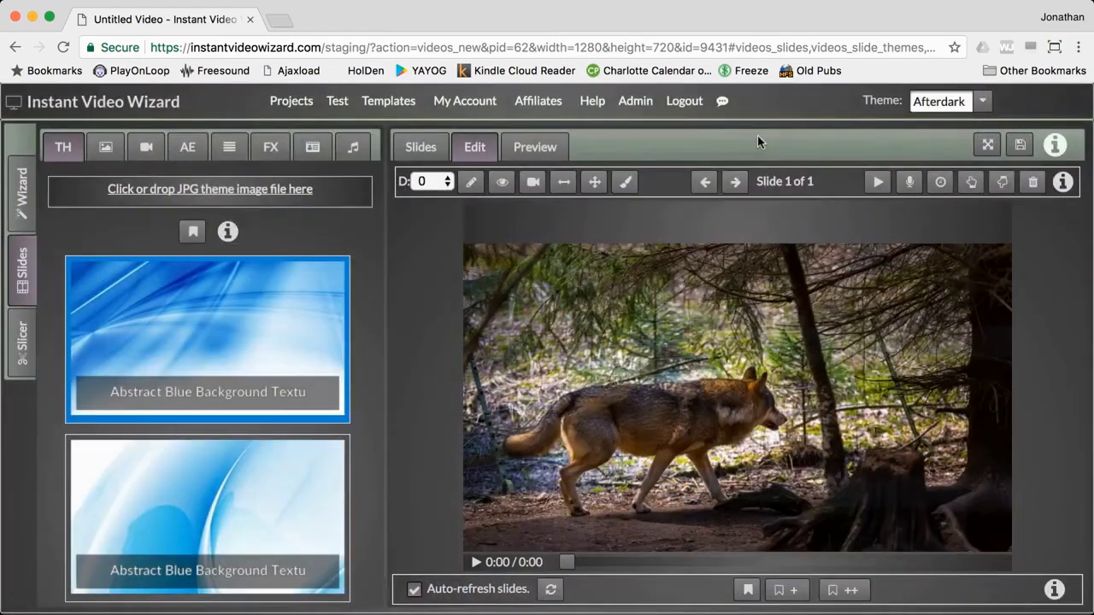
Reopen the wolf picture in the image editor, move the money bag sticker closer to the lower-left corner, and save
{"action": "left_click", "coordinate": [626, 183]}
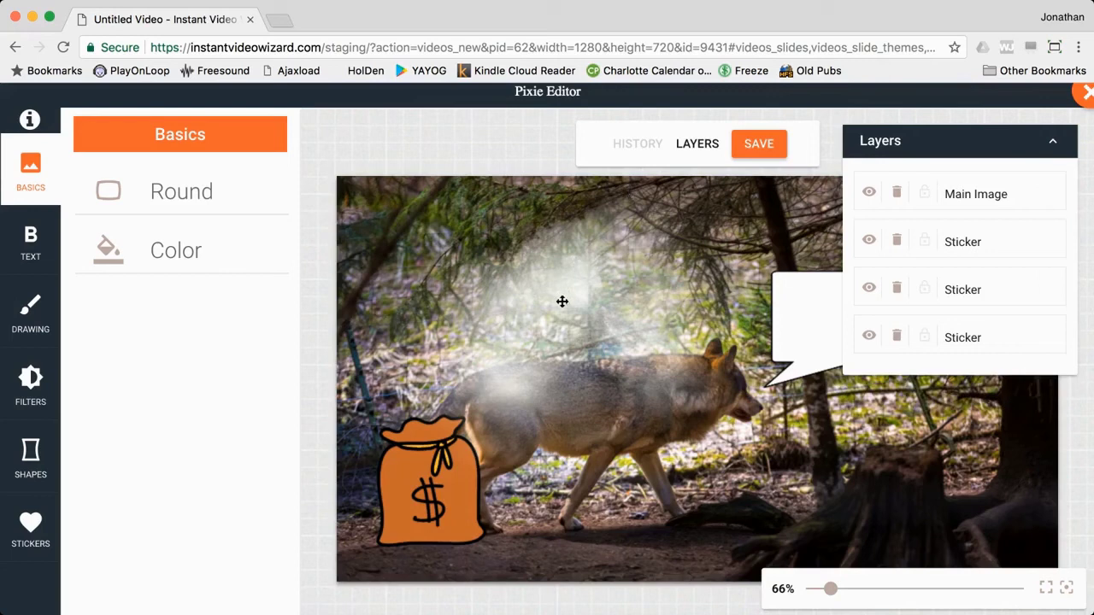
{"action": "left_click", "coordinate": [561, 302]}
{"action": "left_click", "coordinate": [432, 526]}
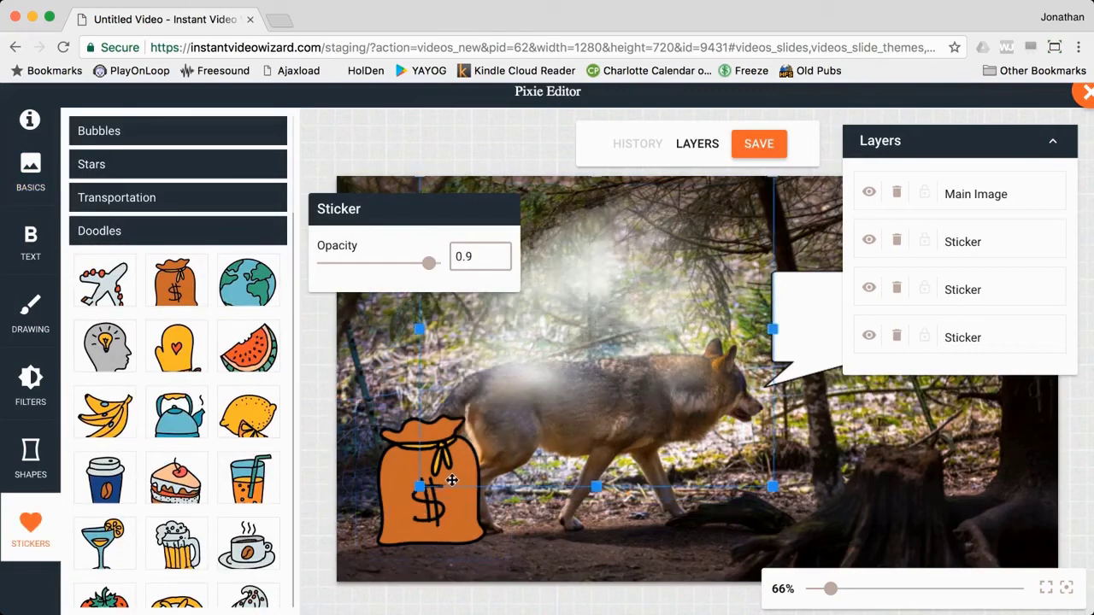
{"action": "left_click_drag", "start_coordinate": [419, 522], "coordinate": [407, 543]}
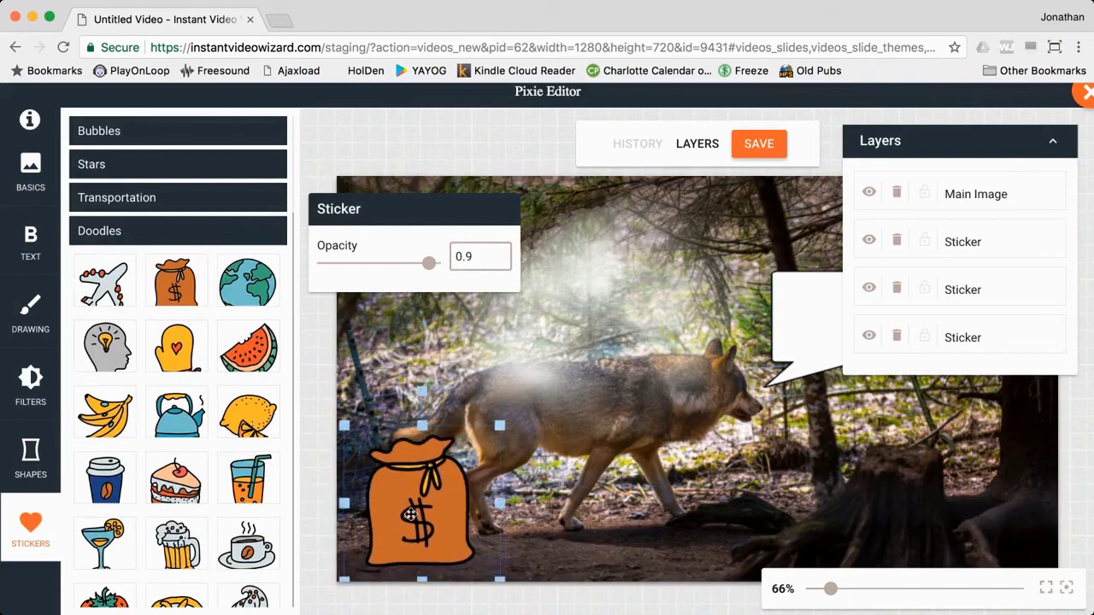
{"action": "left_click", "coordinate": [758, 145]}
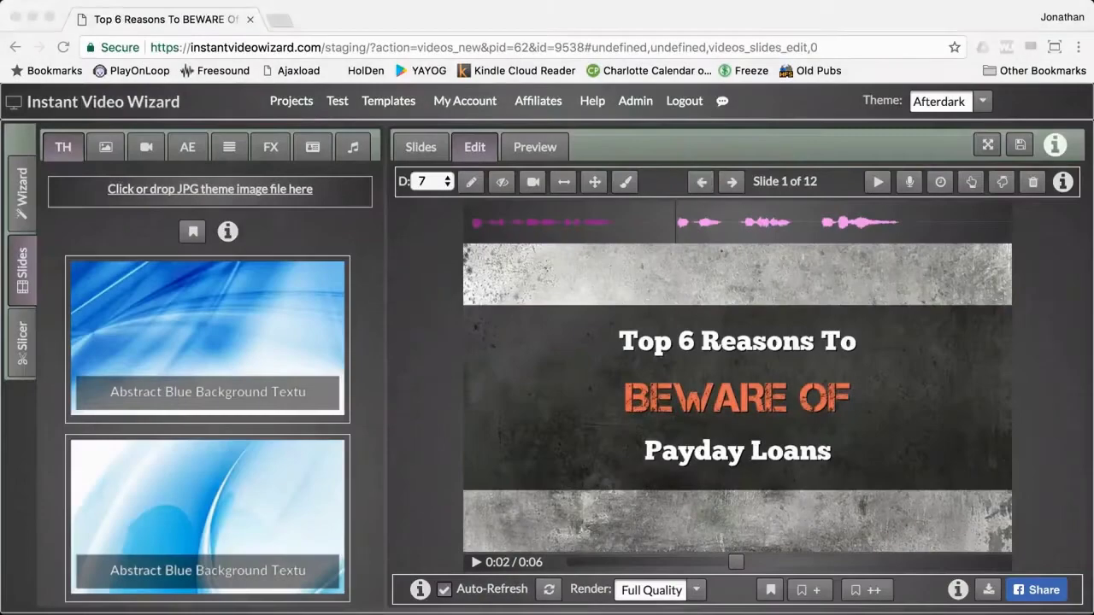
{"action": "left_click", "coordinate": [702, 181]}
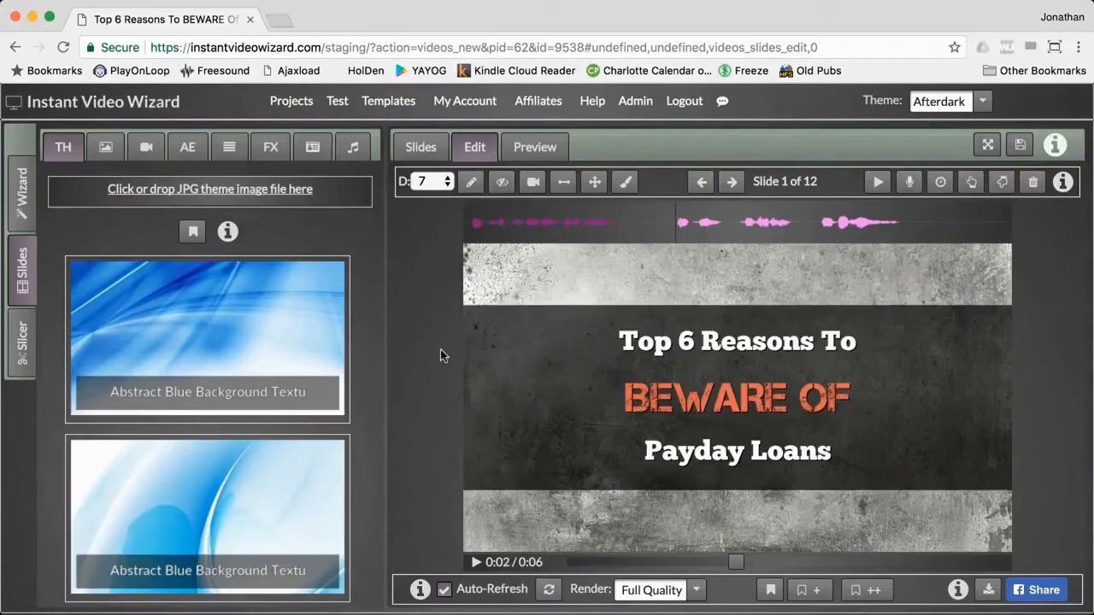
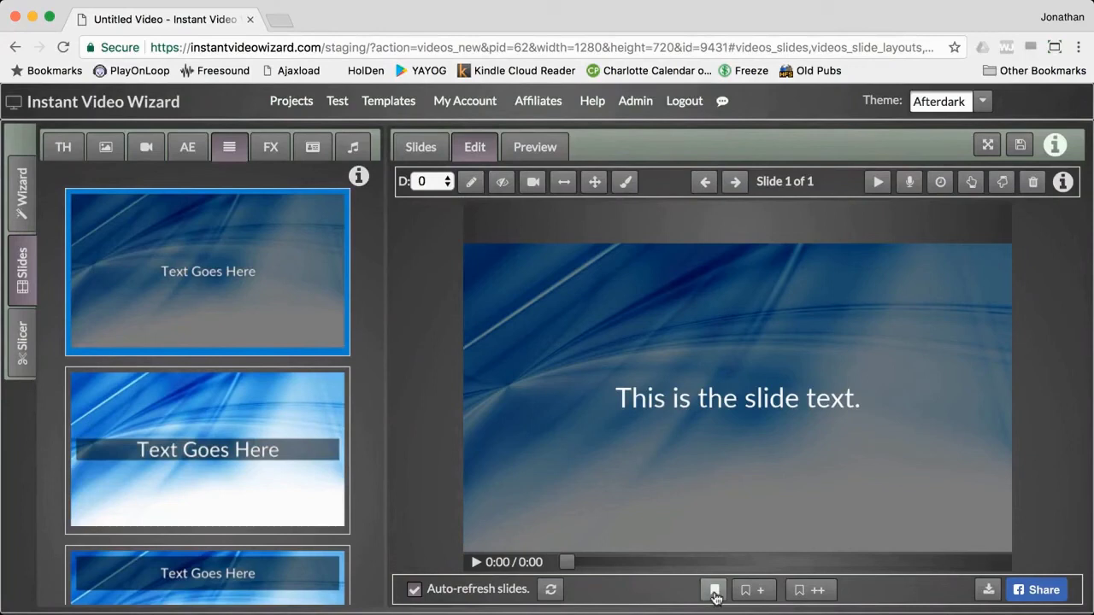
Replace the current slide with Meme Template #4 from the slide templates in the Favorites Library
{"action": "left_click", "coordinate": [716, 594]}
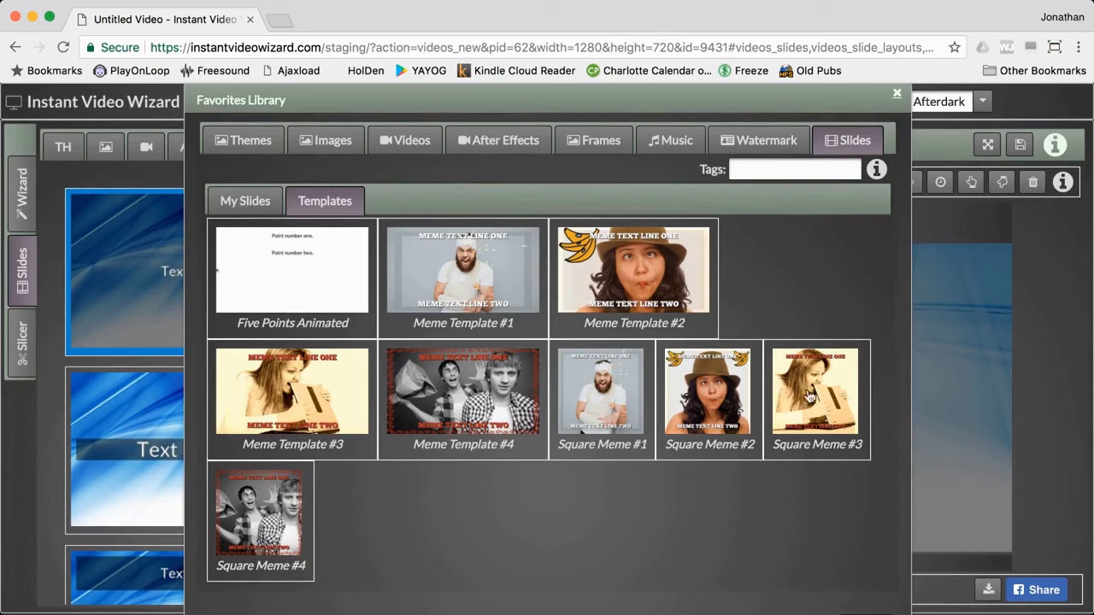
{"action": "left_click", "coordinate": [487, 389]}
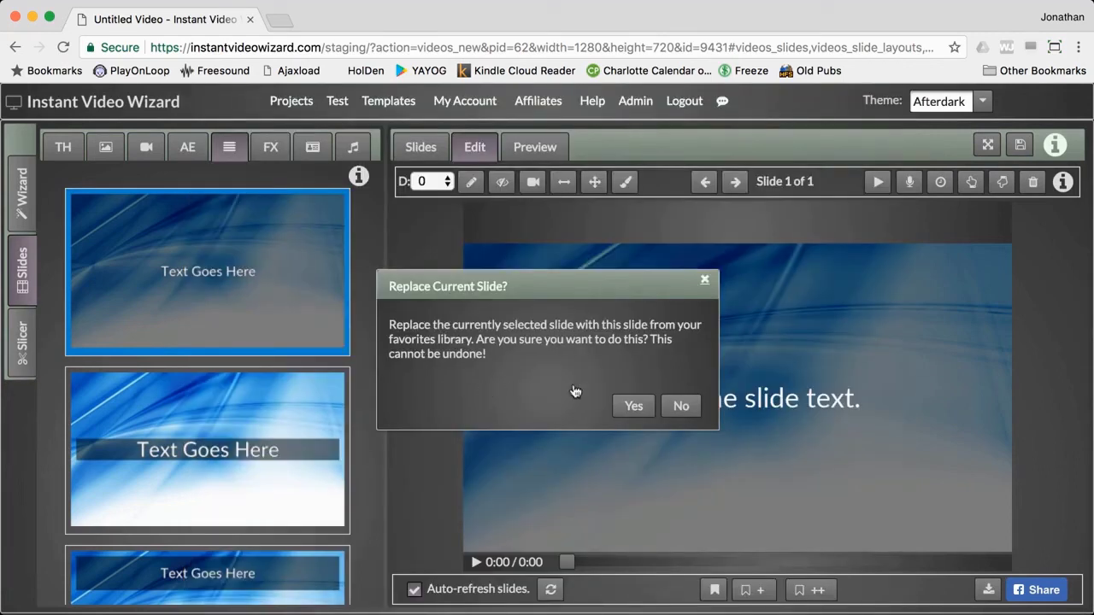
{"action": "left_click", "coordinate": [632, 407]}
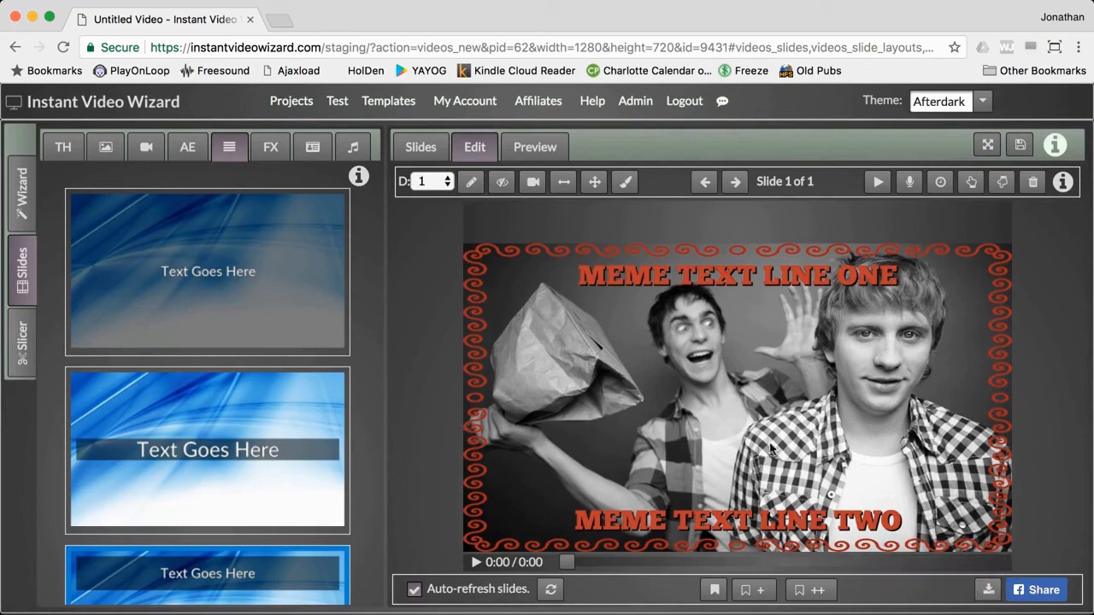
Search the image library for "crazy" and look through the resulting pictures for a meme background
{"action": "left_click", "coordinate": [105, 147]}
{"action": "left_click", "coordinate": [184, 188]}
{"action": "type", "text": "crazy"}
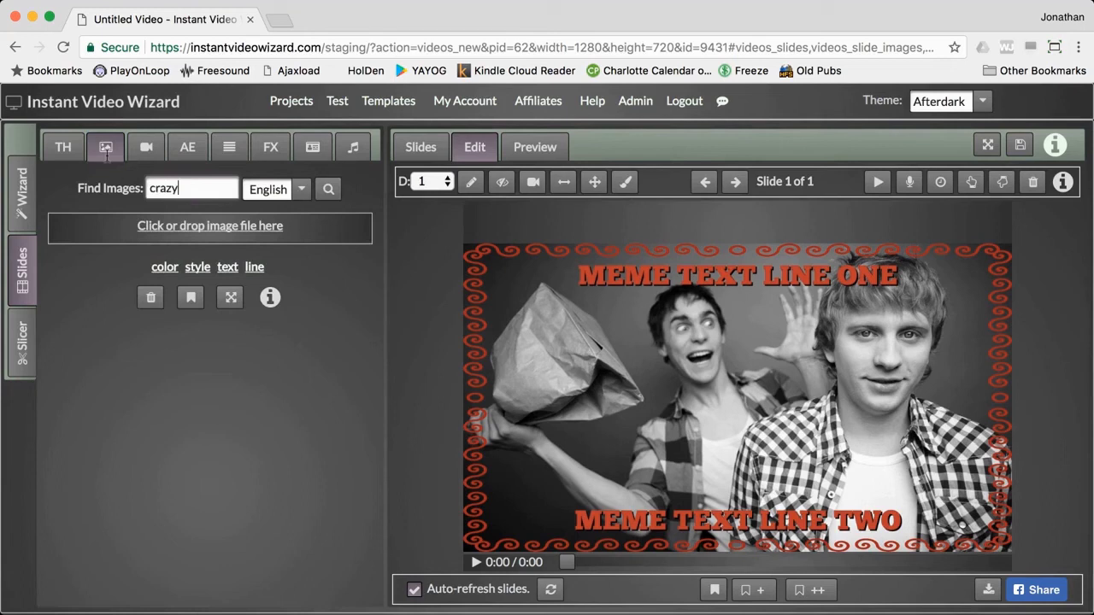
{"action": "left_click", "coordinate": [328, 189]}
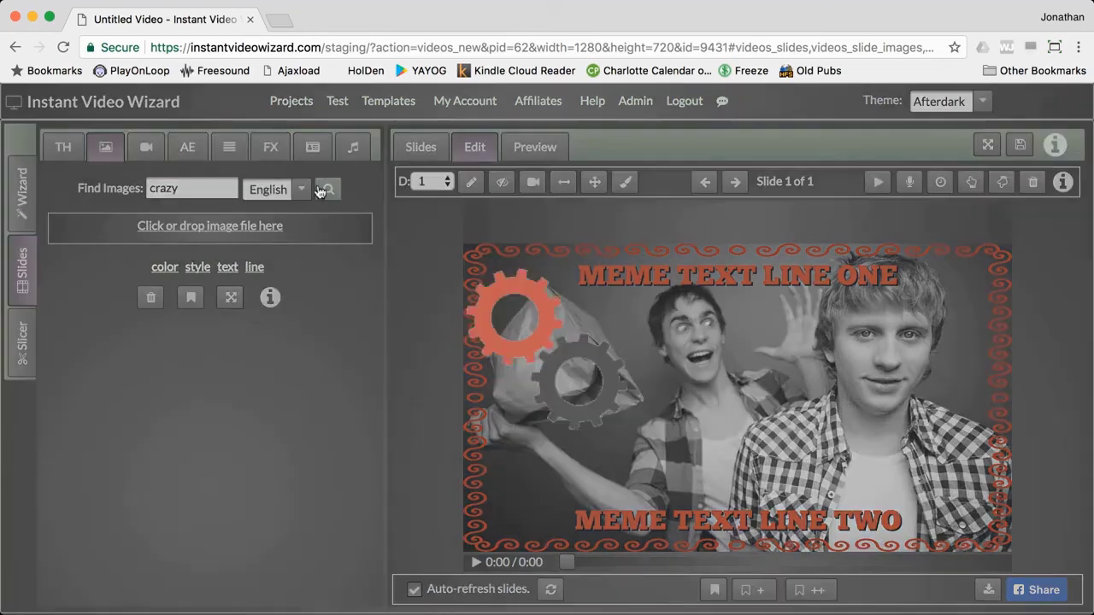
{"action": "scroll", "coordinate": [246, 376], "scroll_direction": "down", "scroll_amount": 5}
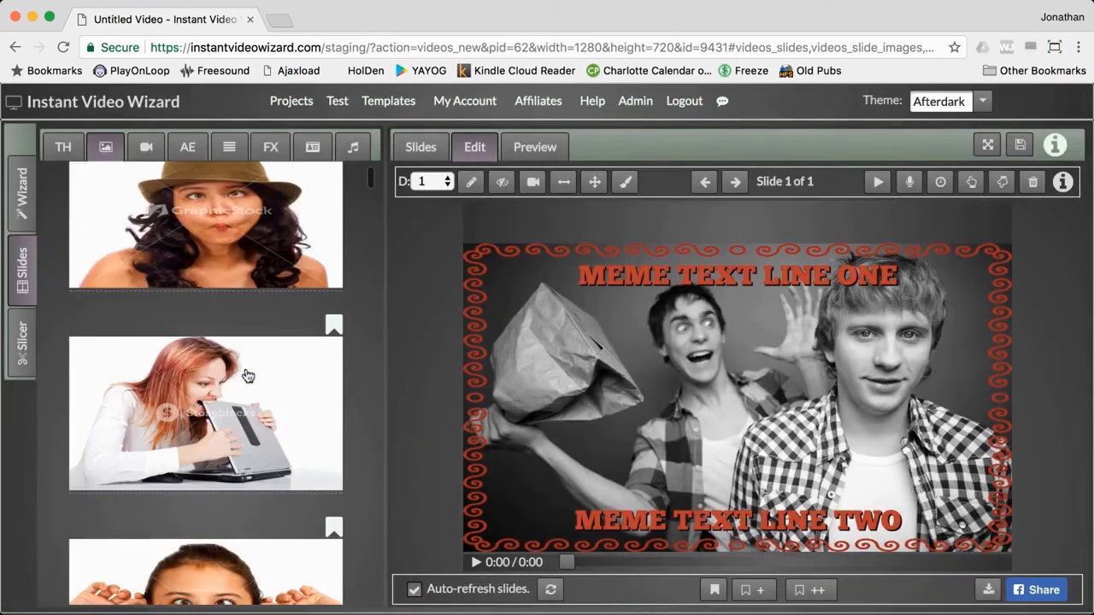
{"action": "scroll", "coordinate": [246, 376], "scroll_direction": "down", "scroll_amount": 10}
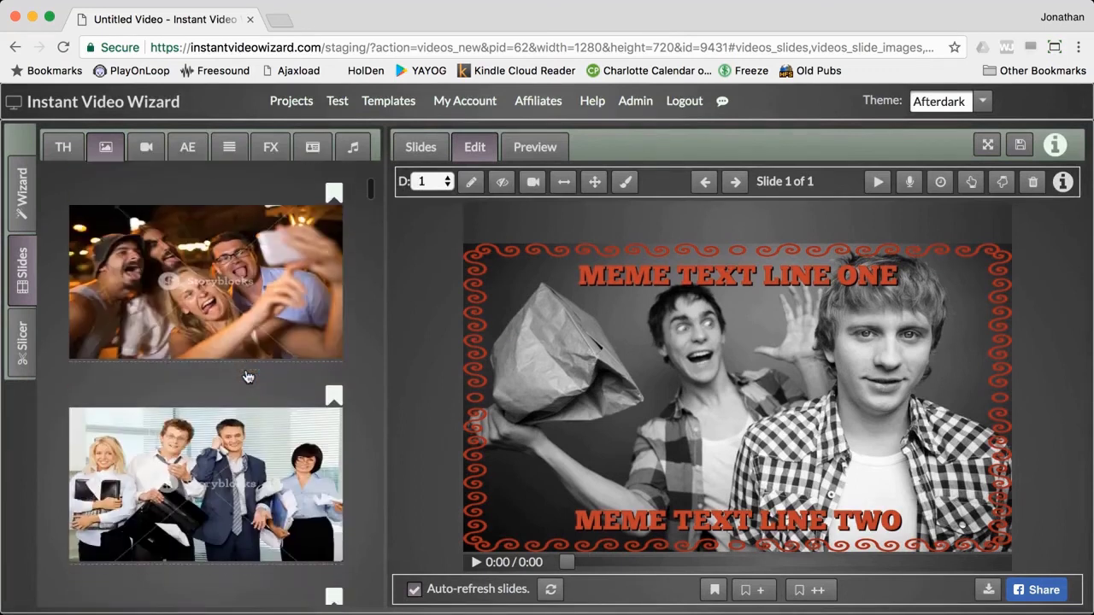
{"action": "scroll", "coordinate": [246, 376], "scroll_direction": "down", "scroll_amount": 10}
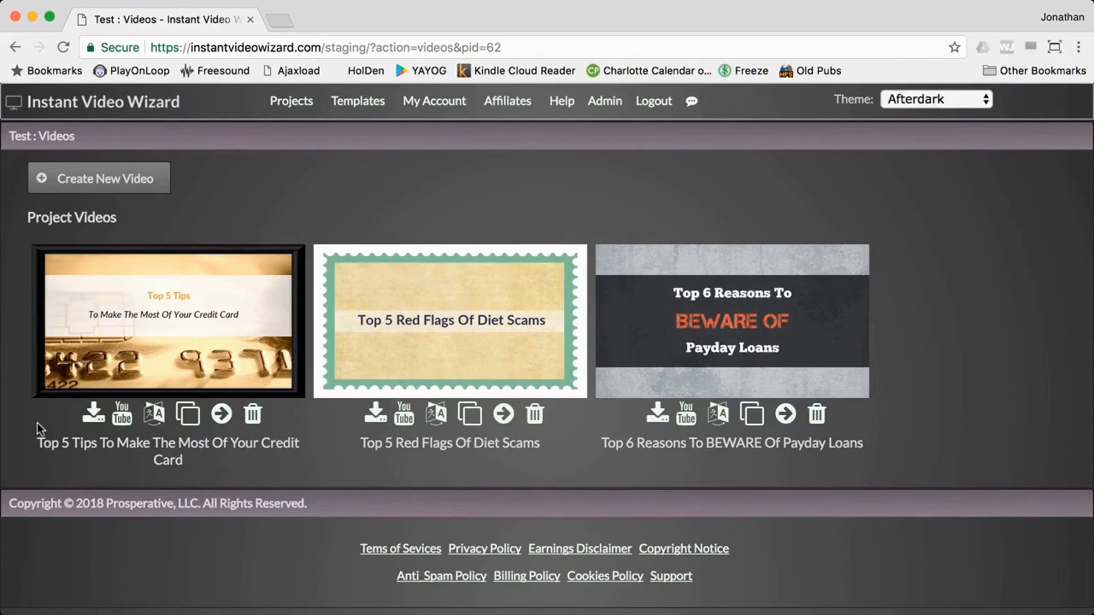
Download a 3-second animated GIF of the Top 5 Tips credit card video, starting at 0:38
{"action": "left_click", "coordinate": [94, 415]}
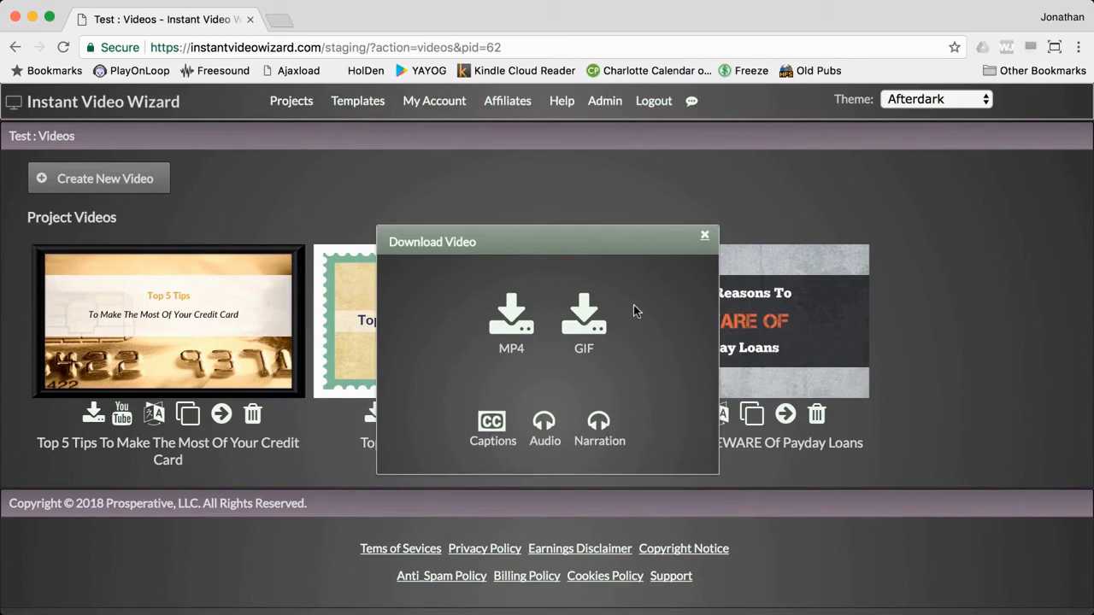
{"action": "left_click", "coordinate": [584, 323]}
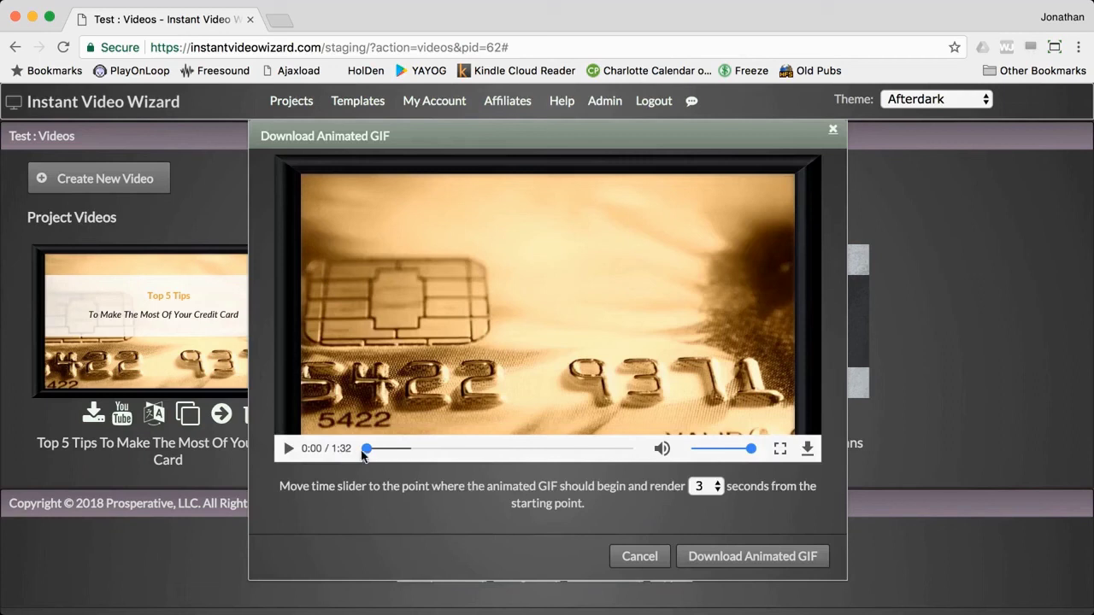
{"action": "left_click_drag", "start_coordinate": [366, 448], "coordinate": [479, 449]}
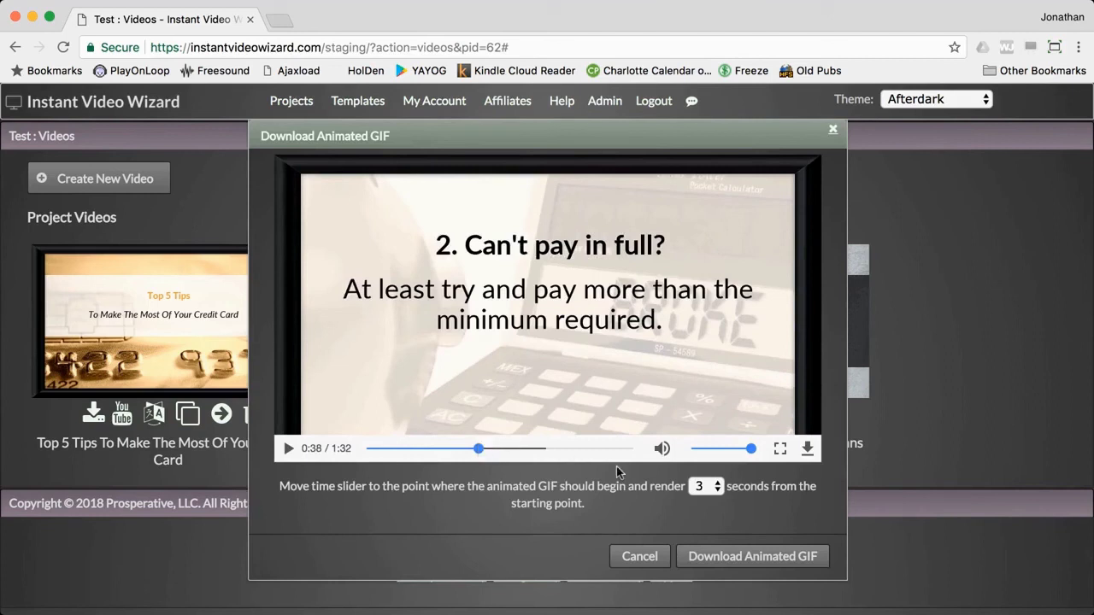
{"action": "left_click", "coordinate": [701, 486]}
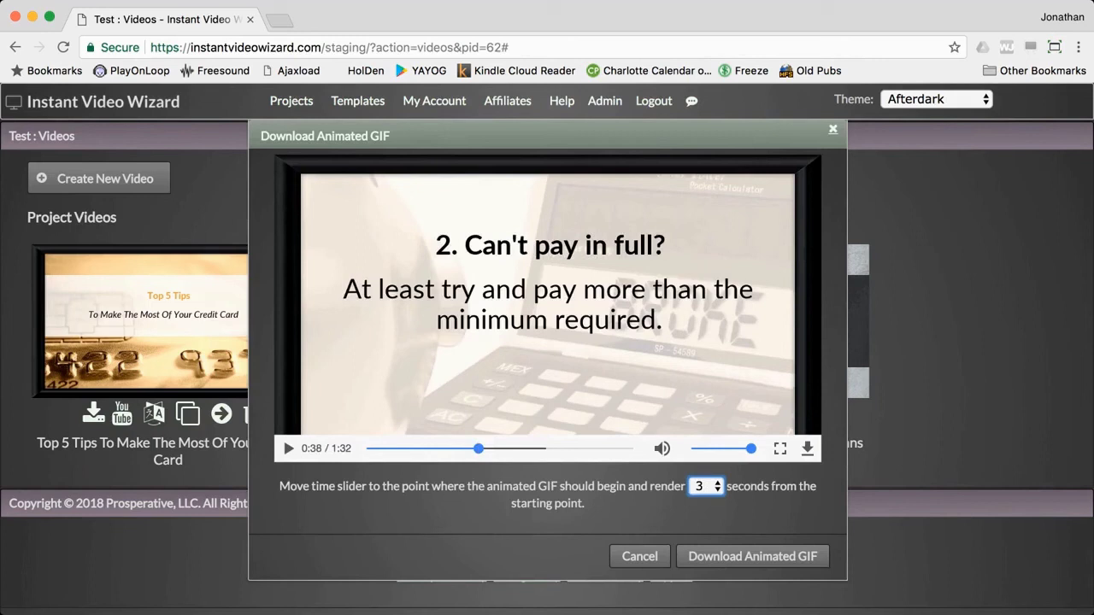
{"action": "left_click", "coordinate": [722, 557]}
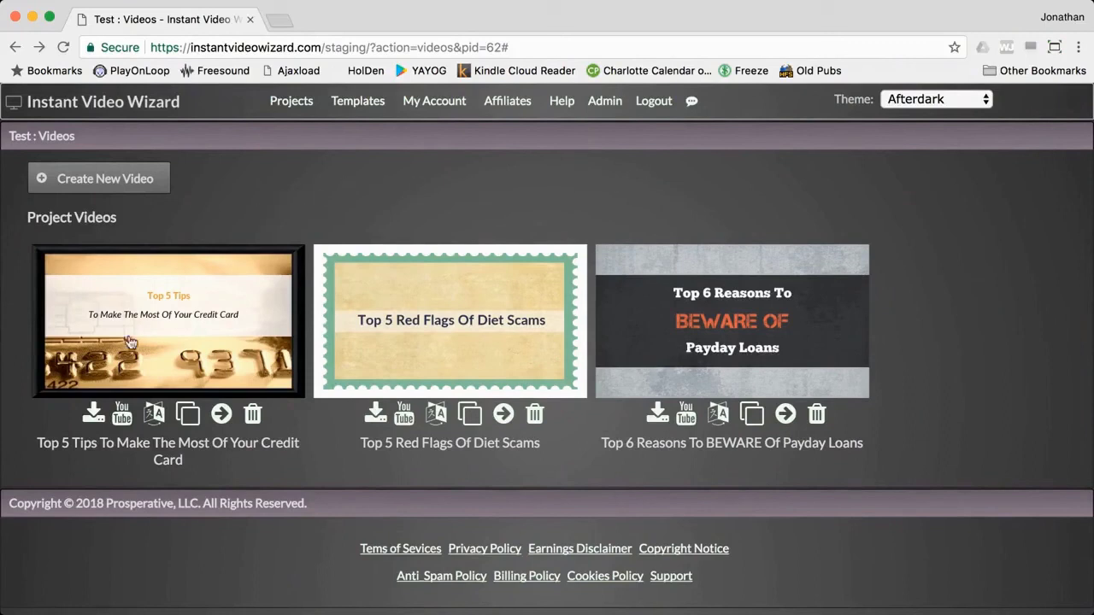
Open the YouTube upload form for the Top 5 Tips credit card video and review its category, description, tags, status, license and thumbnail options
{"action": "left_click", "coordinate": [121, 418]}
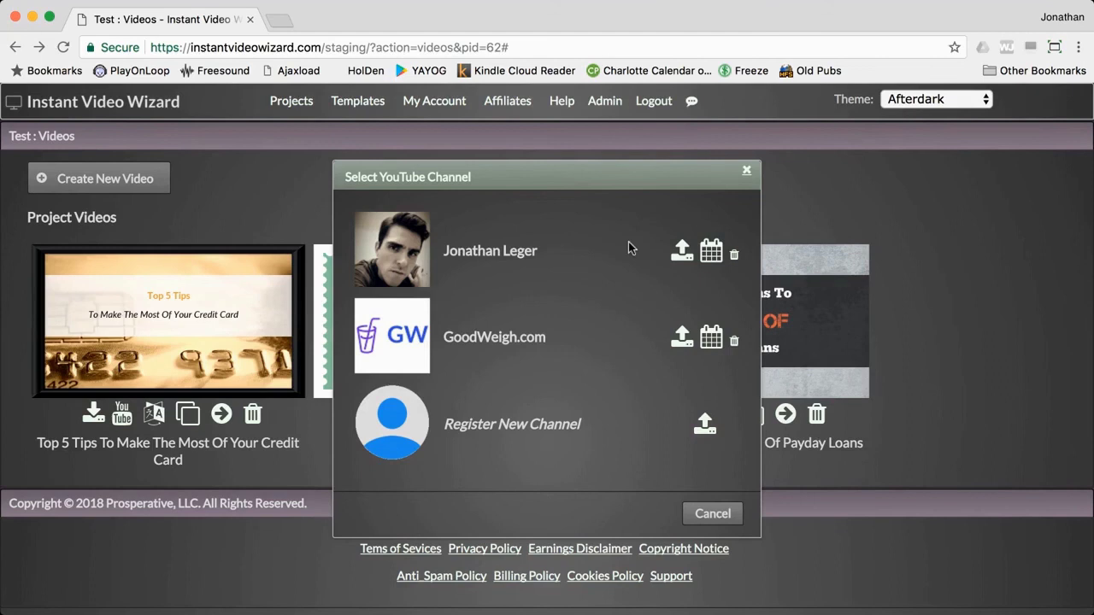
{"action": "left_click", "coordinate": [684, 252]}
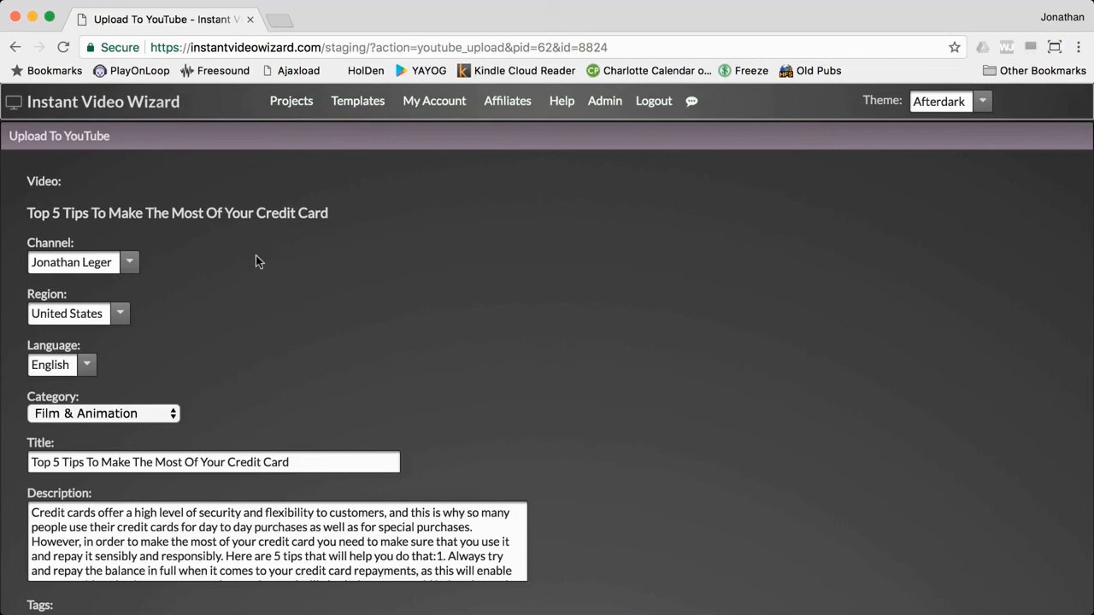
{"action": "scroll", "coordinate": [256, 256], "scroll_direction": "down", "scroll_amount": 2}
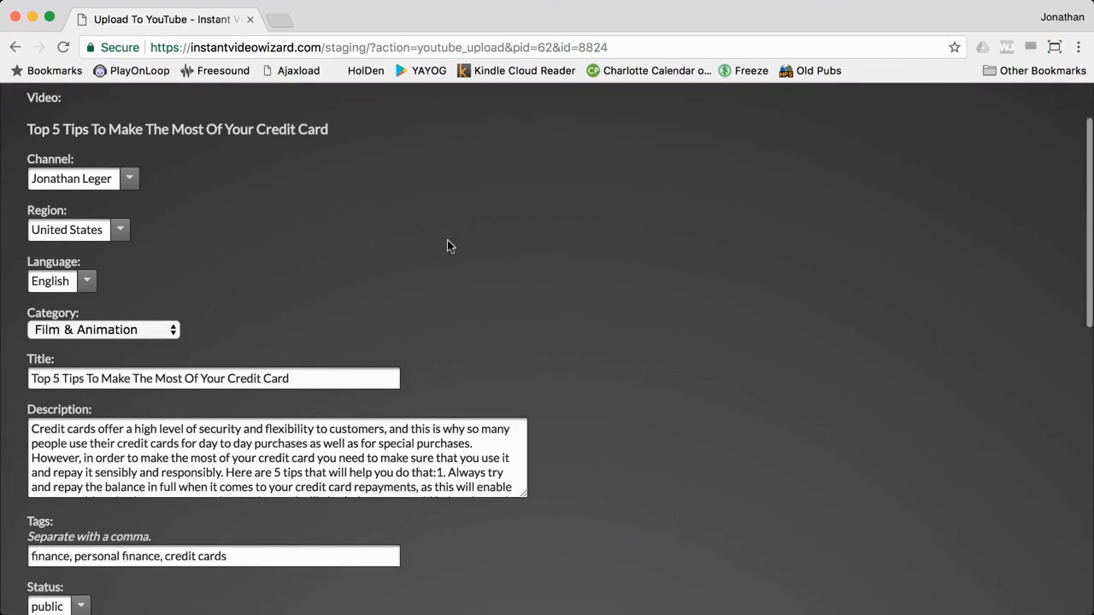
{"action": "scroll", "coordinate": [447, 240], "scroll_direction": "down", "scroll_amount": 3}
{"action": "scroll", "coordinate": [446, 246], "scroll_direction": "down", "scroll_amount": 1}
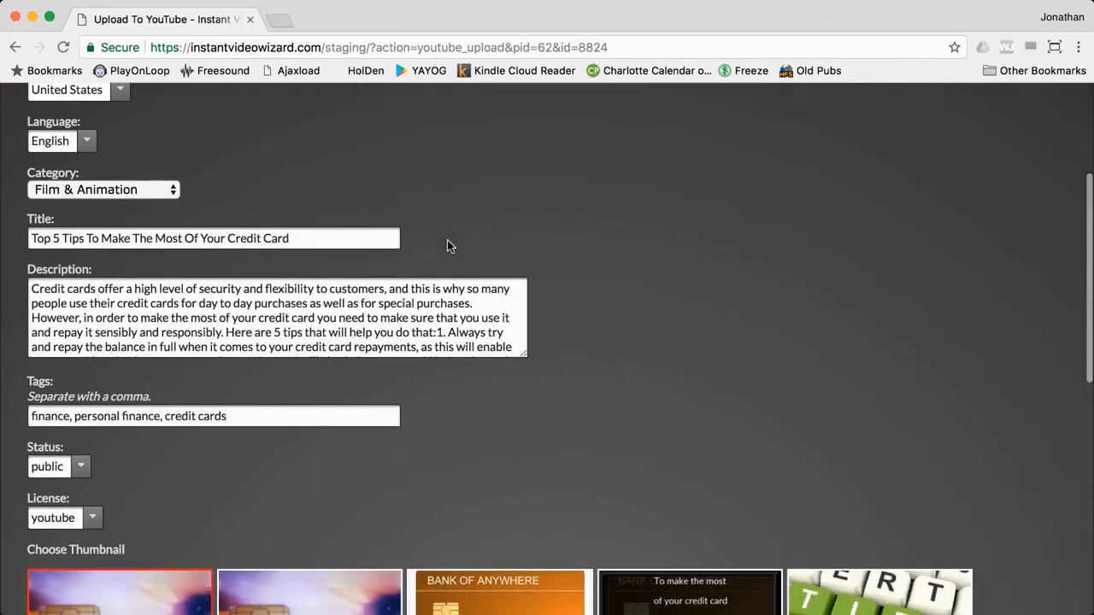
{"action": "left_click", "coordinate": [175, 190]}
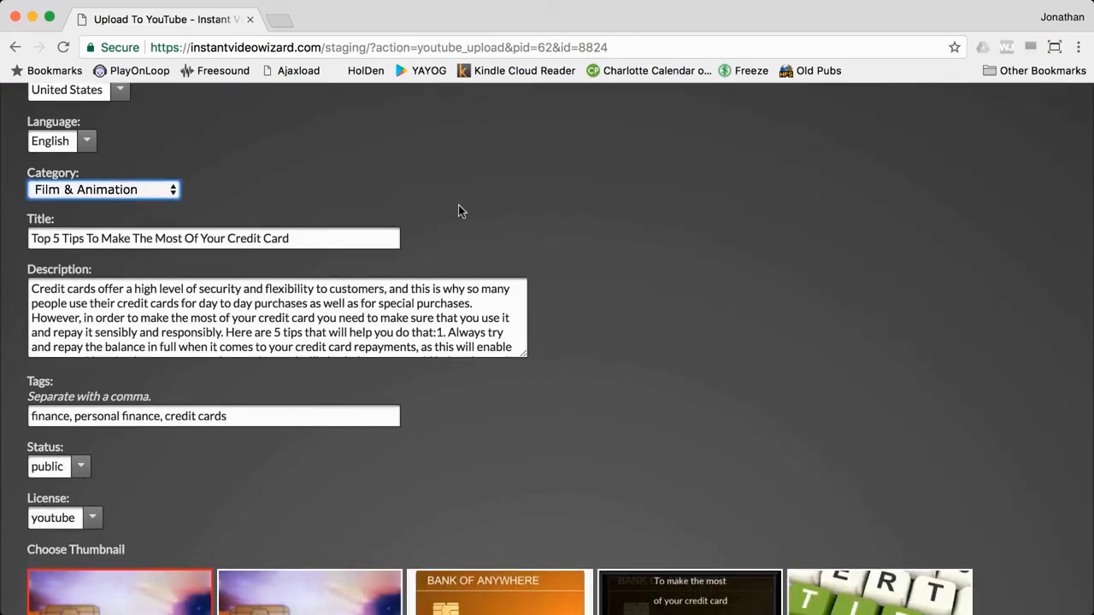
{"action": "scroll", "coordinate": [452, 248], "scroll_direction": "down", "scroll_amount": 5}
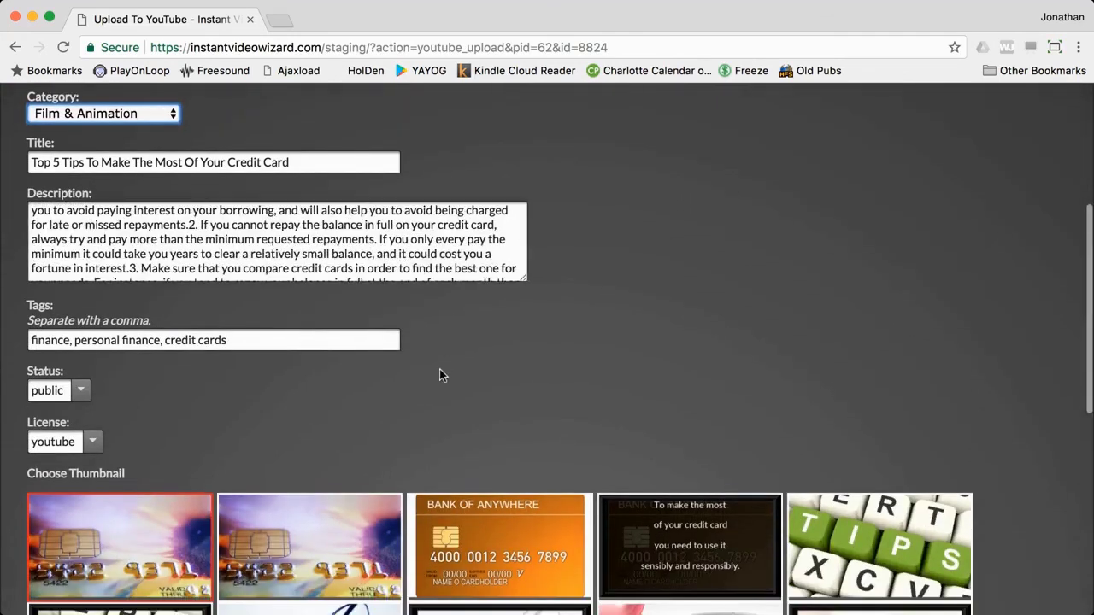
{"action": "scroll", "coordinate": [278, 393], "scroll_direction": "down", "scroll_amount": 2}
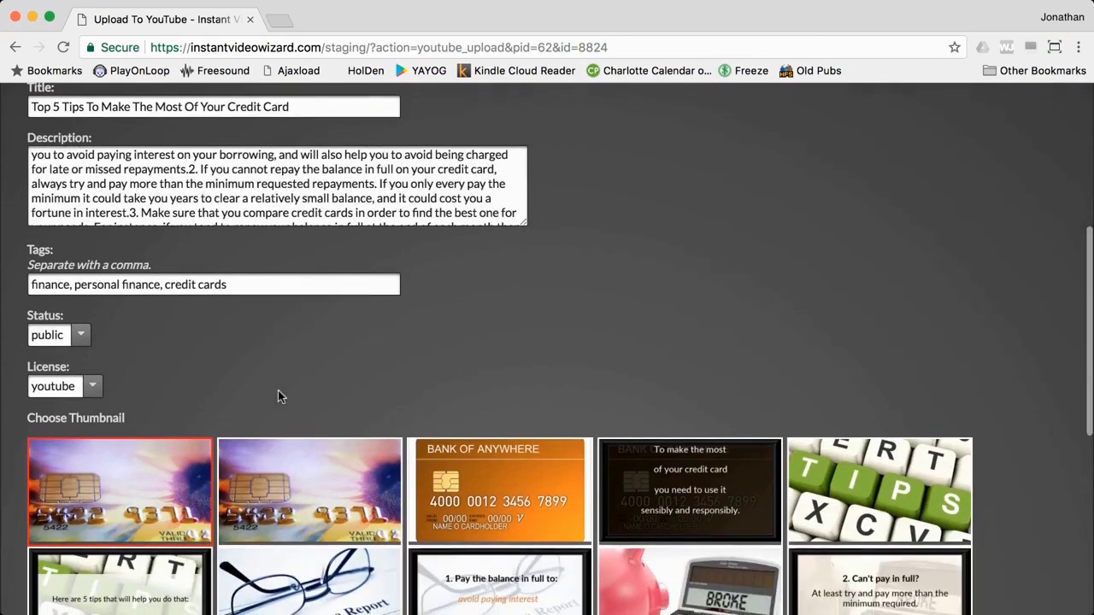
{"action": "scroll", "coordinate": [278, 395], "scroll_direction": "down", "scroll_amount": 4}
{"action": "scroll", "coordinate": [278, 389], "scroll_direction": "down", "scroll_amount": 7}
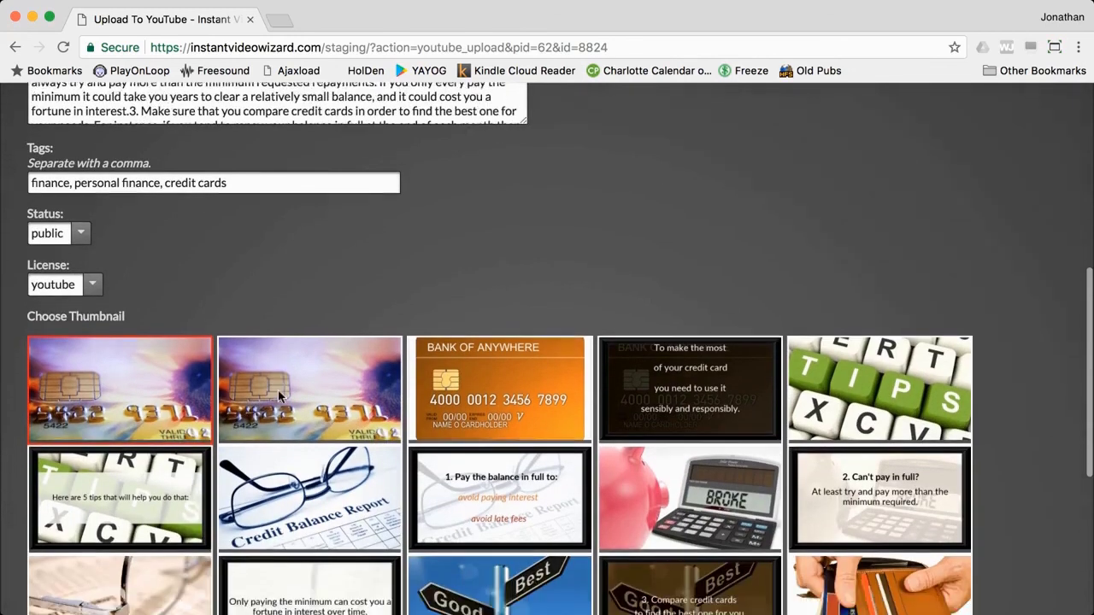
{"action": "scroll", "coordinate": [278, 395], "scroll_direction": "down", "scroll_amount": 4}
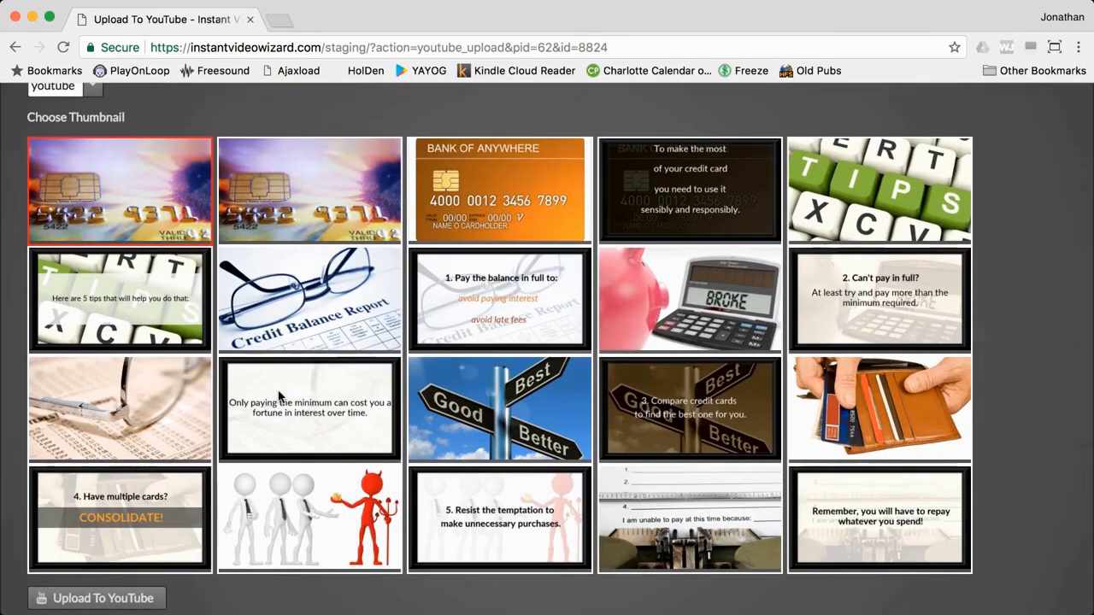
{"action": "scroll", "coordinate": [277, 395], "scroll_direction": "down", "scroll_amount": 1}
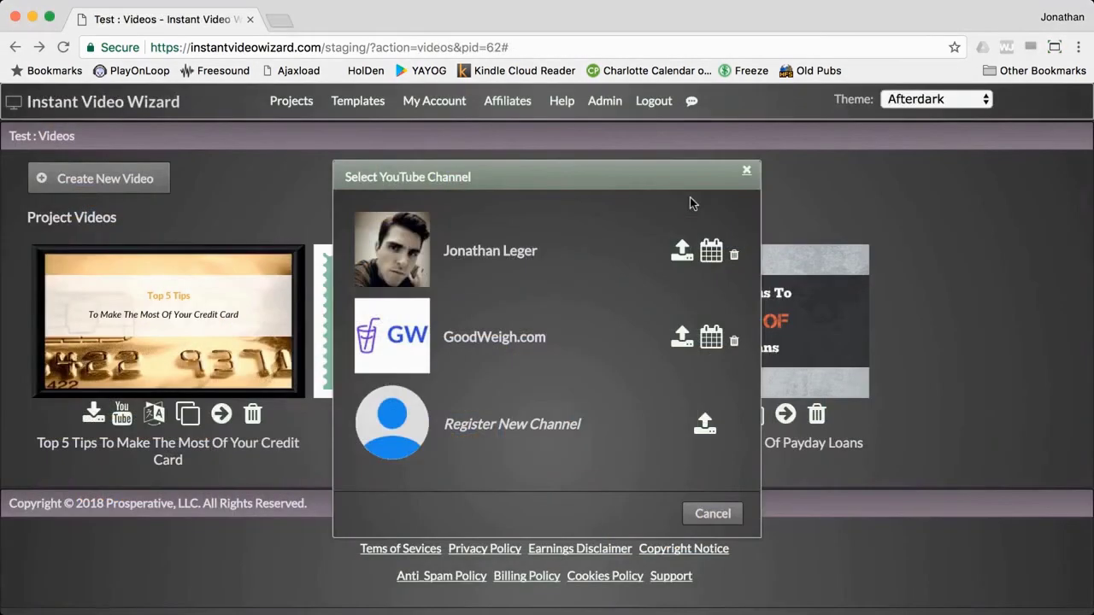
Start a live YouTube event for the credit card video on the first listed channel and set the go-live date to 01/20/2018
{"action": "left_click", "coordinate": [710, 264]}
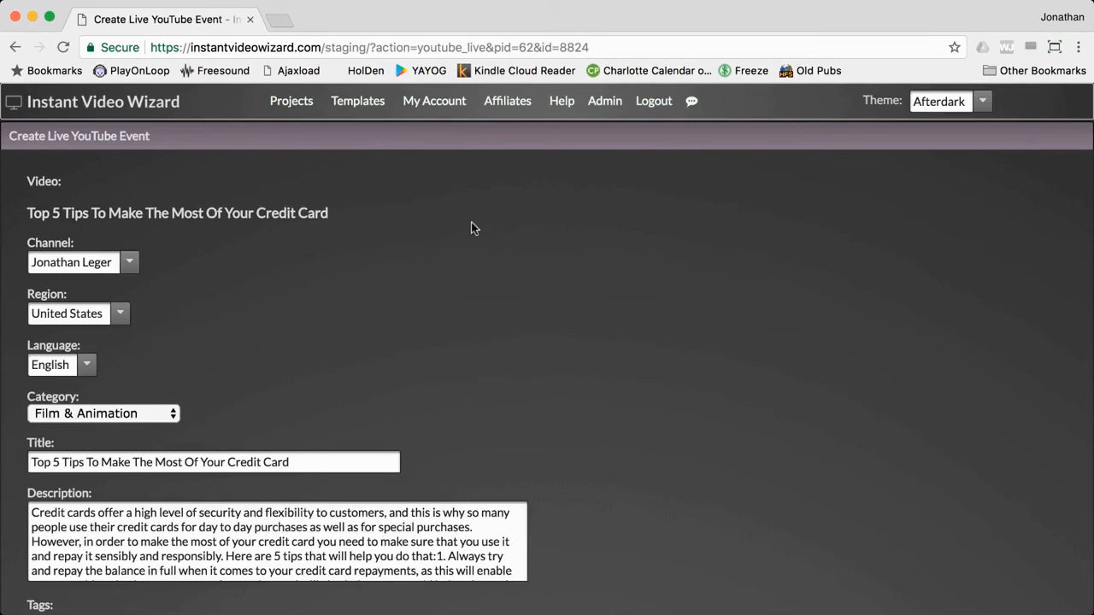
{"action": "scroll", "coordinate": [471, 228], "scroll_direction": "down", "scroll_amount": 5}
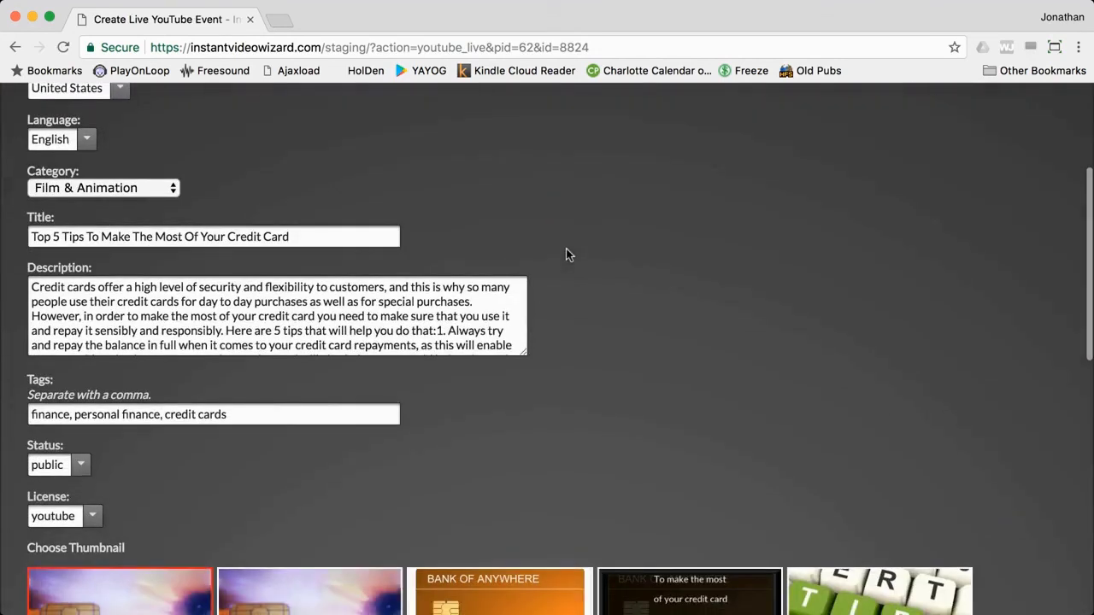
{"action": "scroll", "coordinate": [566, 248], "scroll_direction": "down", "scroll_amount": 8}
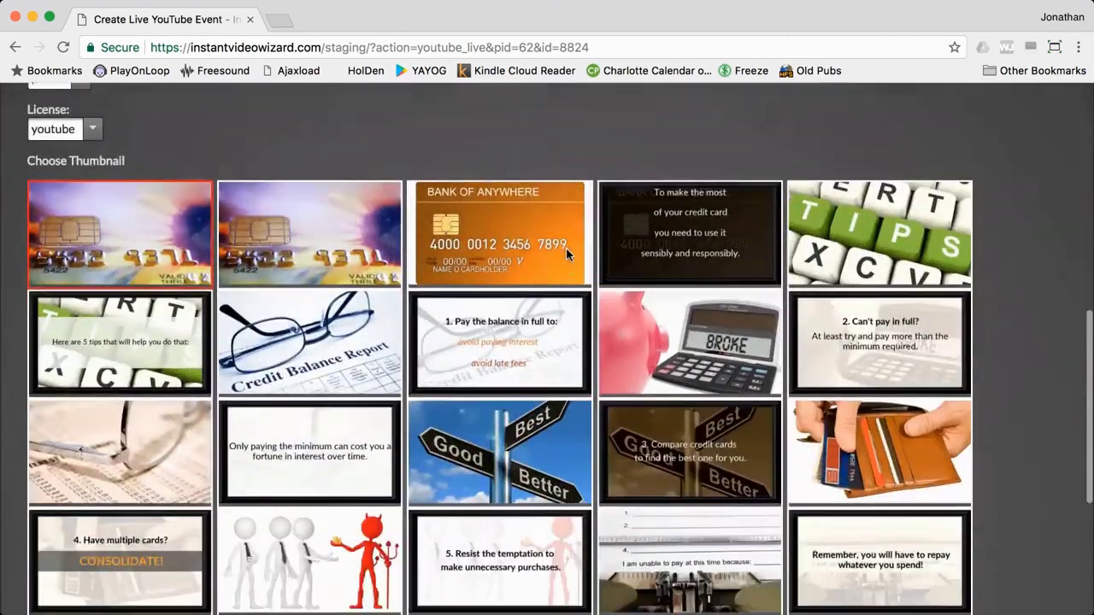
{"action": "scroll", "coordinate": [566, 248], "scroll_direction": "down", "scroll_amount": 7}
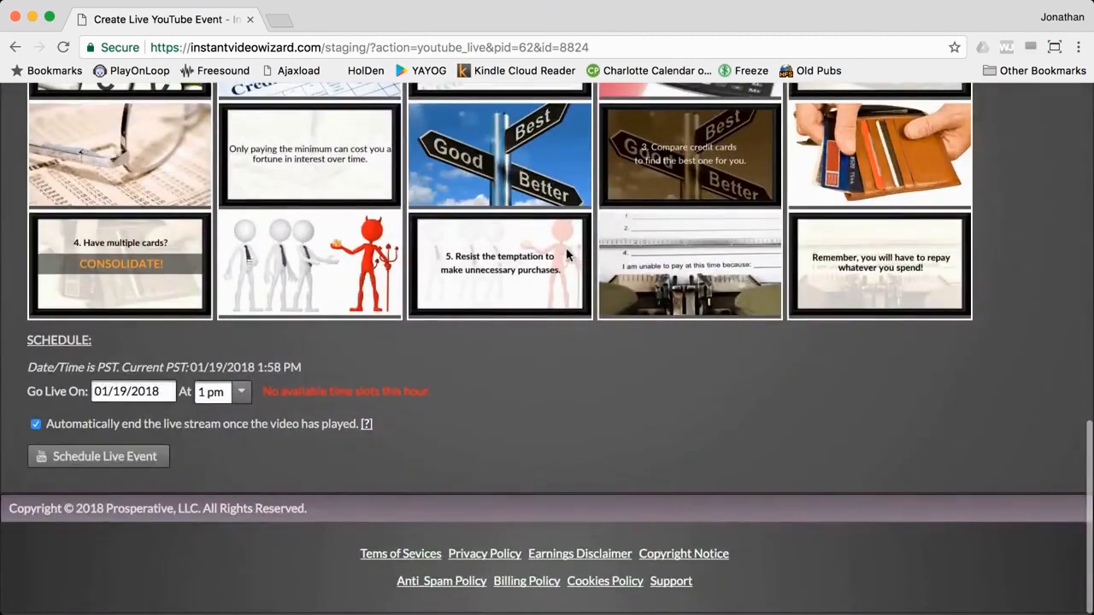
{"action": "left_click", "coordinate": [161, 393]}
{"action": "left_click", "coordinate": [162, 393]}
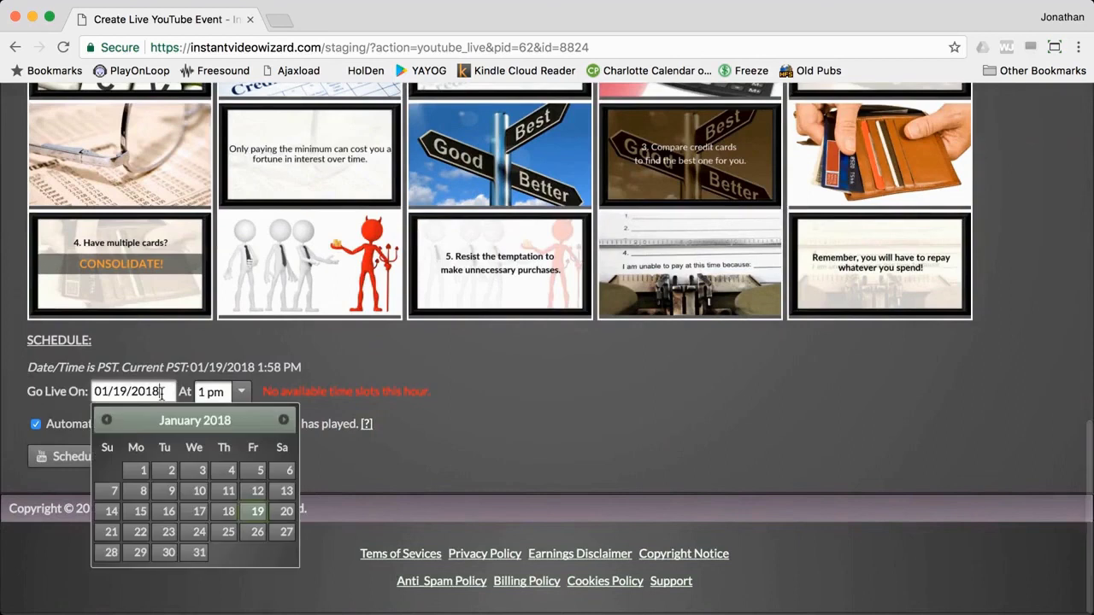
{"action": "left_click", "coordinate": [286, 511]}
Set the go-live hour to 5 pm with the 5:00 slot and schedule the live event
{"action": "left_click", "coordinate": [241, 392]}
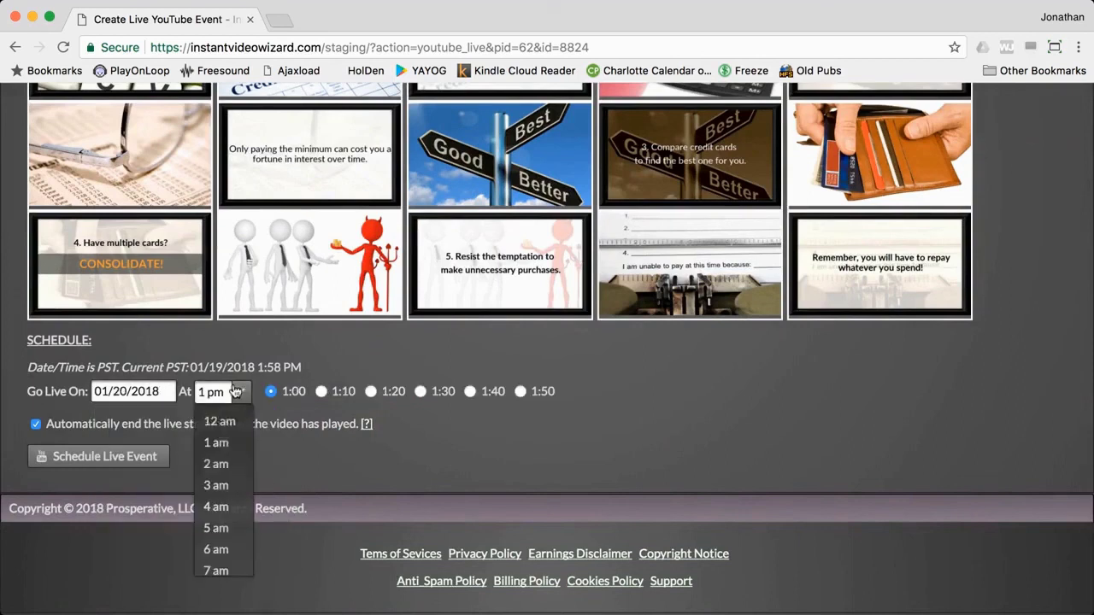
{"action": "scroll", "coordinate": [220, 478], "scroll_direction": "down", "scroll_amount": 5}
{"action": "scroll", "coordinate": [220, 483], "scroll_direction": "down", "scroll_amount": 5}
{"action": "left_click", "coordinate": [221, 483]}
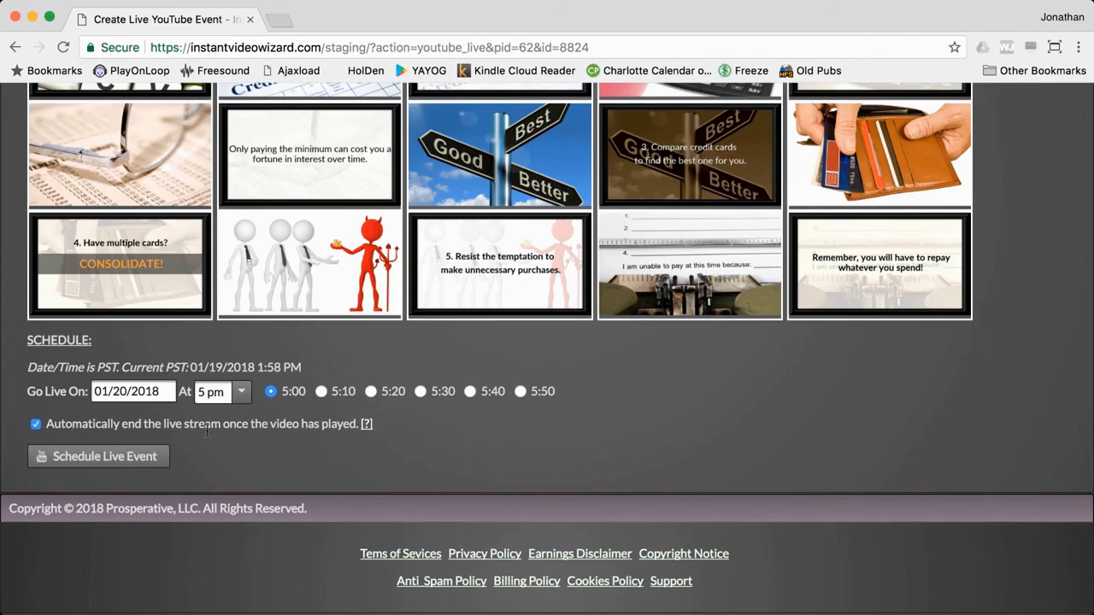
{"action": "left_click", "coordinate": [156, 460]}
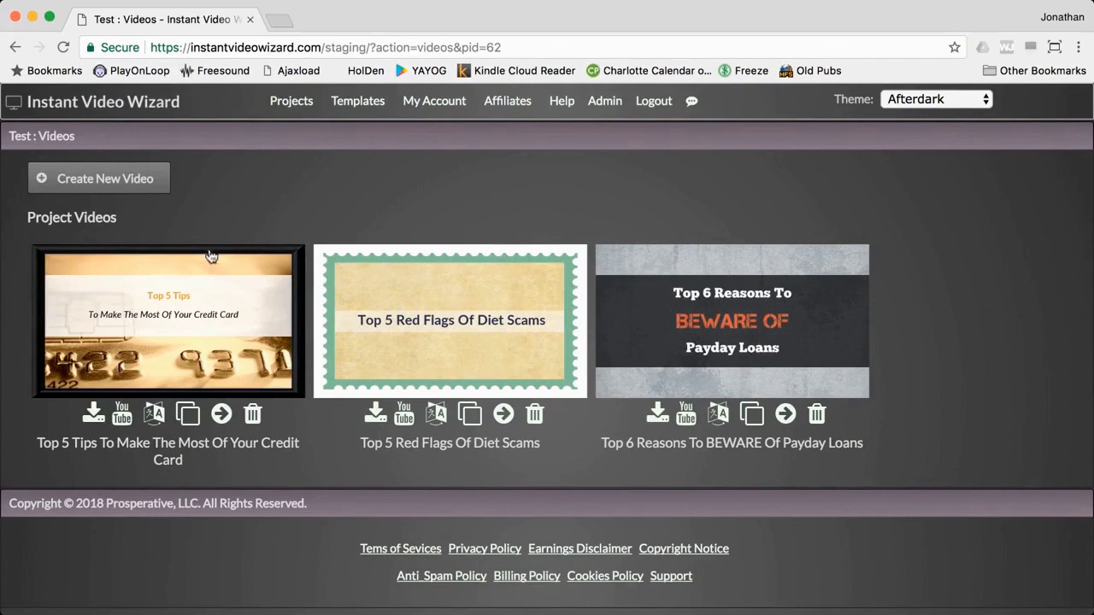
Clone the Top 5 Tips credit card video and return to the Test project's video list
{"action": "left_click", "coordinate": [190, 425]}
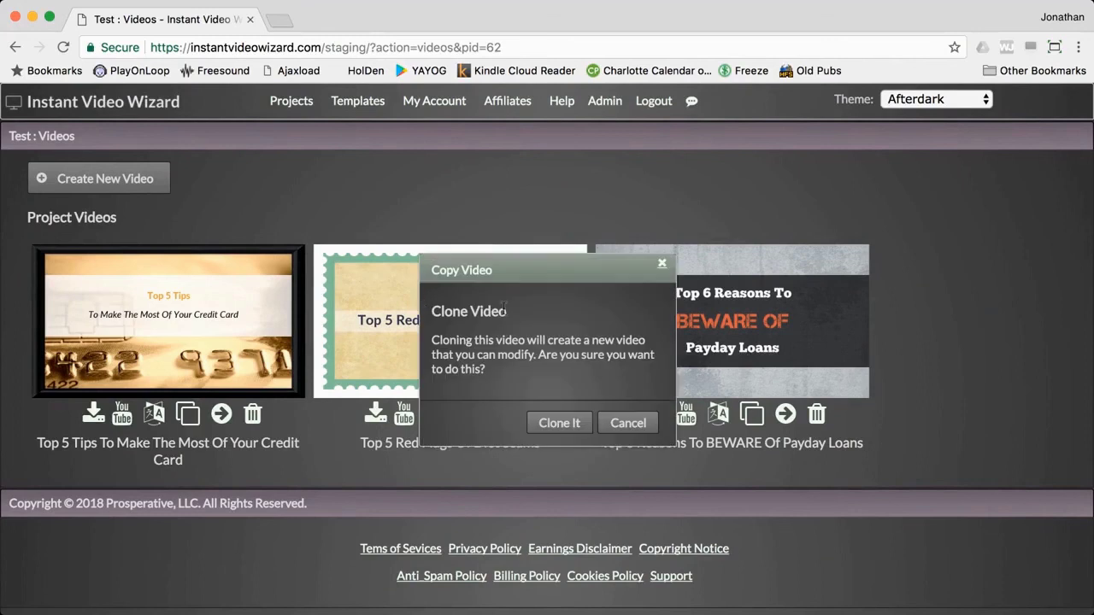
{"action": "left_click", "coordinate": [546, 424]}
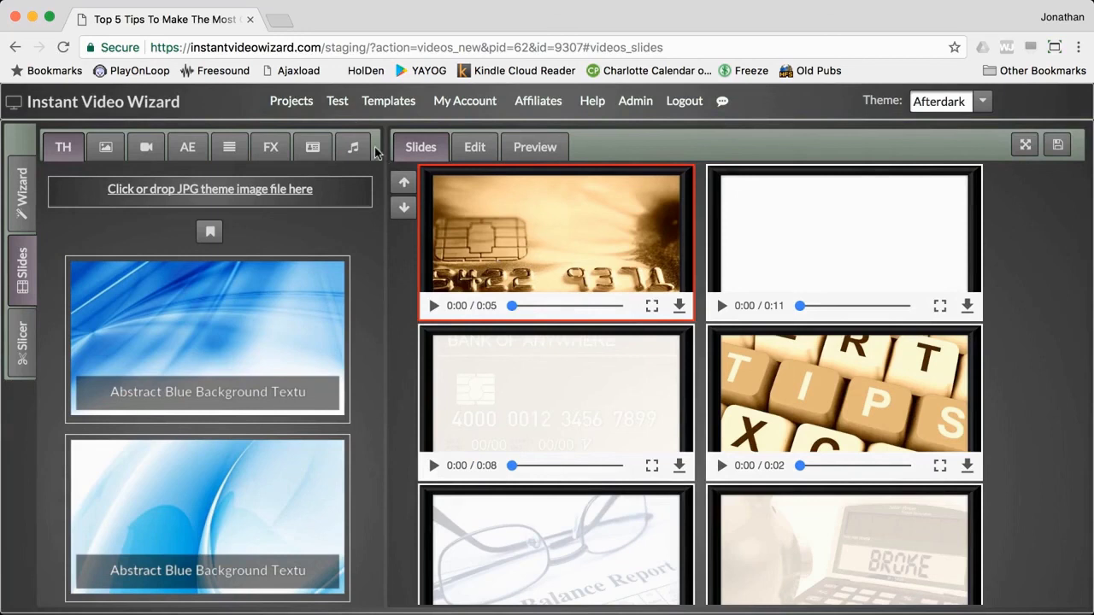
{"action": "left_click", "coordinate": [338, 104]}
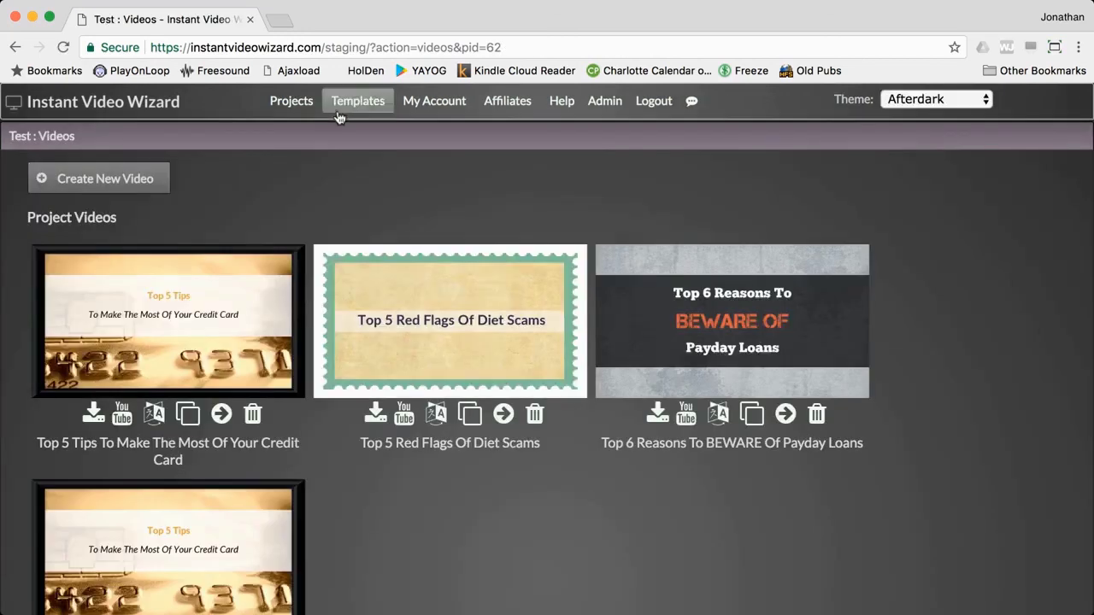
Open the option to copy the cloned credit card video to another project and view the destination projects
{"action": "scroll", "coordinate": [306, 401], "scroll_direction": "down", "scroll_amount": 2}
{"action": "scroll", "coordinate": [308, 408], "scroll_direction": "down", "scroll_amount": 1}
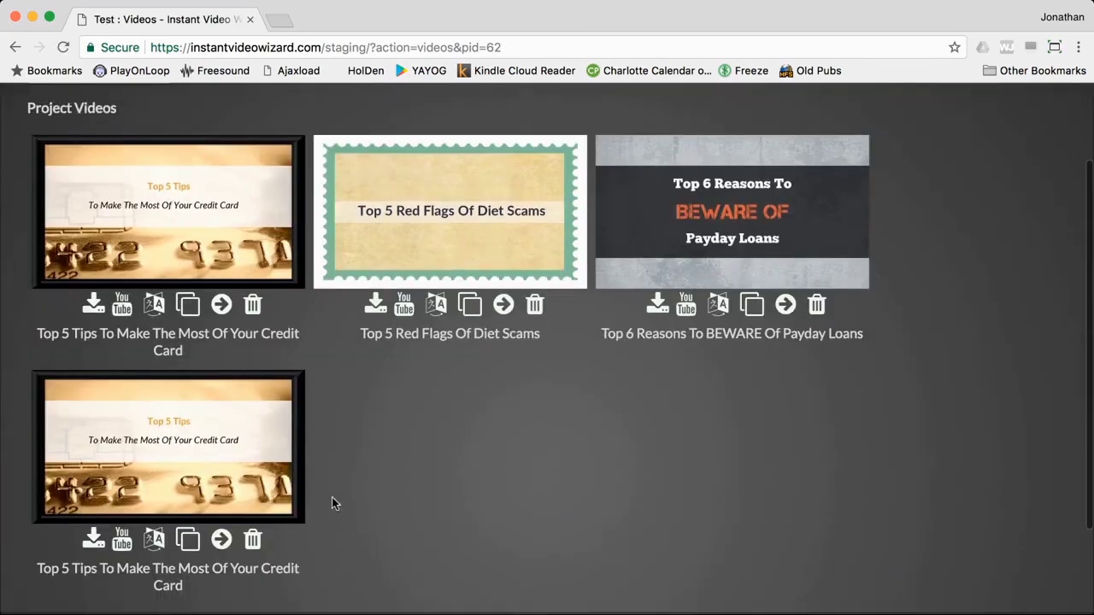
{"action": "left_click", "coordinate": [221, 541]}
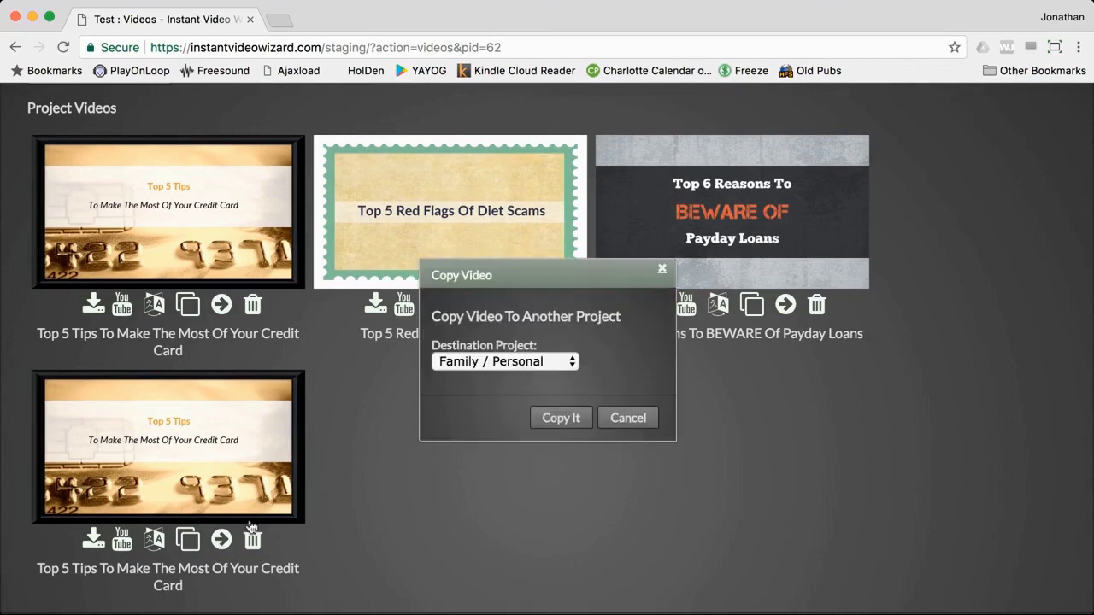
{"action": "left_click", "coordinate": [528, 361]}
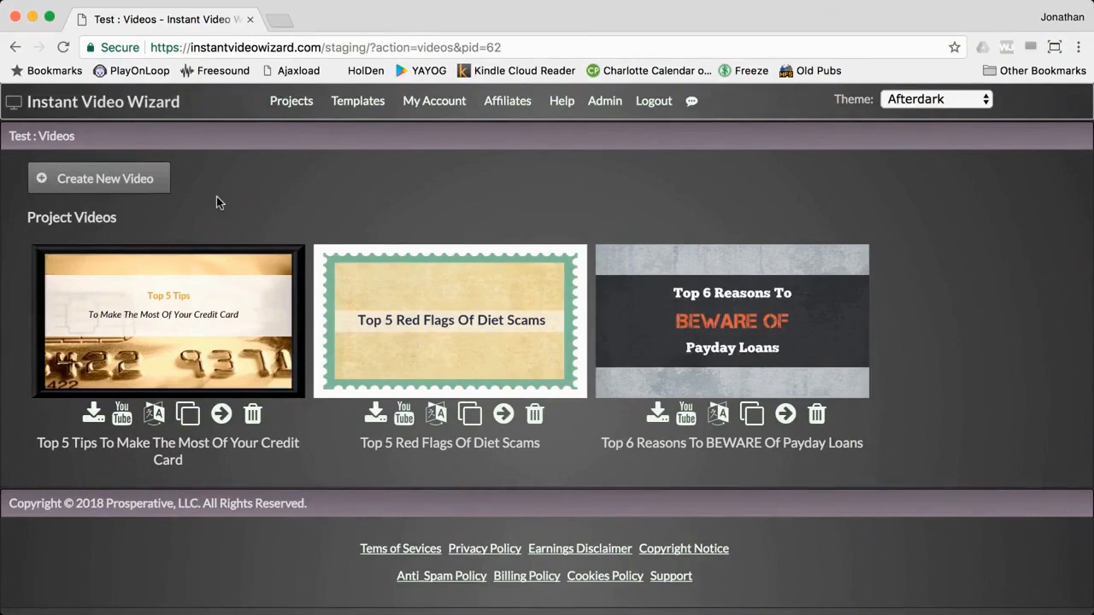
Translate the Top 5 Tips credit card video from English to Spanish, including the audio with the Penélope, Female voice
{"action": "left_click", "coordinate": [154, 416]}
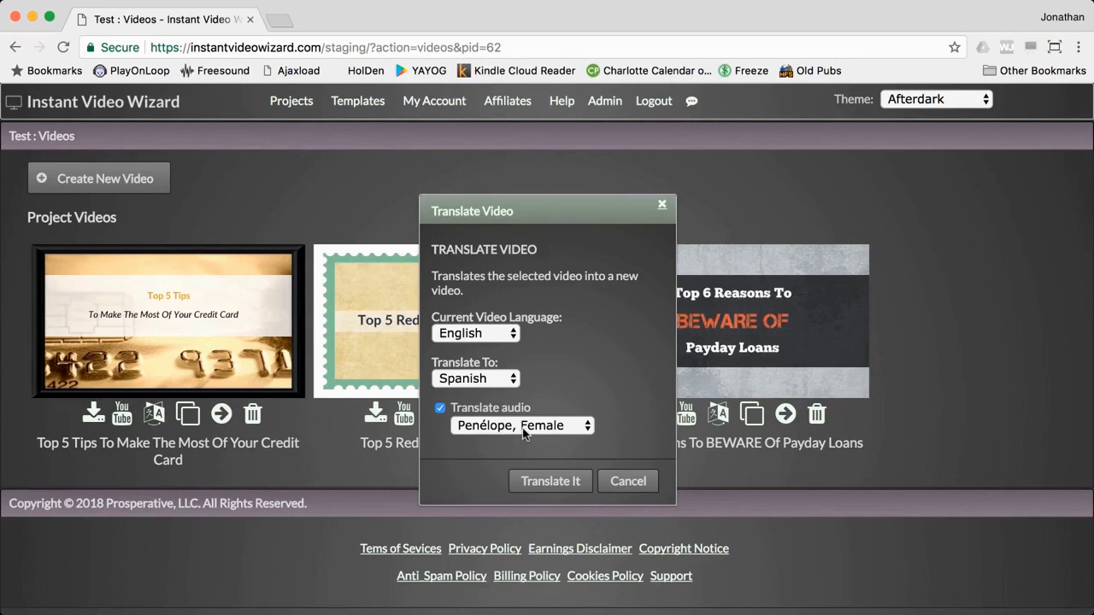
{"action": "left_click", "coordinate": [528, 485]}
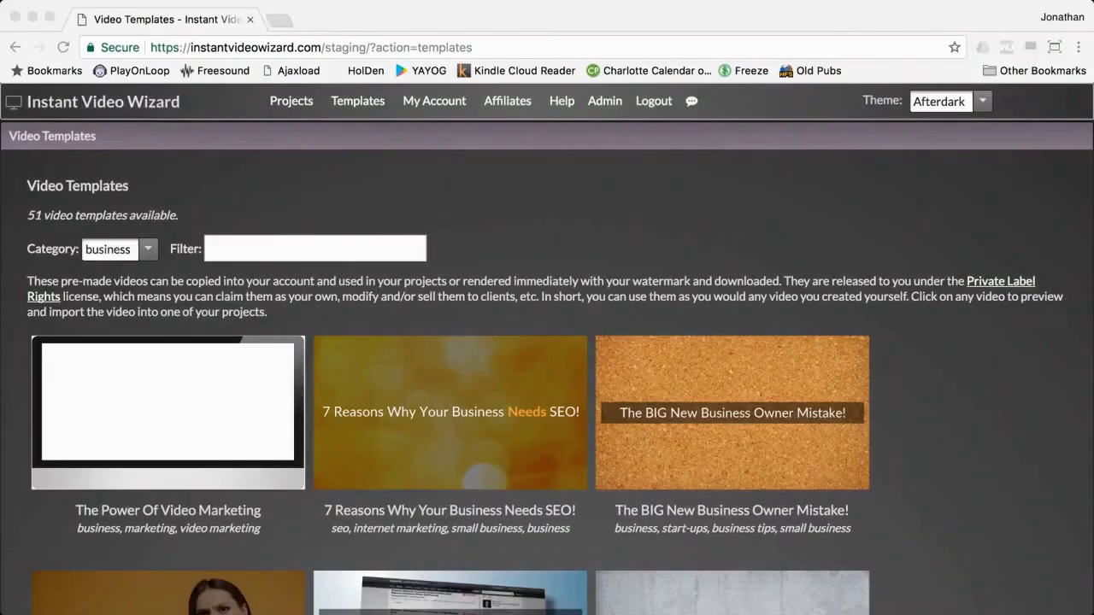
Check the available video template categories and browse the templates in the business category
{"action": "left_click", "coordinate": [693, 199]}
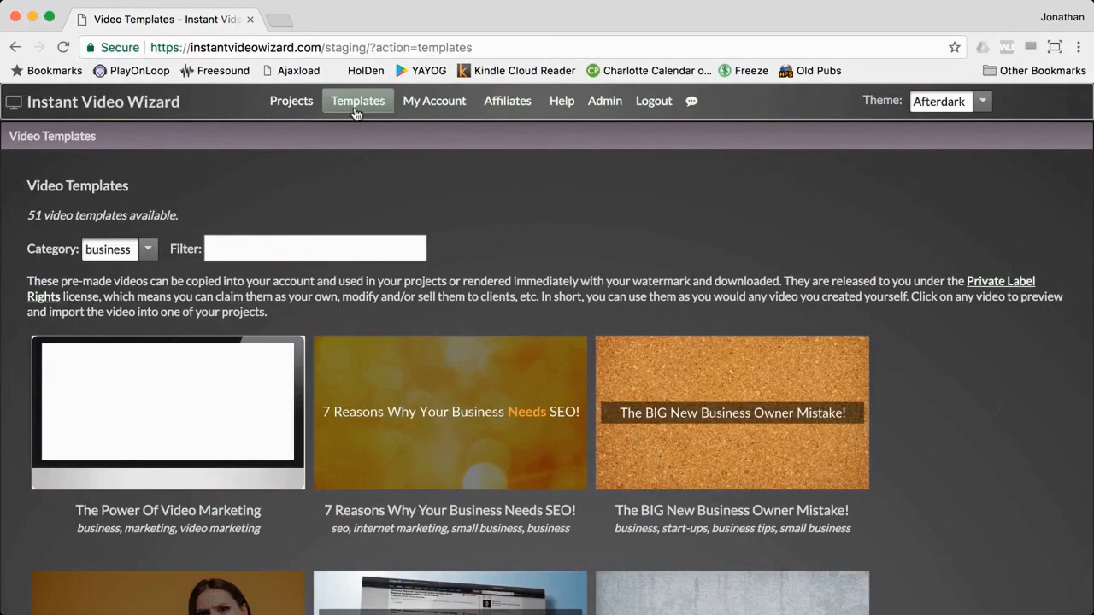
{"action": "left_click", "coordinate": [149, 249]}
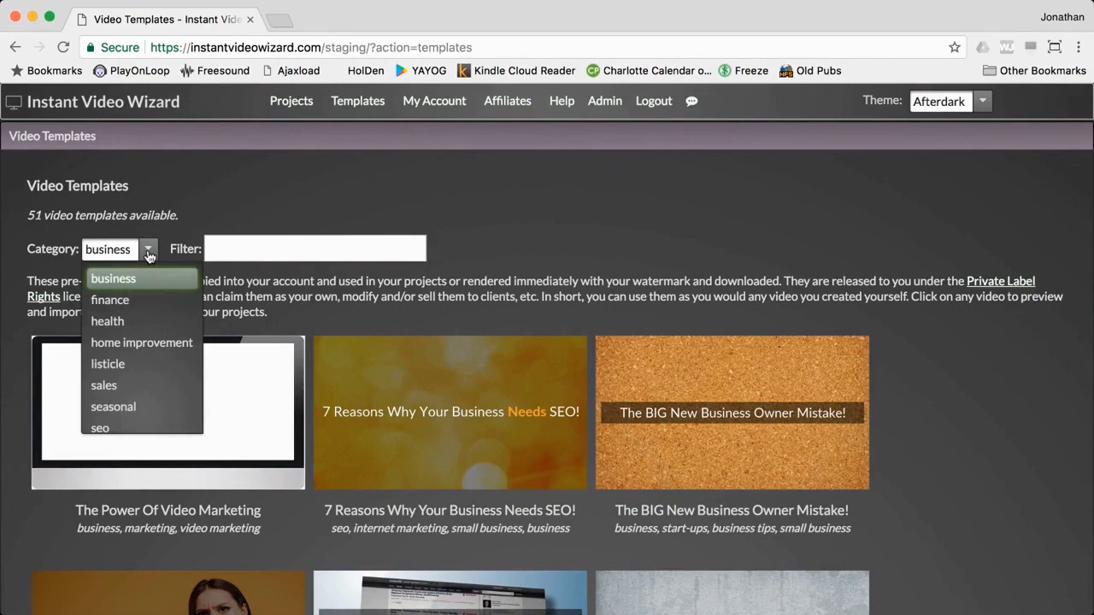
{"action": "left_click", "coordinate": [149, 249]}
{"action": "scroll", "coordinate": [190, 257], "scroll_direction": "down", "scroll_amount": 3}
{"action": "scroll", "coordinate": [191, 263], "scroll_direction": "down", "scroll_amount": 1}
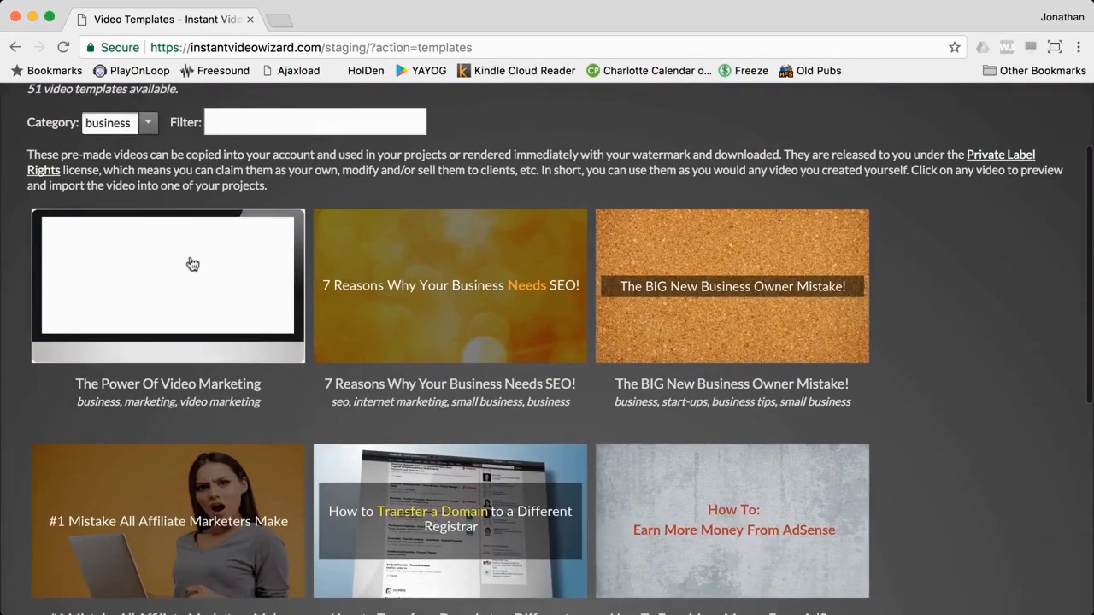
Open the preview of The Power Of Video Marketing template, play its opening seconds and pause it
{"action": "left_click", "coordinate": [172, 297]}
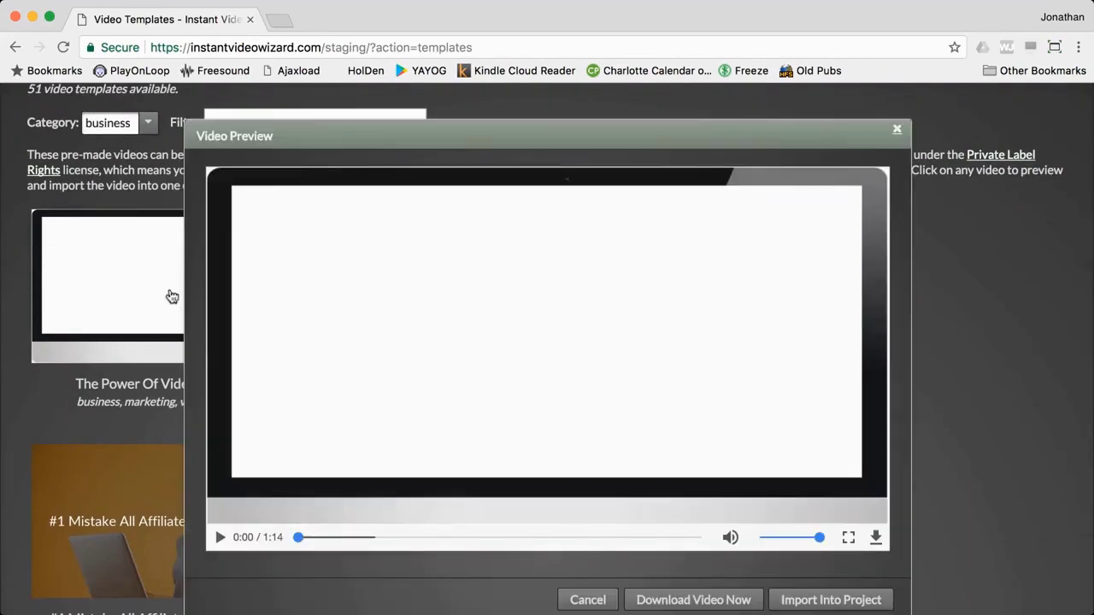
{"action": "left_click", "coordinate": [219, 539]}
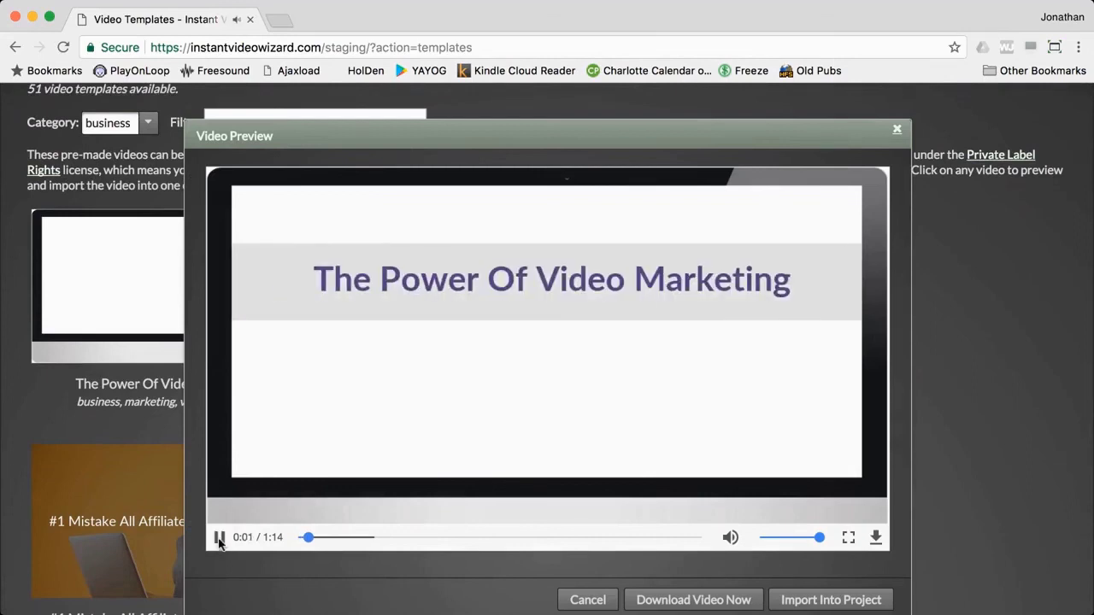
{"action": "left_click", "coordinate": [219, 540]}
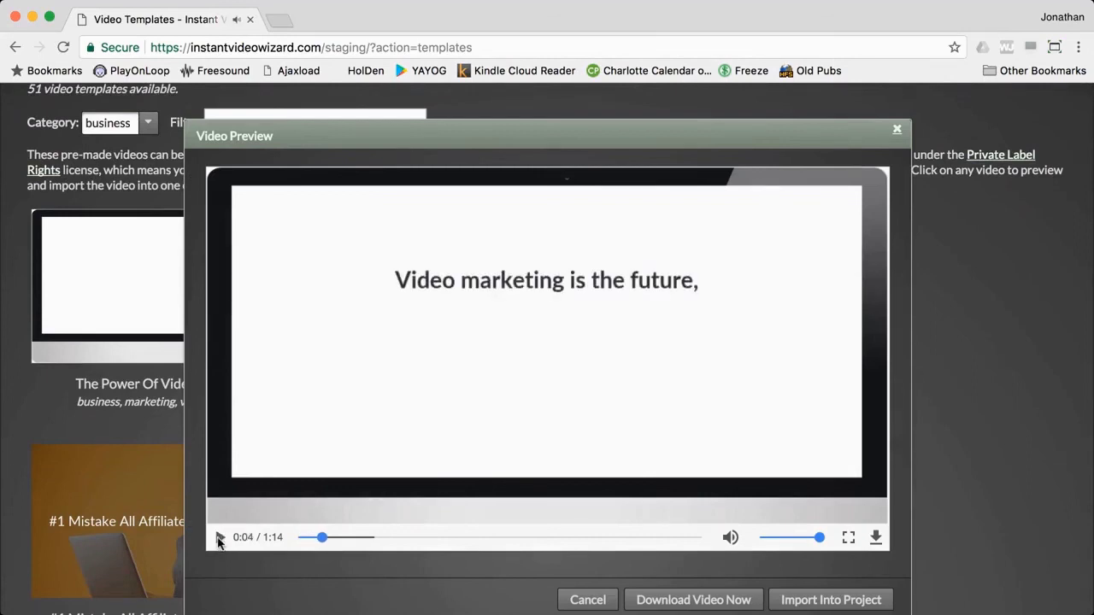
View the watermark text, font, image and location options for downloading the previewed template video, and close them without rendering
{"action": "scroll", "coordinate": [514, 579], "scroll_direction": "down", "scroll_amount": 1}
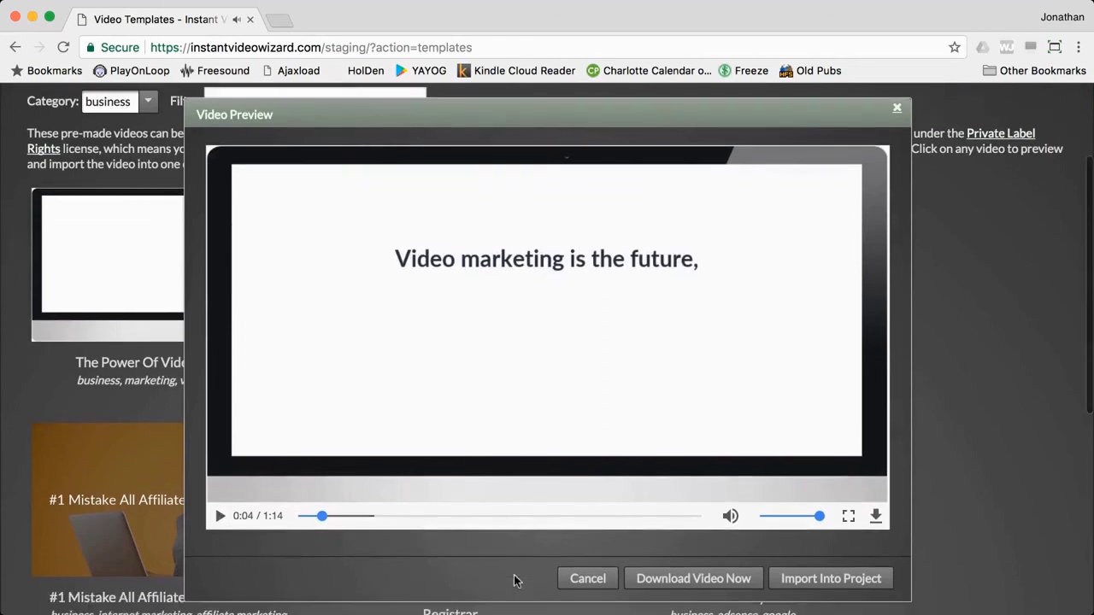
{"action": "left_click", "coordinate": [668, 581]}
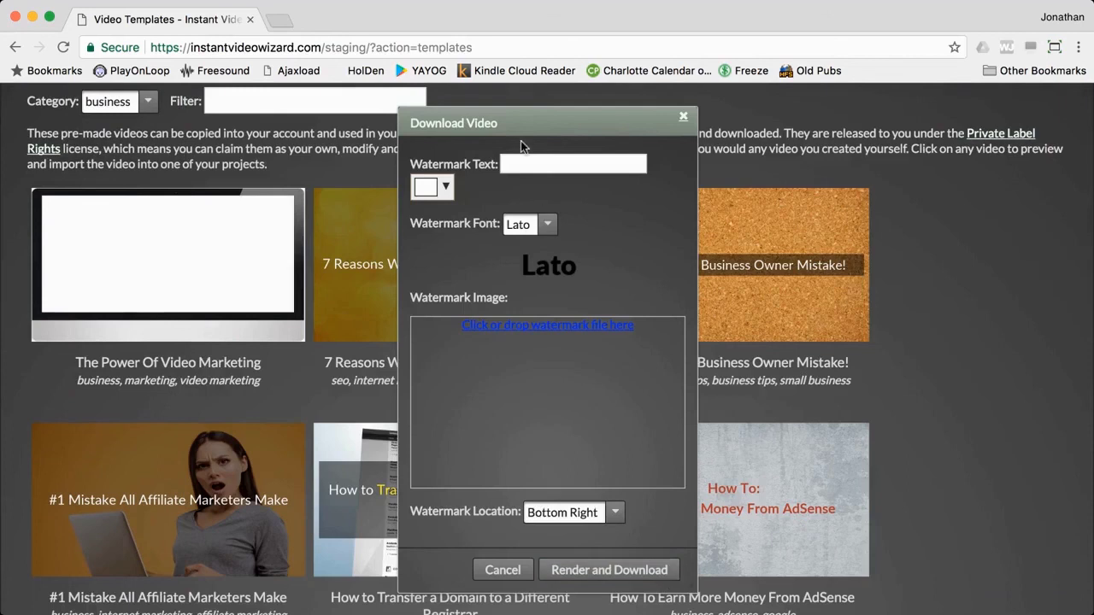
{"action": "left_click", "coordinate": [520, 164]}
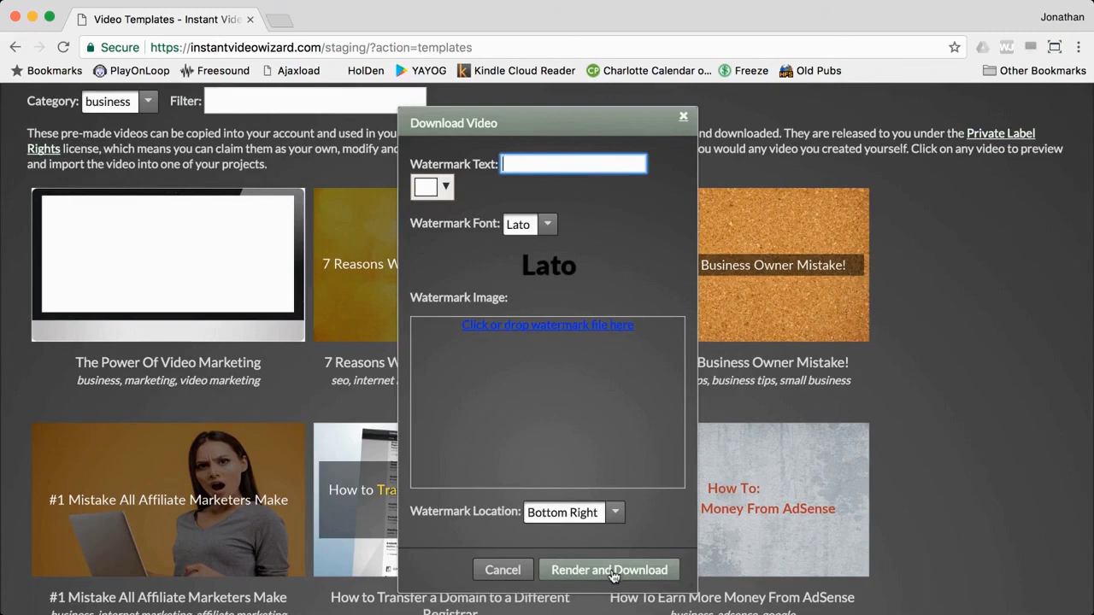
{"action": "left_click", "coordinate": [682, 116]}
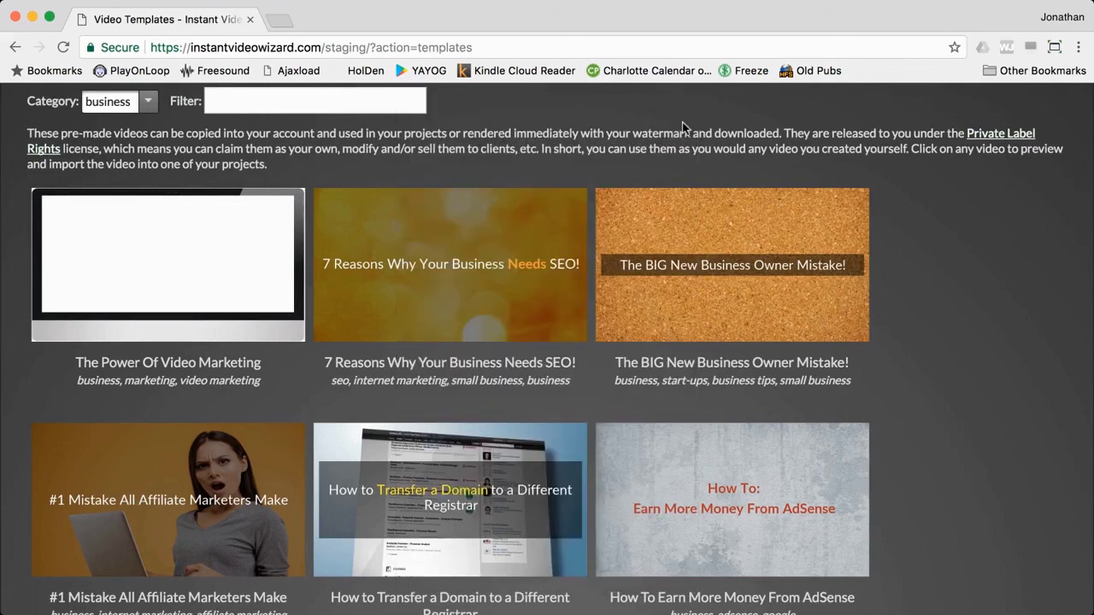
Import The Power Of Video Marketing template into the Test project
{"action": "left_click", "coordinate": [244, 255]}
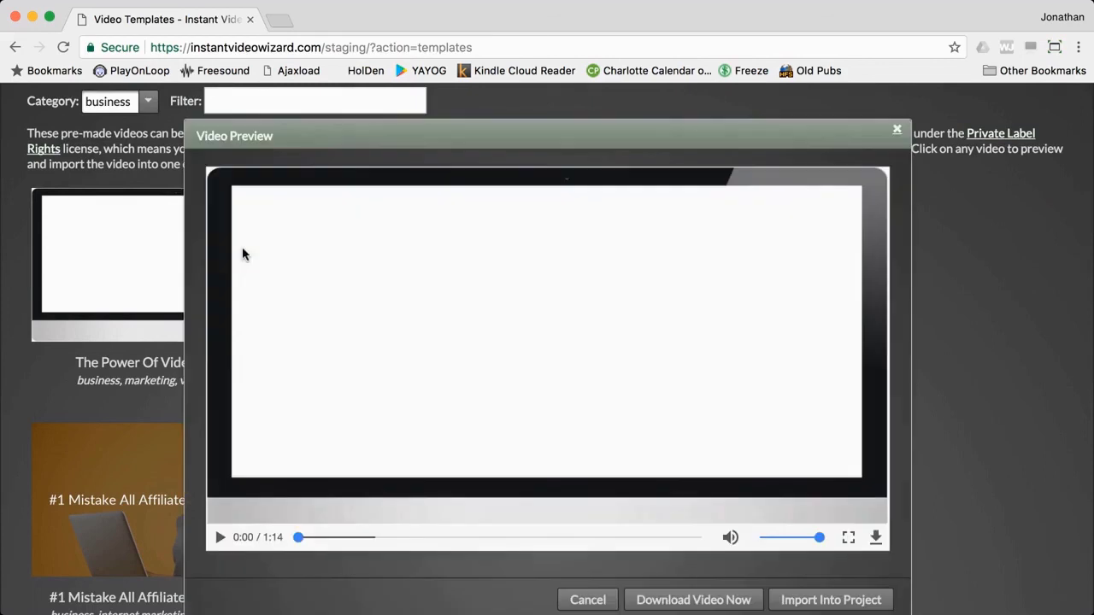
{"action": "left_click", "coordinate": [819, 601]}
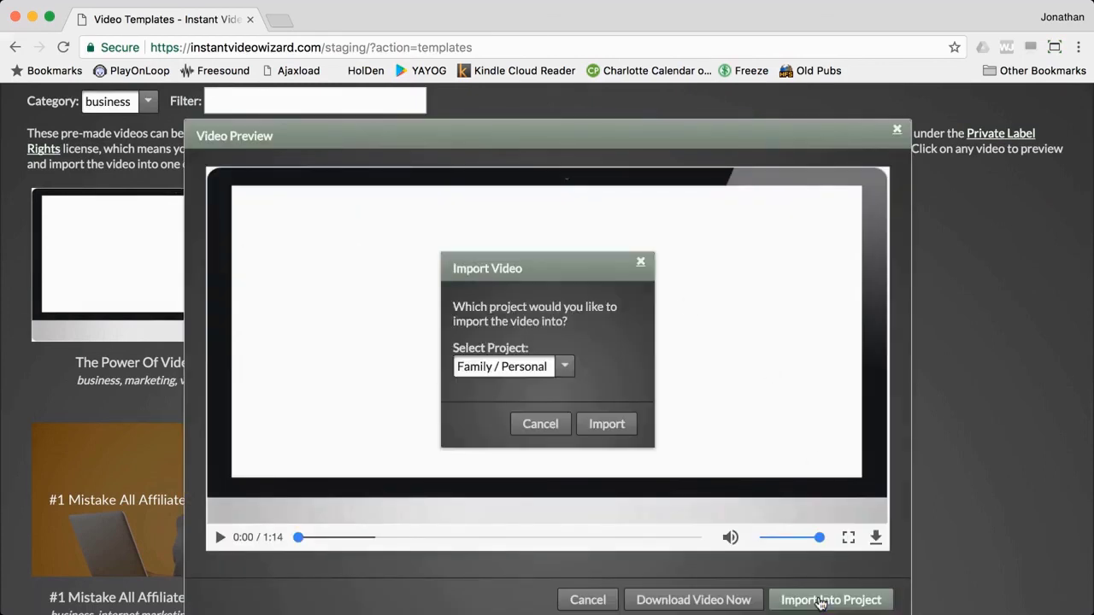
{"action": "left_click", "coordinate": [564, 366]}
{"action": "scroll", "coordinate": [538, 454], "scroll_direction": "down", "scroll_amount": 1}
{"action": "left_click", "coordinate": [516, 530]}
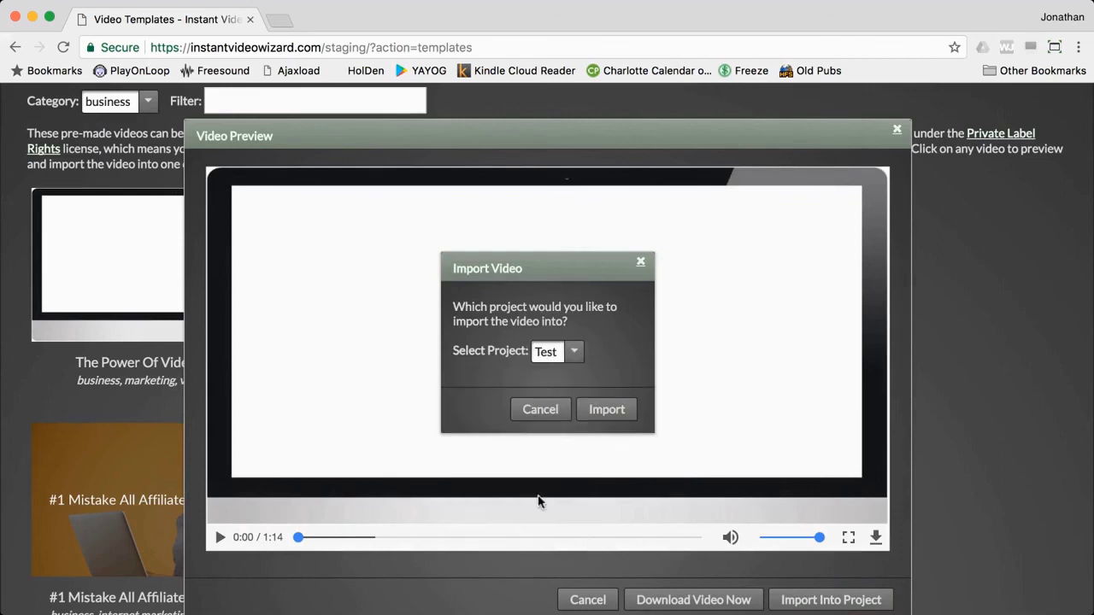
{"action": "left_click", "coordinate": [601, 412]}
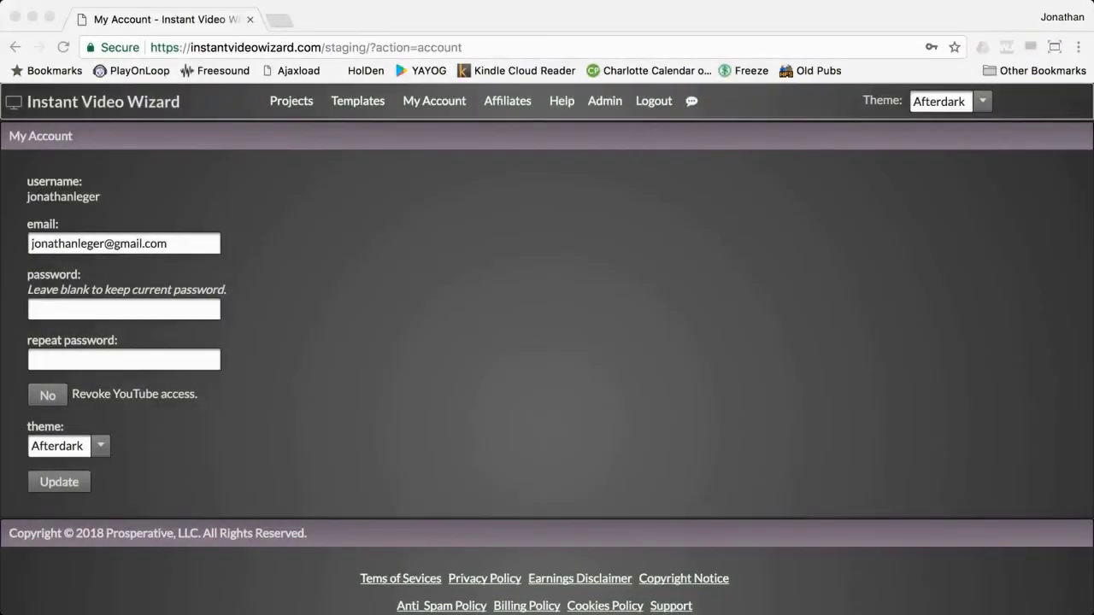
{"action": "left_click", "coordinate": [672, 205]}
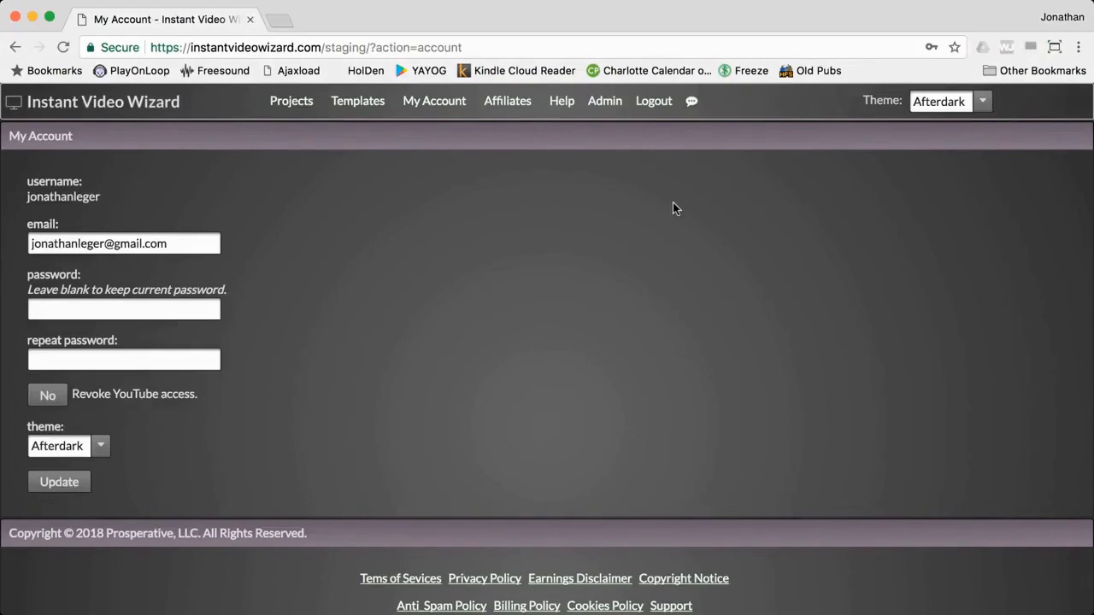